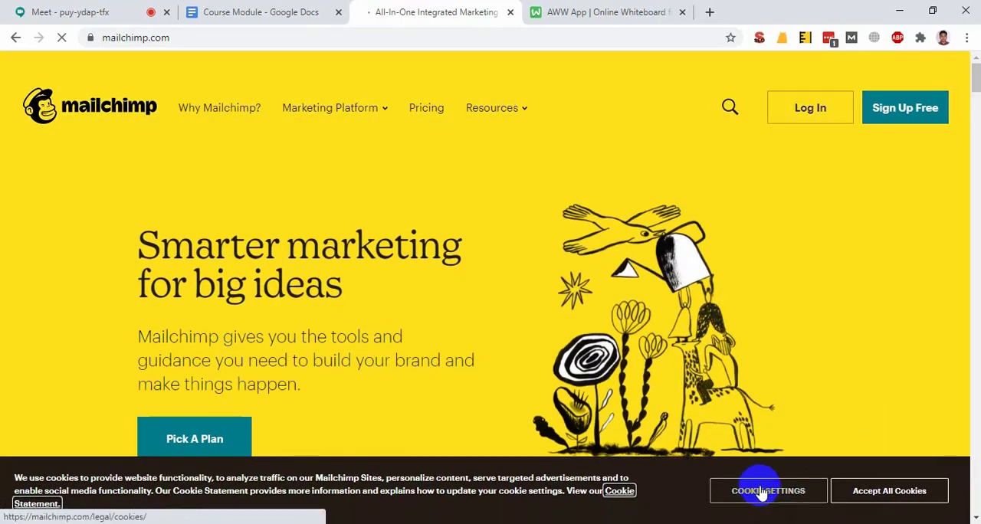
# Accept all cookies on the Mailchimp site and open the pricing page
pyautogui.click(882, 489)
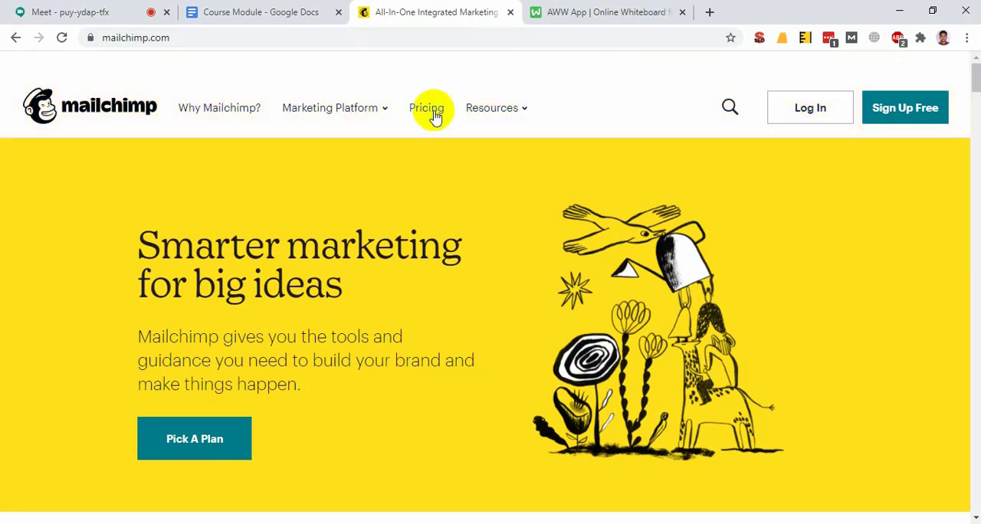
pyautogui.click(435, 115)
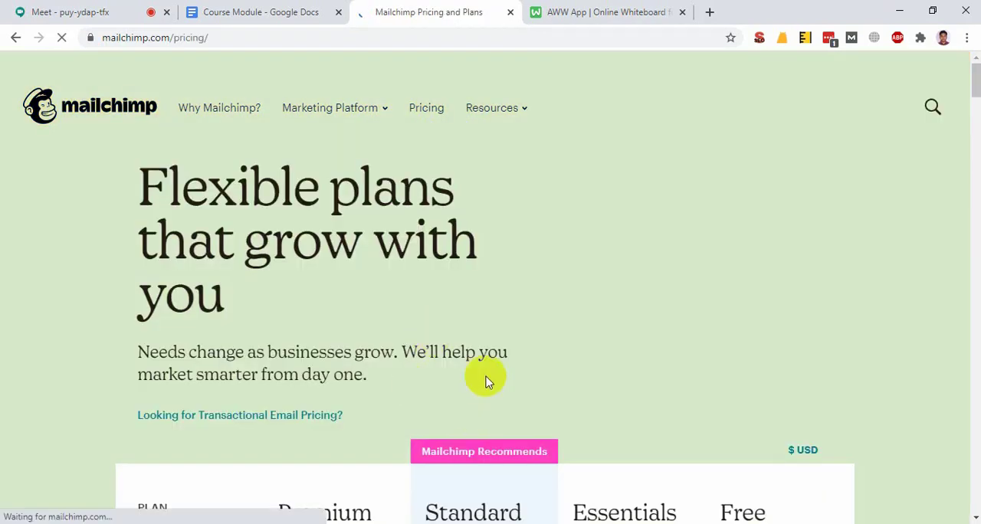
# Compare the prices, top features and Marketing CRM limits of the Premium, Standard, Essentials and Free plans
pyautogui.scroll(-8, 488, 381)
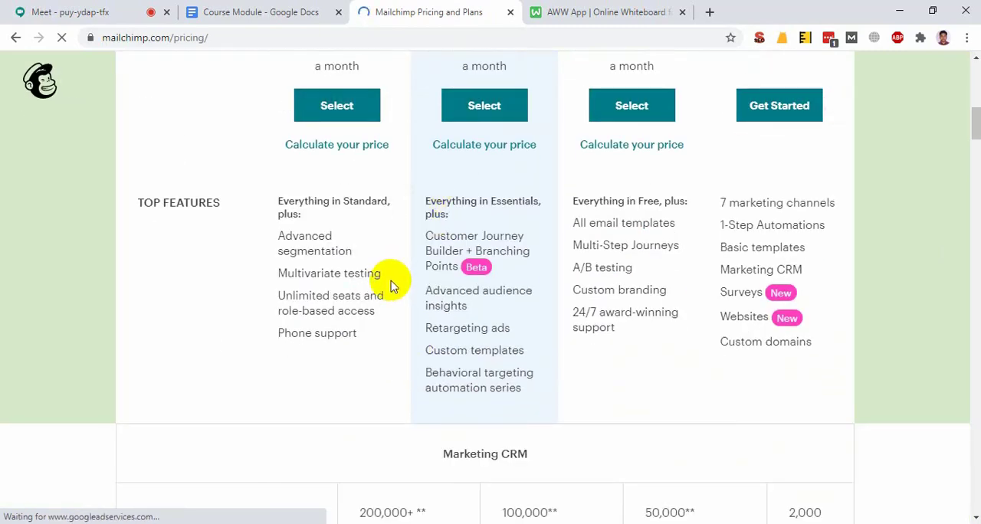
pyautogui.scroll(3, 385, 230)
pyautogui.scroll(-3, 844, 191)
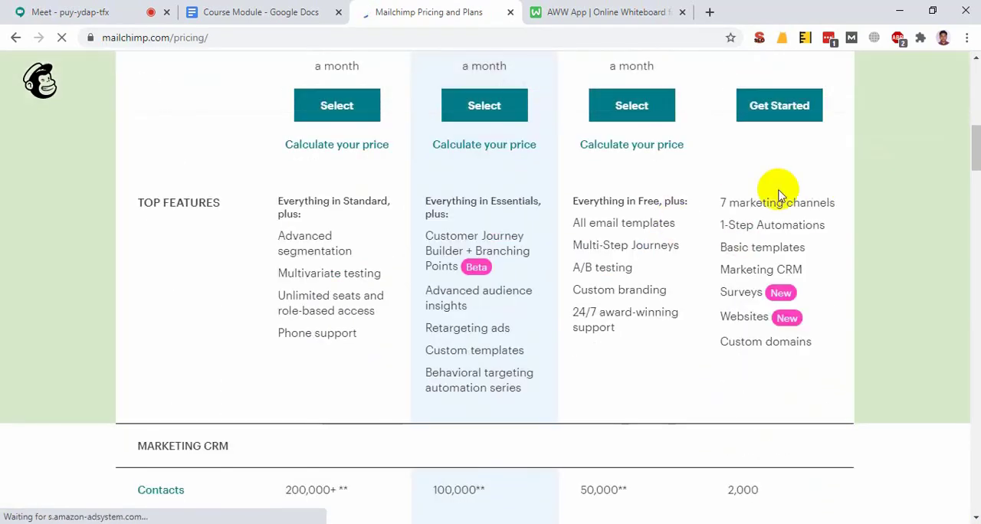
pyautogui.scroll(-4, 741, 245)
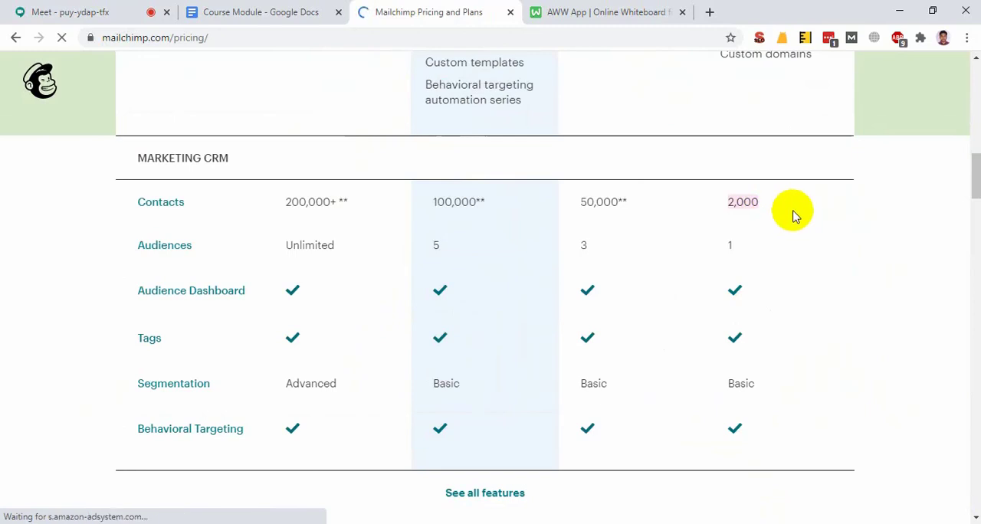
pyautogui.scroll(-3, 745, 201)
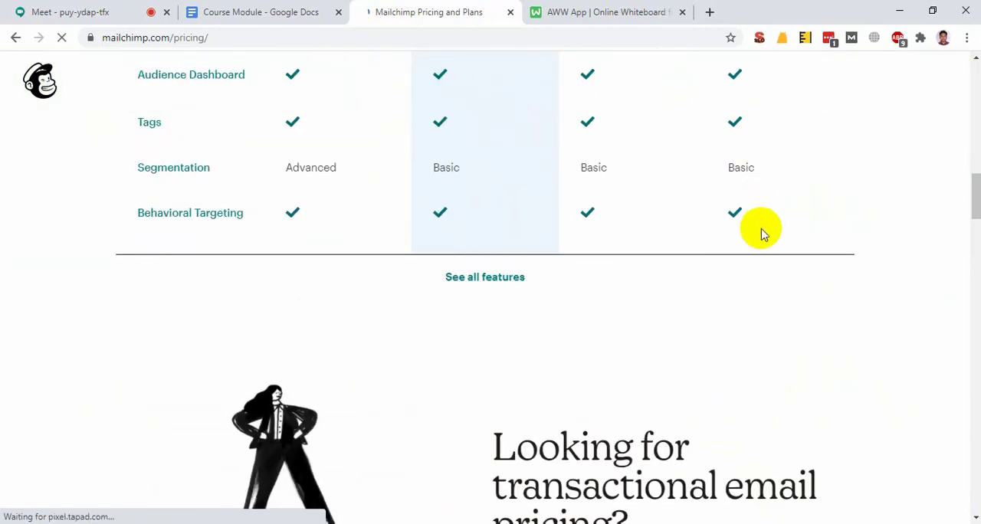
pyautogui.scroll(6, 757, 228)
pyautogui.scroll(4, 757, 243)
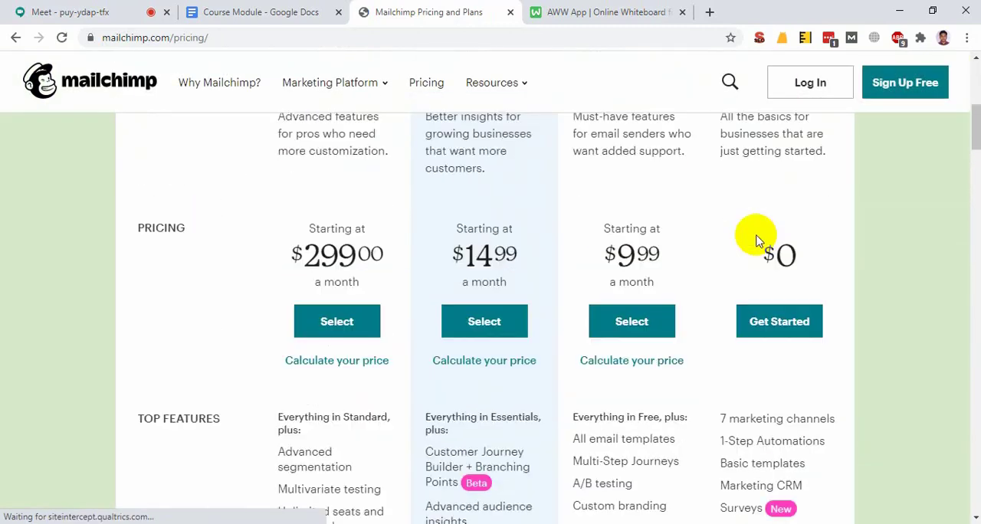
pyautogui.scroll(6, 685, 228)
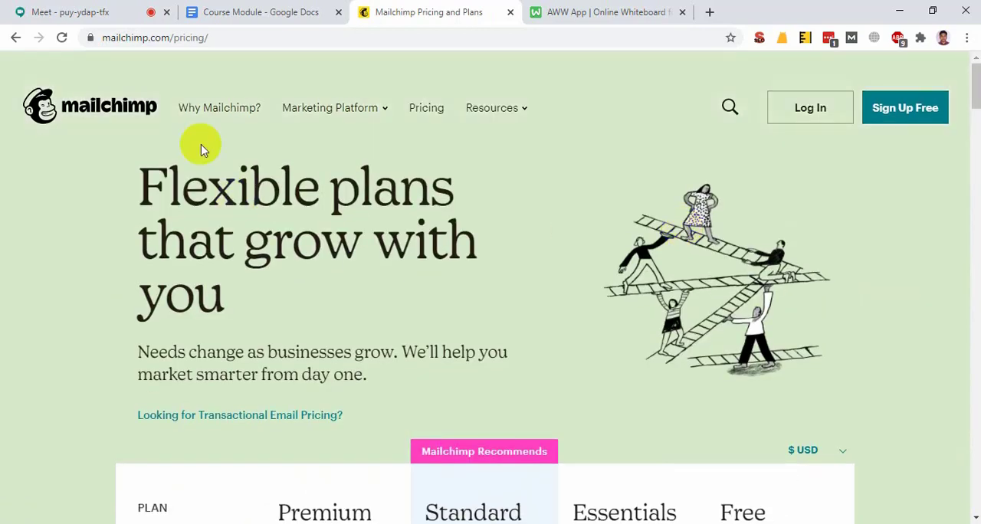
# Open the Mailchimp sign-up form and examine its email, username and password fields and the password requirements
pyautogui.click(65, 106)
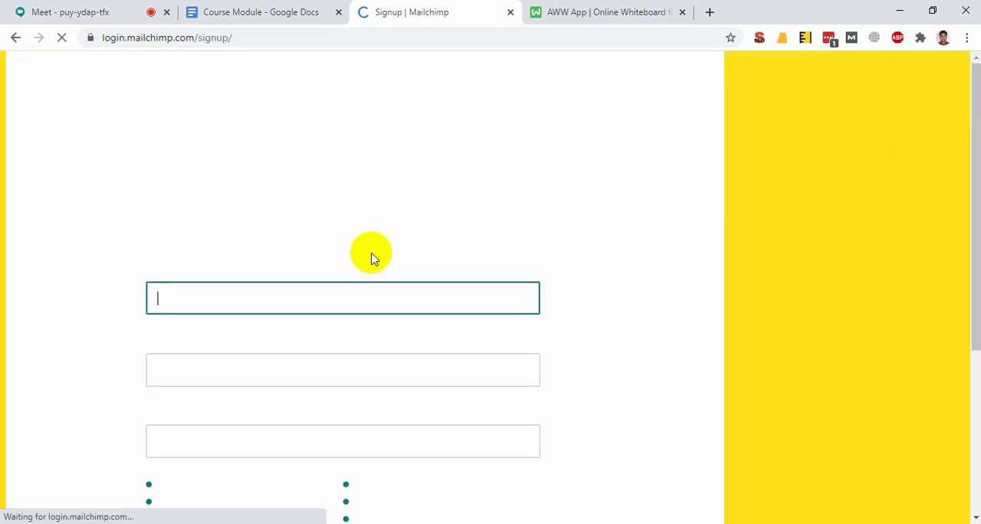
pyautogui.scroll(-4, 212, 315)
pyautogui.scroll(3, 212, 315)
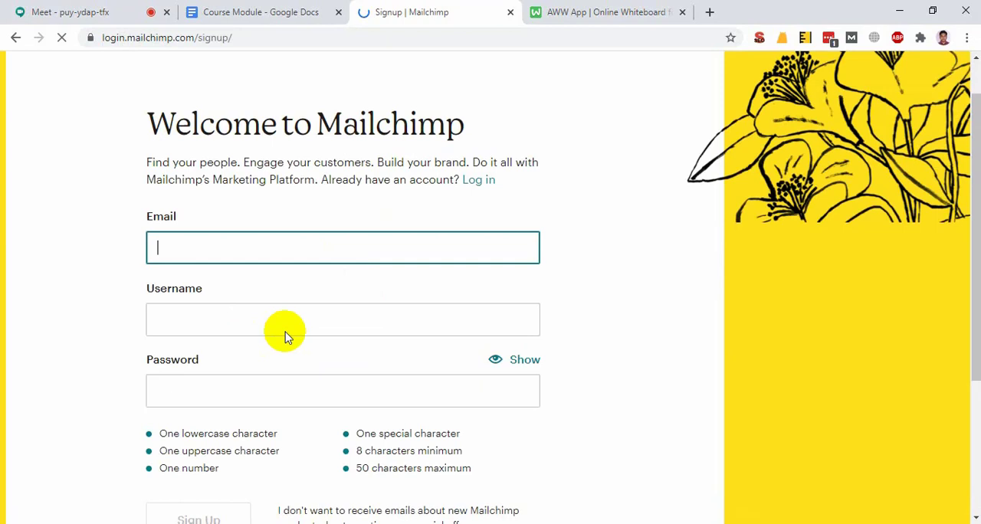
pyautogui.click(254, 248)
pyautogui.click(344, 316)
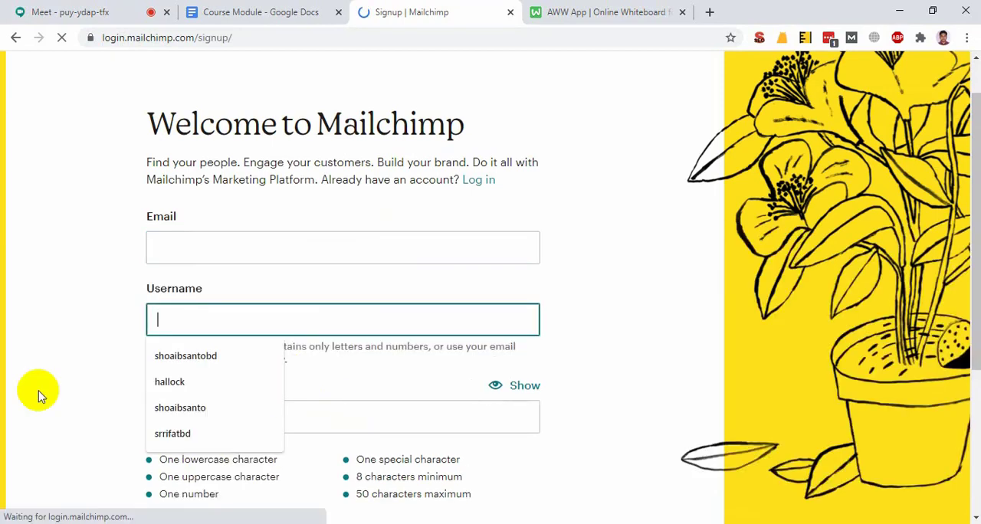
pyautogui.click(11, 357)
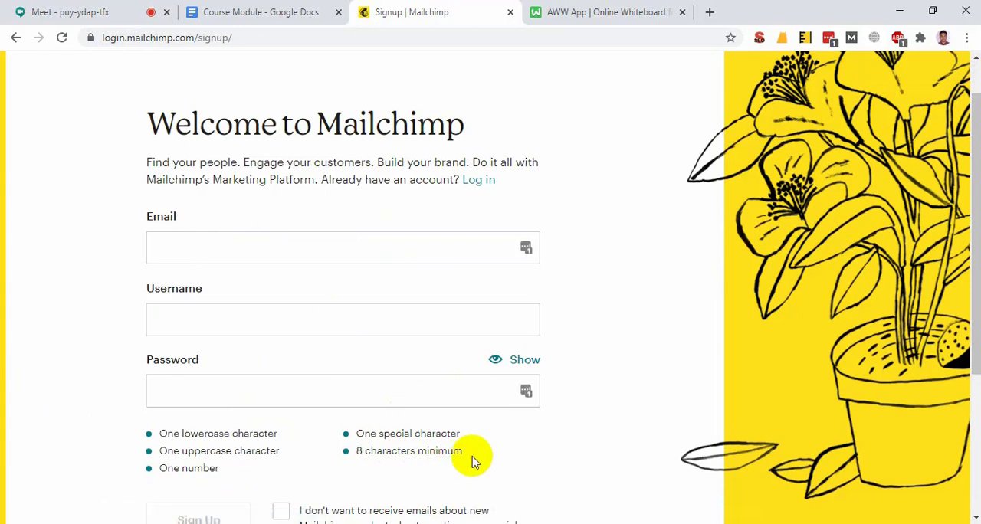
pyautogui.scroll(-3, 389, 403)
pyautogui.scroll(4, 389, 405)
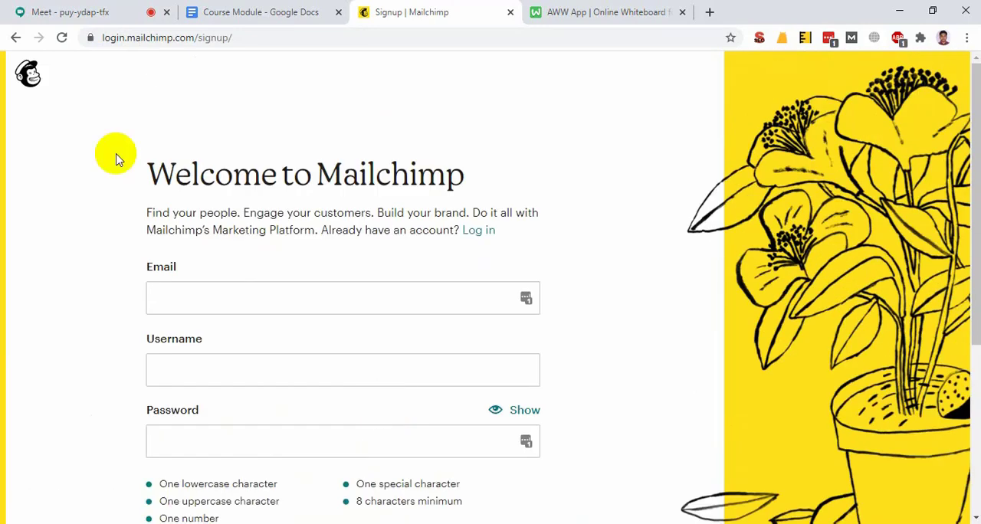
# Leave the sign-up form for the login page, fill in the saved username and account password, and log in
pyautogui.click(16, 37)
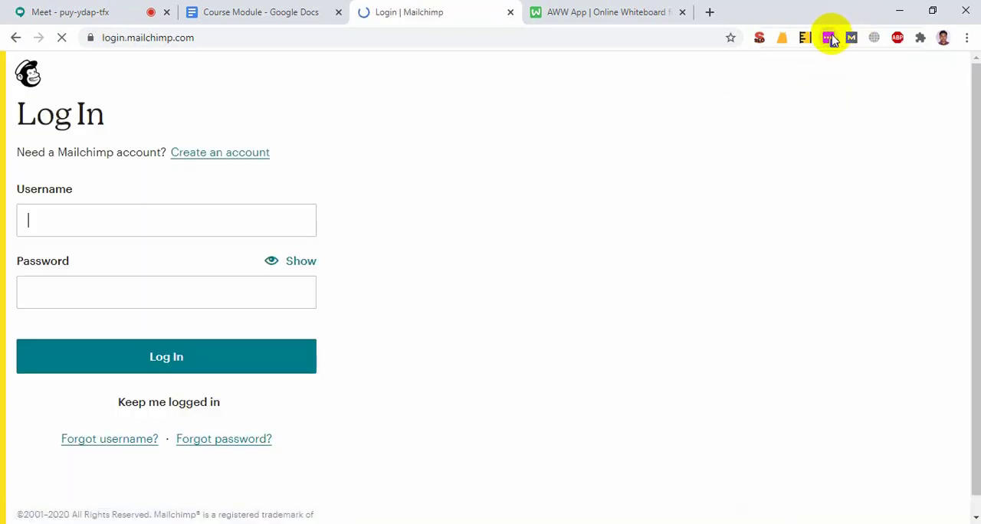
pyautogui.click(830, 39)
pyautogui.click(697, 120)
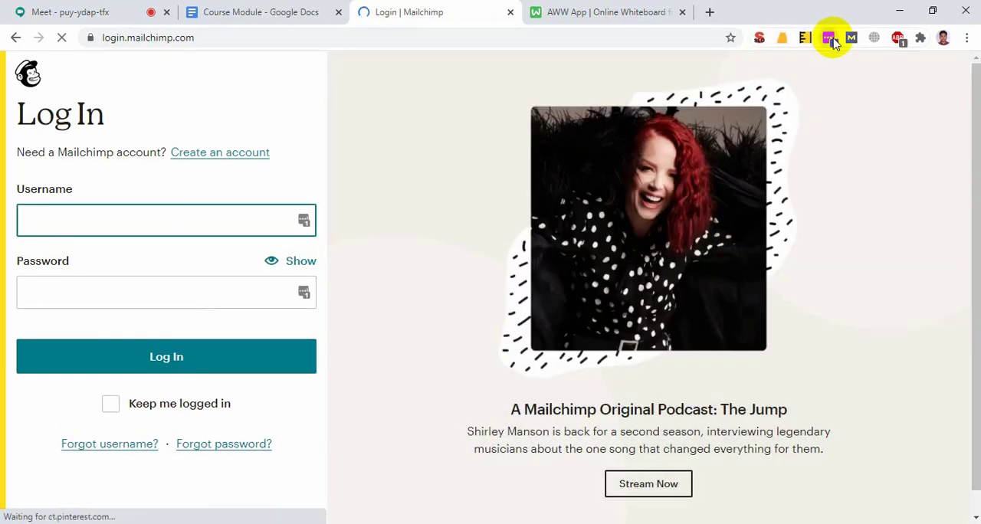
pyautogui.click(829, 38)
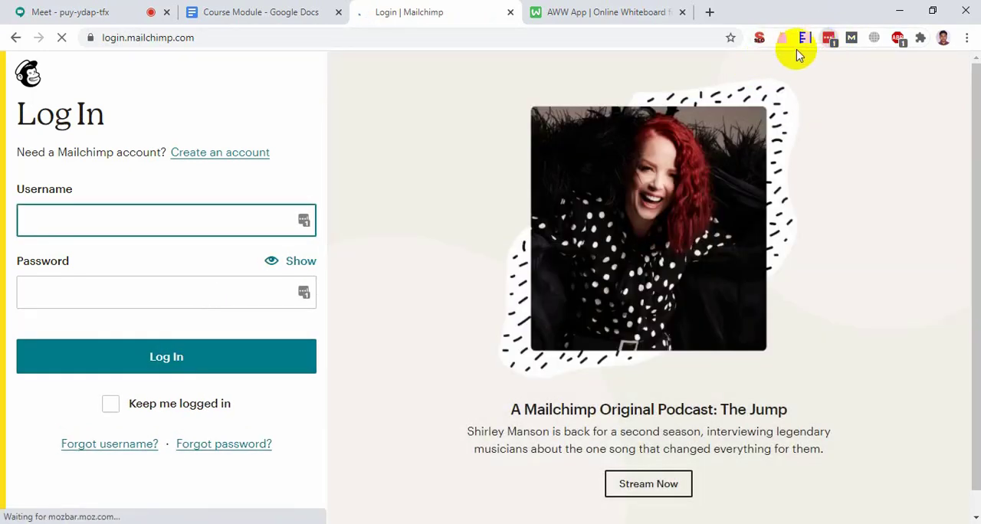
pyautogui.click(738, 111)
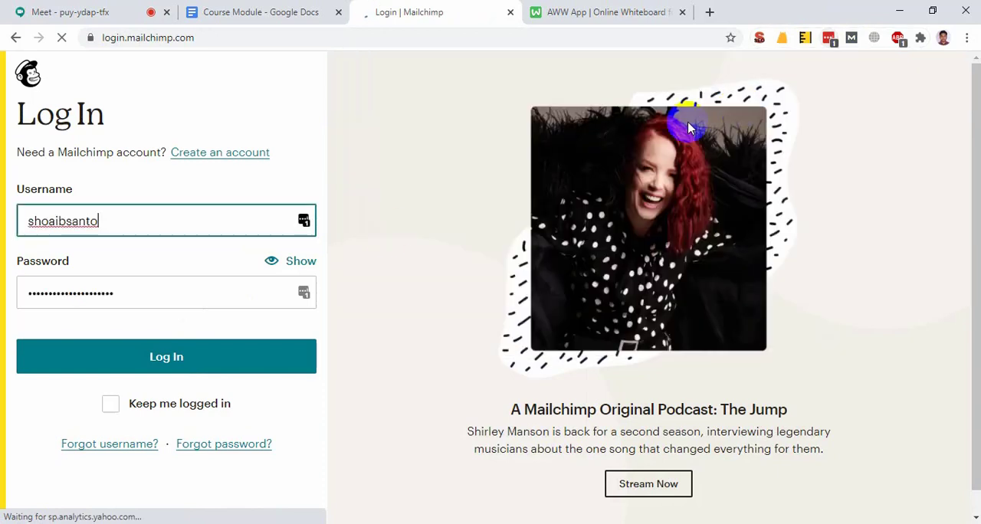
pyautogui.click(139, 369)
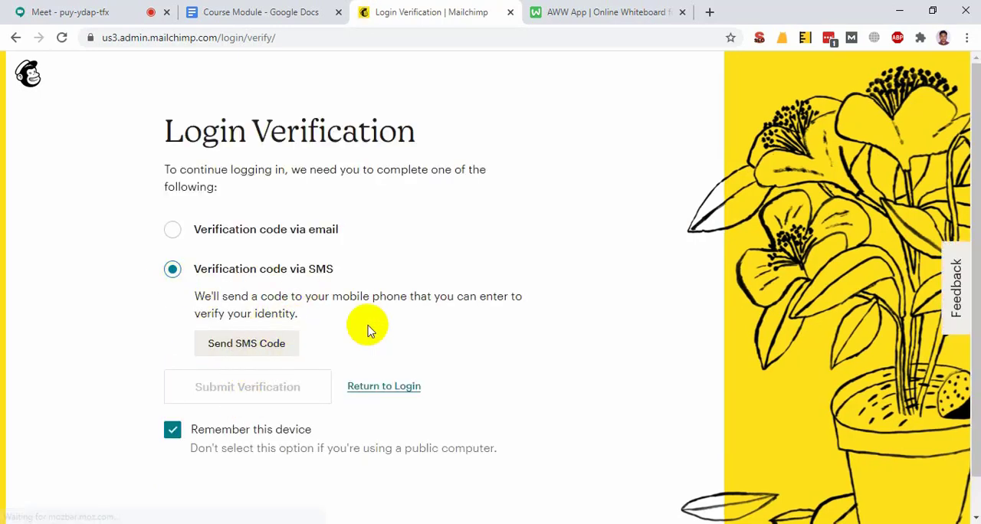
# Request the login verification code via SMS, enter the code and submit it
pyautogui.click(270, 347)
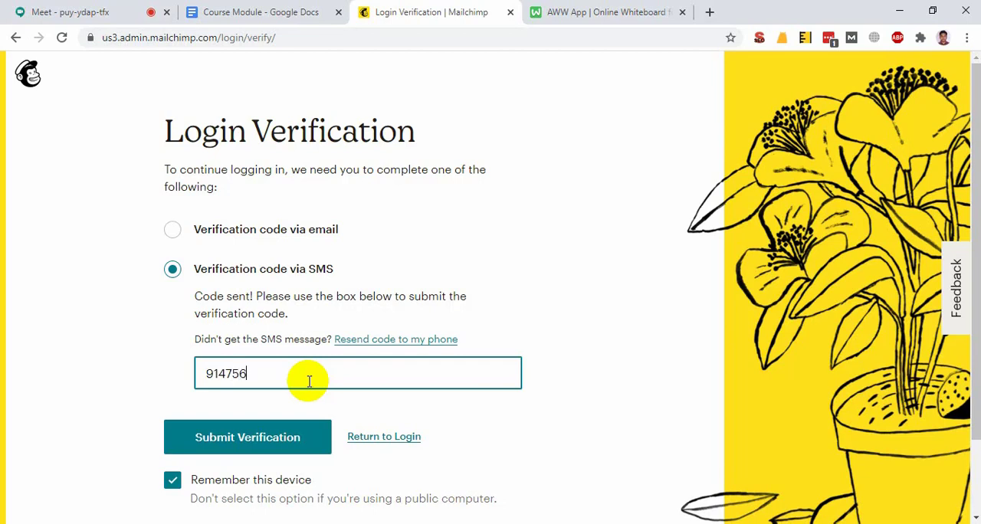
pyautogui.click(245, 443)
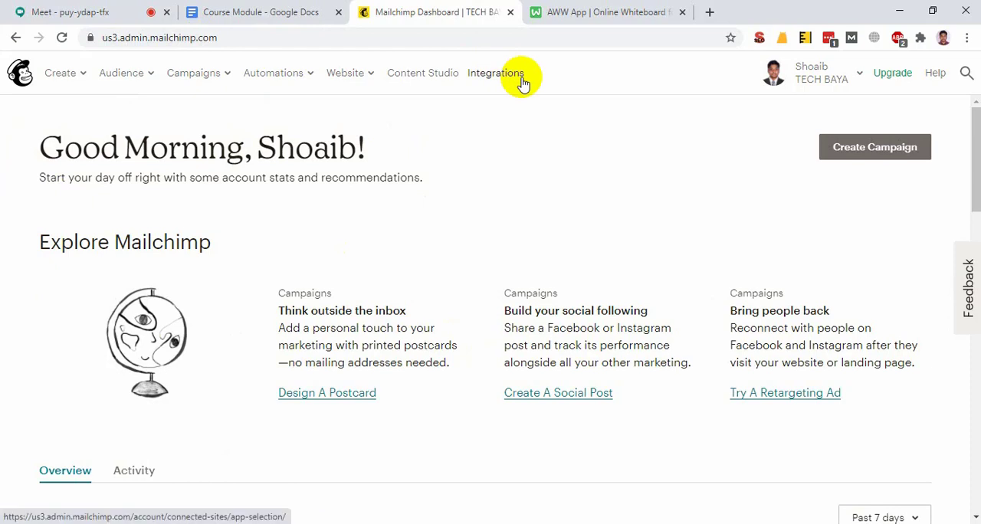
# Switch to the Course Module document and check the "Email Marketing with Mailchimp" topic in the Email Marketing table
pyautogui.click(252, 10)
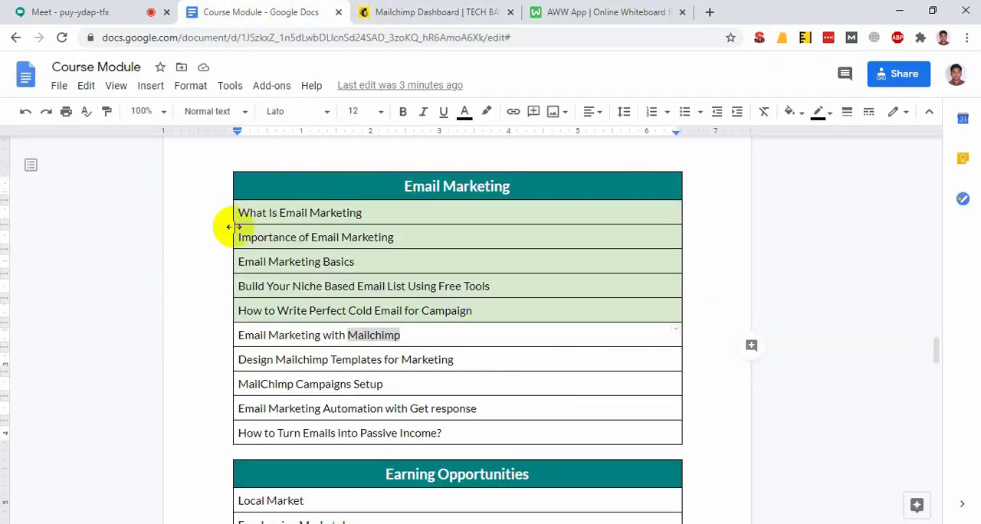
pyautogui.tripleClick(425, 336)
pyautogui.click(430, 339)
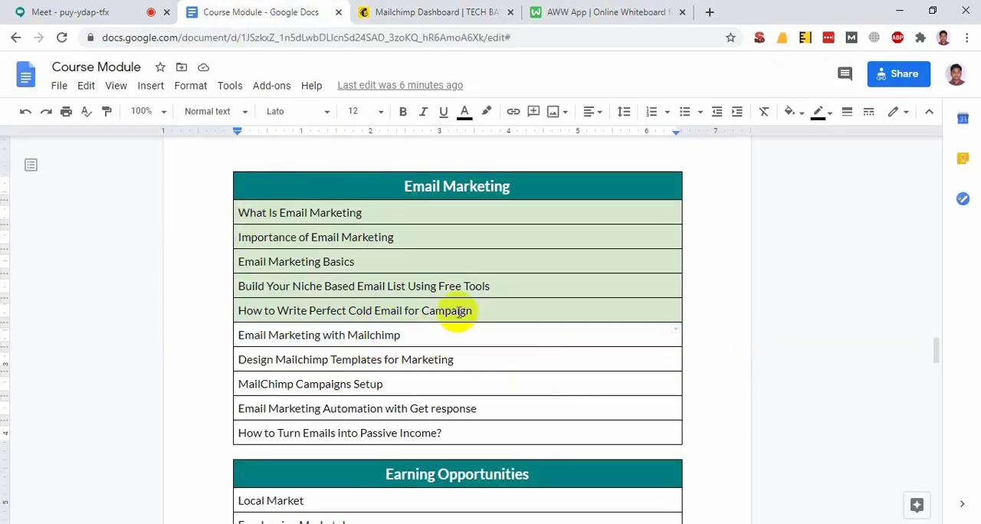
# Return to the Mailchimp dashboard and review the options offered under Audience, Create and Campaigns
pyautogui.click(430, 11)
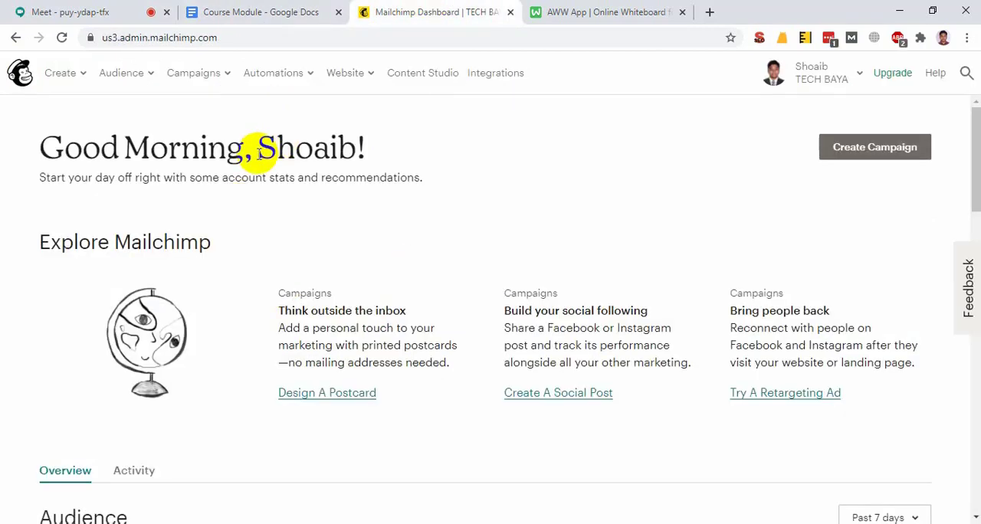
pyautogui.click(151, 79)
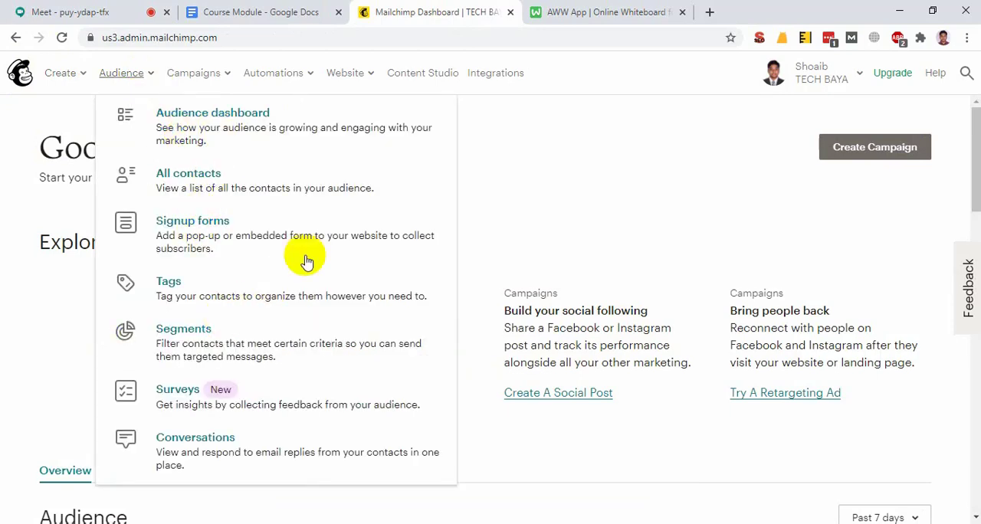
pyautogui.click(69, 73)
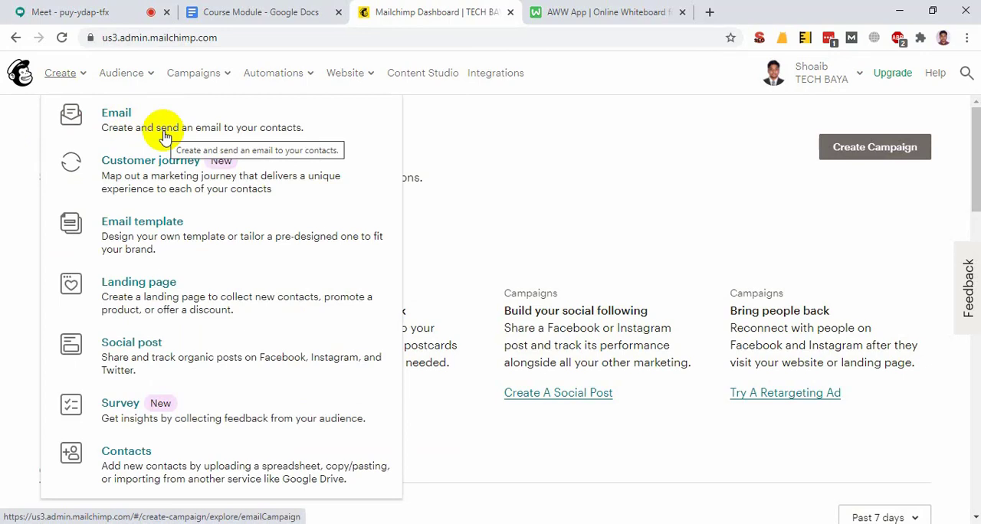
pyautogui.click(193, 72)
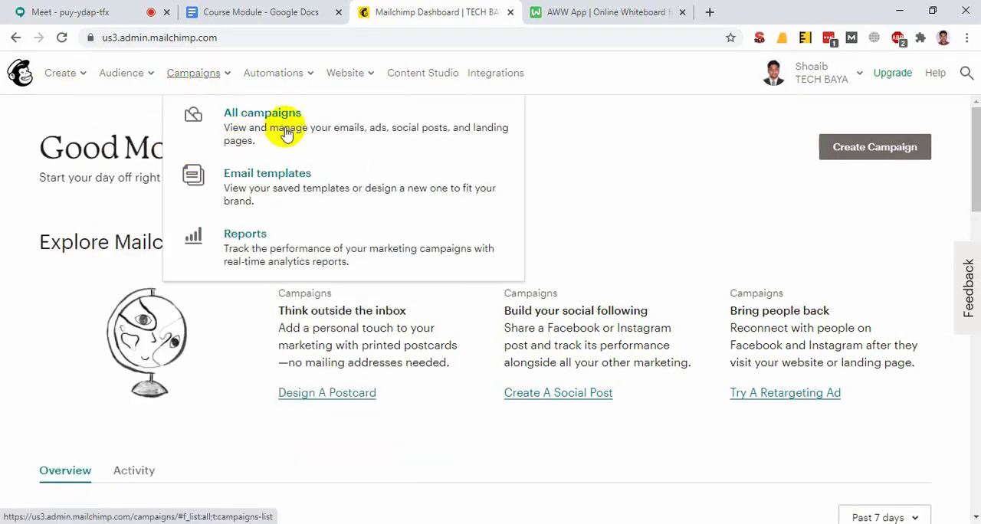
pyautogui.click(96, 154)
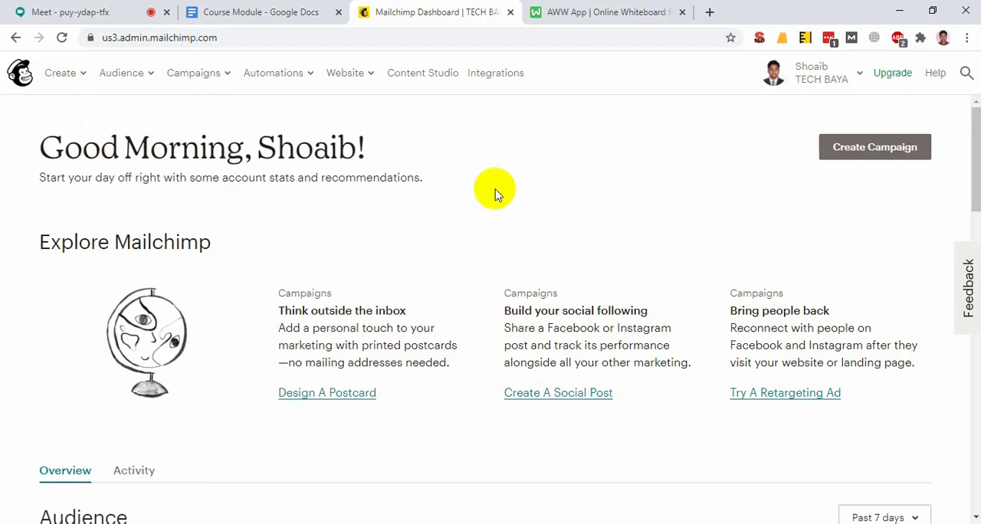
# Bring up the untitled Notepad file, look through its collected email addresses and put the window away
pyautogui.click(164, 519)
pyautogui.scroll(-5, 529, 410)
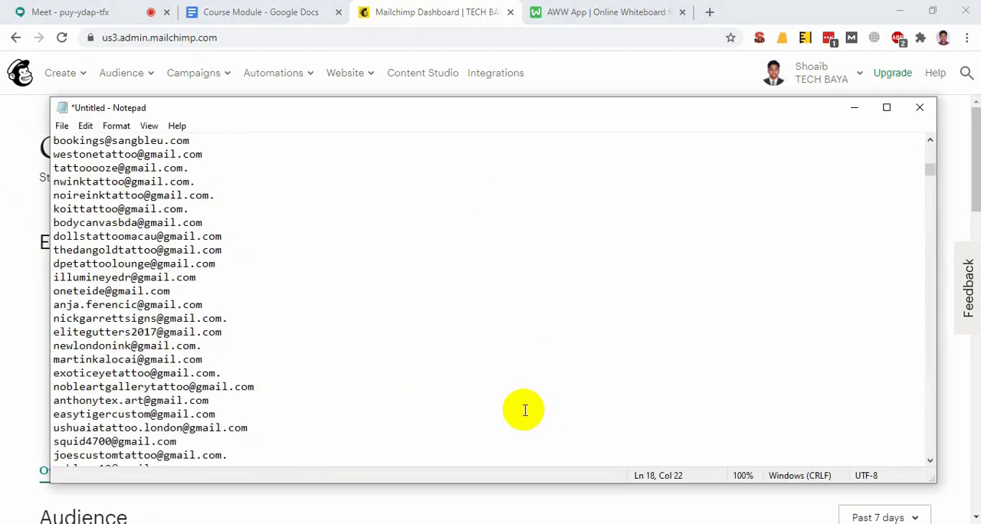
pyautogui.scroll(-3, 525, 410)
pyautogui.moveTo(931, 184); pyautogui.dragTo(930, 414)
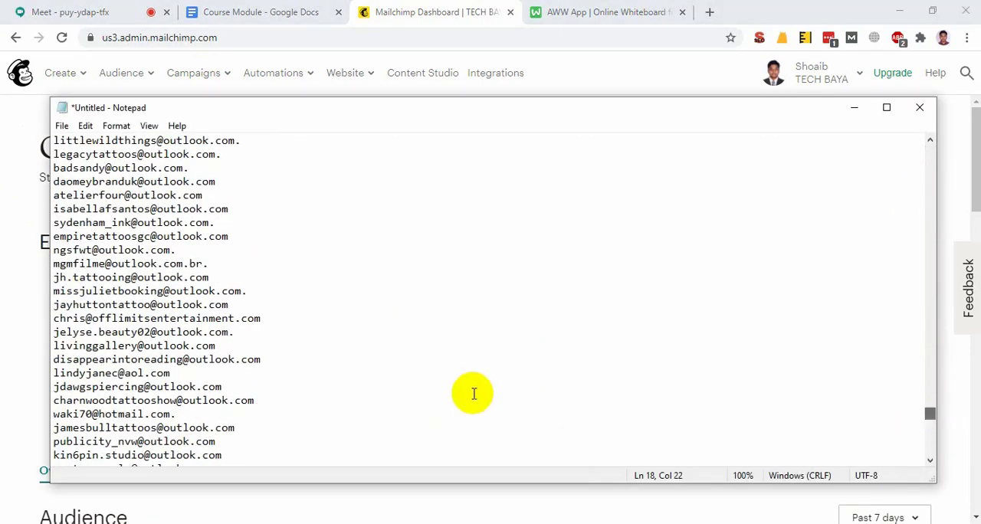
pyautogui.scroll(-15, 474, 394)
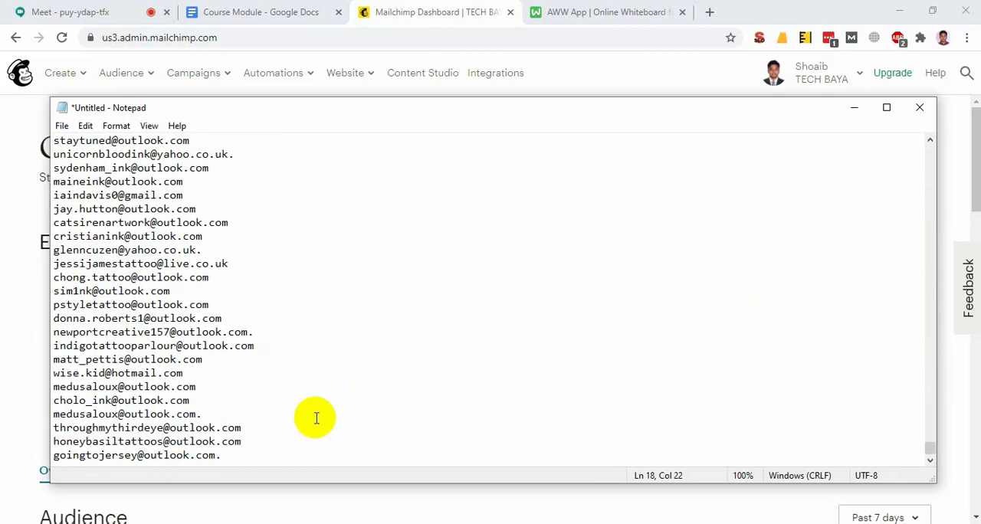
pyautogui.scroll(10, 368, 403)
pyautogui.click(854, 107)
# Log out of the Mailchimp account and close its browser tab
pyautogui.click(852, 66)
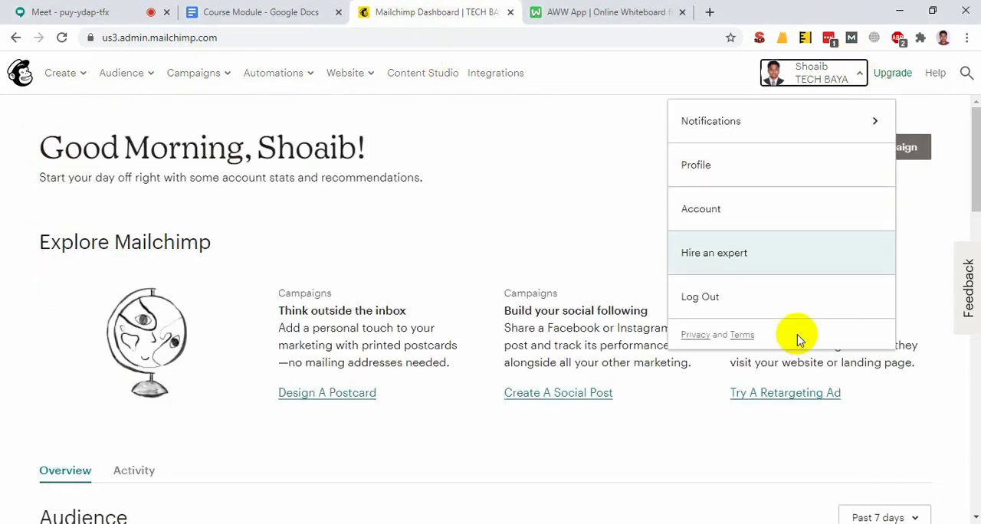
pyautogui.click(703, 309)
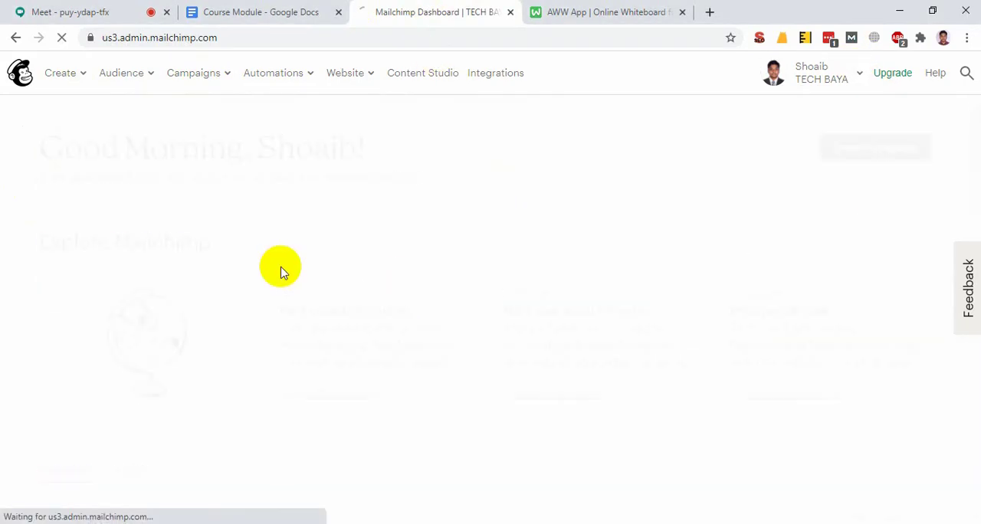
pyautogui.click(512, 13)
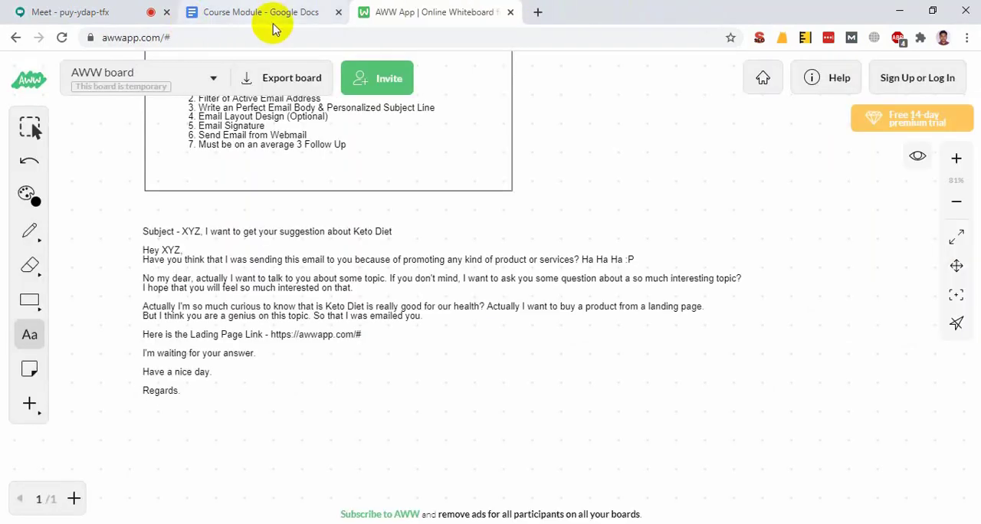
# Open a new incognito window and switch to the incognito window showing Fiverr's "email list" search results
pyautogui.hotkey('ctrl', 'shift', 'n')
pyautogui.press('super+1')
pyautogui.press('super+1')
pyautogui.press('super+1')
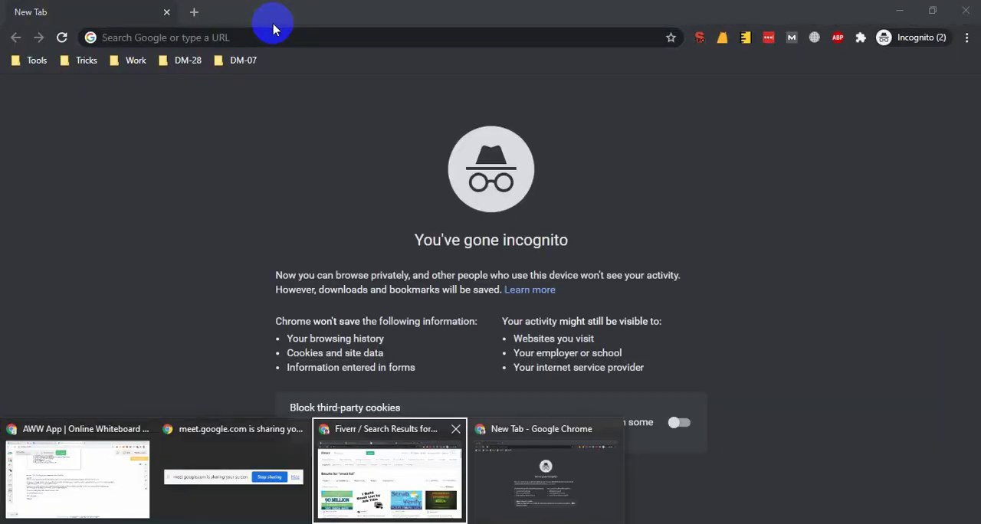
pyautogui.press('super+1')
pyautogui.press('super+1')
pyautogui.press('super+1')
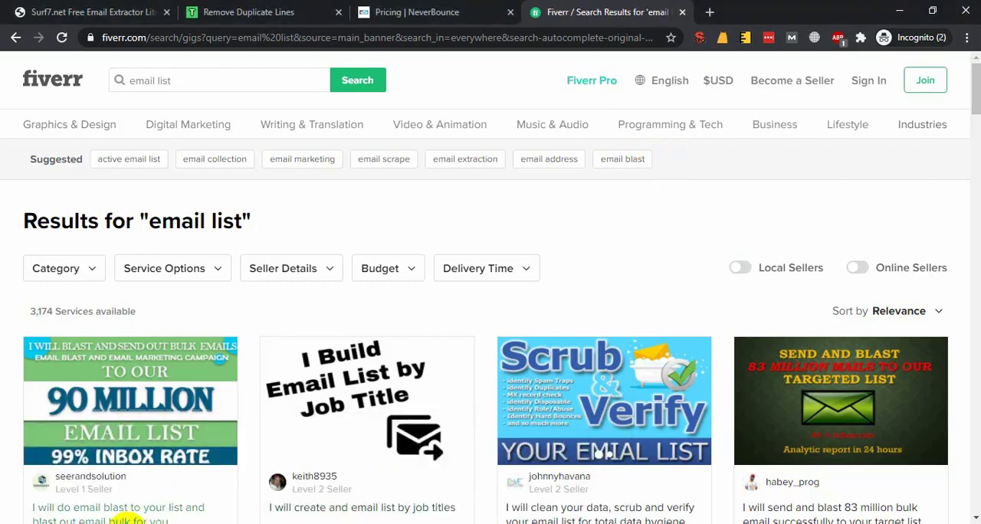
# Close the spare incognito window and switch back to the window showing Fiverr's "email list" search results
pyautogui.click(123, 523)
pyautogui.click(498, 482)
pyautogui.click(966, 10)
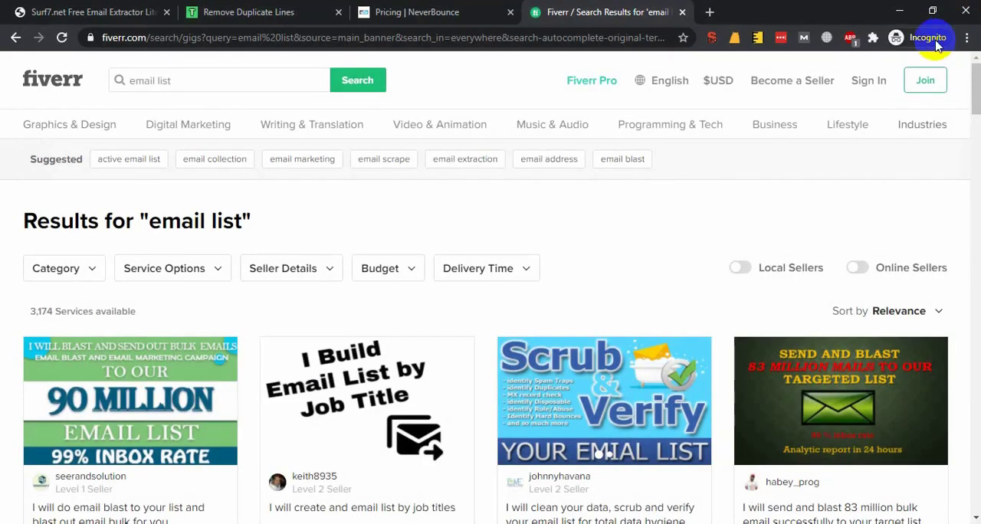
pyautogui.press('super+Tab')
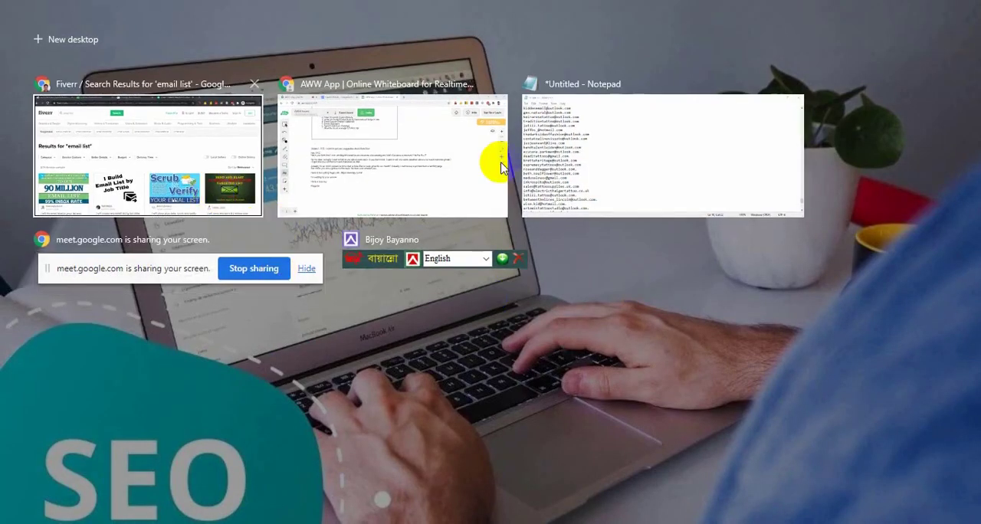
pyautogui.click(220, 157)
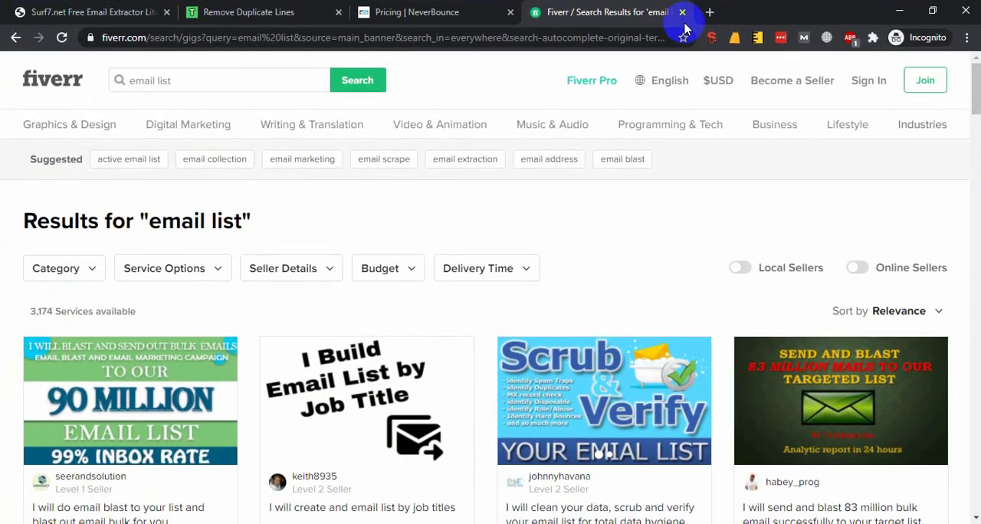
pyautogui.press('super')
pyautogui.press('super')
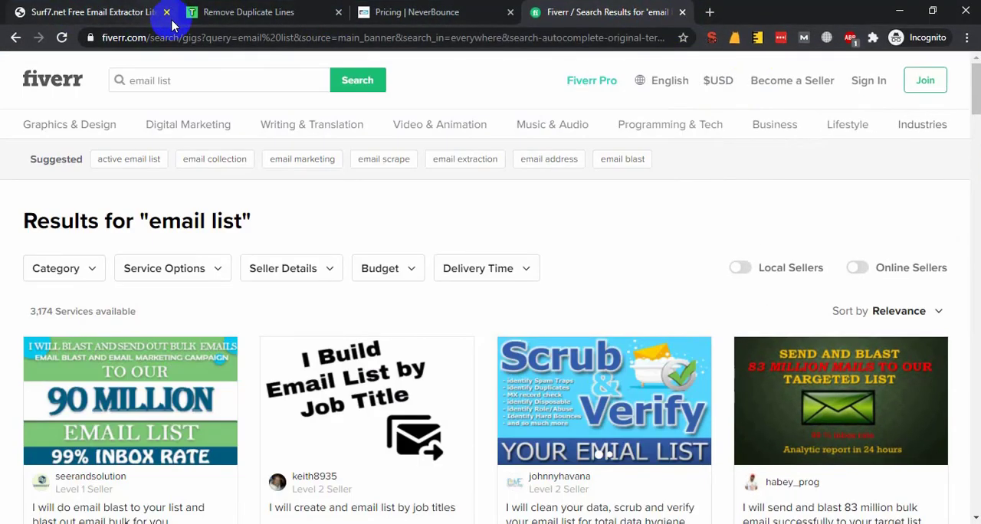
# Open google.com in a new incognito window and go to the Google account sign-in page
pyautogui.hotkey('ctrl', 'shift', 'n')
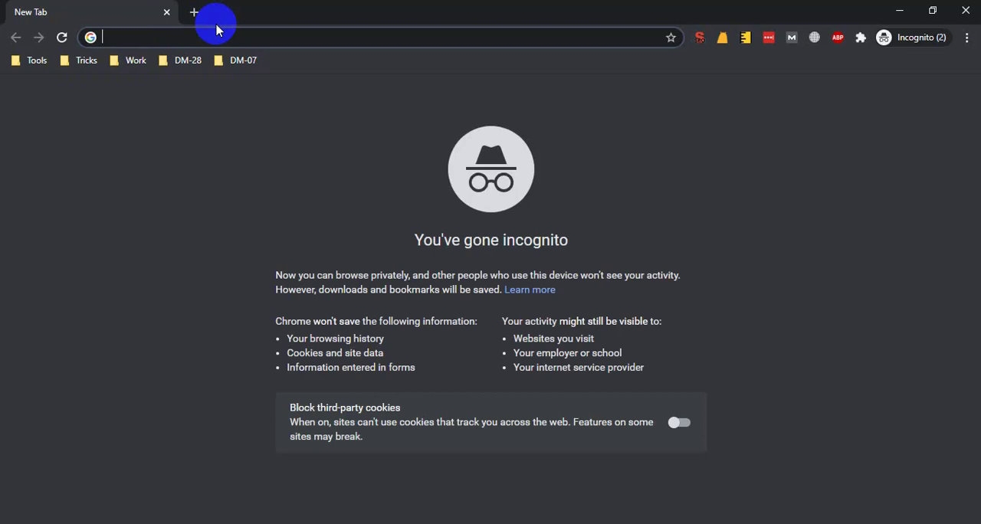
pyautogui.write('google.com')
pyautogui.press('Return')
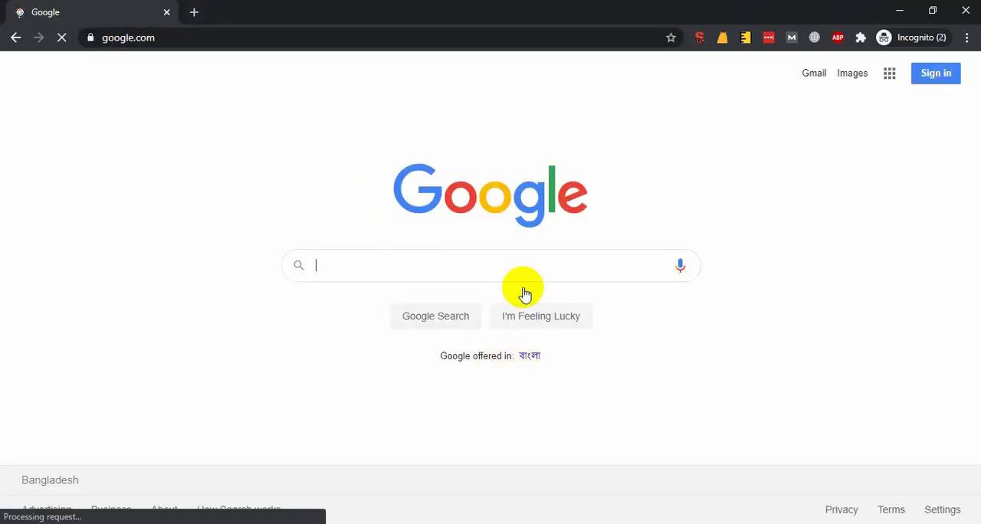
pyautogui.click(934, 73)
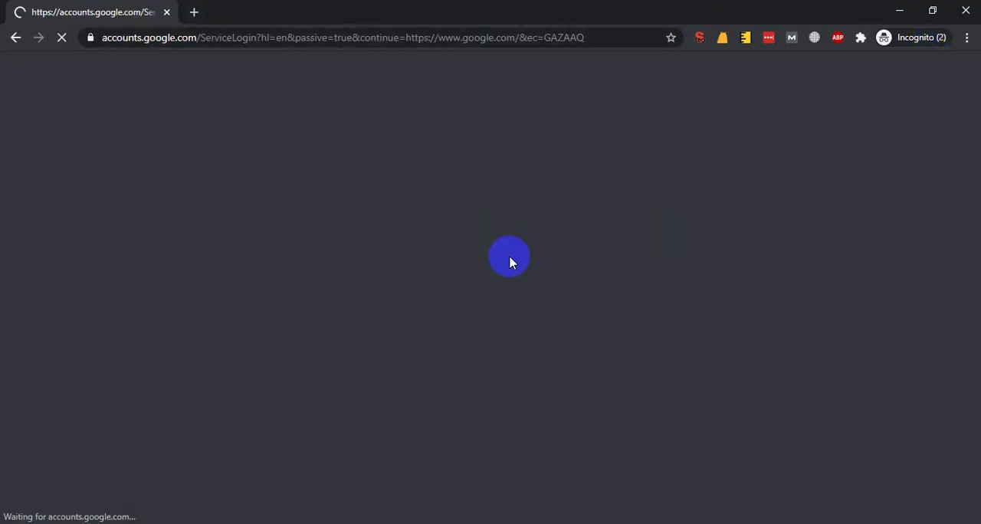
# Sign in to Google by choosing the saved account email and entering the account password
pyautogui.write('le')
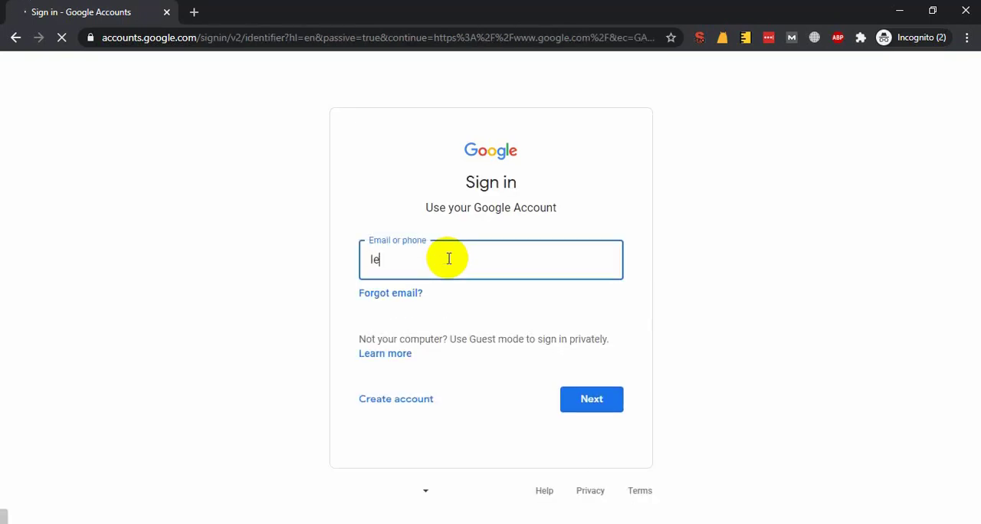
pyautogui.write('d')
pyautogui.press('Down')
pyautogui.press('Return')
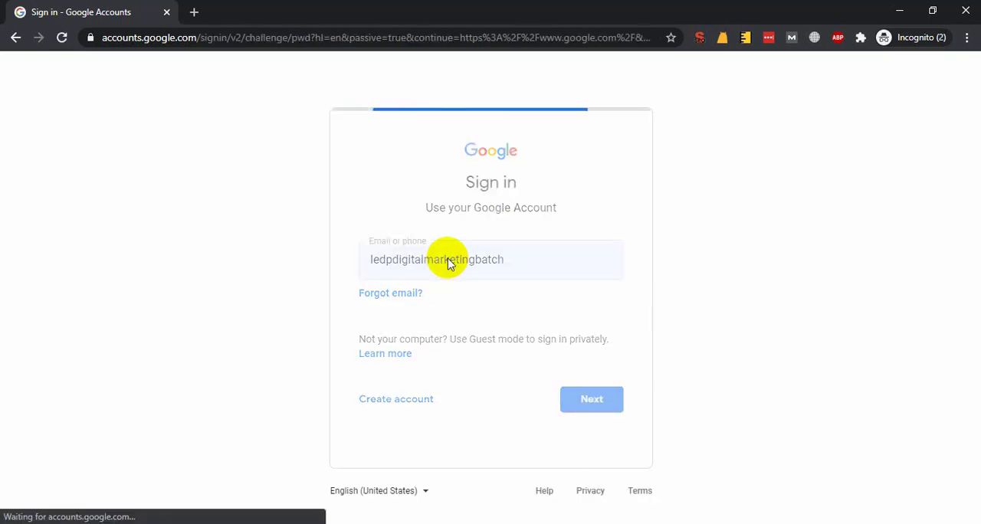
pyautogui.write('••••')
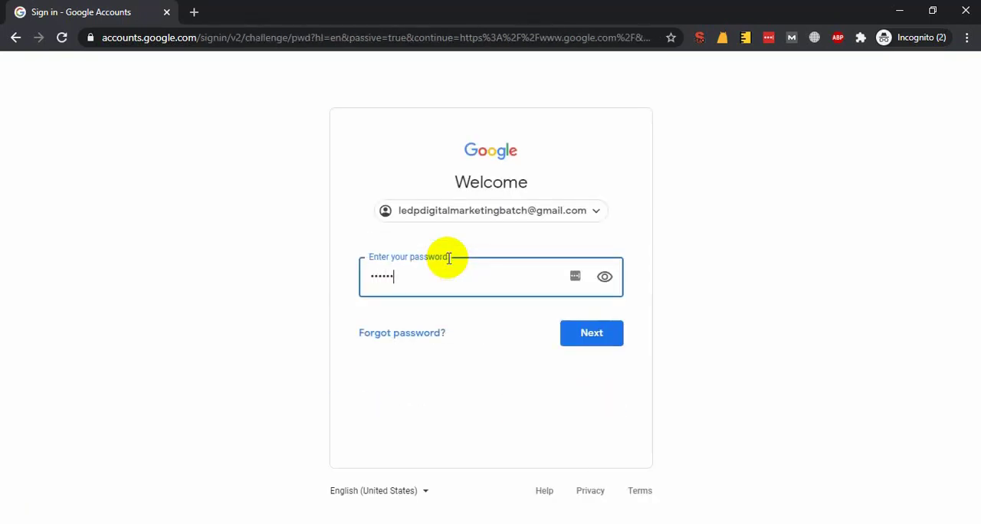
pyautogui.write('•••••')
pyautogui.press('Return')
# Load mailchimp.com in a new browser tab
pyautogui.hotkey('ctrl', 't')
pyautogui.write('dr')
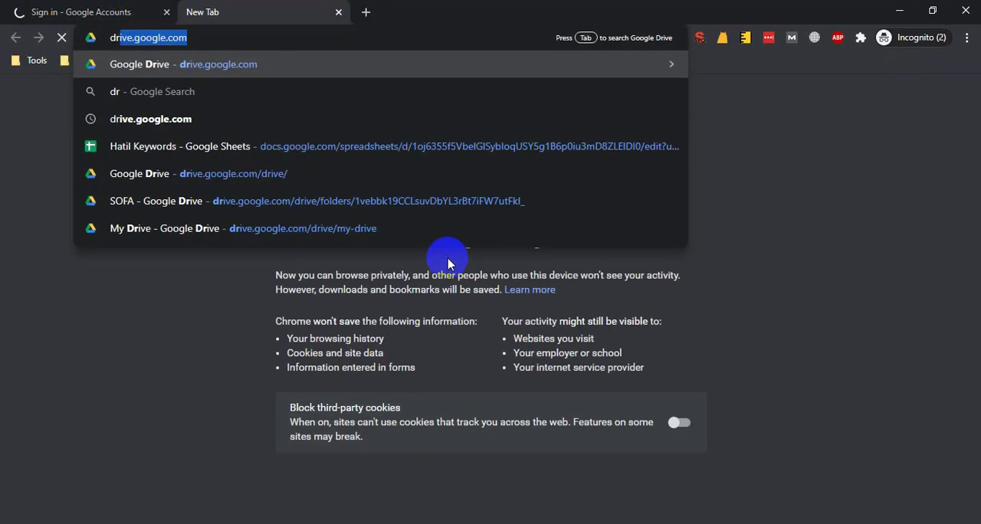
pyautogui.press('BackSpace')
pyautogui.press('BackSpace')
pyautogui.press('BackSpace')
pyautogui.write('mailchimp.com')
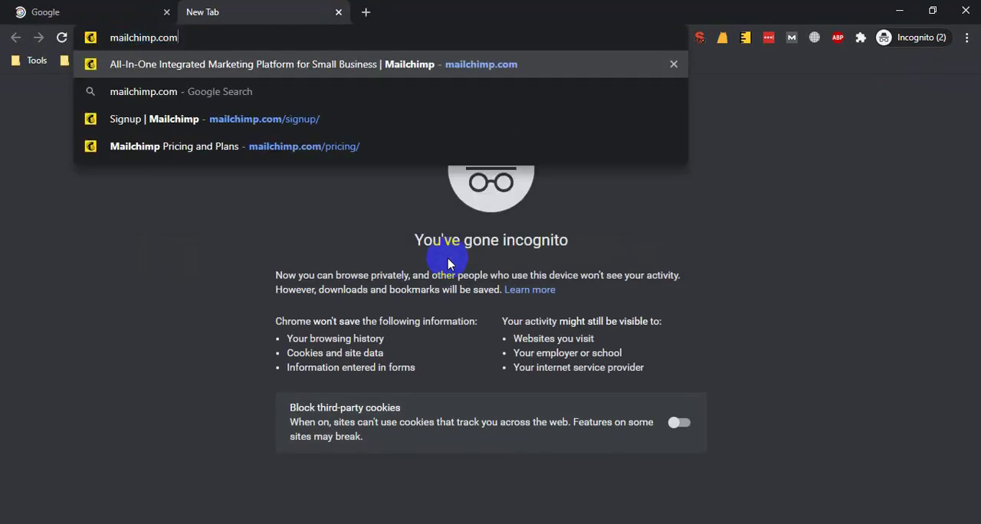
pyautogui.press('Return')
# Return to the Google tab and load mail.google.com there
pyautogui.click(19, 11)
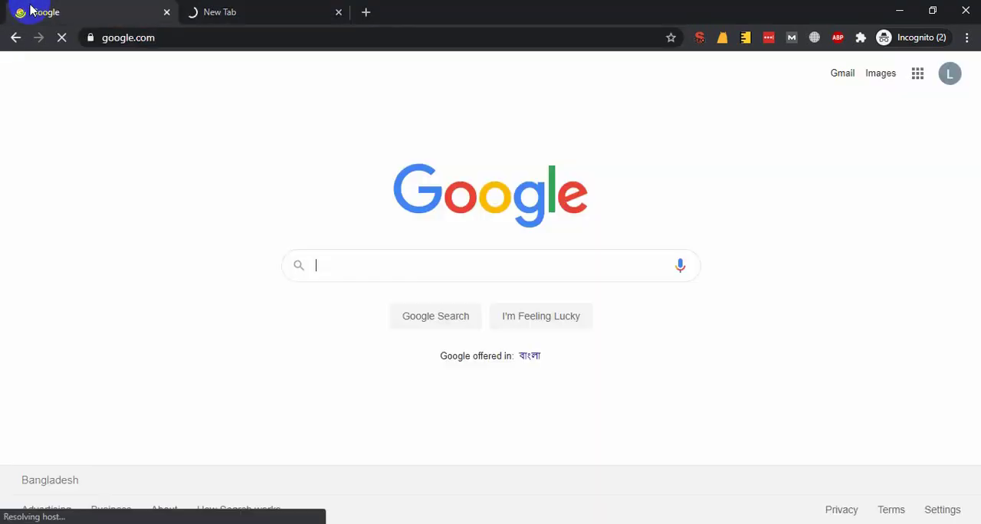
pyautogui.click(420, 43)
pyautogui.write('mail.google.com')
pyautogui.press('Return')
# Return to the Mailchimp tab, open its free sign-up form and place the cursor in the Email field
pyautogui.click(285, 8)
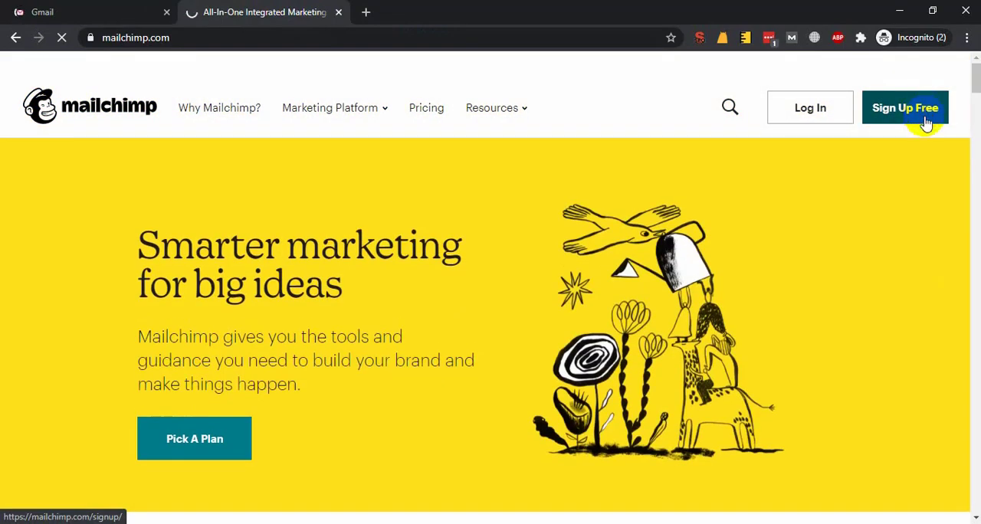
pyautogui.click(870, 492)
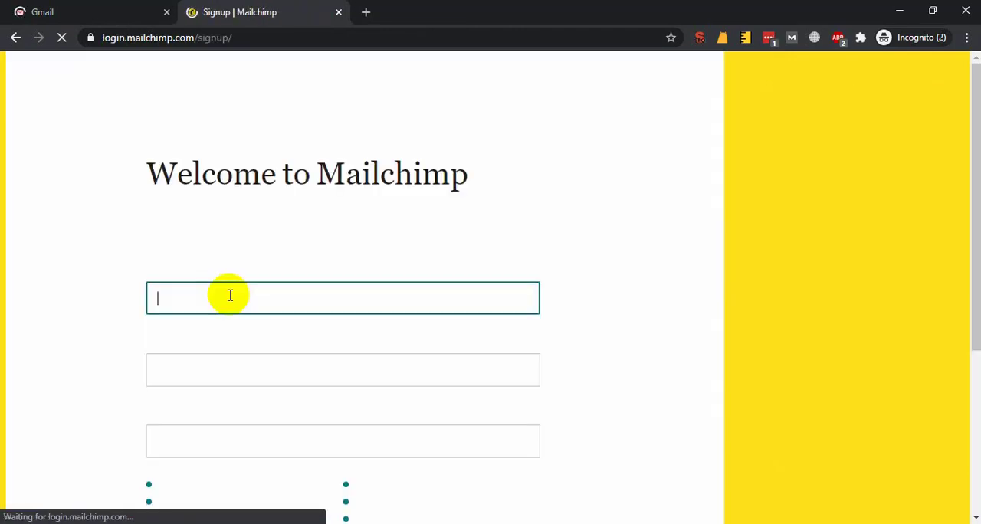
pyautogui.click(230, 296)
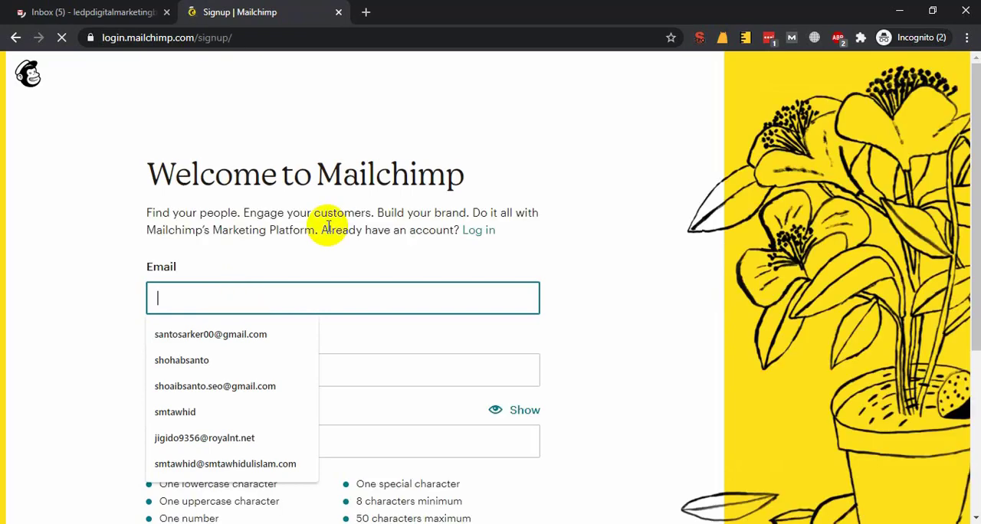
pyautogui.click(328, 228)
pyautogui.click(189, 292)
# Copy the account's email address from the Gmail profile details and paste it into the Mailchimp sign-up form's Email field
pyautogui.click(92, 12)
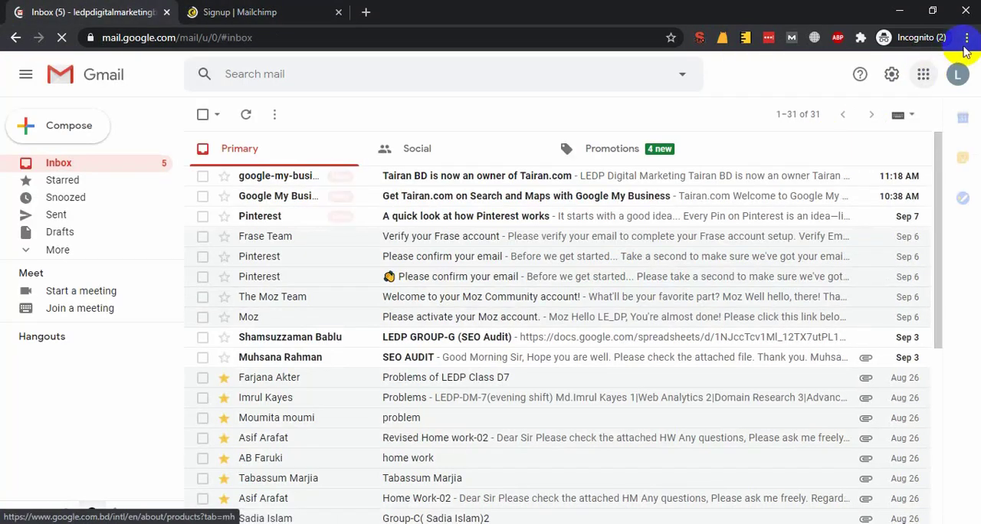
pyautogui.click(958, 77)
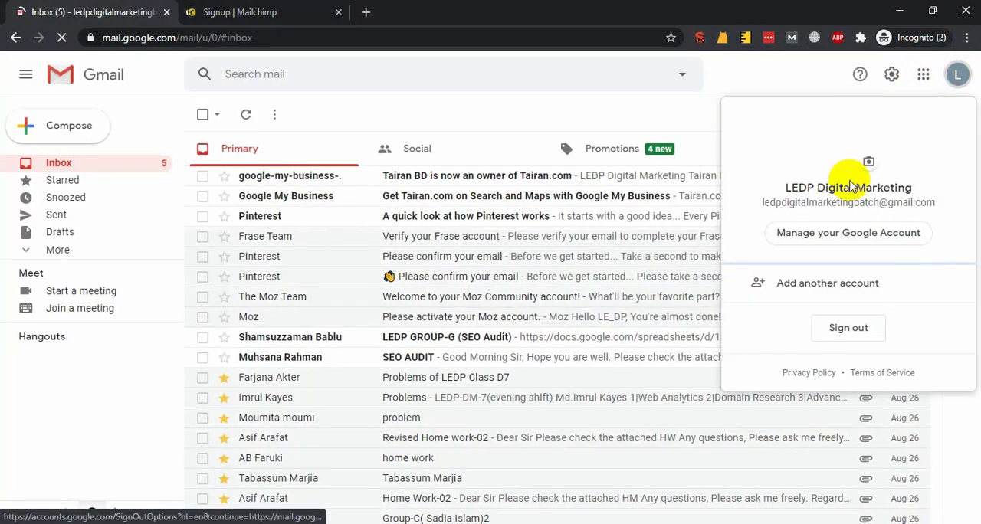
pyautogui.tripleClick(801, 204)
pyautogui.rightClick(809, 204)
pyautogui.click(815, 212)
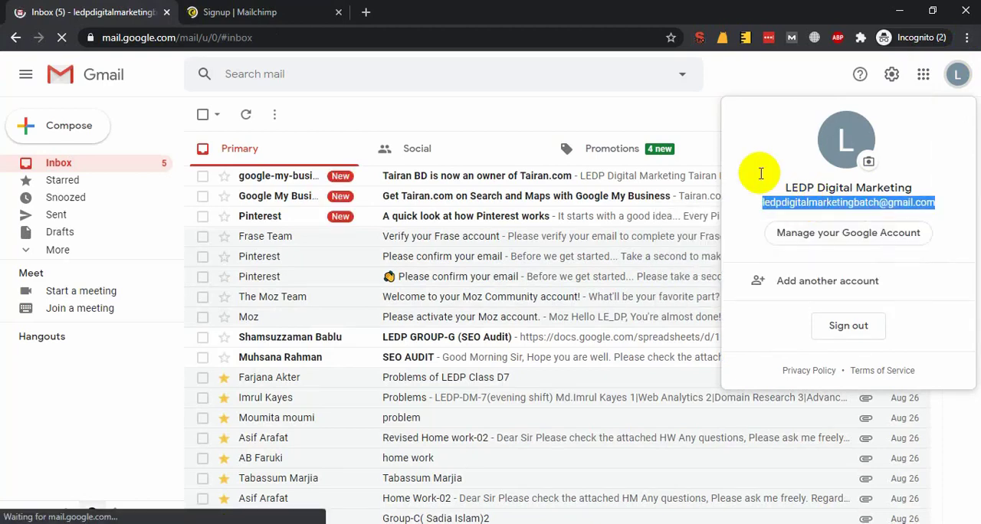
pyautogui.click(340, 9)
pyautogui.hotkey('ctrl', 'v')
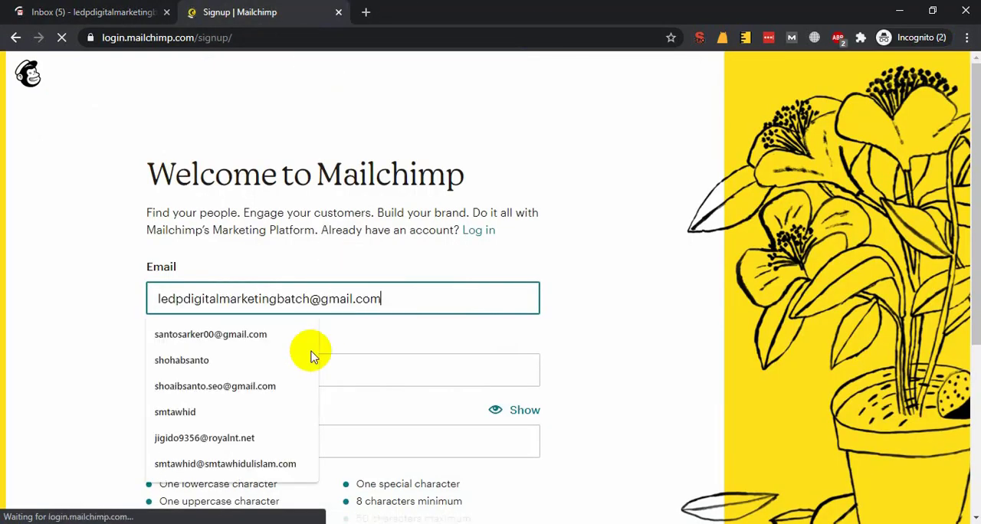
pyautogui.click(322, 365)
pyautogui.click(302, 295)
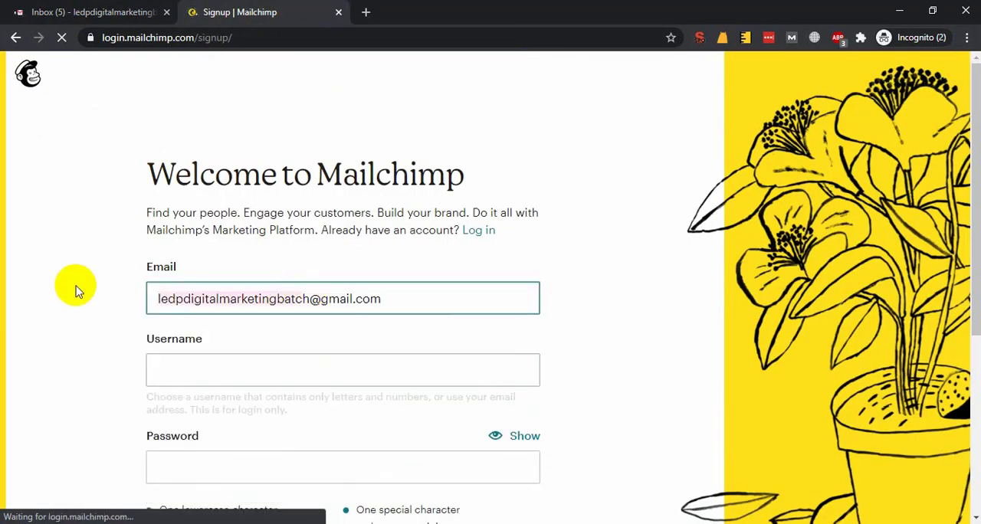
pyautogui.click(310, 296)
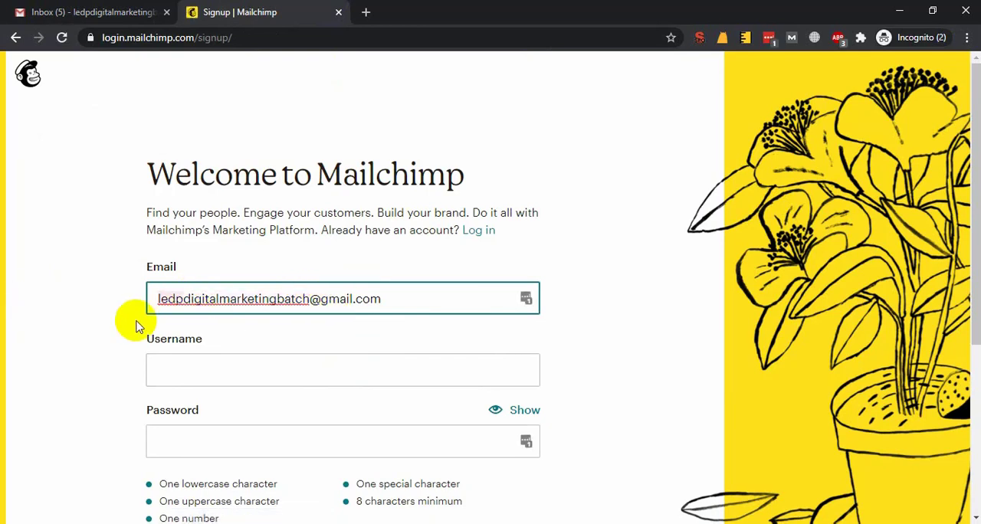
# Enter "ledp" as the Mailchimp username, checking the account address in Gmail along the way
pyautogui.click(196, 364)
pyautogui.write('ledpd')
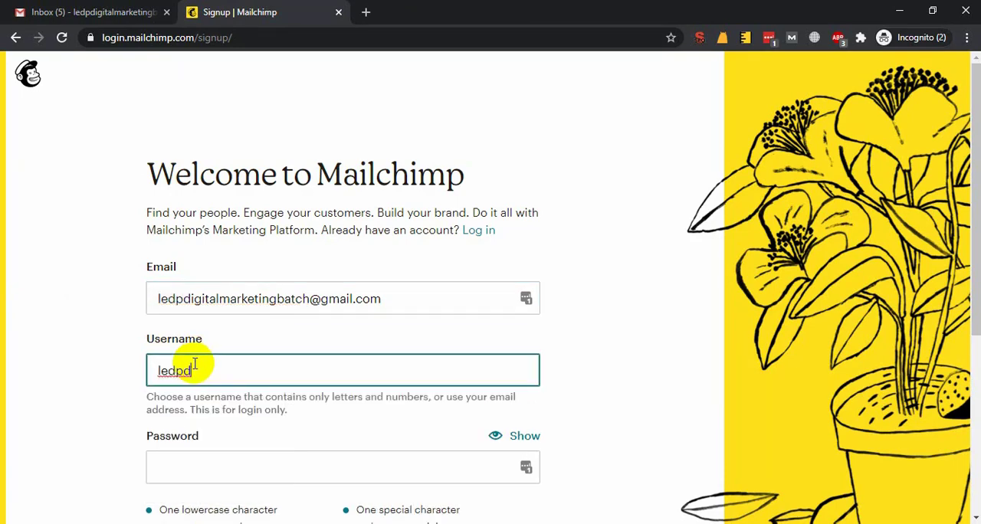
pyautogui.click(17, 10)
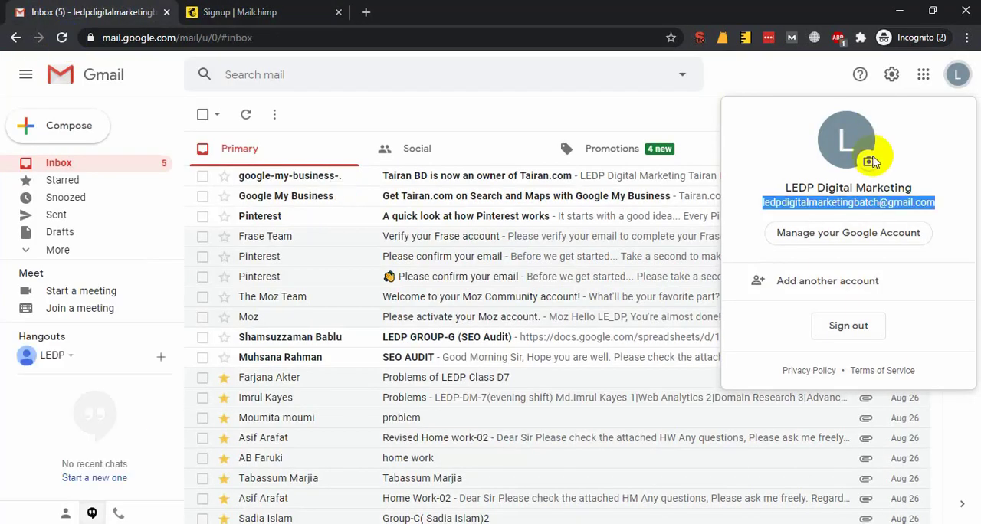
pyautogui.click(807, 208)
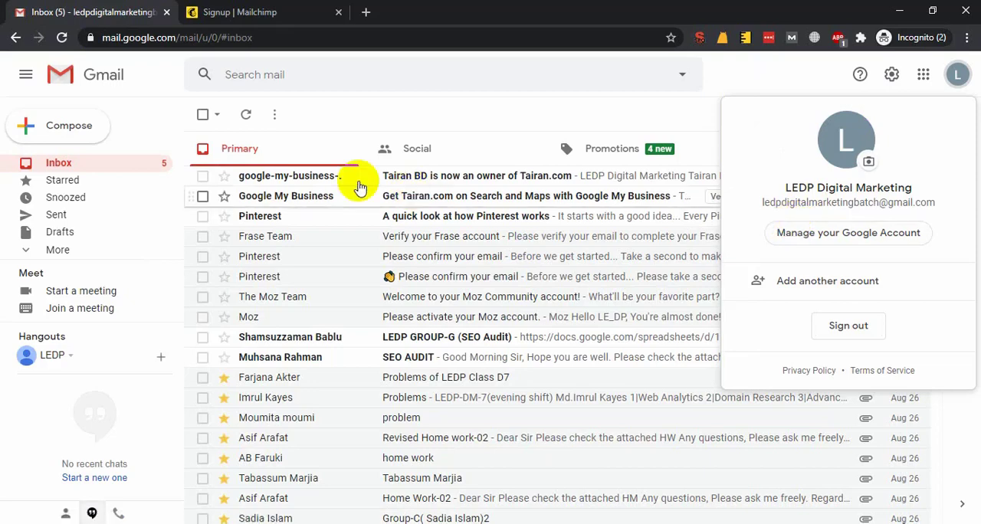
pyautogui.click(244, 14)
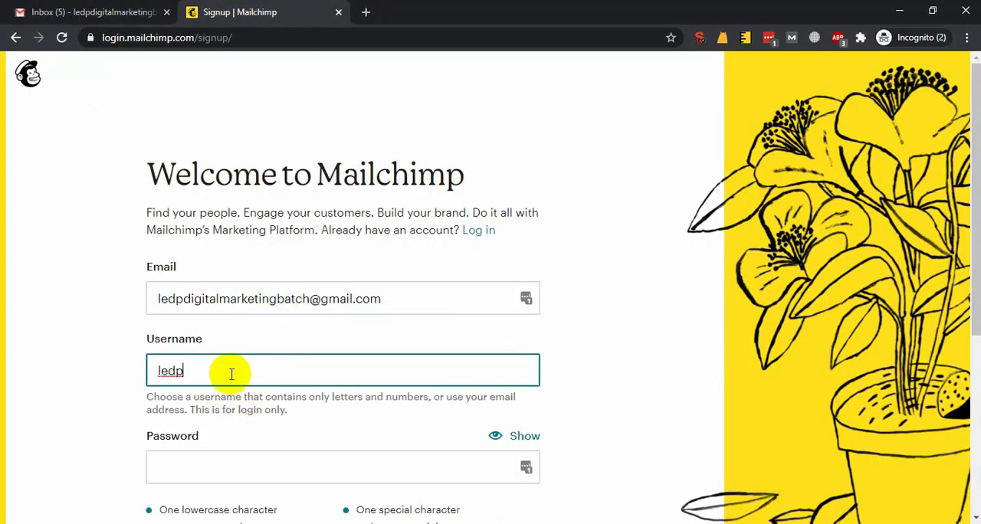
pyautogui.click(72, 329)
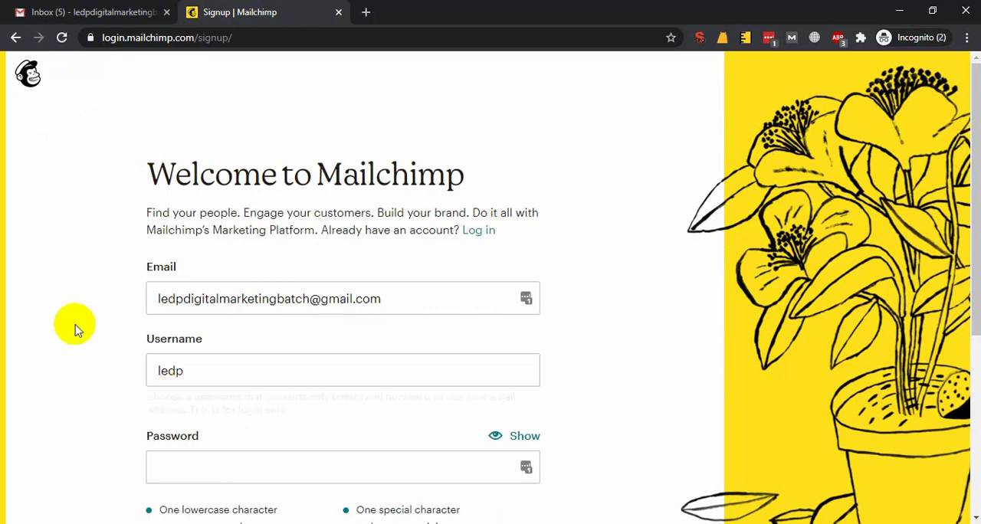
# Enter the account password in the Mailchimp sign-up form and submit the form
pyautogui.click(175, 437)
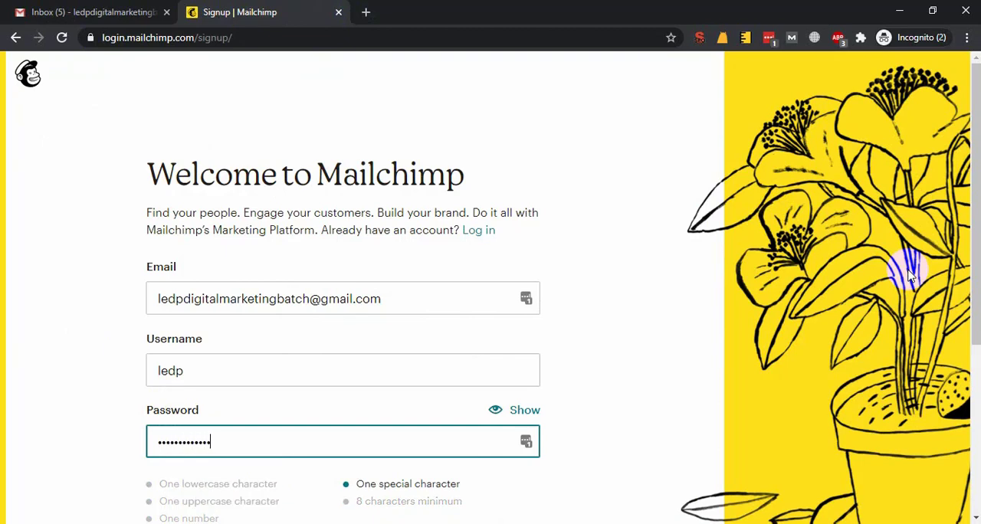
pyautogui.write('••')
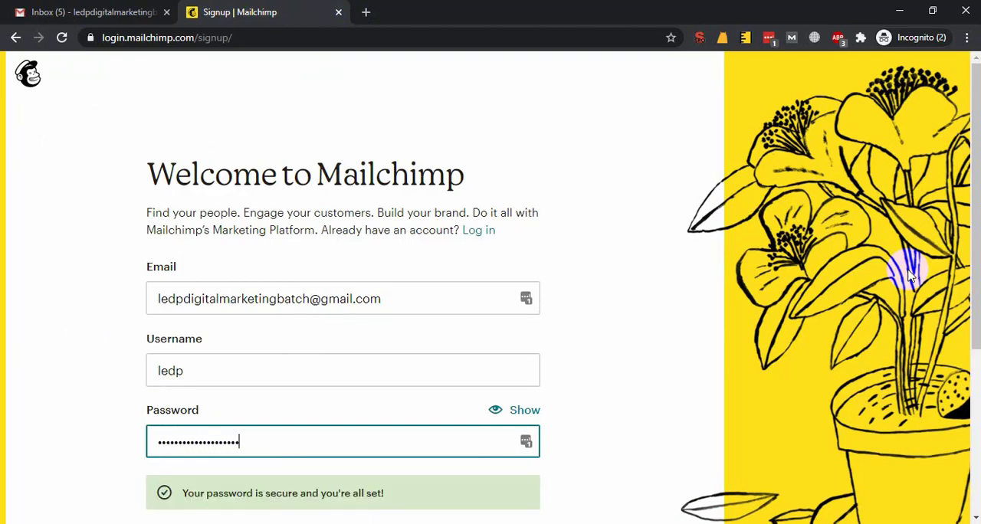
pyautogui.click(115, 334)
pyautogui.scroll(-4, 138, 342)
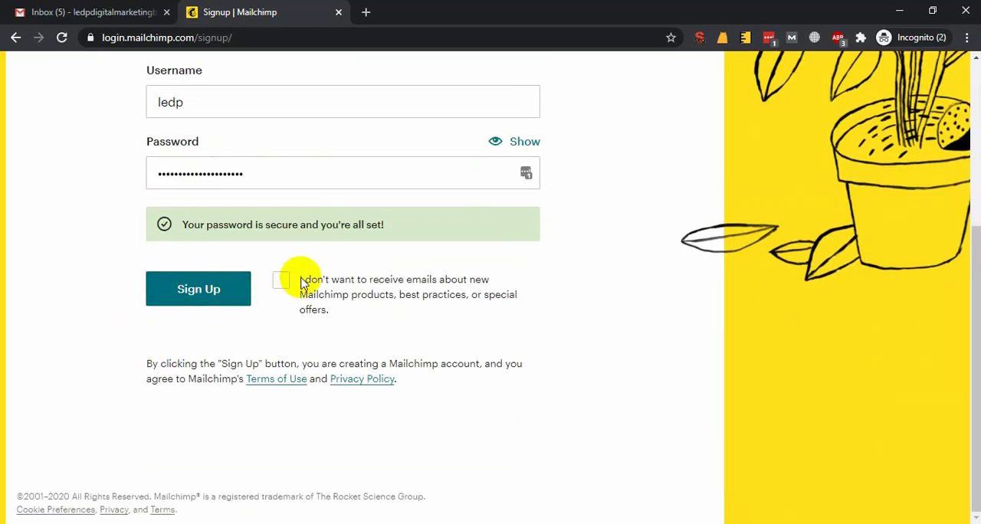
pyautogui.click(244, 297)
pyautogui.scroll(2, 300, 261)
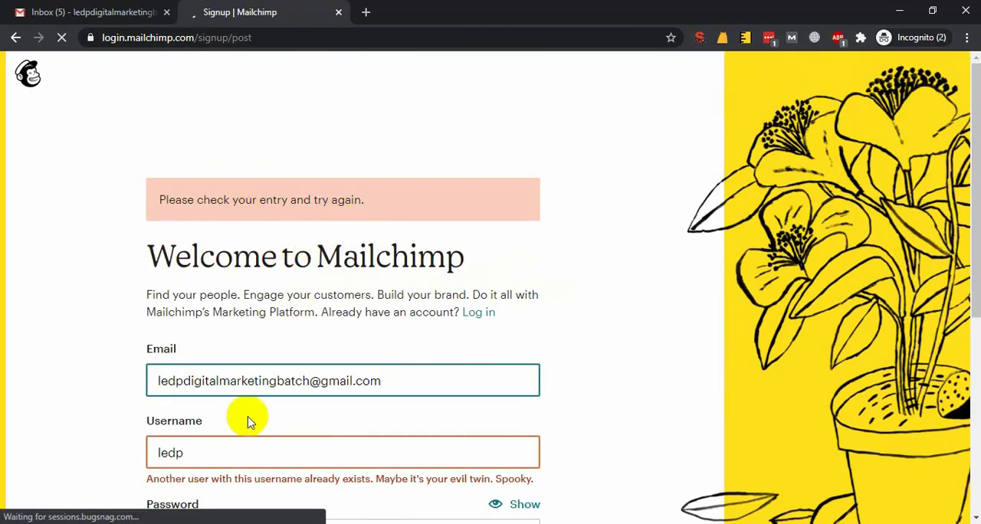
# Extend the username to match the part of the account email before the @ sign and submit the sign-up form again
pyautogui.click(241, 442)
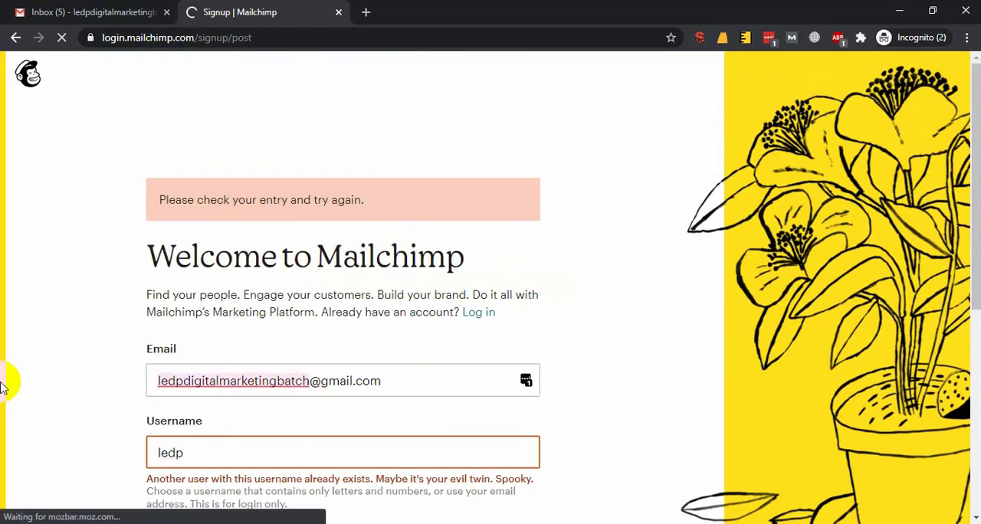
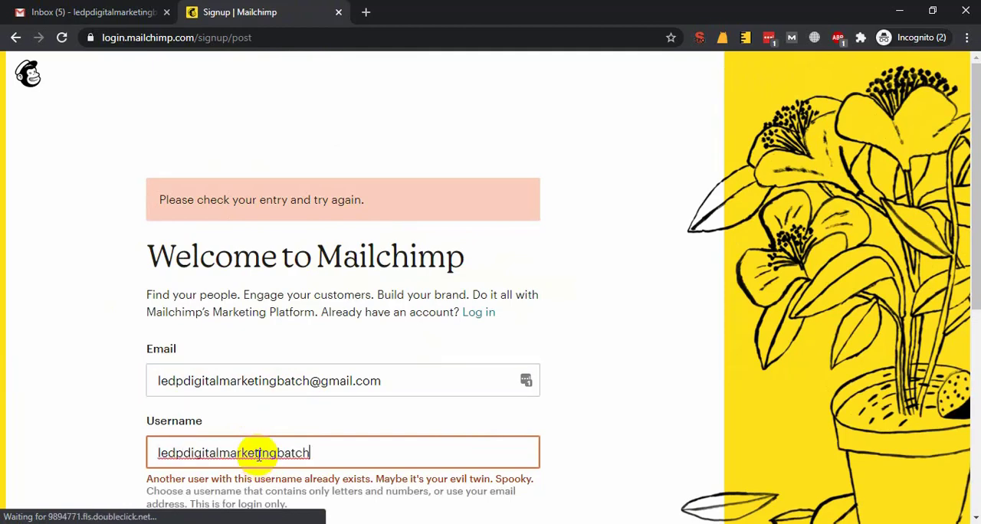
pyautogui.scroll(-5, 300, 436)
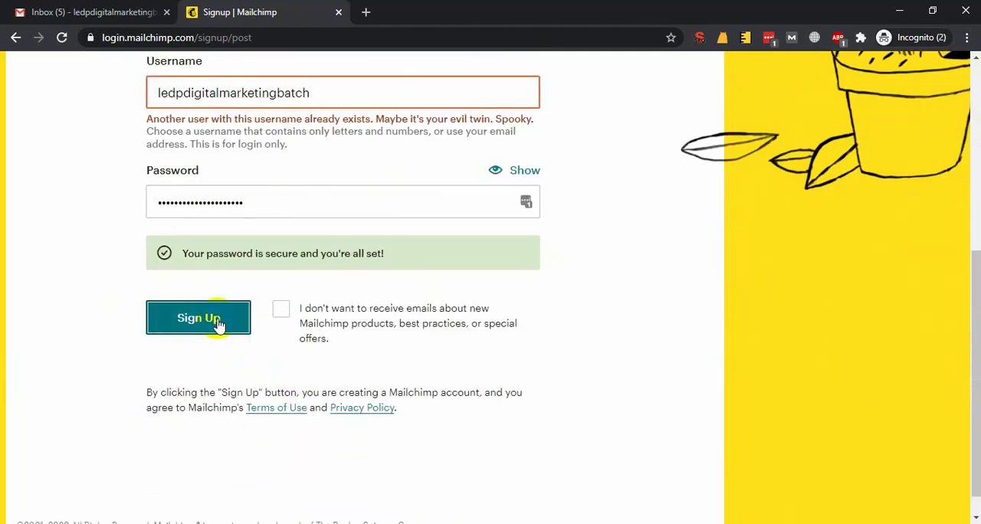
pyautogui.click(217, 323)
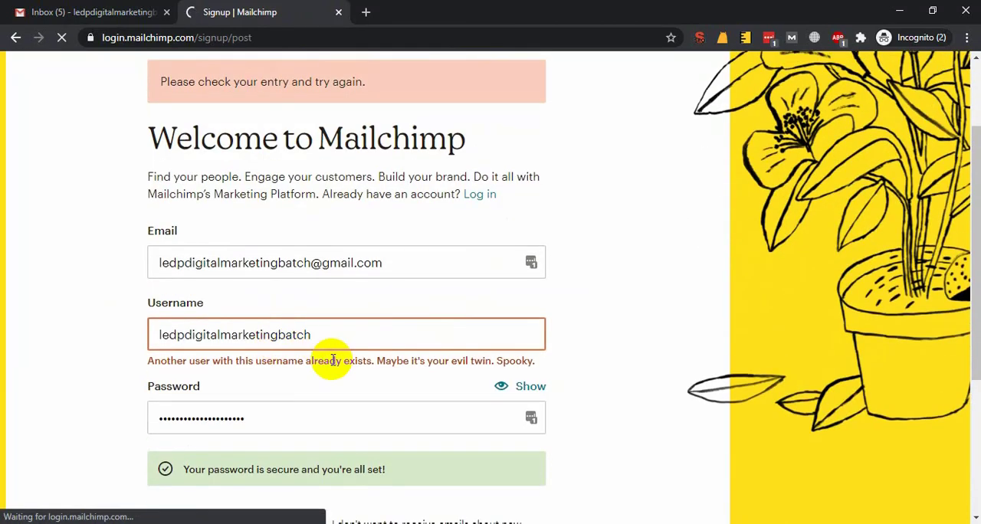
# Open the Mailchimp activation email in the Gmail inbox and activate the account from it
pyautogui.click(59, 6)
pyautogui.click(220, 144)
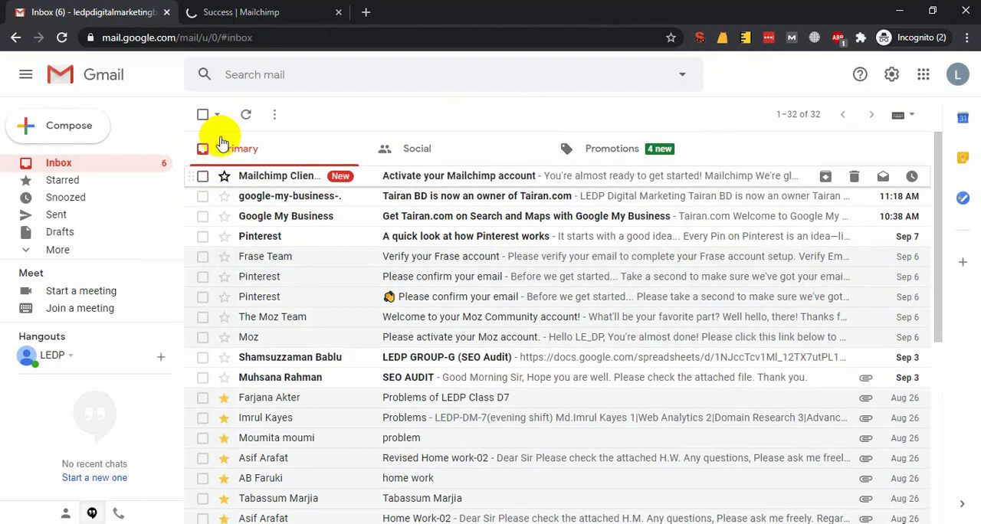
pyautogui.click(391, 175)
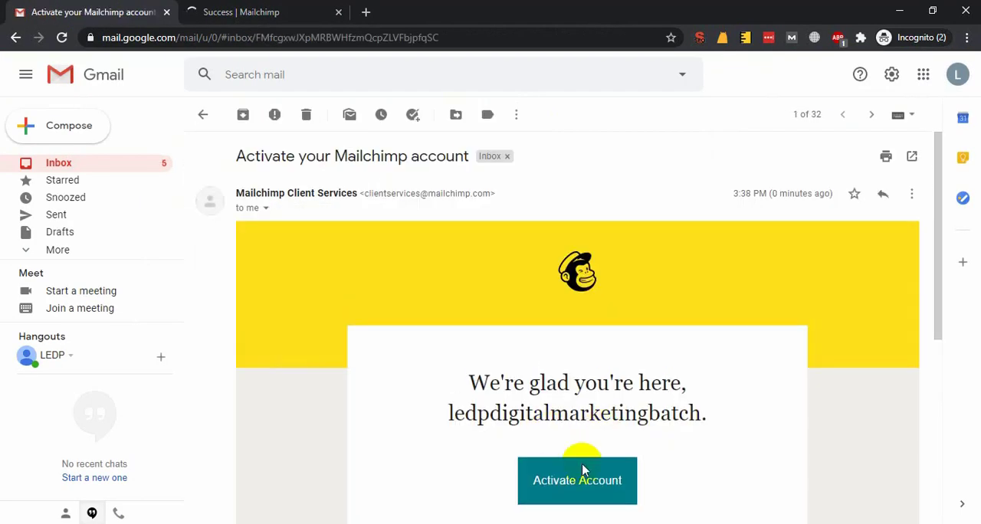
pyautogui.click(583, 470)
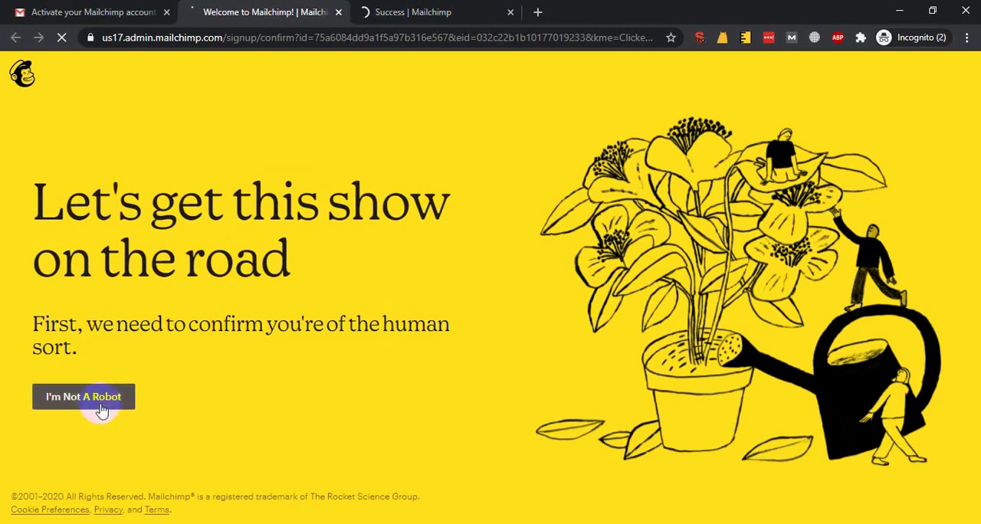
# Confirm not being a robot and complete the plan selection with the Free plan
pyautogui.click(88, 405)
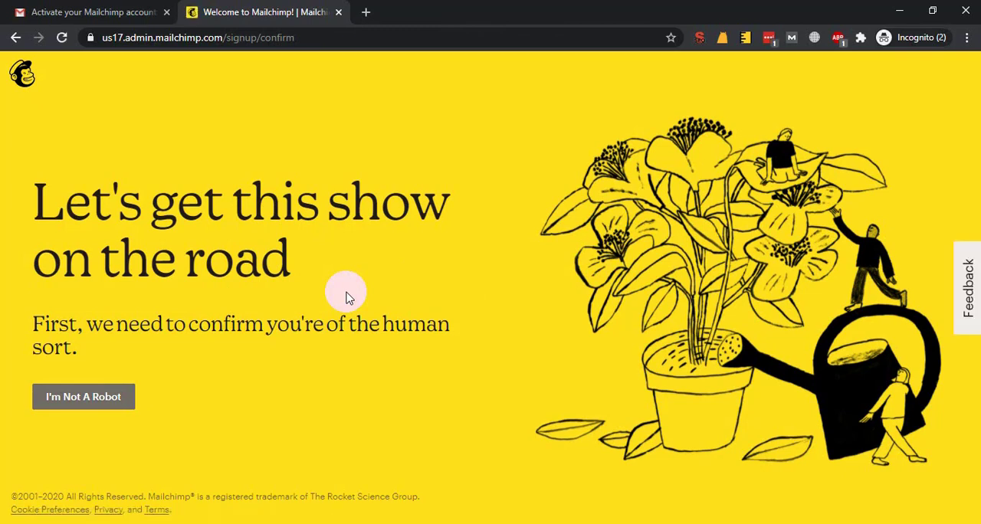
pyautogui.click(100, 396)
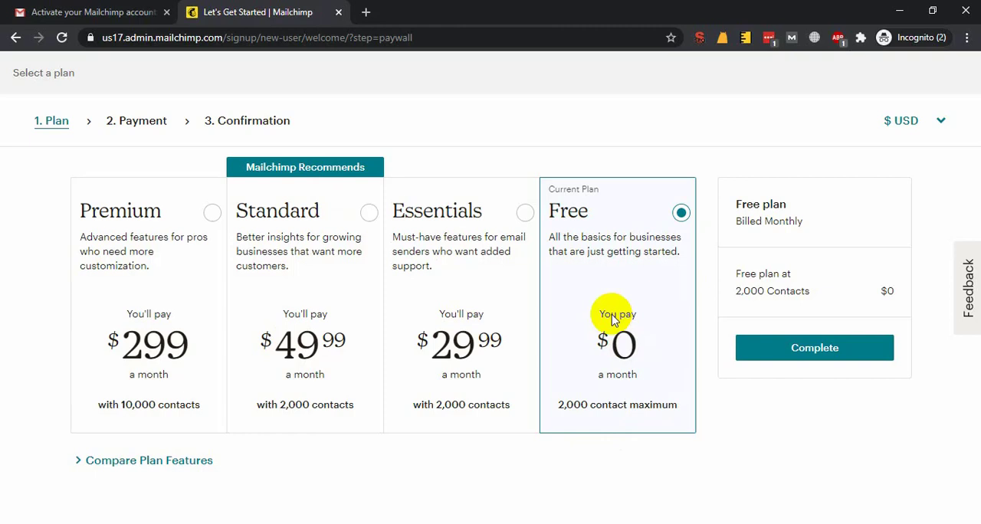
pyautogui.click(757, 351)
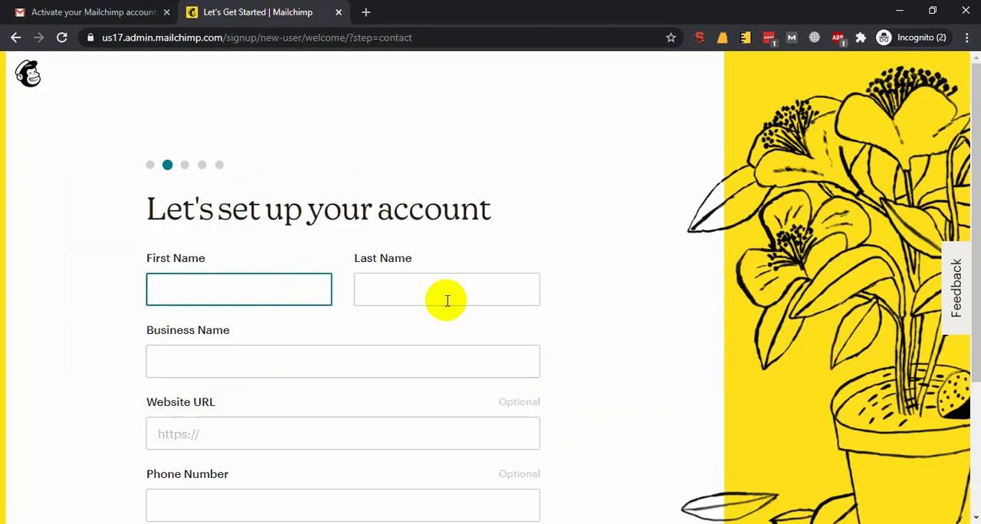
# Check the account name in the Gmail profile details and paste the account username into Mailchimp's First Name field
pyautogui.click(127, 11)
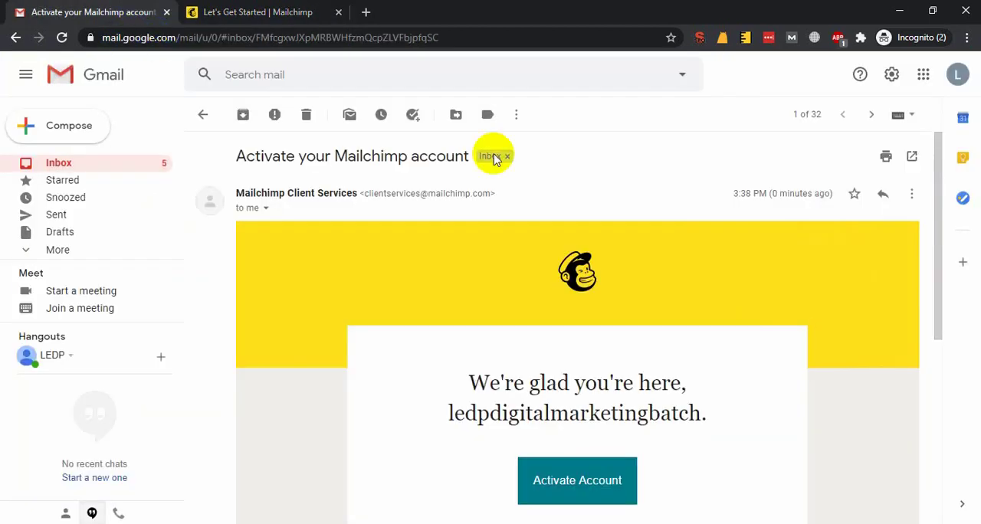
pyautogui.click(958, 77)
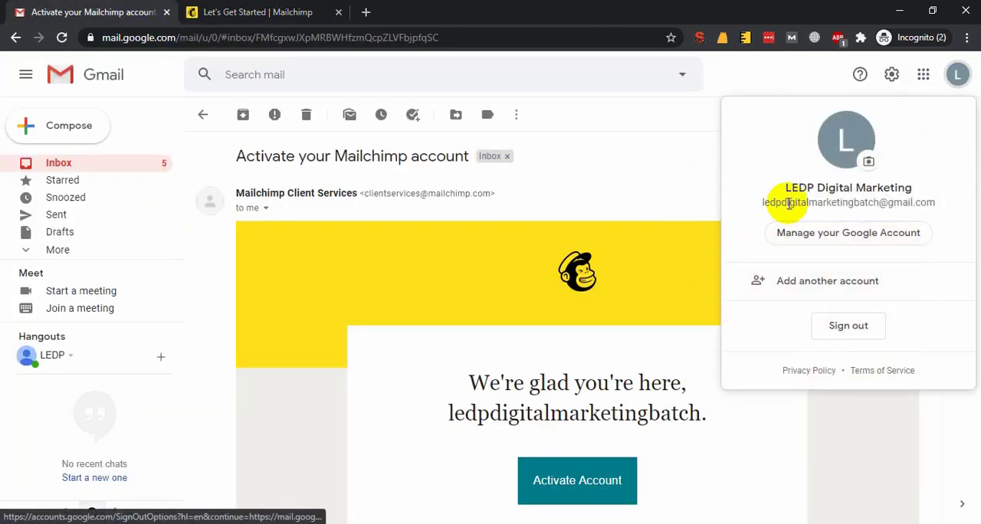
pyautogui.click(636, 215)
pyautogui.click(258, 11)
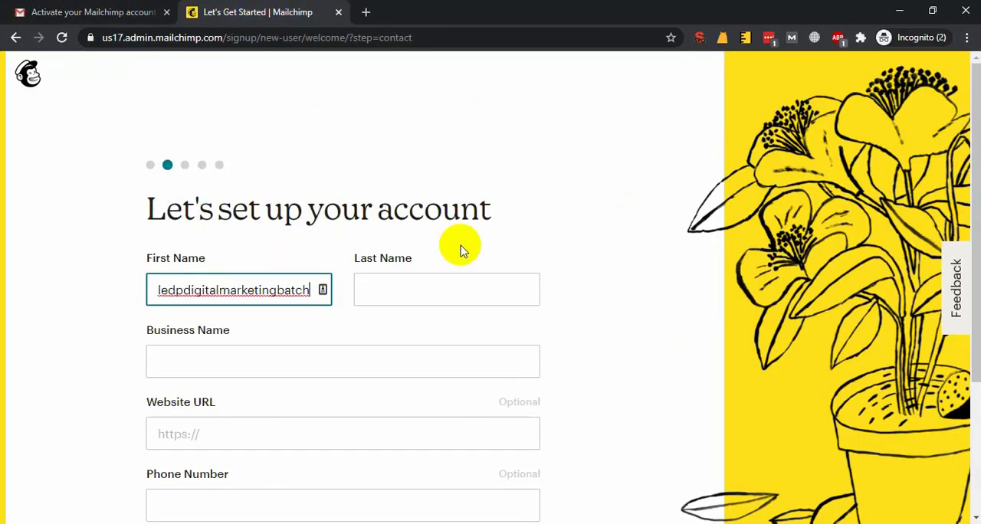
# Change the First Name to "LEDP Digital" and enter "Marketing Batch" as the Last Name
pyautogui.press('Right')
pyautogui.press('Right')
pyautogui.press('Right')
pyautogui.press('Right')
pyautogui.write('LEDP')
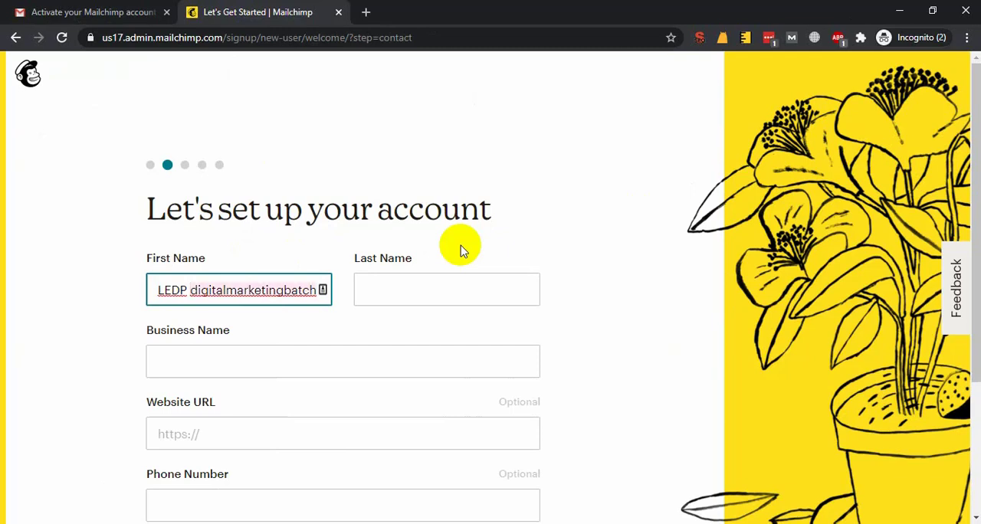
pyautogui.press('BackSpace')
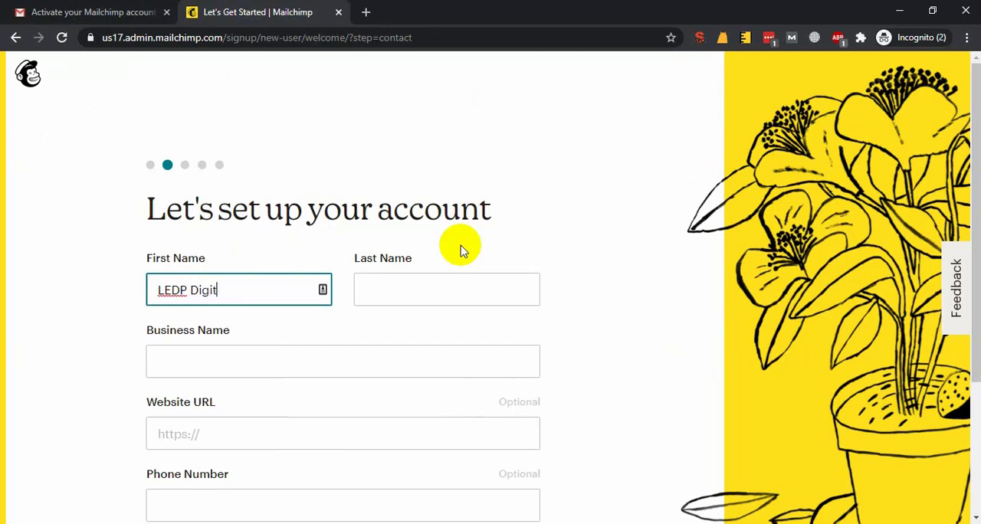
pyautogui.press('Tab')
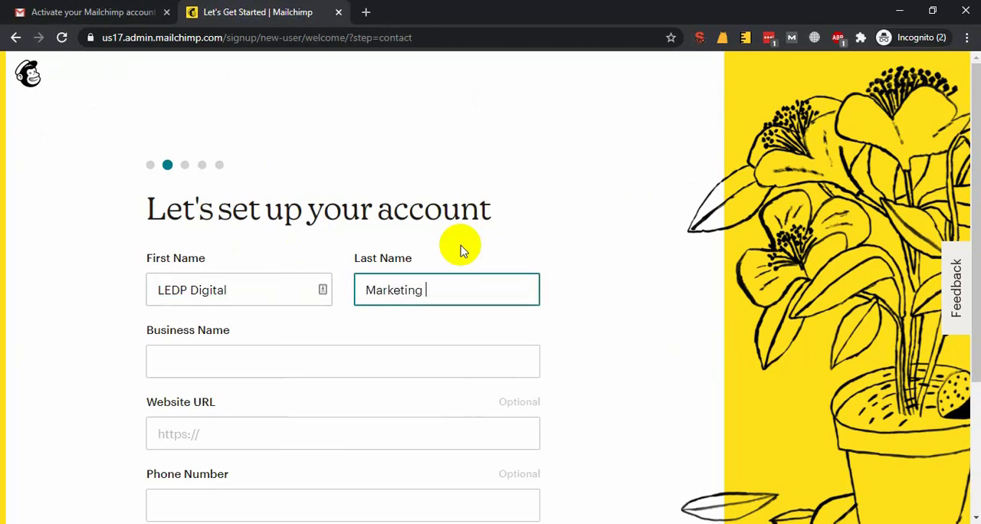
pyautogui.write('Marketing Batch')
# Fill in the Business Name as "LEDP Digital Marketing Batch" by copying the First Name and Last Name entries
pyautogui.click(283, 357)
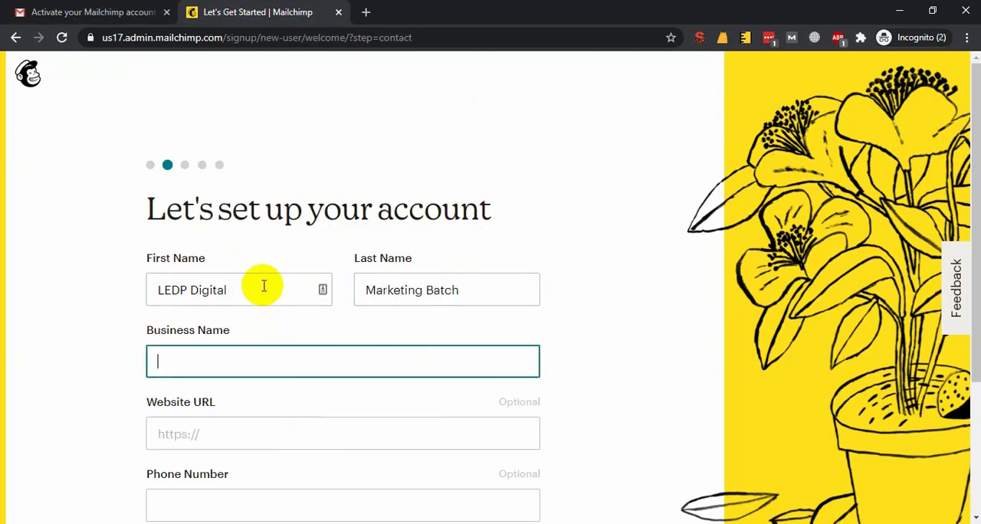
pyautogui.click(263, 288)
pyautogui.hotkey('ctrl', 'a')
pyautogui.hotkey('ctrl', 'c')
pyautogui.click(201, 359)
pyautogui.hotkey('ctrl', 'v')
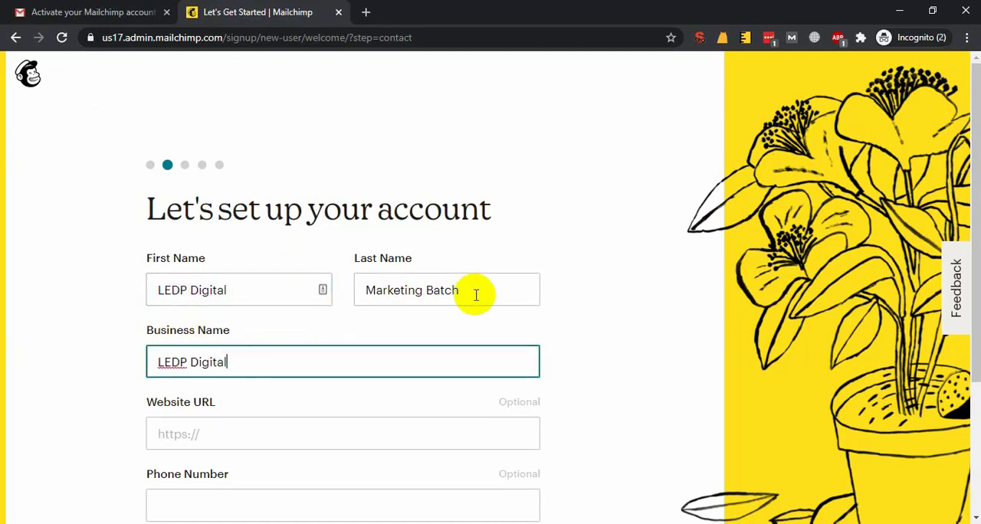
pyautogui.click(473, 291)
pyautogui.hotkey('ctrl', 'a')
pyautogui.hotkey('ctrl', 'c')
pyautogui.click(285, 361)
pyautogui.hotkey('ctrl', 'v')
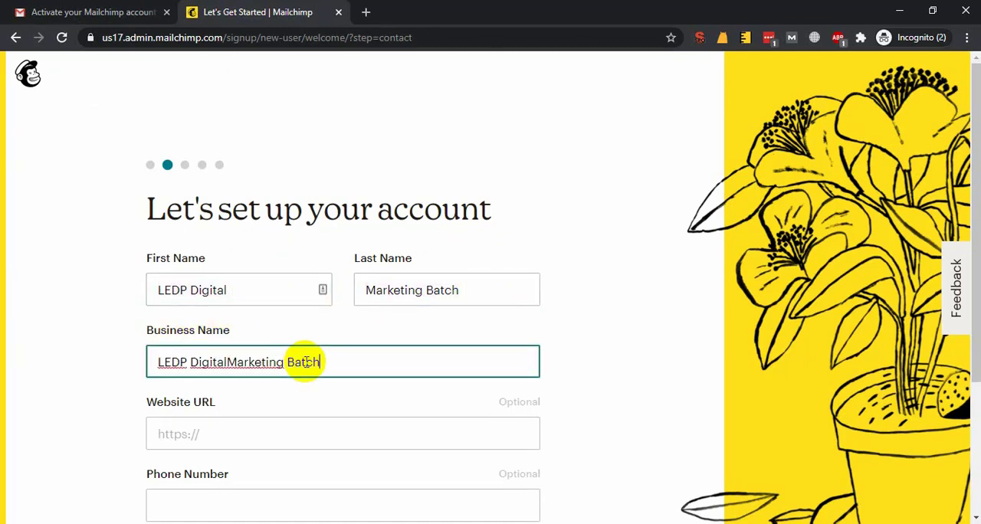
pyautogui.hotkey('ctrl', 'v')
# Search Google for "ledp" in a new browser tab to get a website address for the Website URL field
pyautogui.click(268, 427)
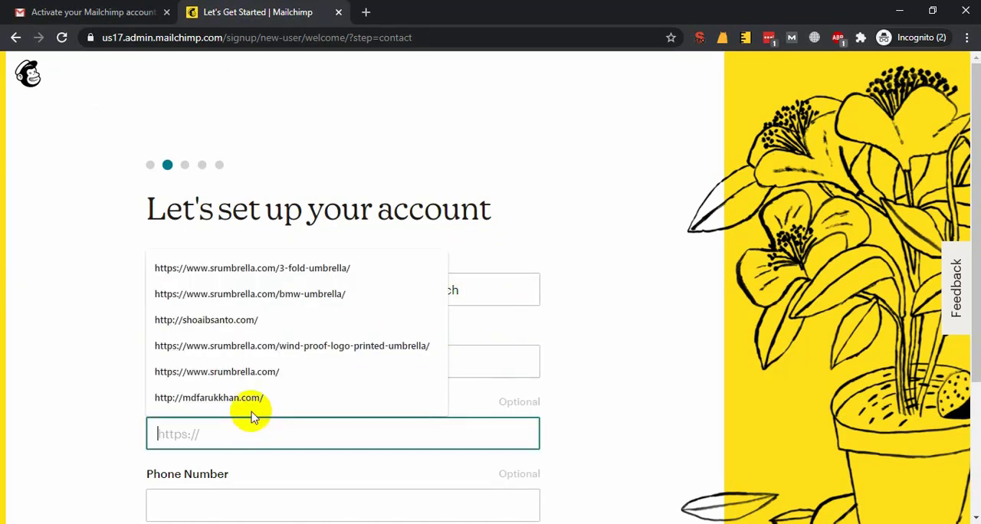
pyautogui.press('Escape')
pyautogui.click(366, 11)
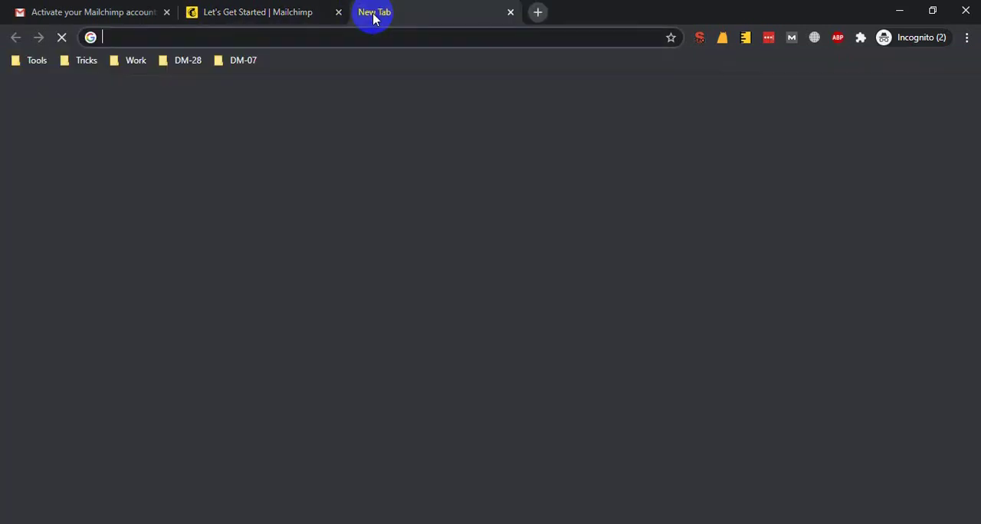
pyautogui.write('ledp')
pyautogui.press('Delete')
pyautogui.press('Return')
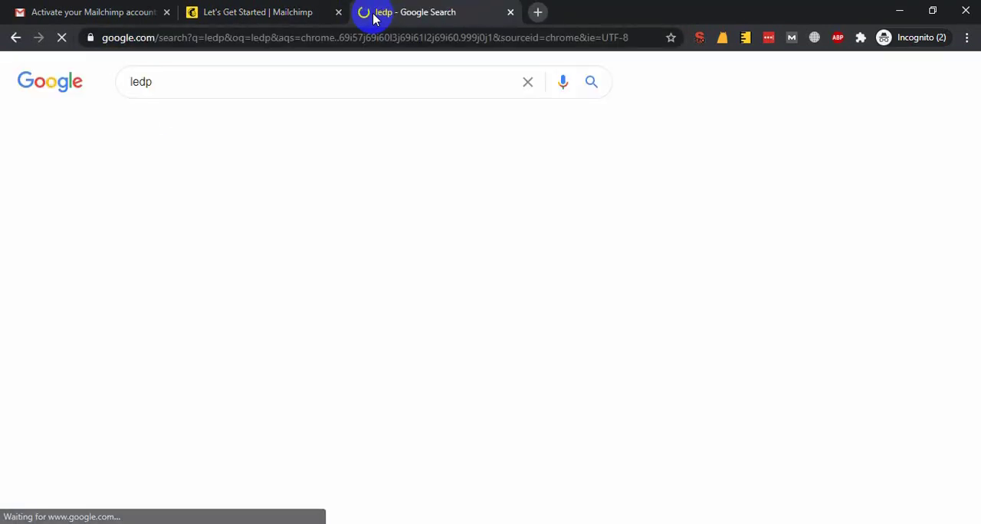
pyautogui.hotkey('ctrl', 'l')
pyautogui.write('l')
pyautogui.press('Escape')
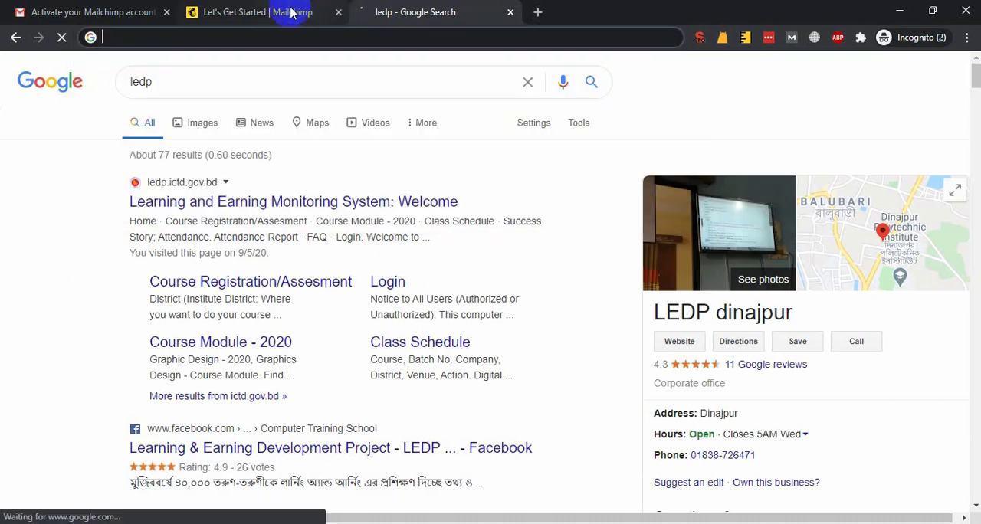
# Paste the LEDP website address as the Website URL in Mailchimp and continue with the phone number left blank
pyautogui.click(285, 12)
pyautogui.click(220, 438)
pyautogui.hotkey('ctrl', 'v')
pyautogui.scroll(-3, 121, 372)
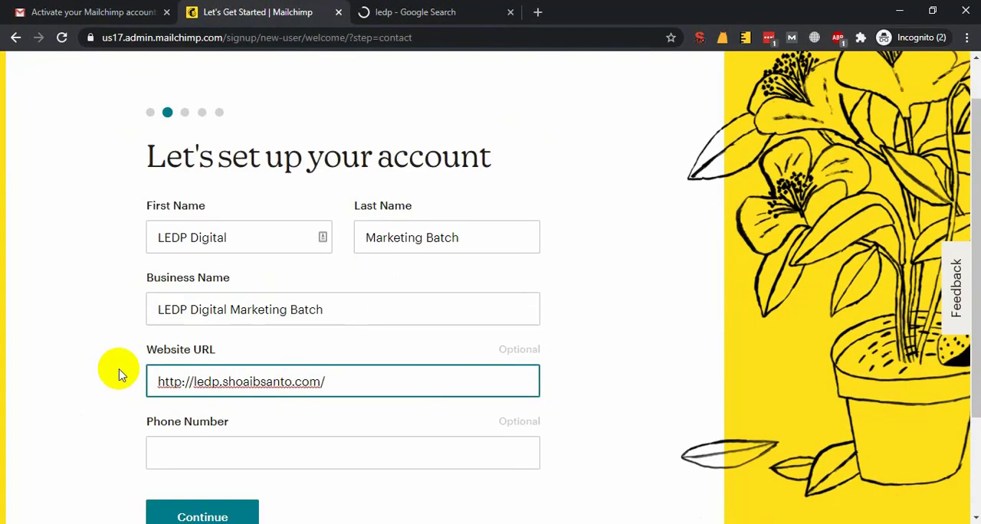
pyautogui.click(230, 313)
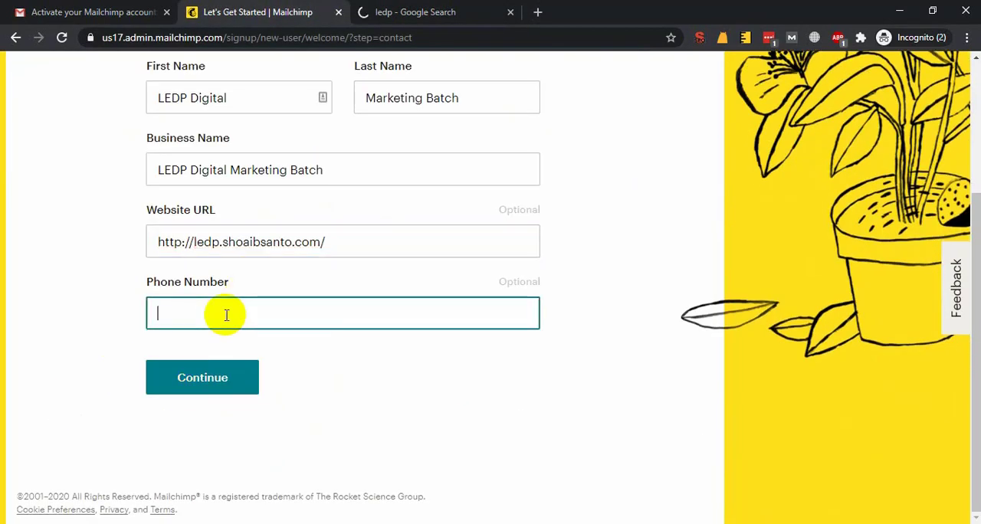
pyautogui.click(176, 392)
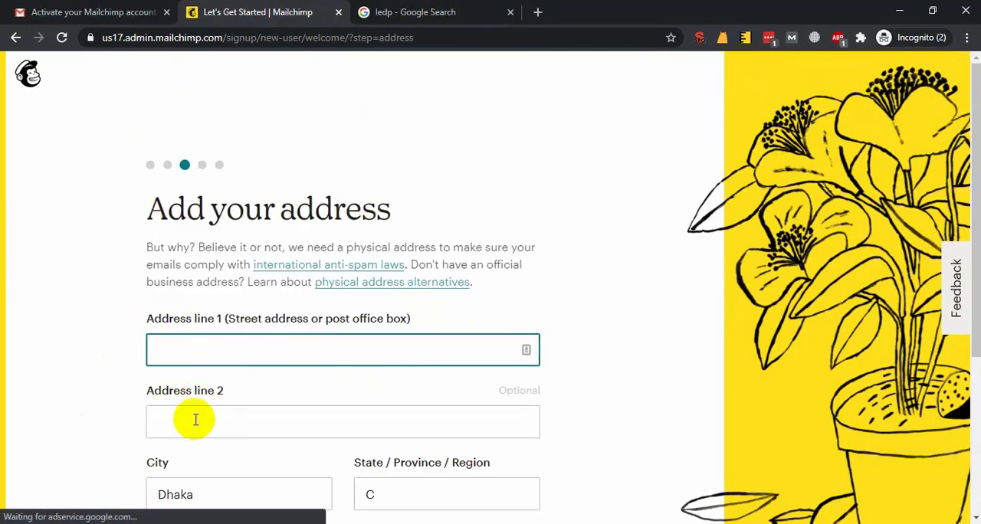
# Glance at the "ledp" search results and enter the street address with its area in Address line 1
pyautogui.click(418, 11)
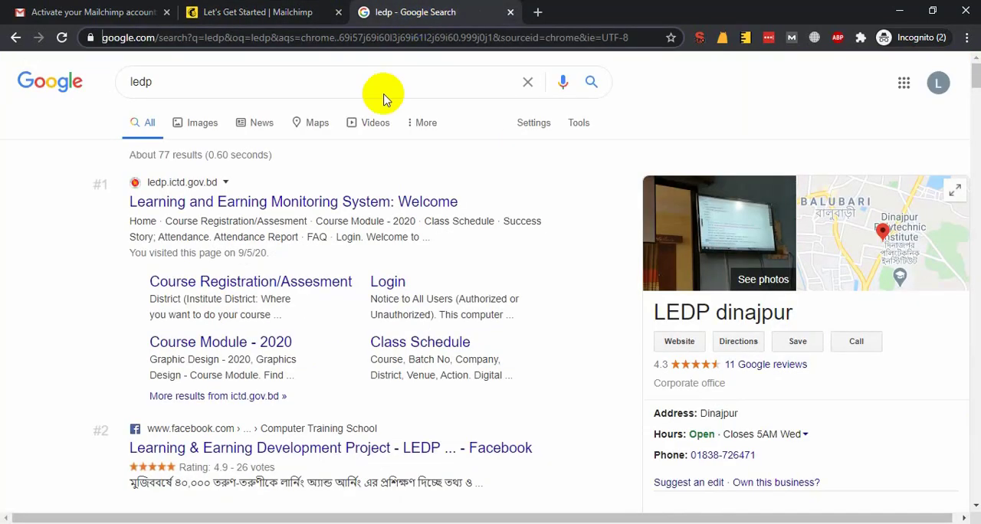
pyautogui.click(290, 15)
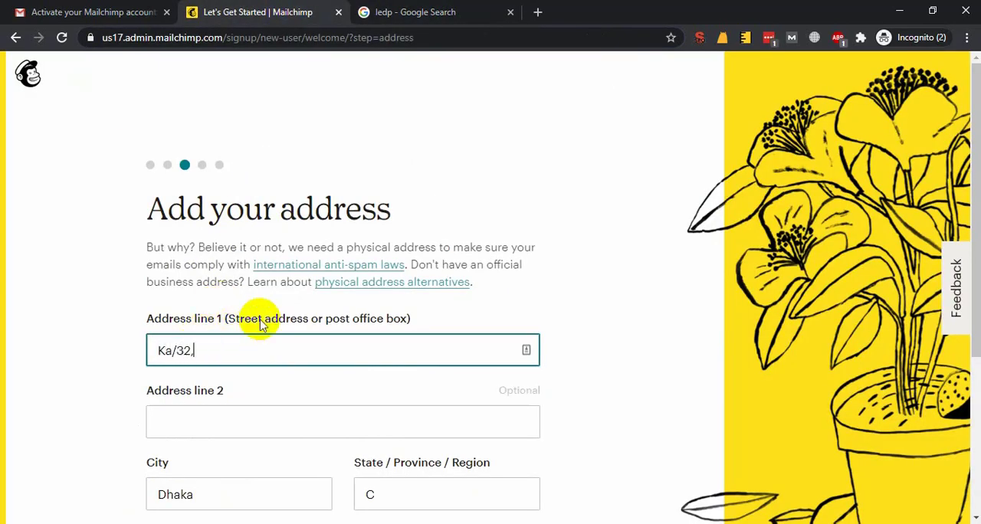
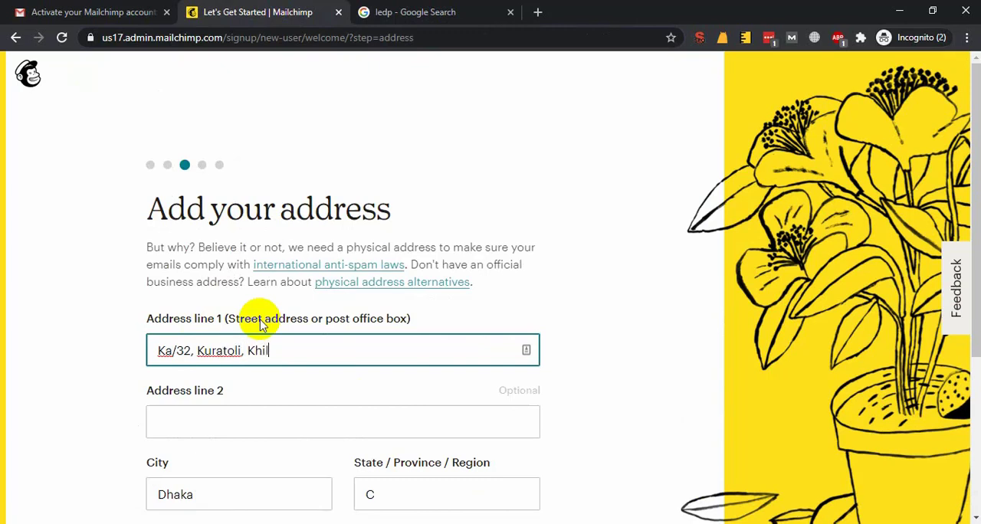
pyautogui.press('Tab')
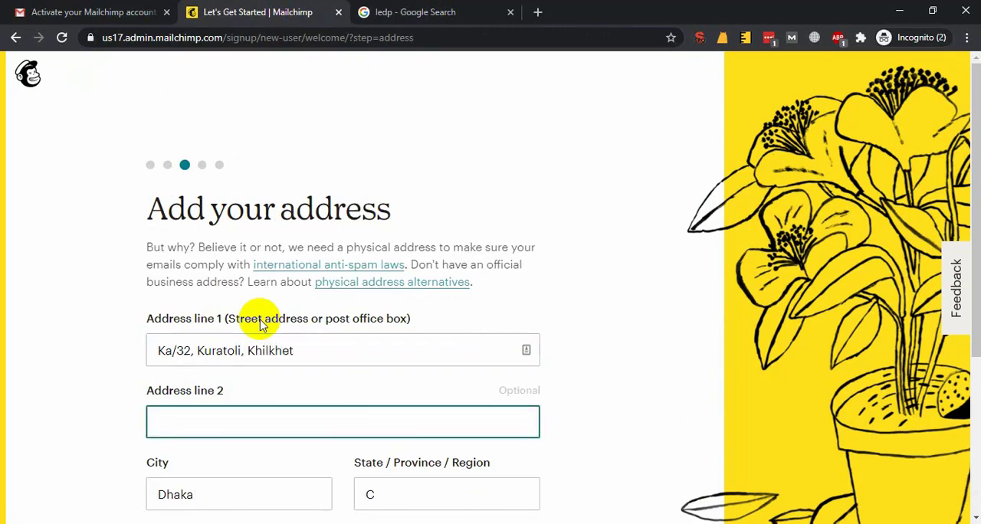
pyautogui.press('Tab')
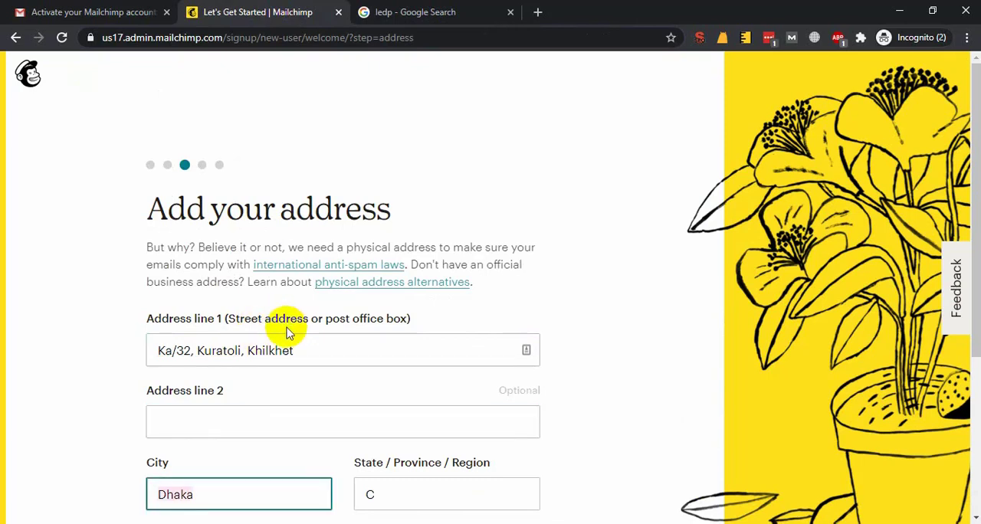
# Move the area name from Address line 1 to Address line 2 and remove the leftover trailing comma
pyautogui.click(470, 355)
pyautogui.hotkey('ctrl', 'shift', 'Left')
pyautogui.hotkey('ctrl', 'x')
pyautogui.click(322, 418)
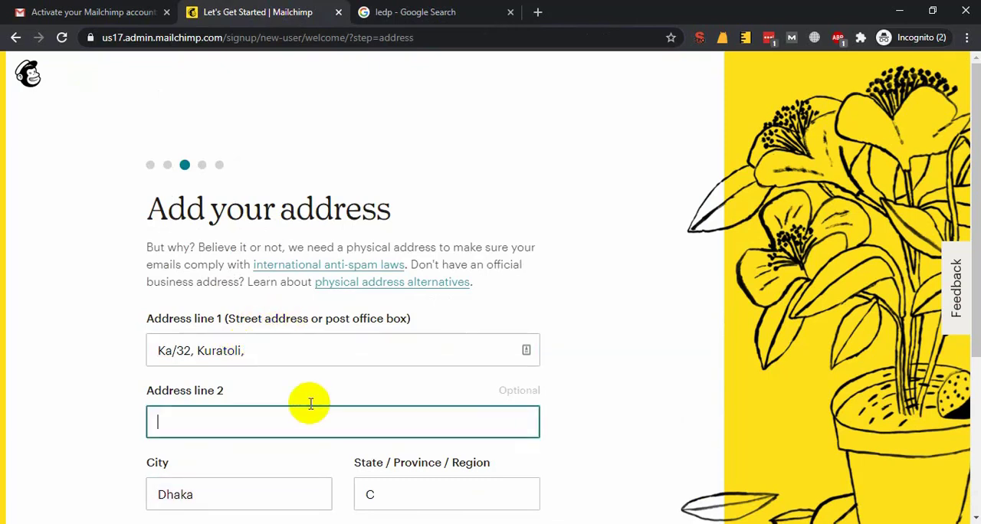
pyautogui.hotkey('ctrl', 'v')
pyautogui.click(297, 349)
pyautogui.press('BackSpace')
# Enter the region and postal code of the address, keeping the preset city and country, and continue
pyautogui.press('Tab')
pyautogui.press('Tab')
pyautogui.press('Tab')
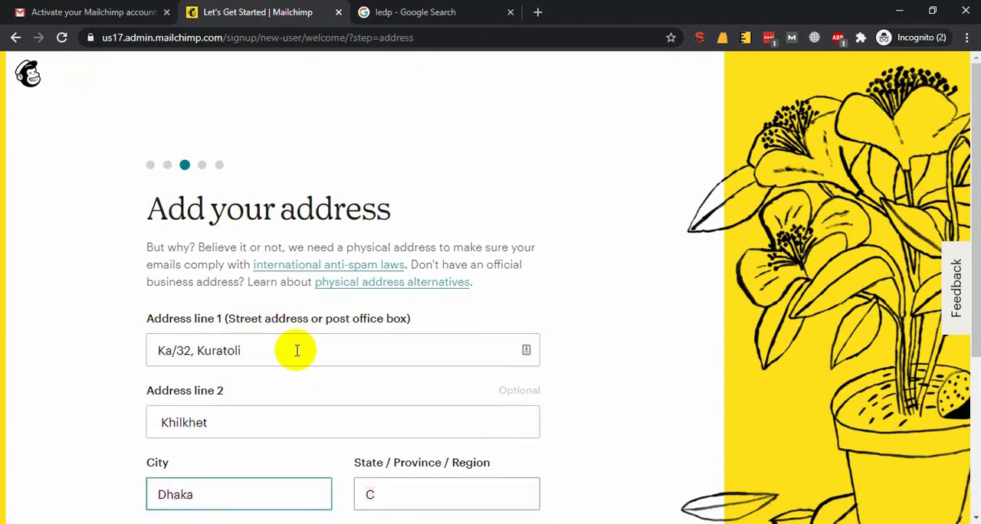
pyautogui.write('Dhaka')
pyautogui.press('Tab')
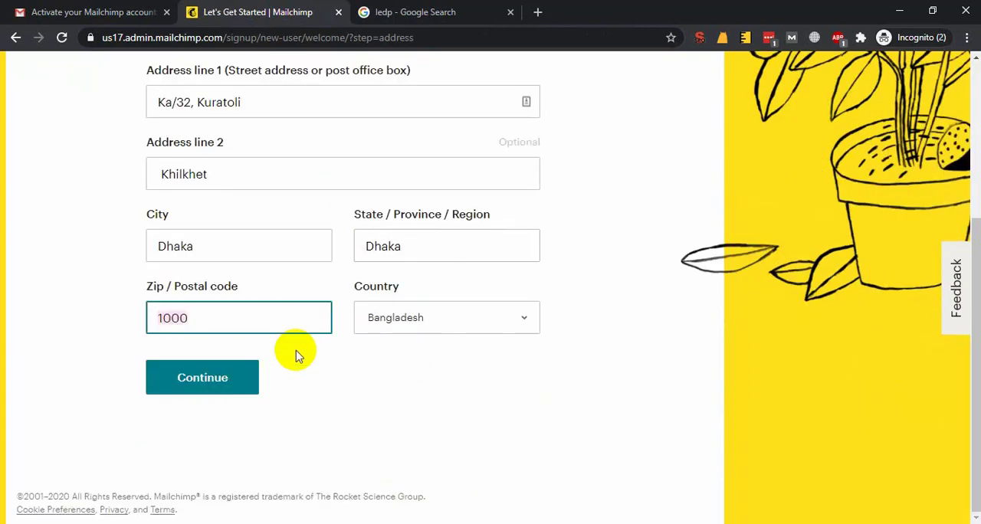
pyautogui.write('1229')
pyautogui.press('Tab')
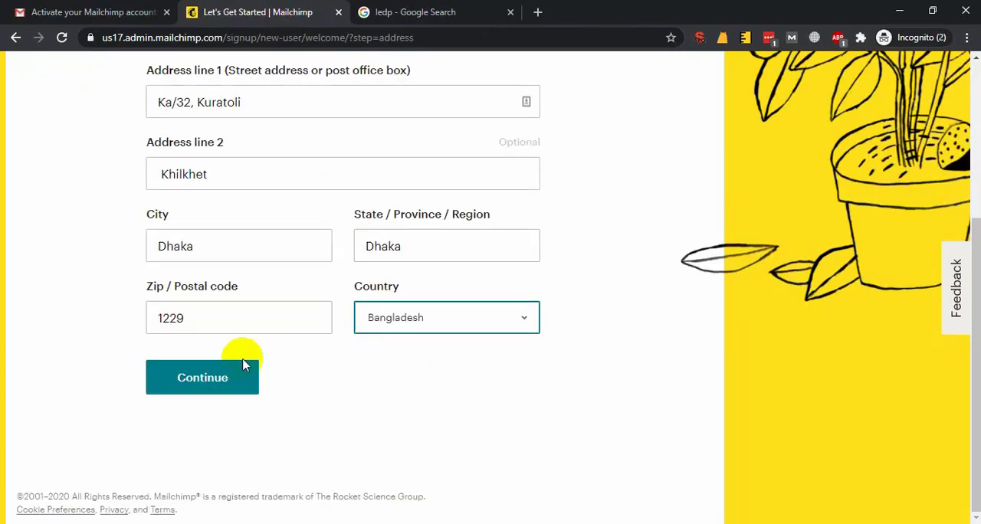
pyautogui.click(212, 382)
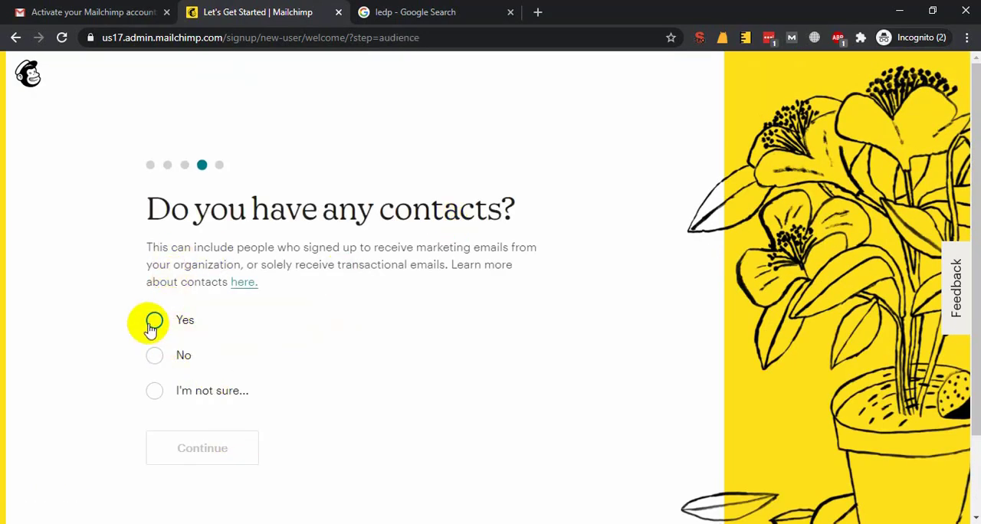
# Try the "I'm not sure..." and "No" answers to the question about having contacts
pyautogui.click(153, 391)
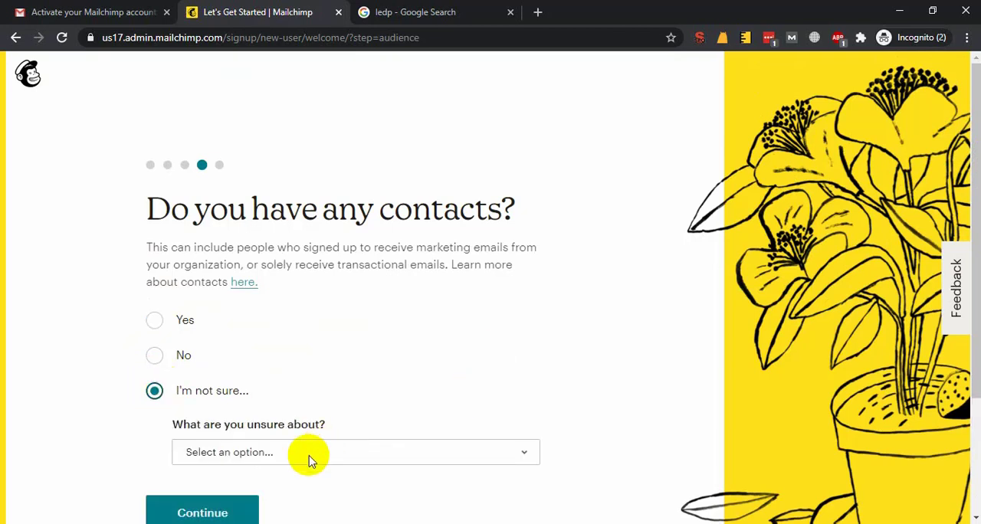
pyautogui.click(310, 458)
pyautogui.click(154, 355)
pyautogui.click(154, 354)
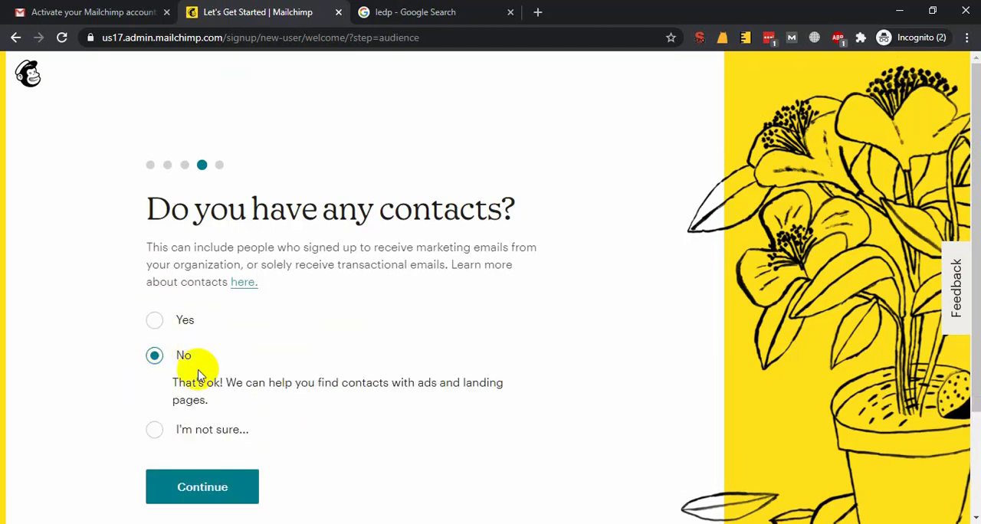
# Answer Yes to having contacts, set the number of email subscribers to "500 or less", and continue
pyautogui.click(156, 320)
pyautogui.click(248, 382)
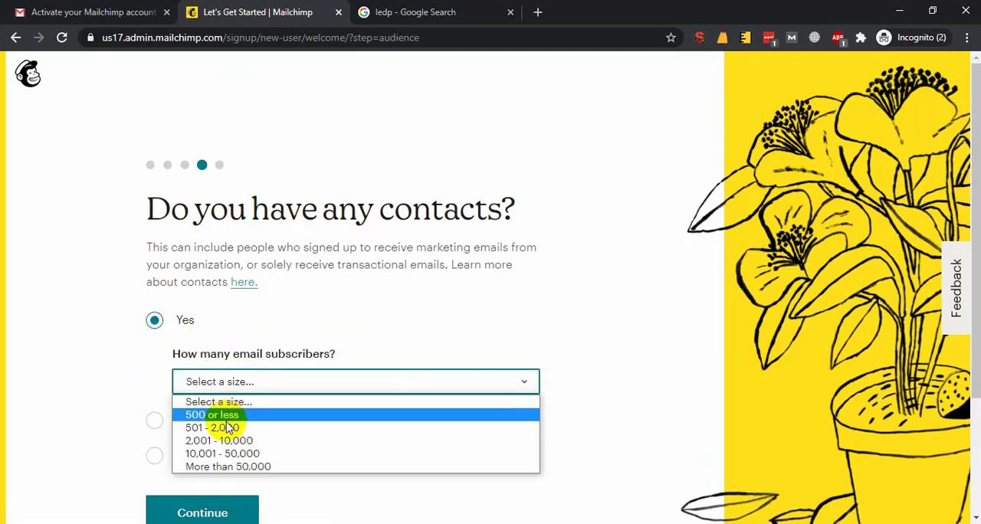
pyautogui.click(230, 414)
pyautogui.scroll(-2, 212, 449)
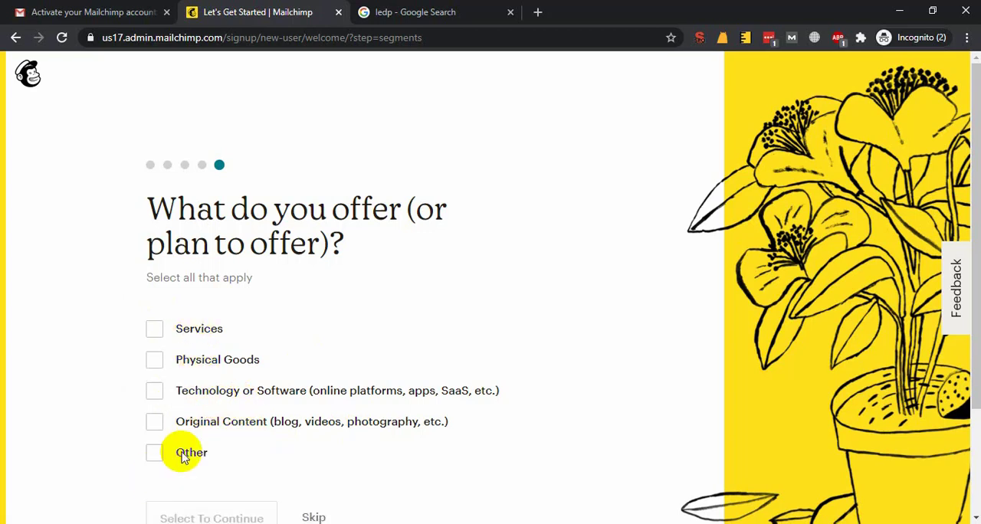
# Mark Services, Physical Goods, Technology or Software, and Original Content as offerings, and skip ahead from this question
pyautogui.click(156, 394)
pyautogui.click(155, 394)
pyautogui.click(155, 360)
pyautogui.scroll(-2, 399, 407)
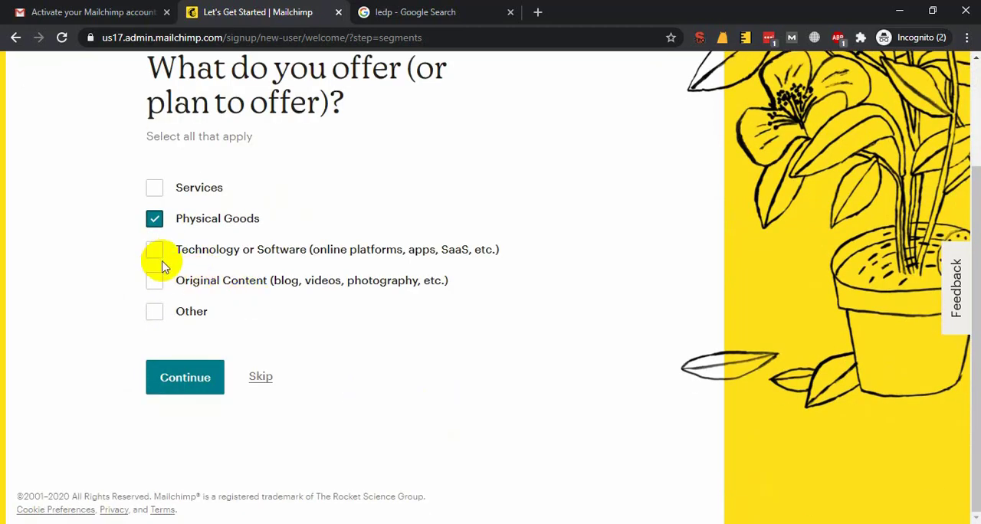
pyautogui.click(155, 279)
pyautogui.click(161, 190)
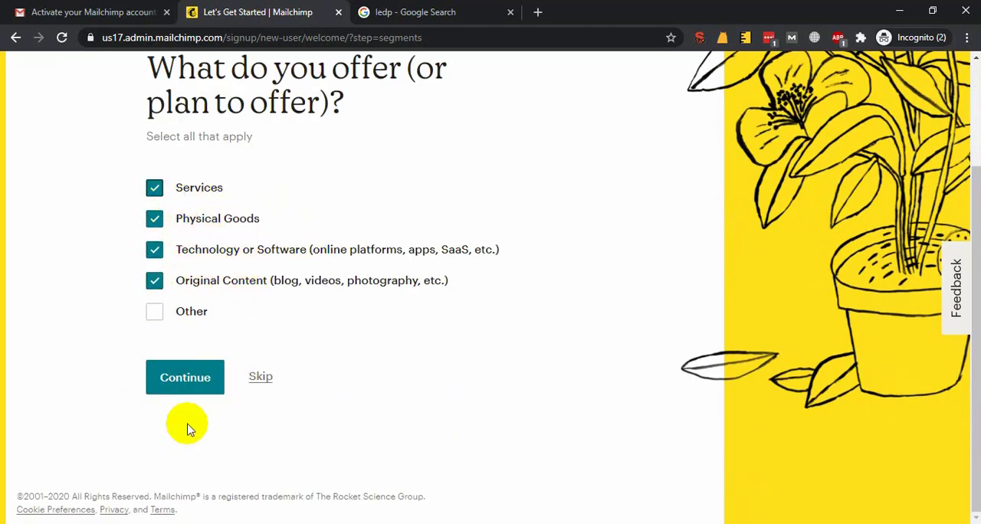
pyautogui.click(260, 377)
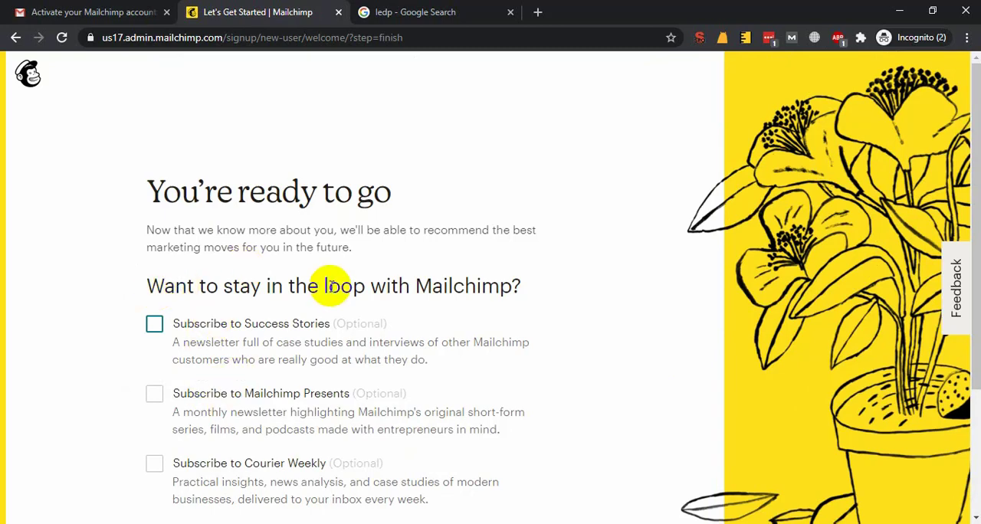
# Finish the account setup without subscribing to any of the optional newsletters
pyautogui.scroll(-3, 204, 291)
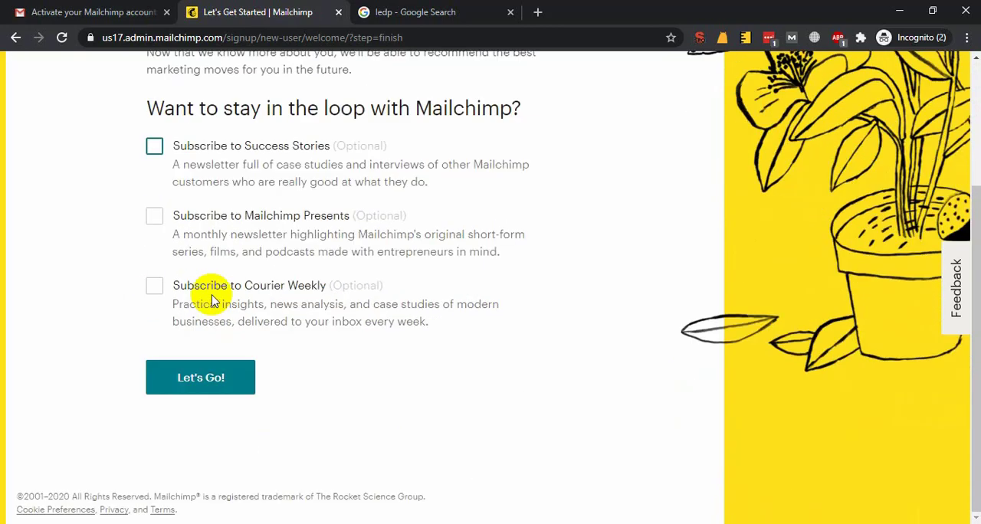
pyautogui.click(241, 377)
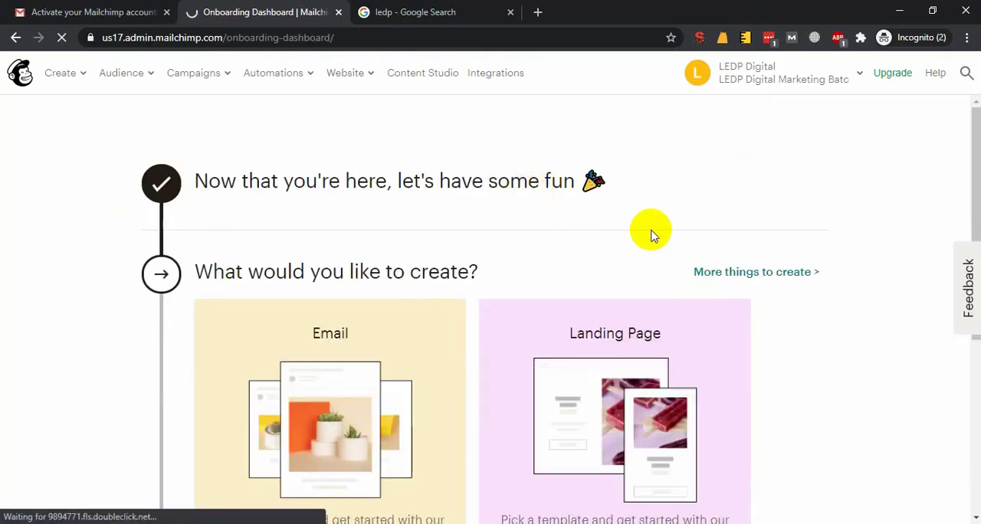
# Look over the onboarding dashboard's checklist and the account menu, and return to the dashboard home
pyautogui.scroll(-4, 511, 270)
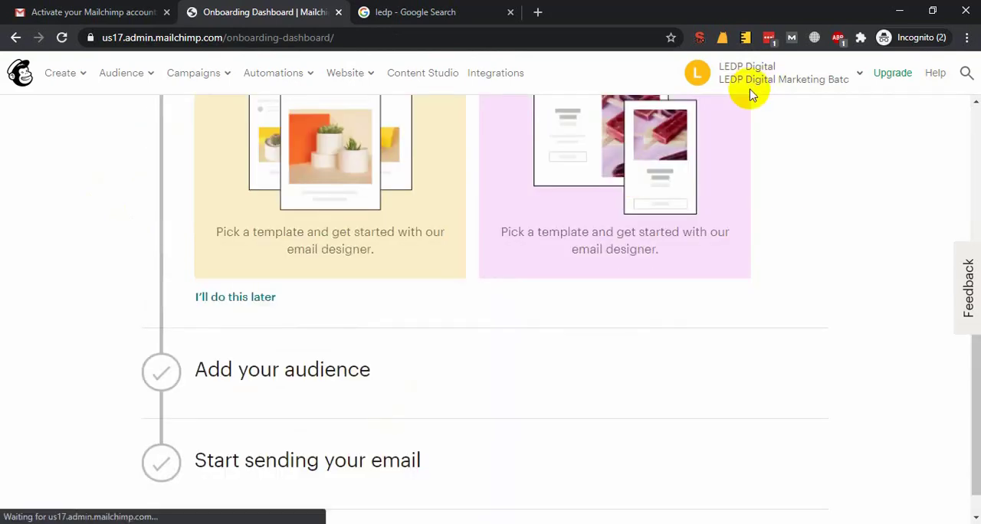
pyautogui.click(815, 84)
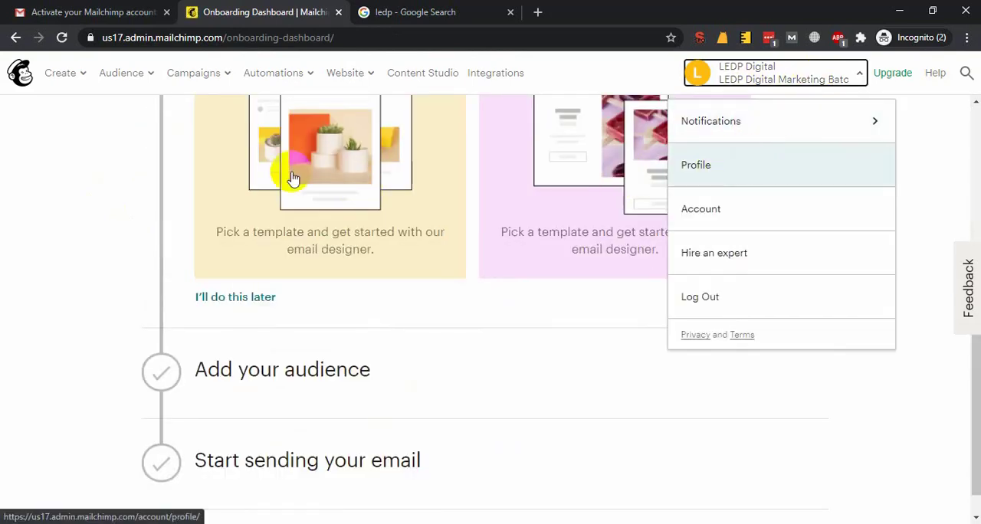
pyautogui.scroll(4, 292, 178)
pyautogui.click(20, 72)
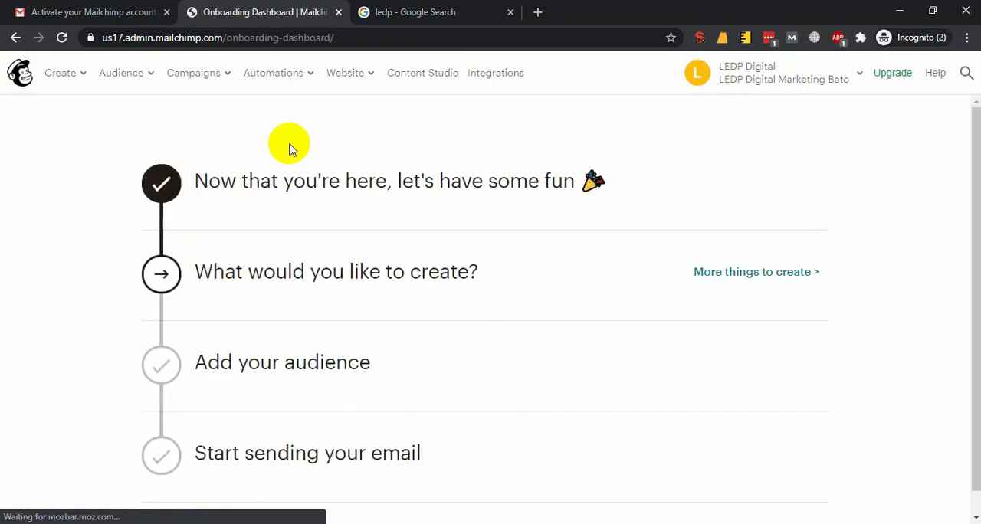
pyautogui.scroll(-4, 441, 342)
pyautogui.scroll(3, 441, 342)
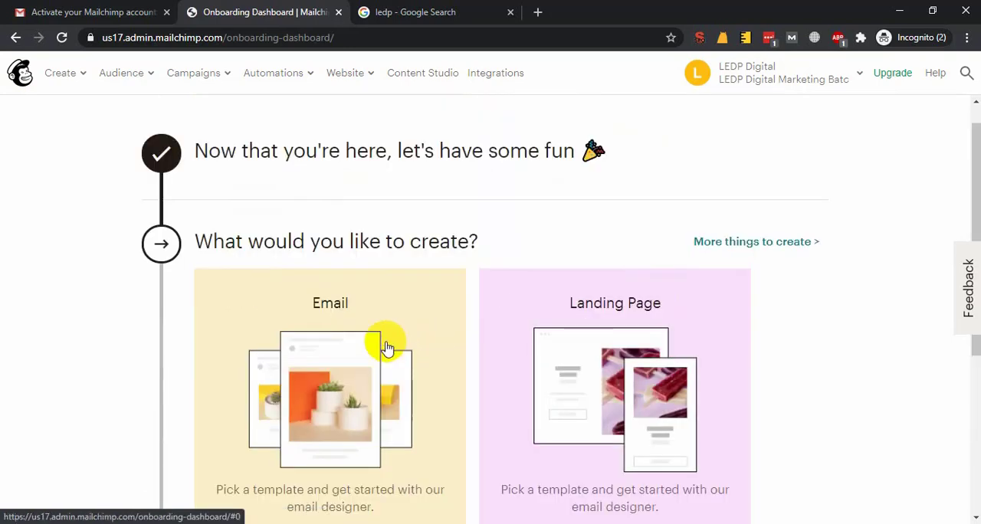
# Start creating an email from the onboarding dashboard and choose the featured Sell Products layout as its template
pyautogui.click(347, 318)
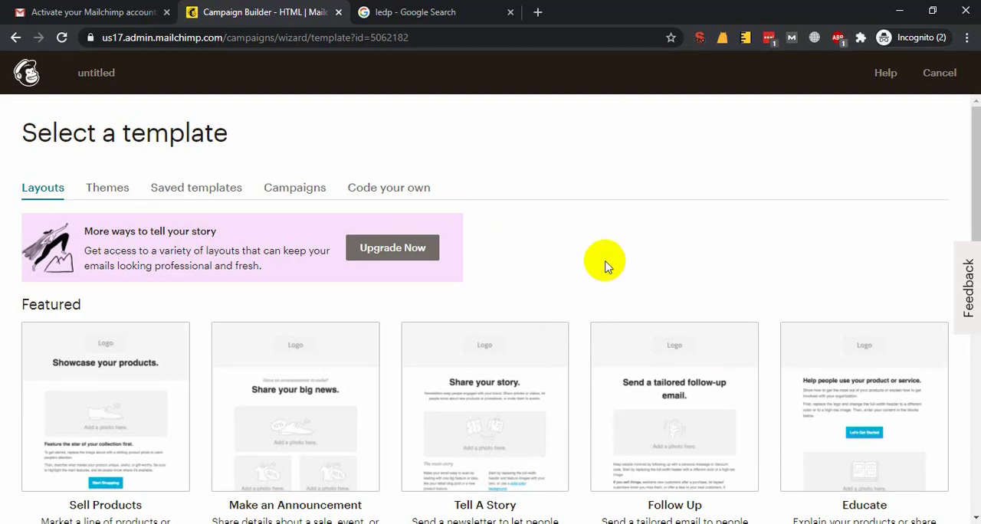
pyautogui.scroll(-5, 604, 263)
pyautogui.scroll(4, 280, 325)
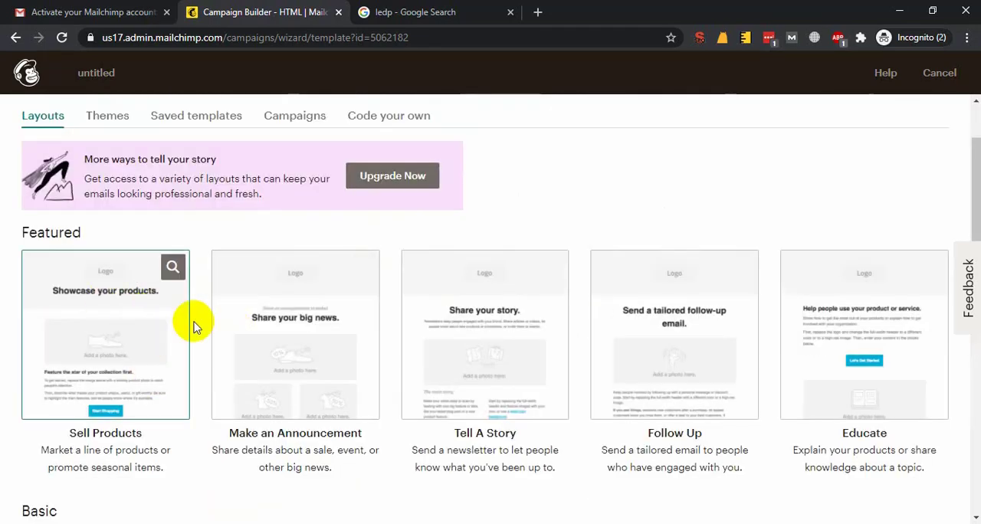
pyautogui.scroll(1, 259, 251)
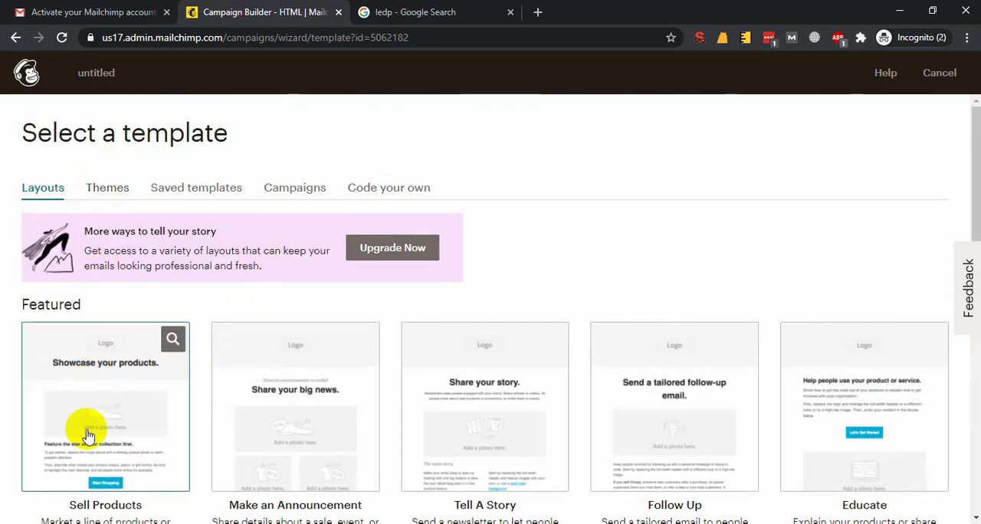
pyautogui.scroll(-2, 116, 315)
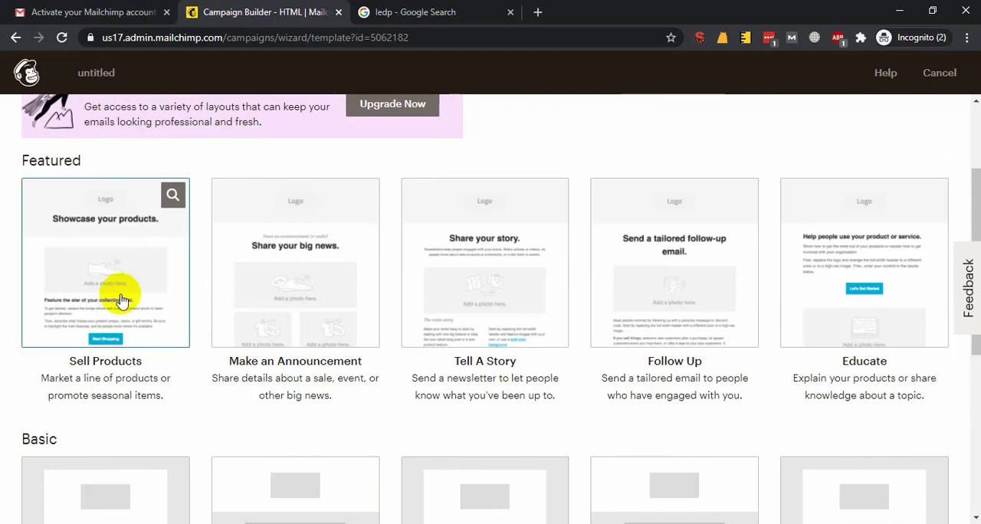
pyautogui.click(123, 254)
pyautogui.scroll(-4, 417, 281)
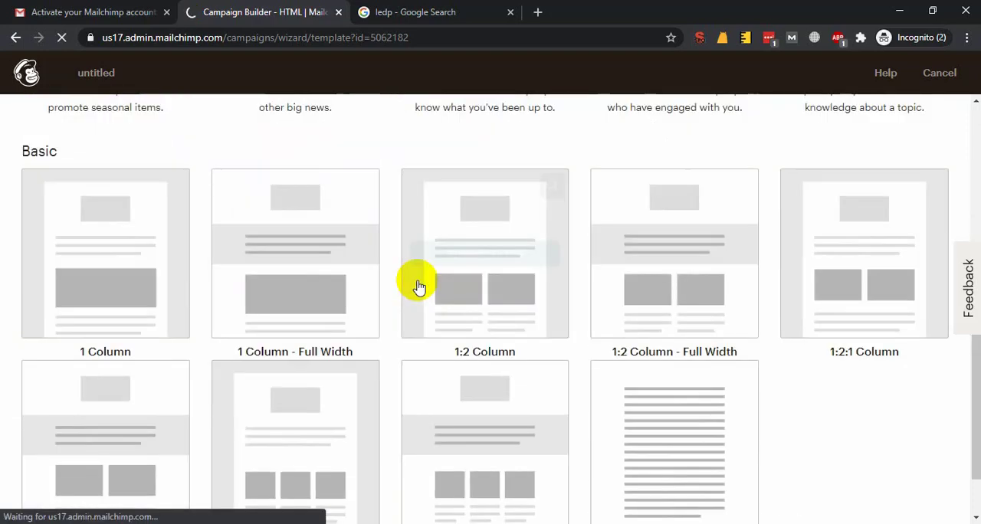
pyautogui.scroll(5, 417, 281)
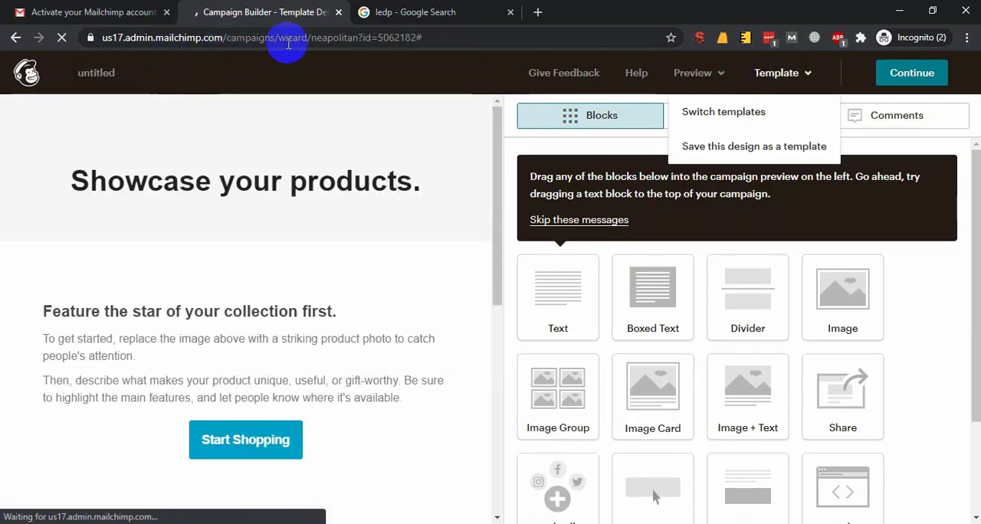
# Leave the template designer by cutting the web address back to us17.admin.mailchimp.com and loading it
pyautogui.moveTo(230, 37); pyautogui.dragTo(486, 34)
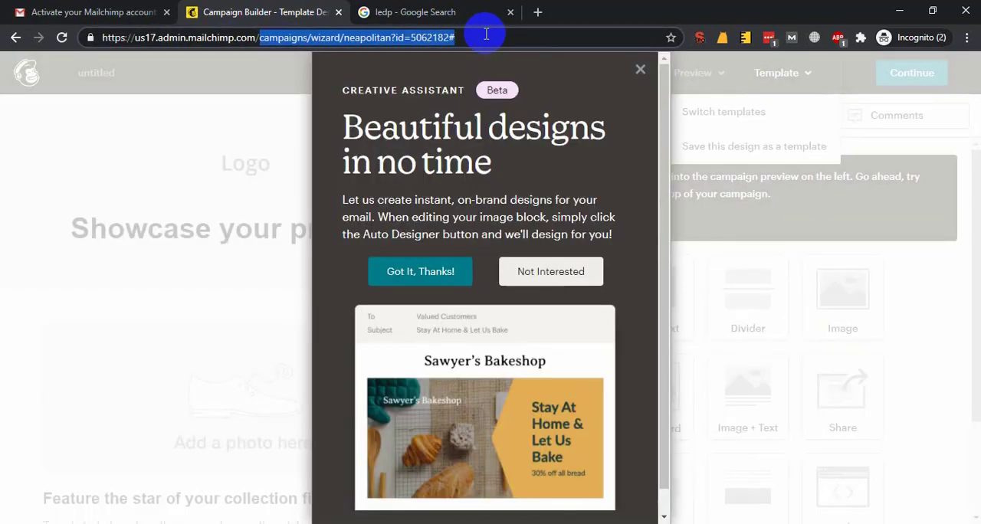
pyautogui.press('BackSpace')
pyautogui.press('Return')
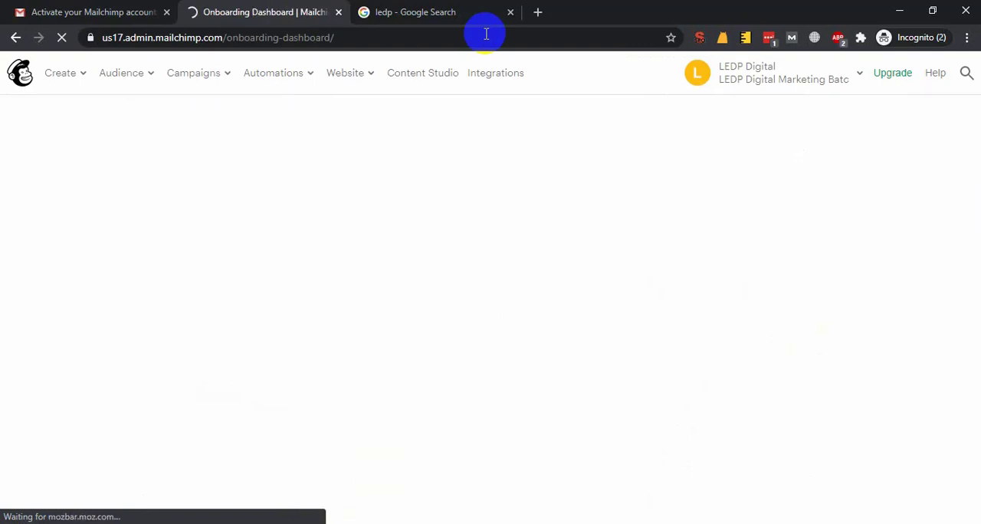
# Preview the "Copy and paste" method of importing contacts from the Add your audience section, and exit the import
pyautogui.scroll(-1, 470, 287)
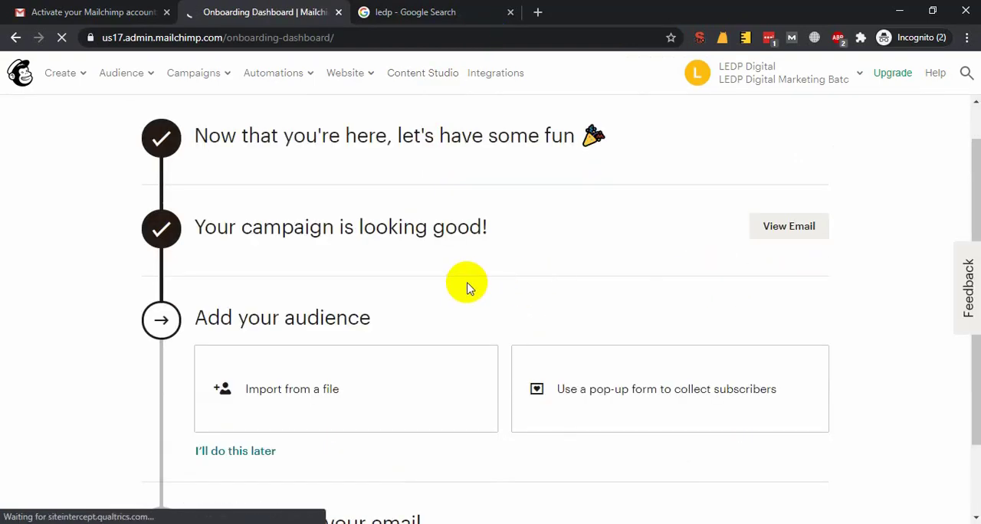
pyautogui.scroll(-2, 349, 317)
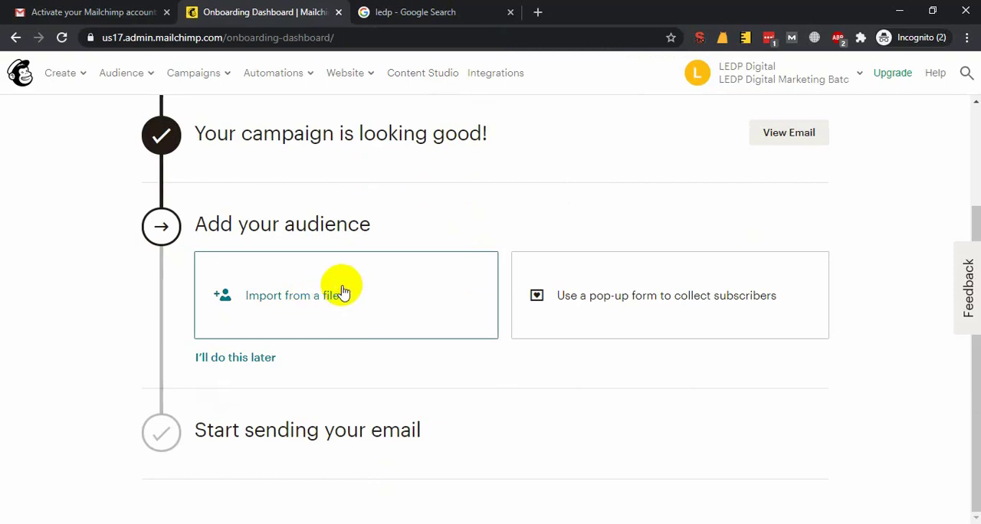
pyautogui.click(284, 300)
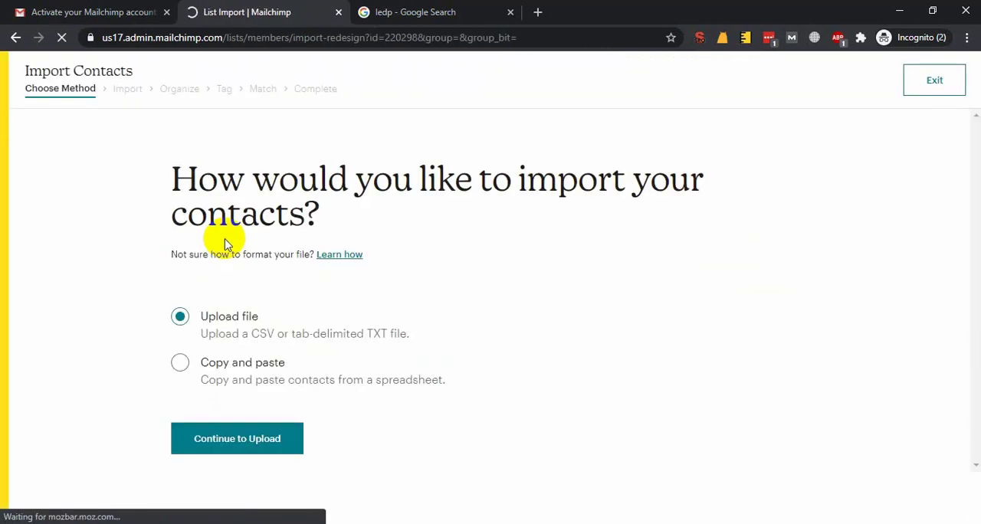
pyautogui.click(180, 365)
pyautogui.click(264, 440)
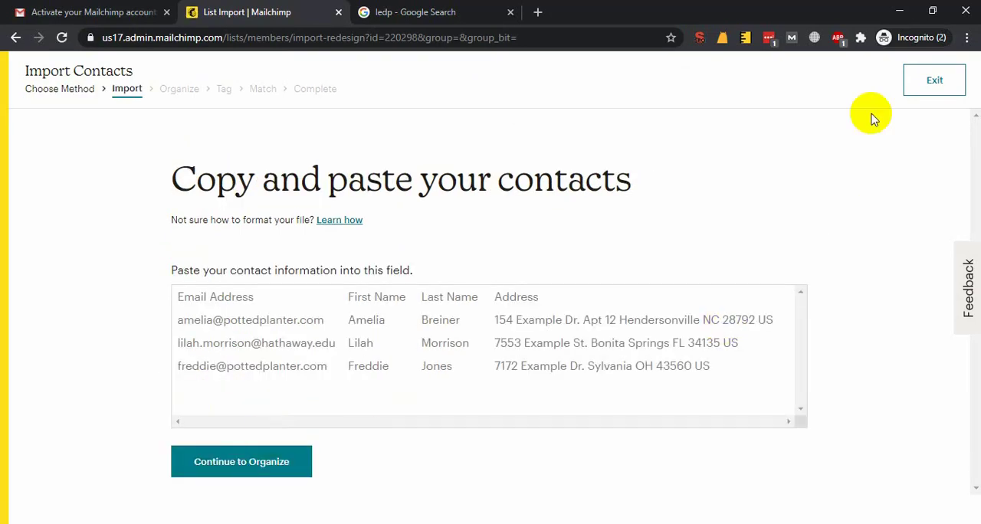
pyautogui.click(934, 79)
pyautogui.click(560, 112)
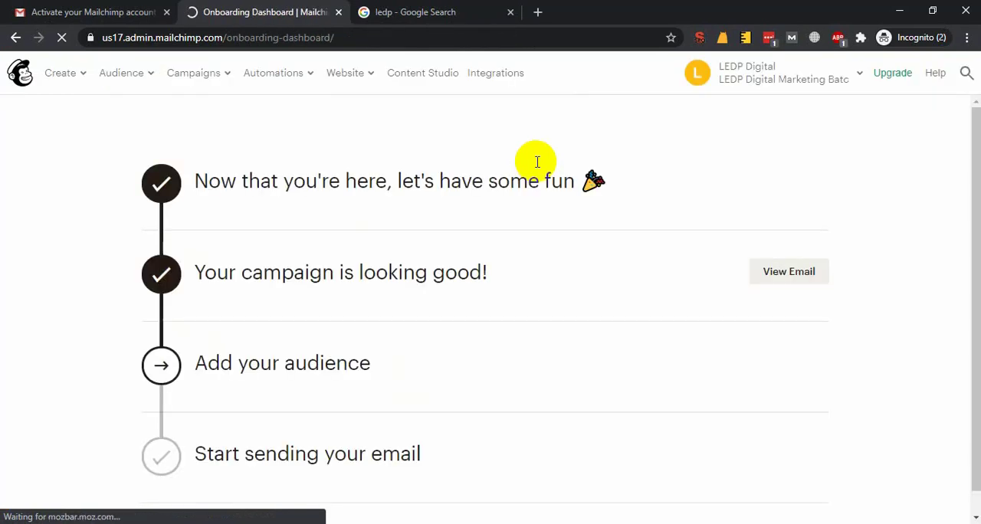
# Review the remaining onboarding tasks and the account menu options, leaving the menu closed
pyautogui.scroll(-2, 311, 265)
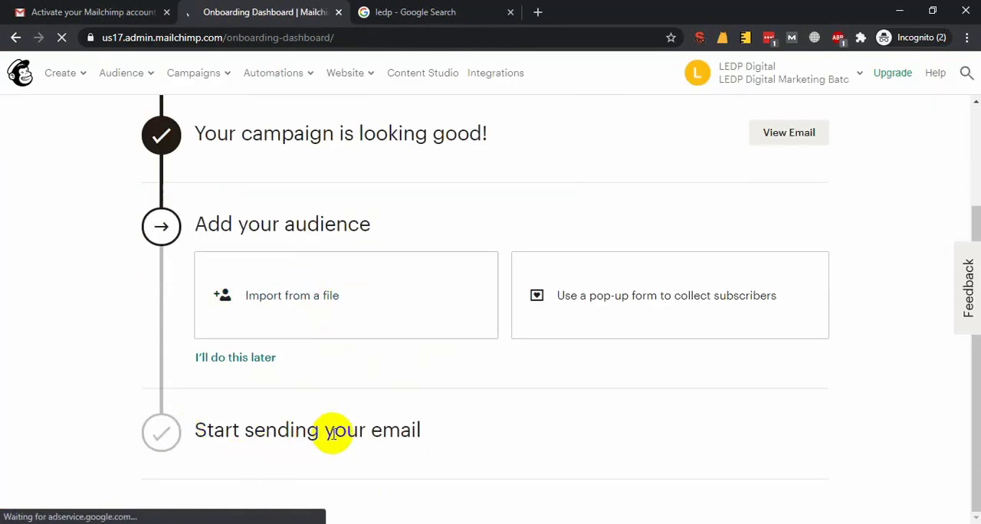
pyautogui.scroll(2, 328, 429)
pyautogui.click(828, 80)
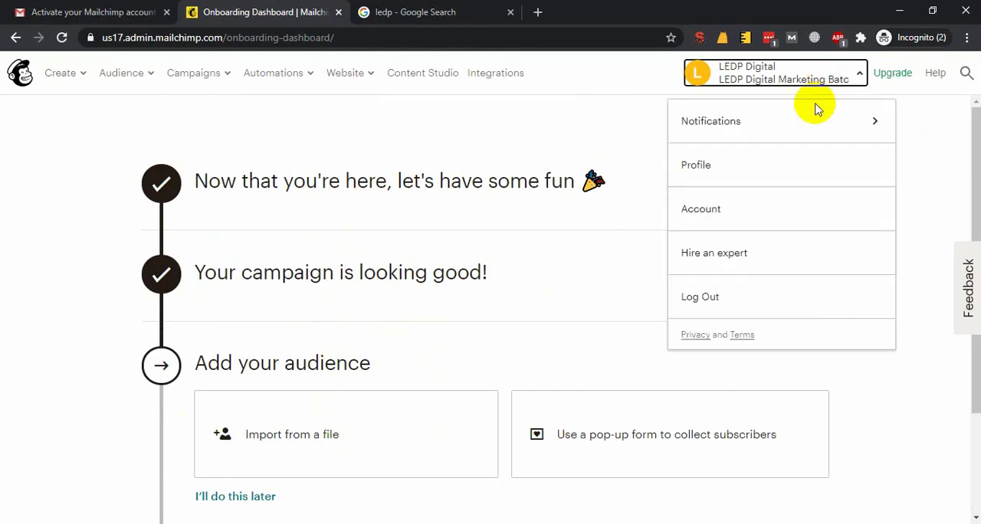
pyautogui.click(439, 256)
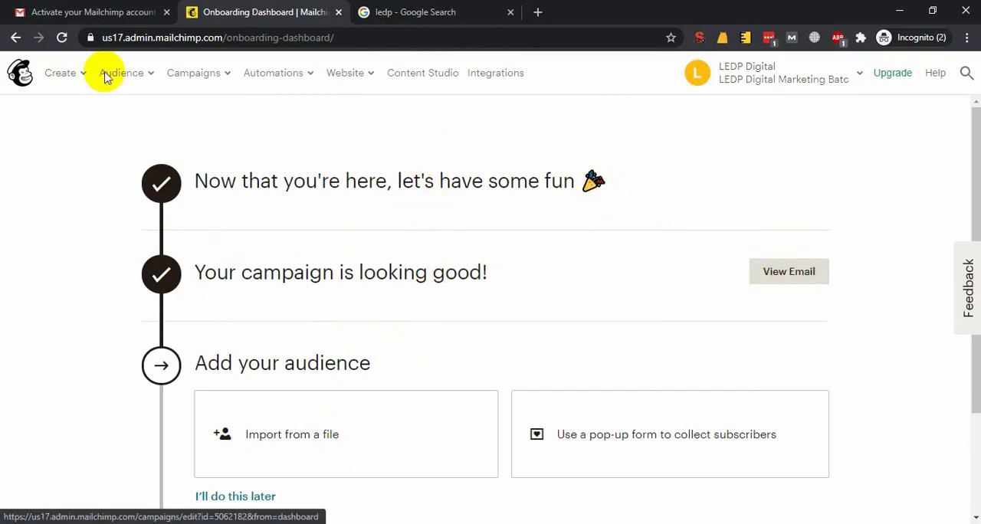
# Open the Audience dashboard and look through its overview and contact import section
pyautogui.moveTo(106, 82)
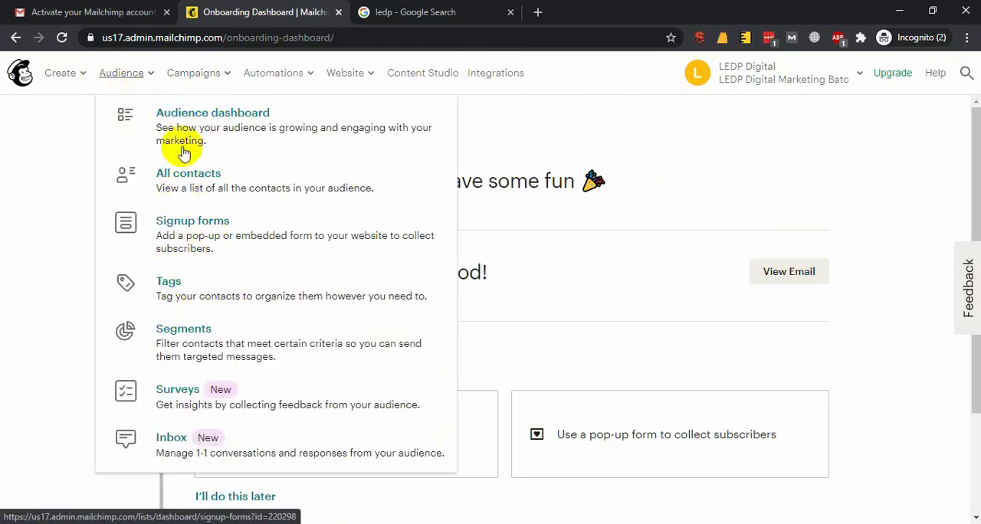
pyautogui.click(192, 114)
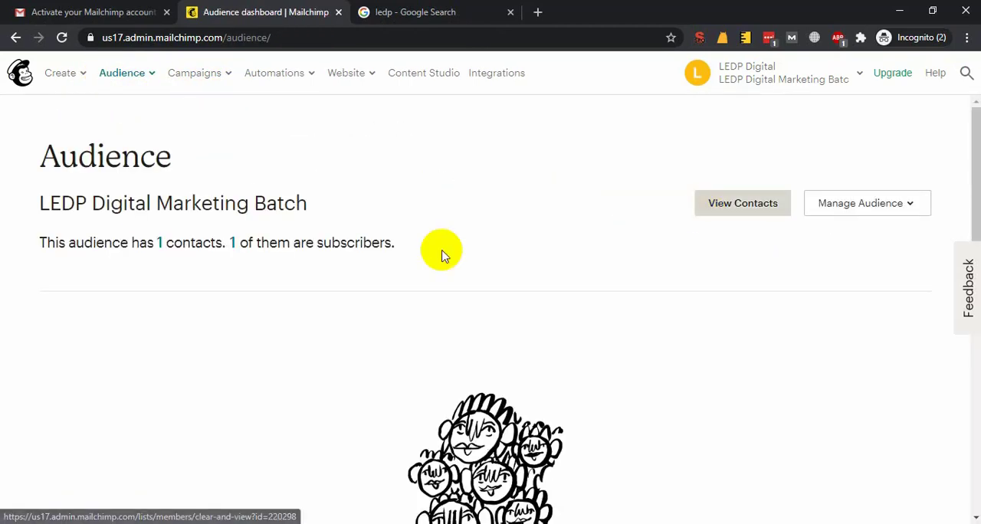
pyautogui.scroll(-4, 324, 276)
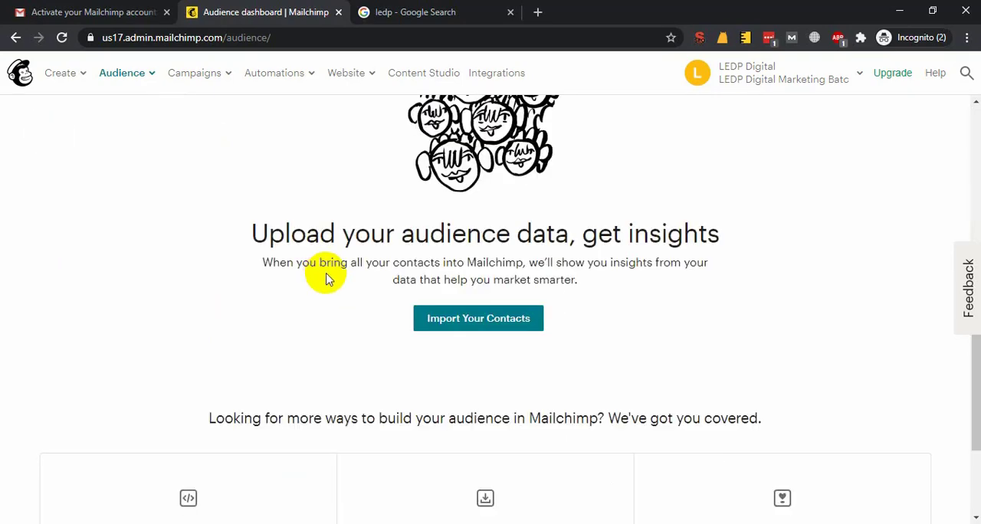
pyautogui.scroll(4, 390, 299)
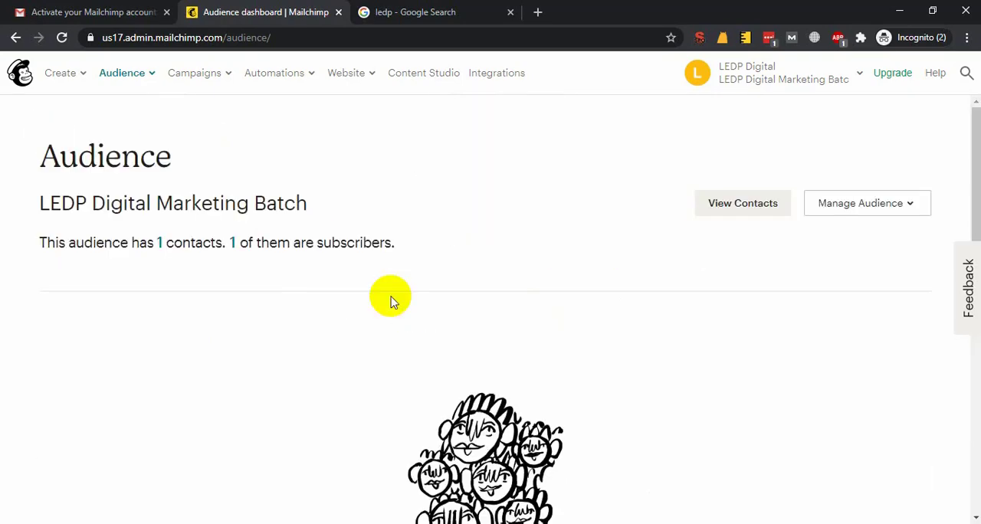
# Reload the Audience dashboard, open the audience's contact list, and examine the contacts table
pyautogui.click(148, 77)
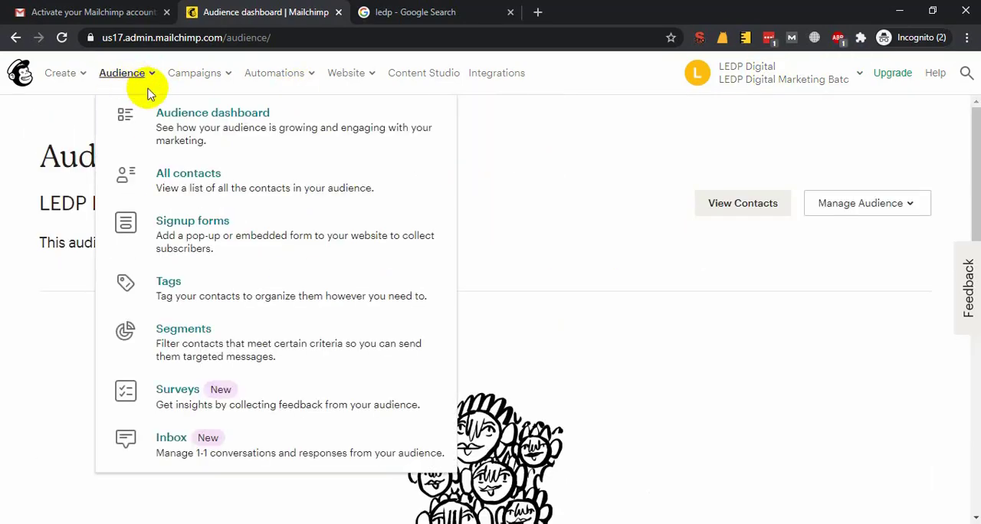
pyautogui.click(220, 115)
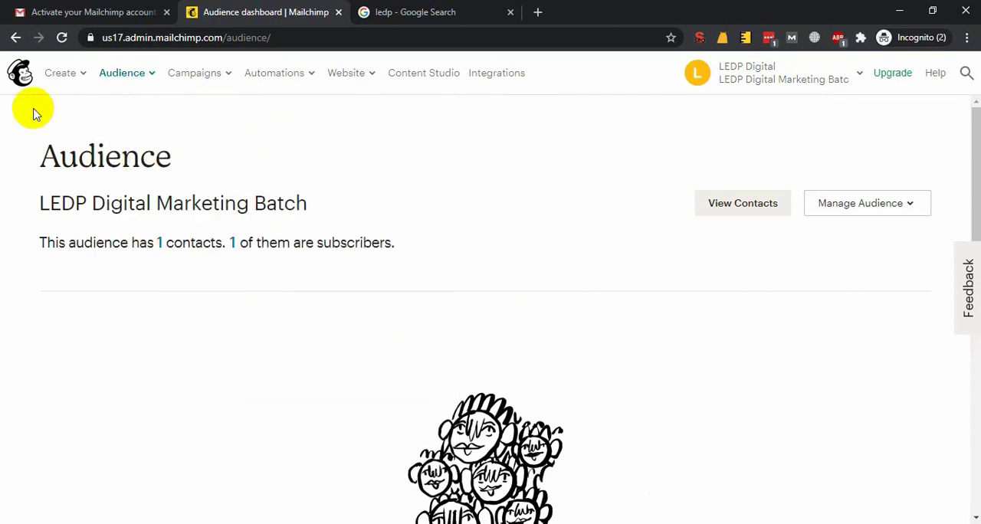
pyautogui.click(742, 205)
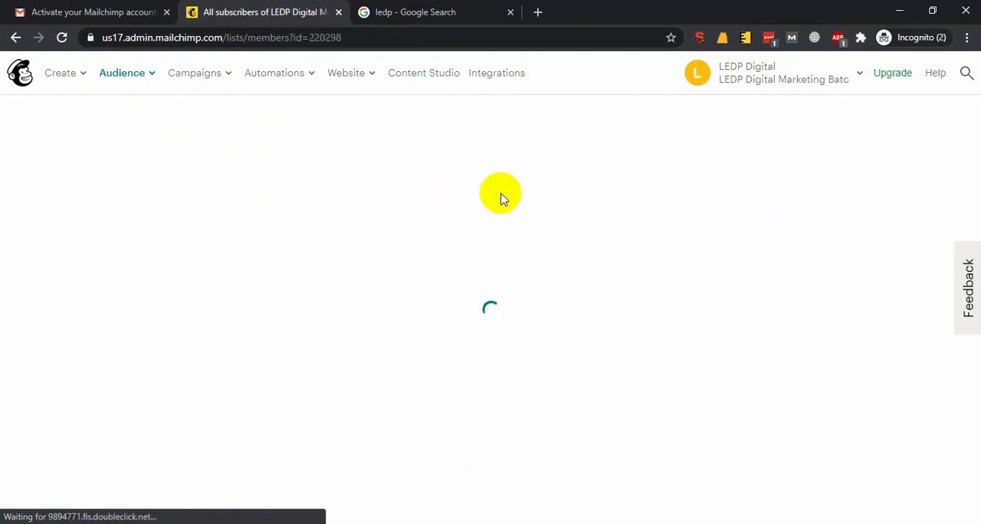
pyautogui.scroll(-2, 441, 318)
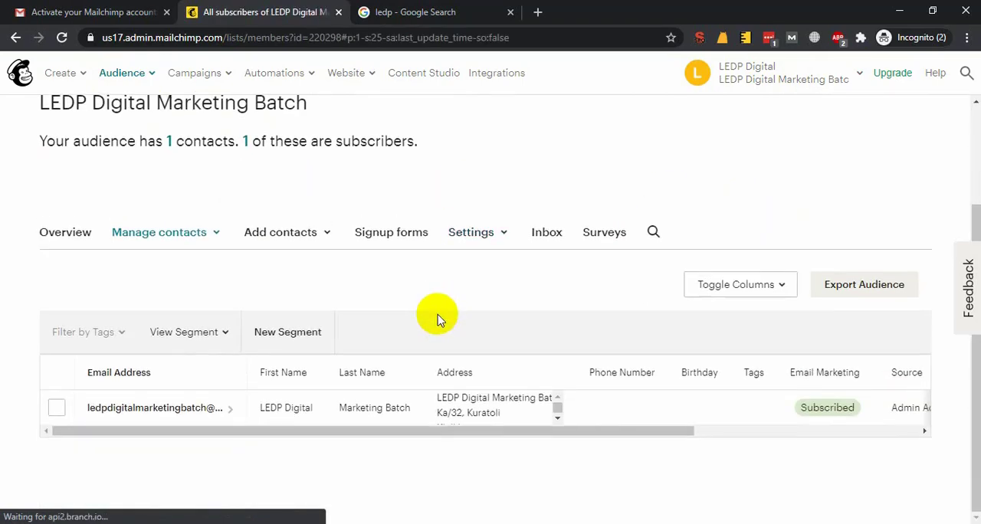
# Start a contact import for the LEDP Digital Marketing Batch audience from its contacts table
pyautogui.moveTo(180, 432); pyautogui.dragTo(86, 429)
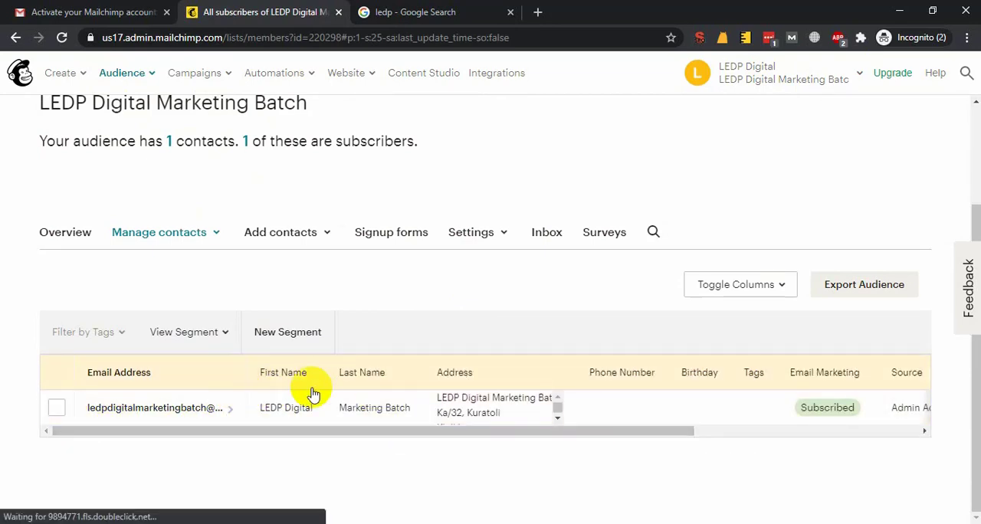
pyautogui.click(328, 240)
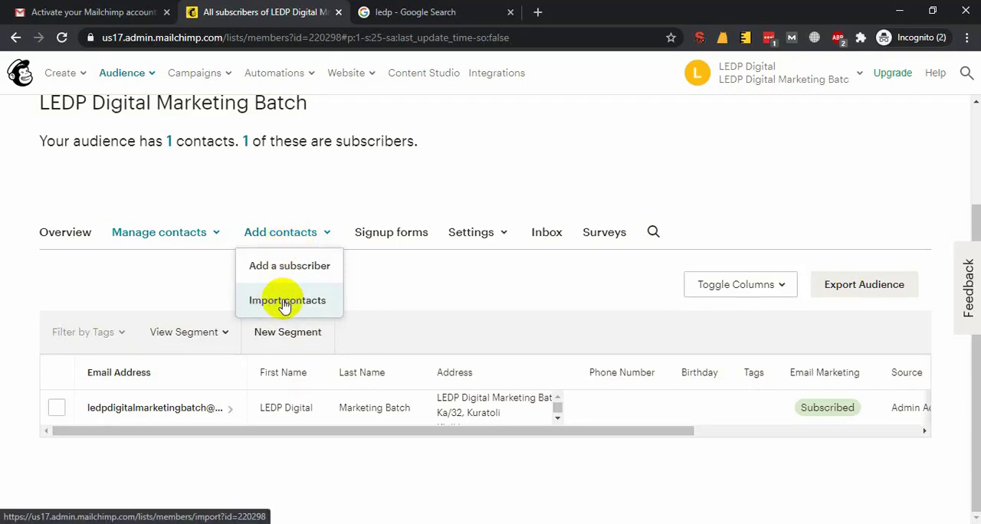
pyautogui.click(149, 75)
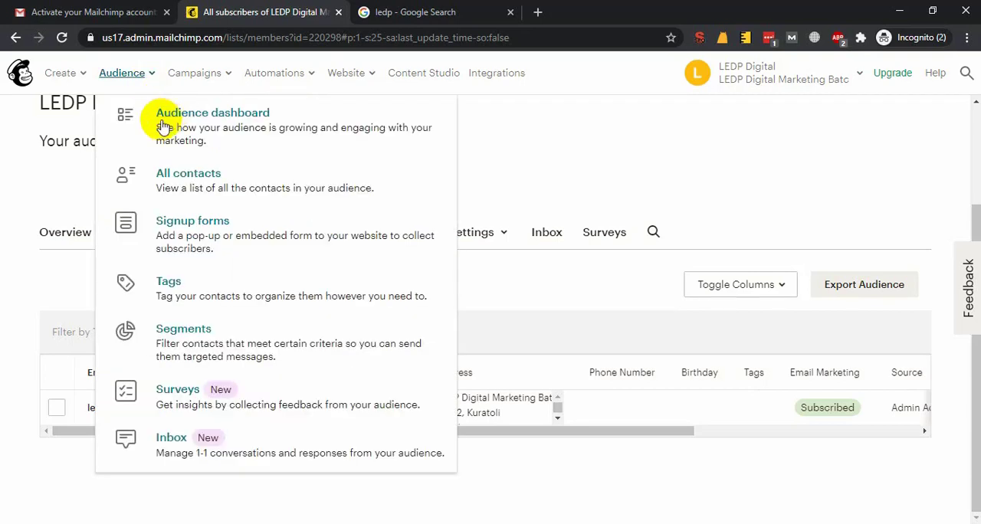
pyautogui.click(290, 233)
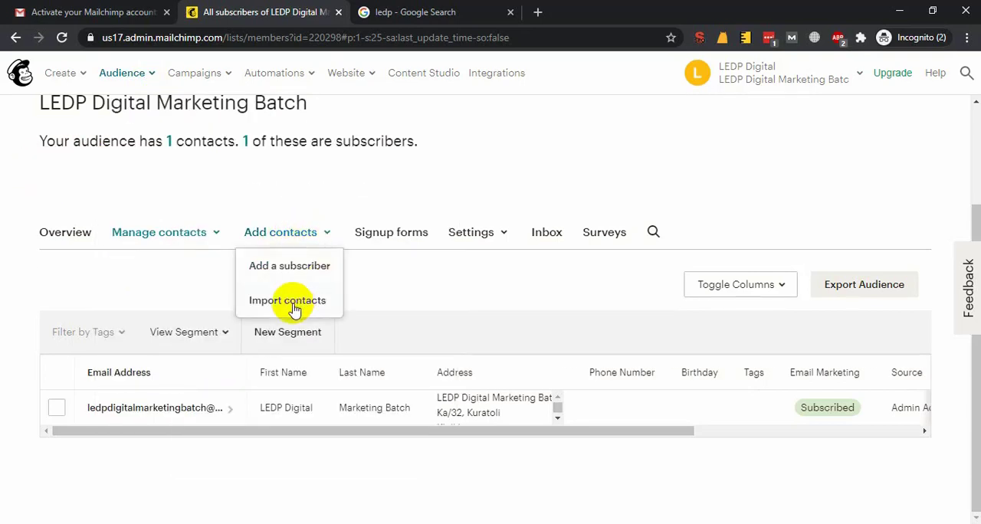
pyautogui.click(288, 303)
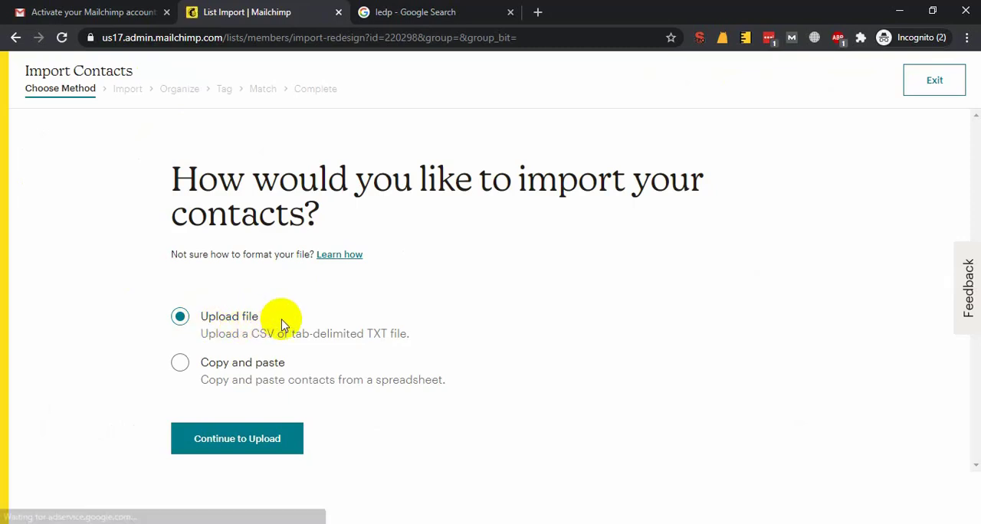
# Check the email list in Notepad, return to the contact import, and proceed with the "Copy and paste" method
pyautogui.click(151, 523)
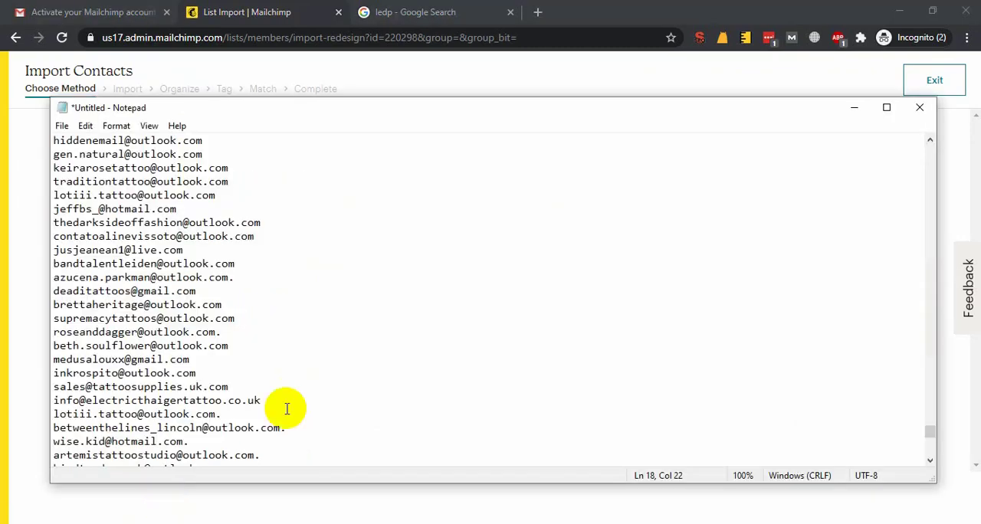
pyautogui.scroll(-12, 327, 380)
pyautogui.click(259, 7)
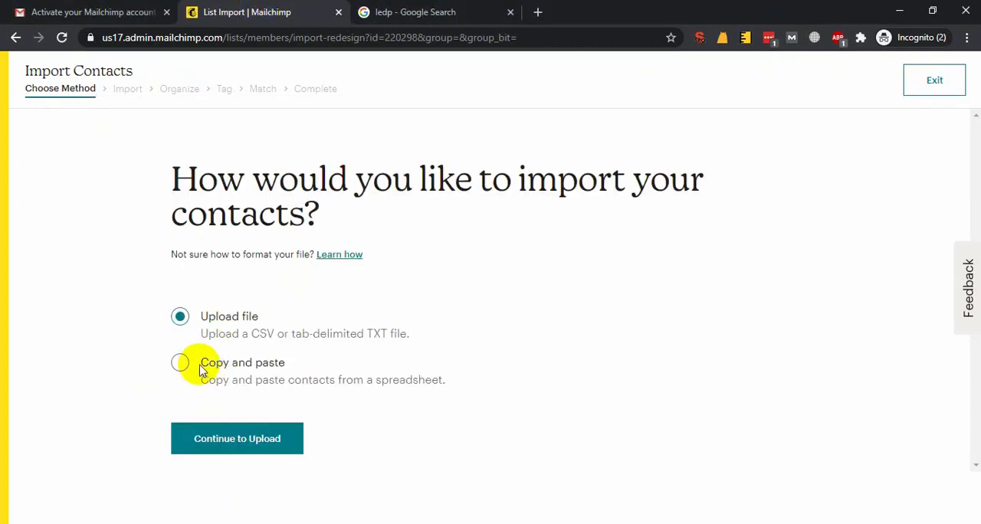
pyautogui.click(184, 364)
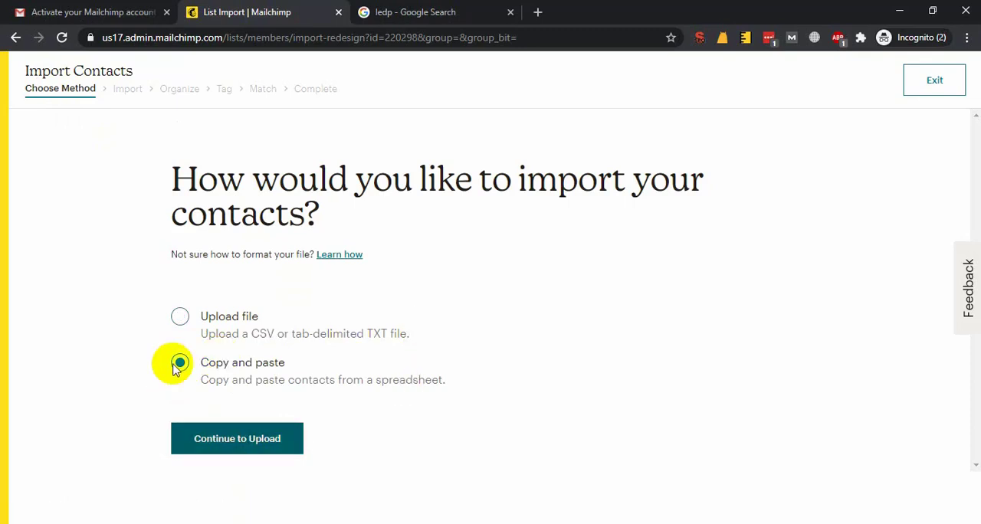
pyautogui.click(243, 444)
pyautogui.click(286, 315)
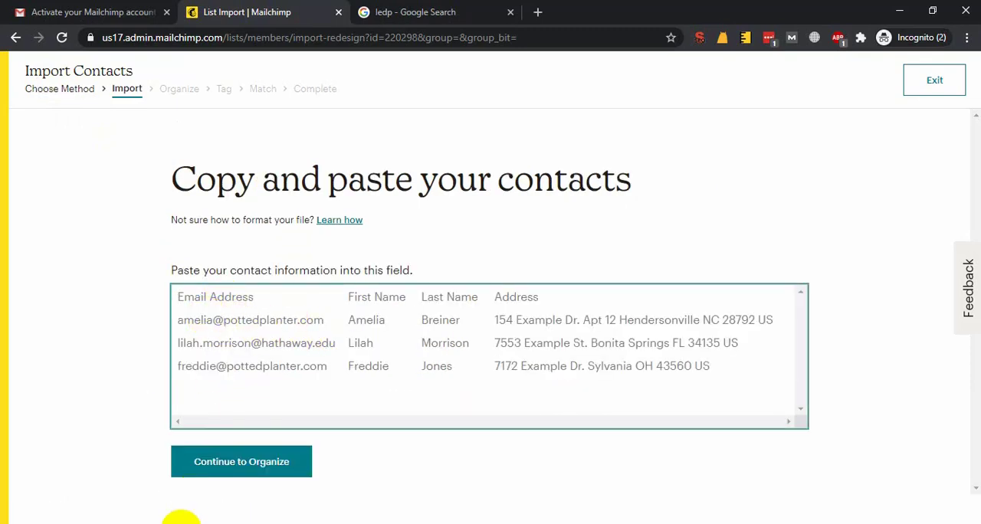
# Copy the whole email list from Notepad into the contact information field and continue to the Organize stage
pyautogui.click(151, 523)
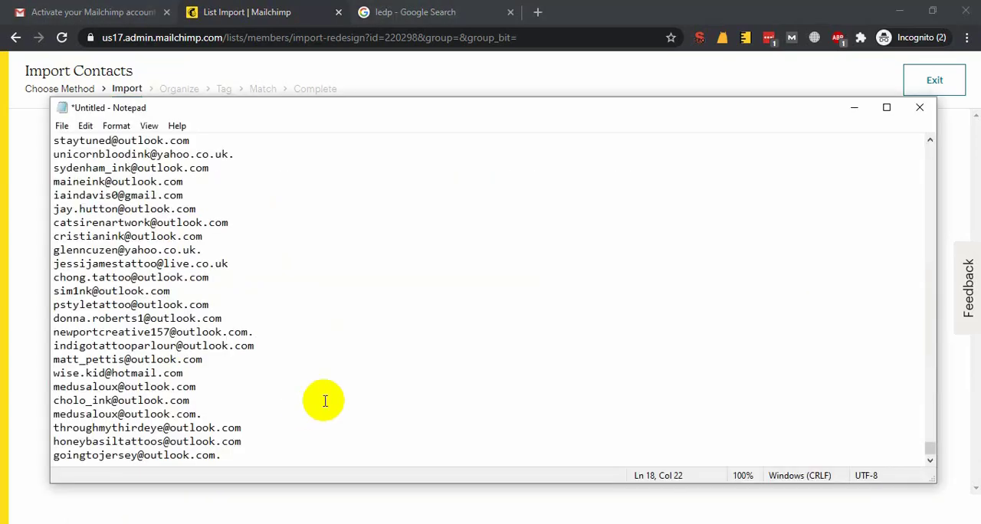
pyautogui.hotkey('ctrl', 'a')
pyautogui.click(263, 21)
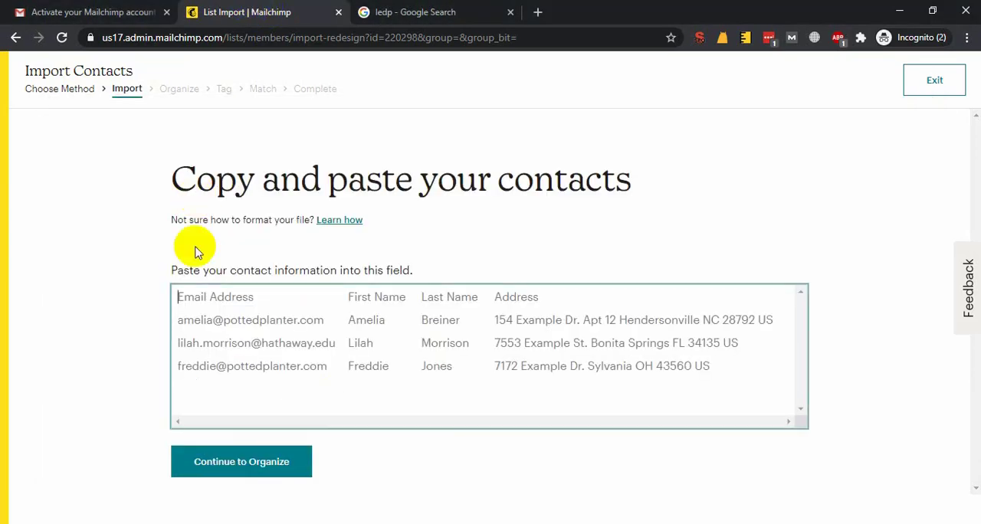
pyautogui.hotkey('ctrl', 'v')
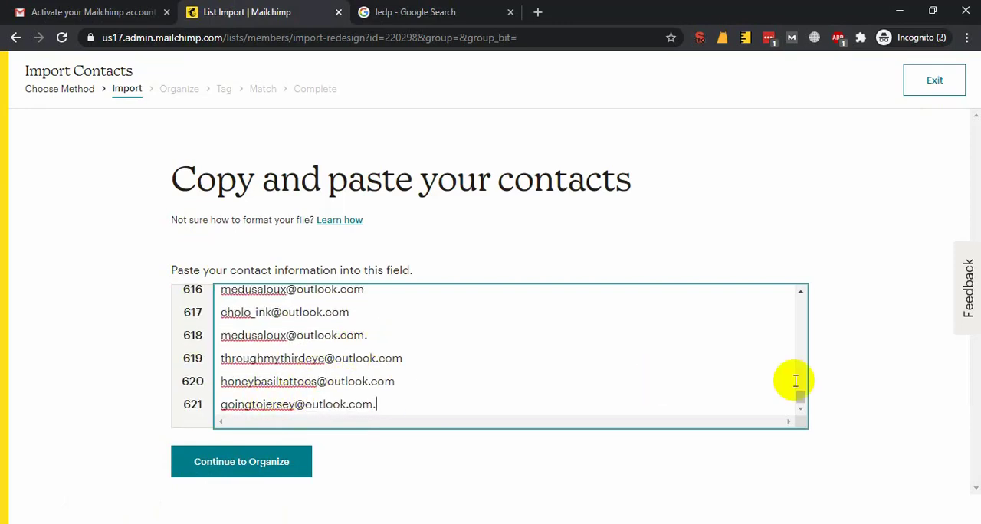
pyautogui.moveTo(801, 397)
pyautogui.mouseDown()
pyautogui.moveTo(801, 286)
pyautogui.moveTo(795, 413)
pyautogui.mouseUp()
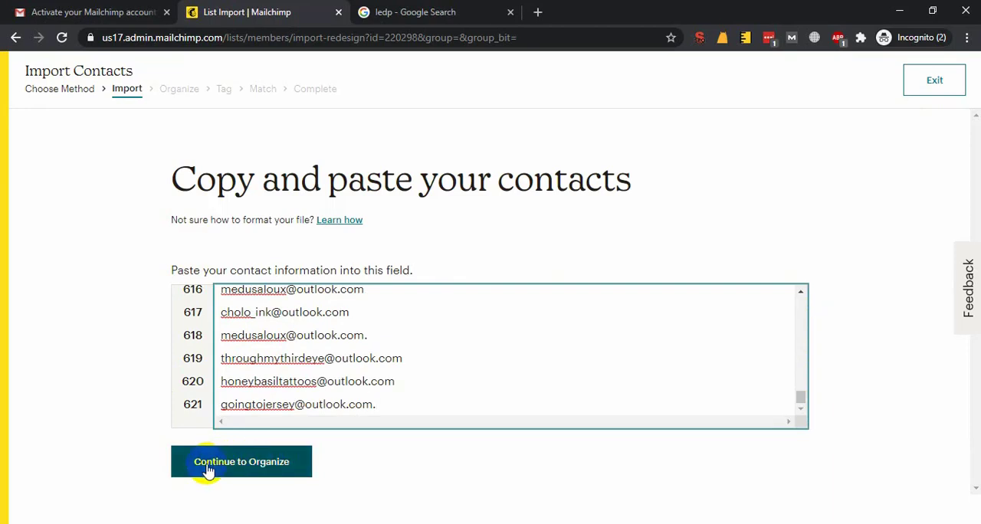
pyautogui.click(255, 475)
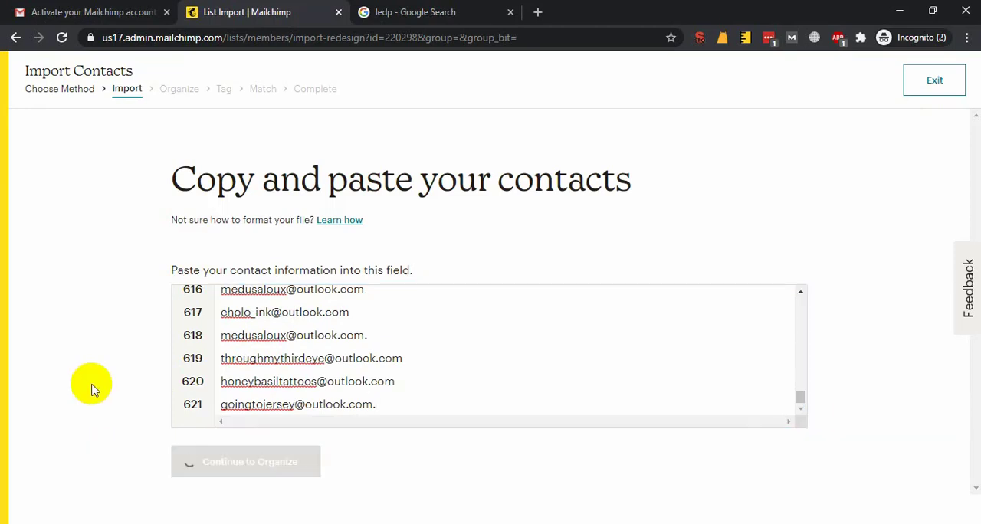
# Set the imported contacts' status to Subscribed and continue to the Tag stage
pyautogui.click(253, 276)
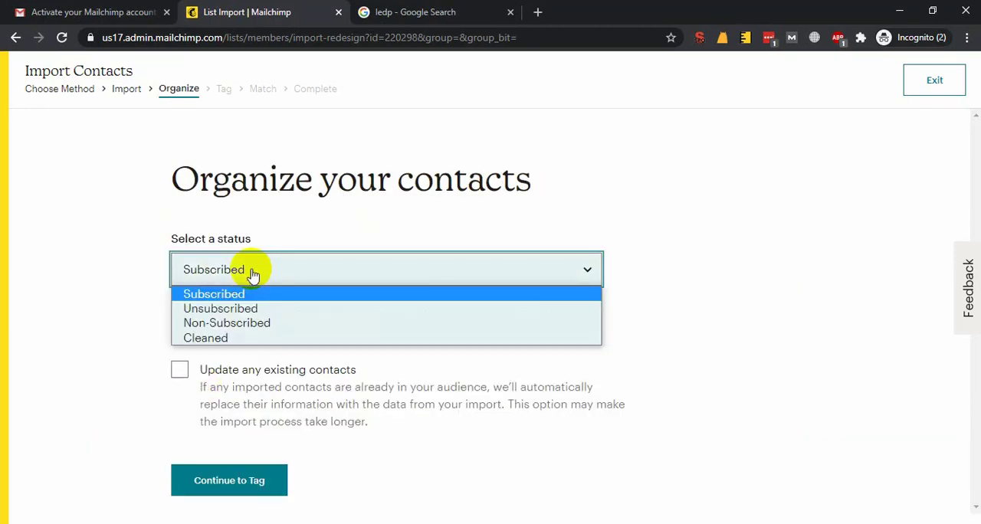
pyautogui.click(214, 295)
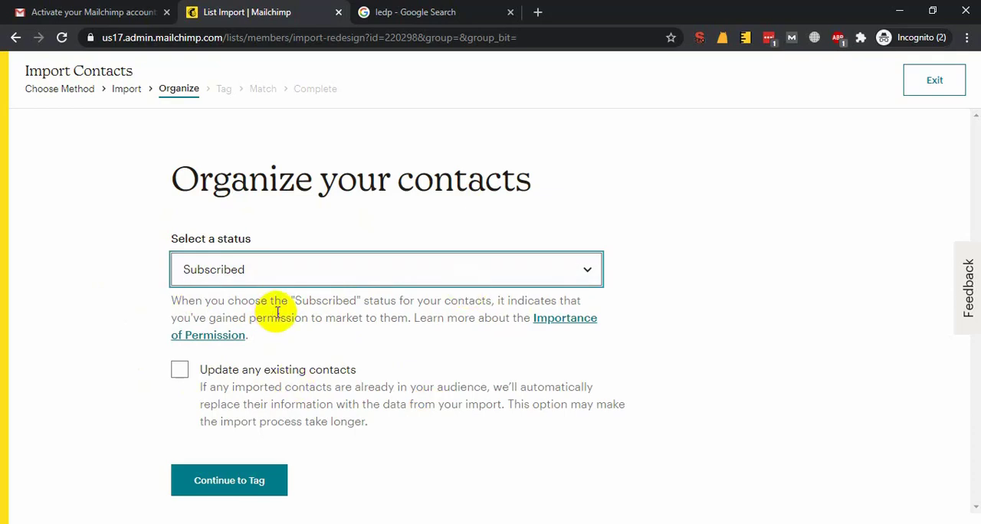
pyautogui.click(208, 489)
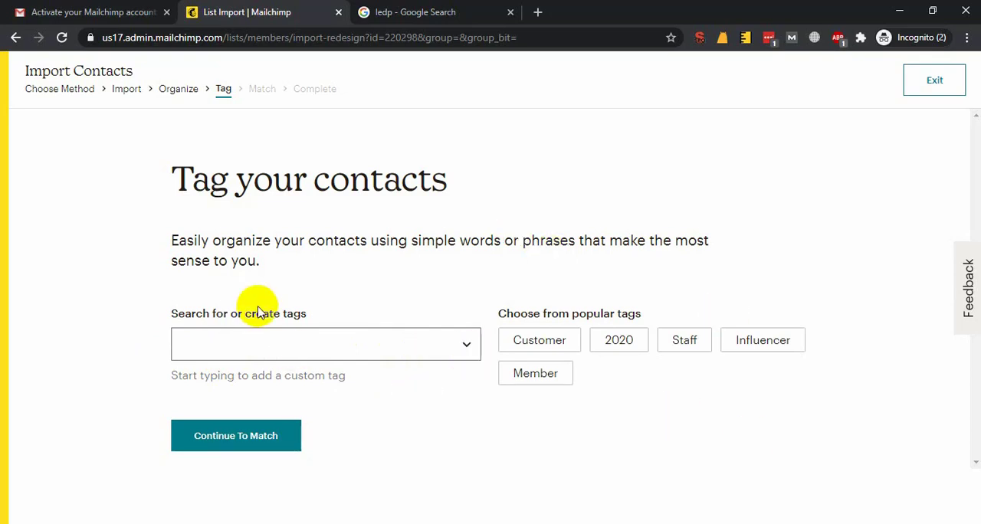
# Create the tag "Tattoo Shop || United Kingdom" for the imported contacts and continue to the Match stage
pyautogui.click(269, 348)
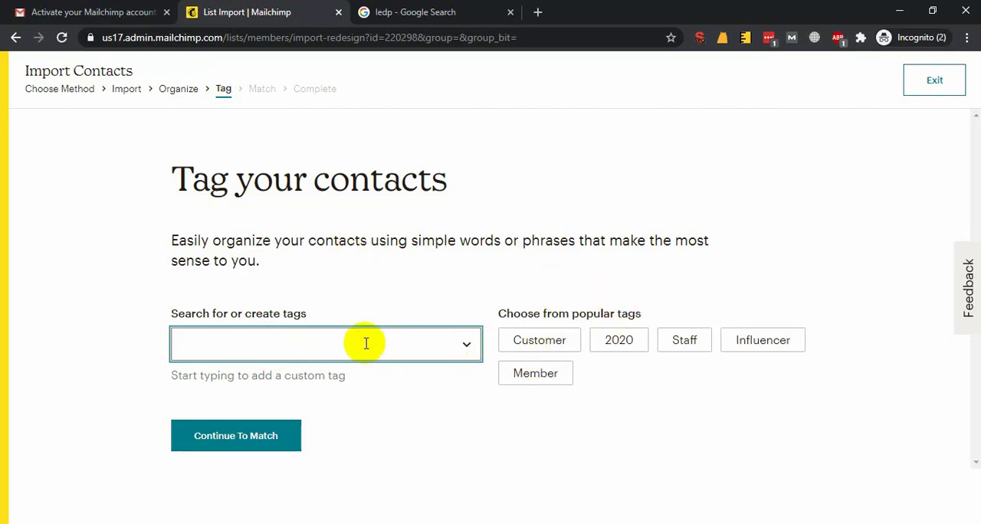
pyautogui.write('Tatto Shoop ||')
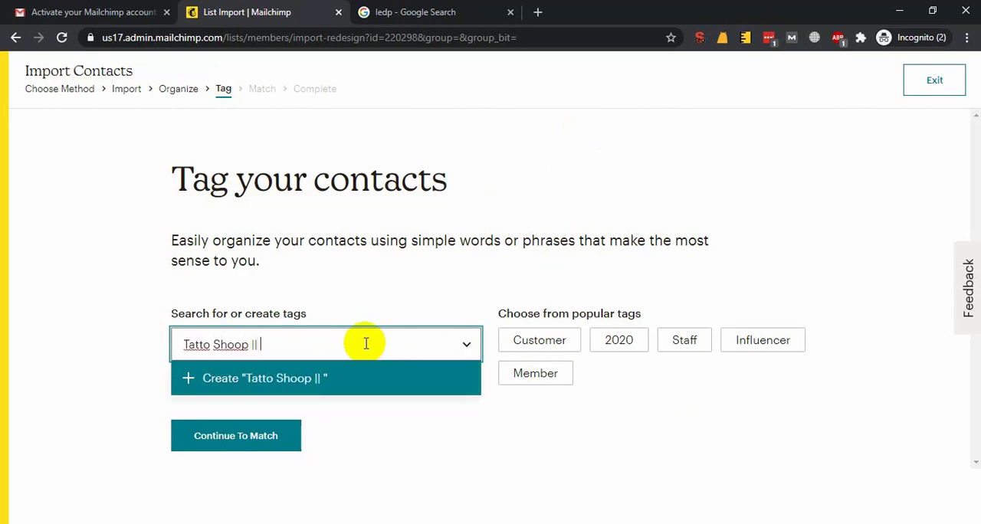
pyautogui.hotkey('ctrl', 'a')
pyautogui.press('BackSpace')
pyautogui.write('T')
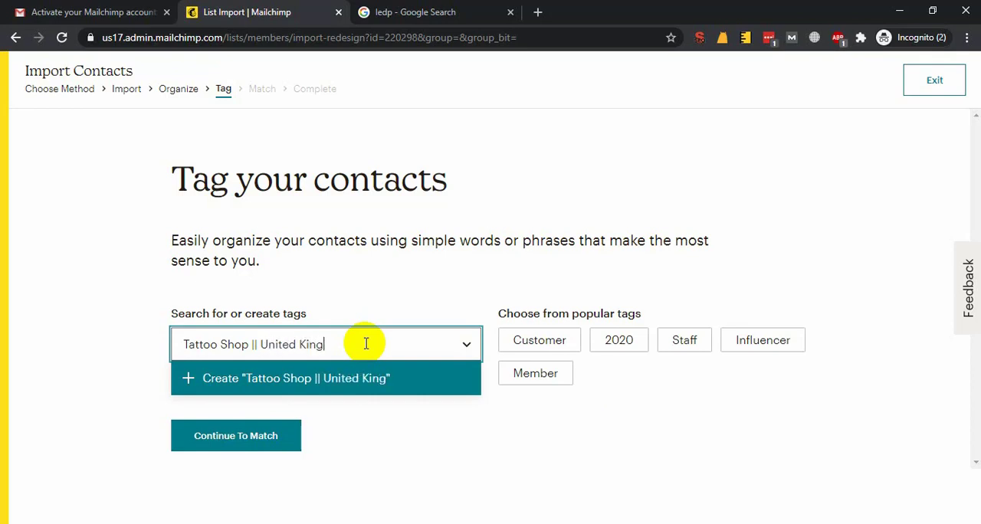
pyautogui.click(344, 378)
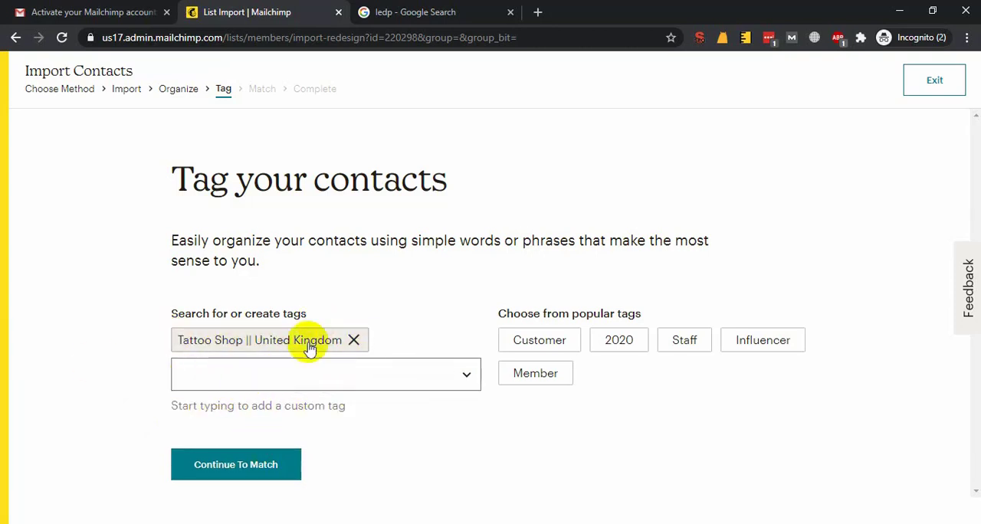
pyautogui.click(244, 478)
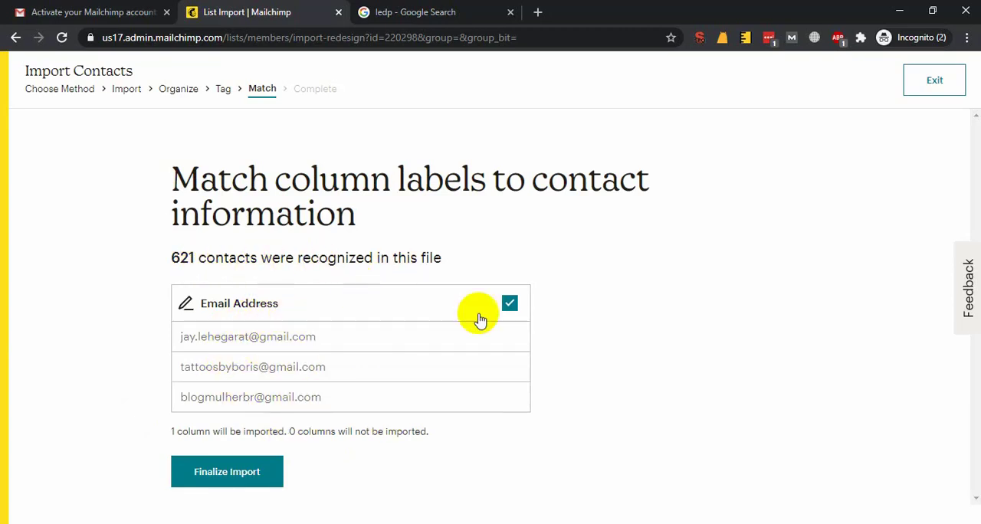
# Finalize the import with the Email Address column matched, review the import summary, and complete the import
pyautogui.click(223, 477)
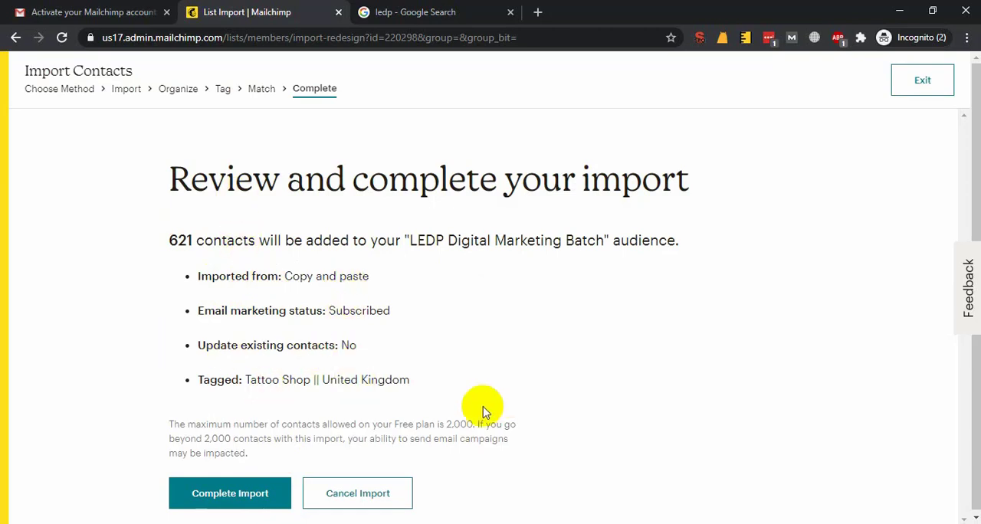
pyautogui.moveTo(483, 407); pyautogui.dragTo(139, 249)
pyautogui.click(541, 127)
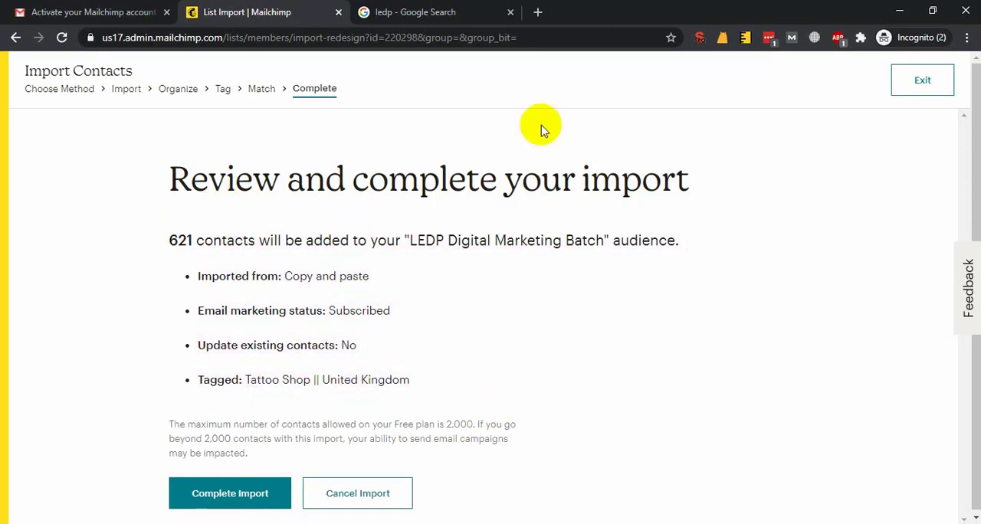
pyautogui.click(247, 497)
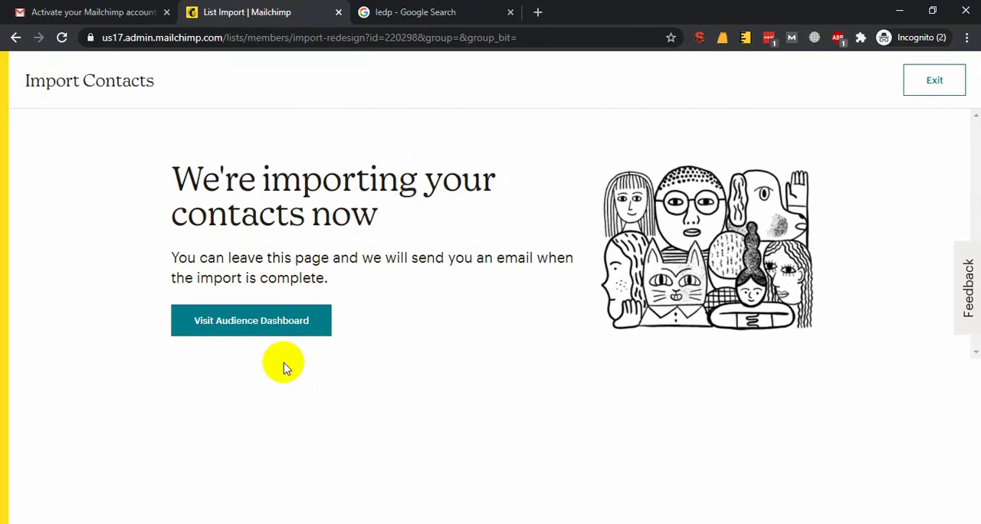
# Visit the Audience dashboard after the import, open the audience's contact list, and look through the contacts table
pyautogui.click(232, 325)
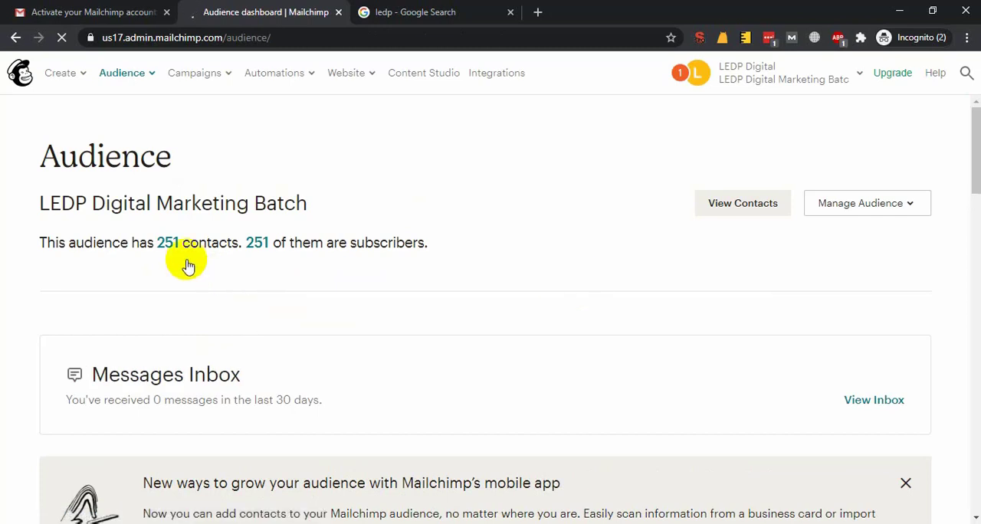
pyautogui.scroll(-4, 187, 266)
pyautogui.scroll(5, 204, 317)
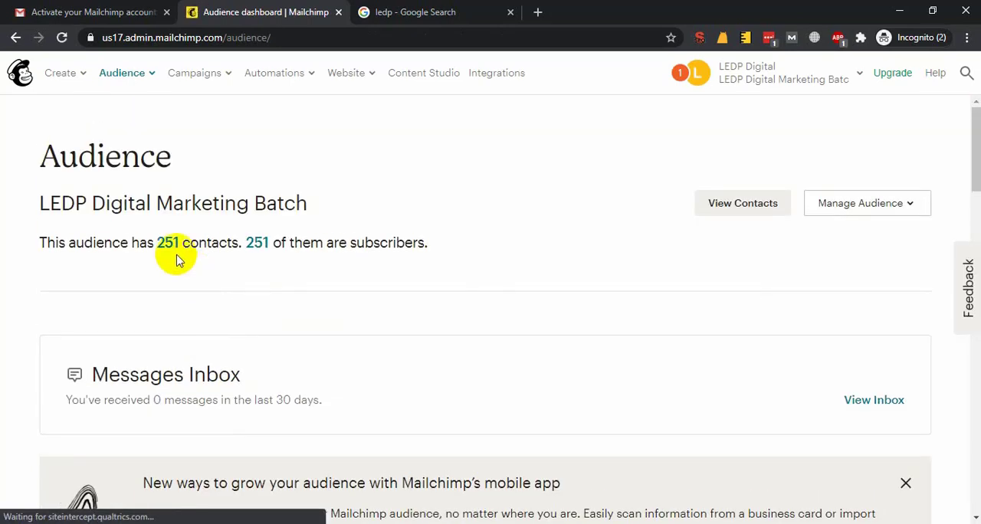
pyautogui.click(759, 204)
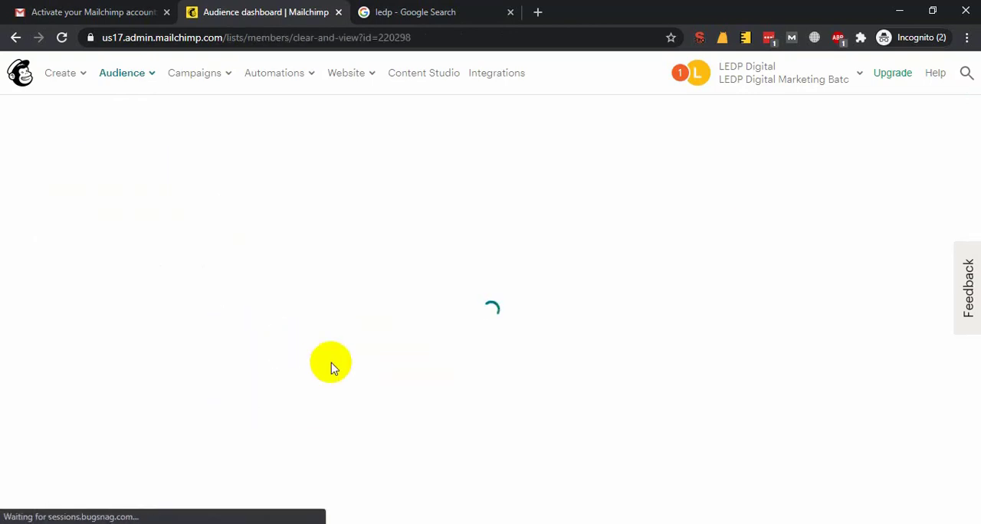
pyautogui.scroll(-10, 654, 238)
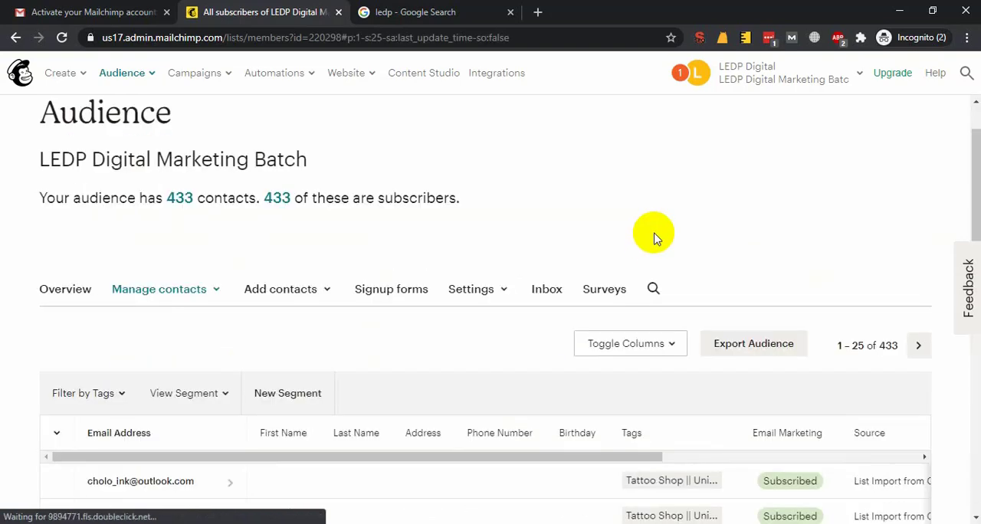
pyautogui.scroll(-4, 115, 308)
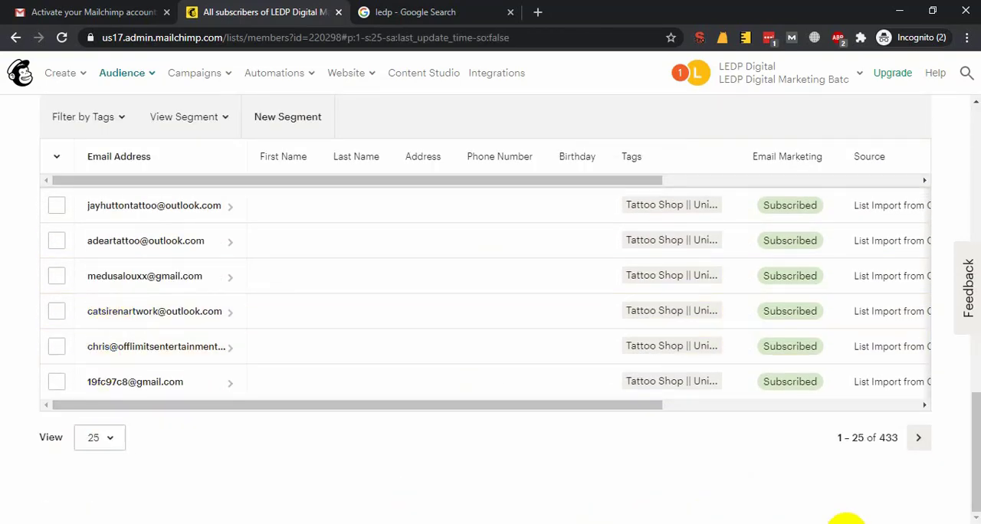
pyautogui.click(868, 523)
pyautogui.scroll(4, 649, 467)
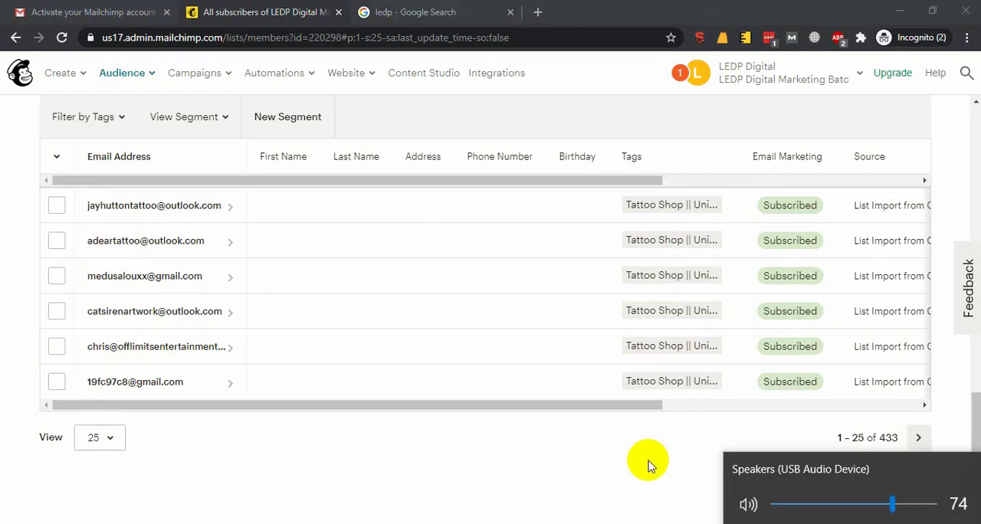
pyautogui.click(193, 478)
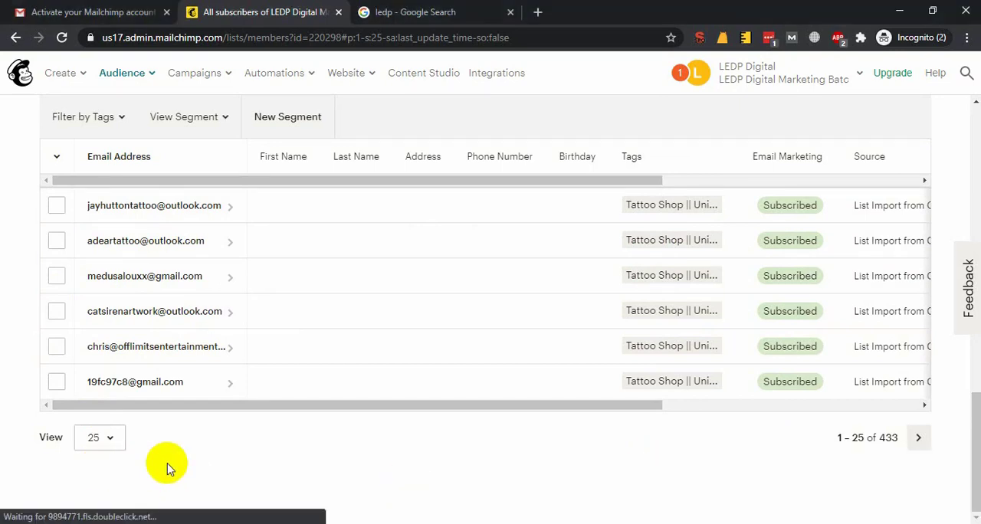
# Examine the tags and email marketing status of the imported contacts in the contacts table
pyautogui.scroll(10, 499, 409)
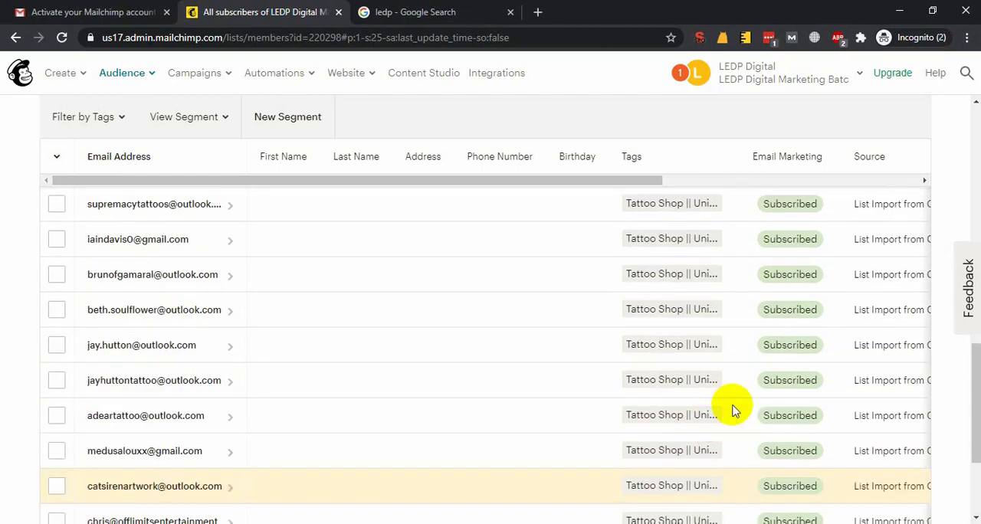
pyautogui.scroll(1, 521, 390)
pyautogui.scroll(-10, 631, 376)
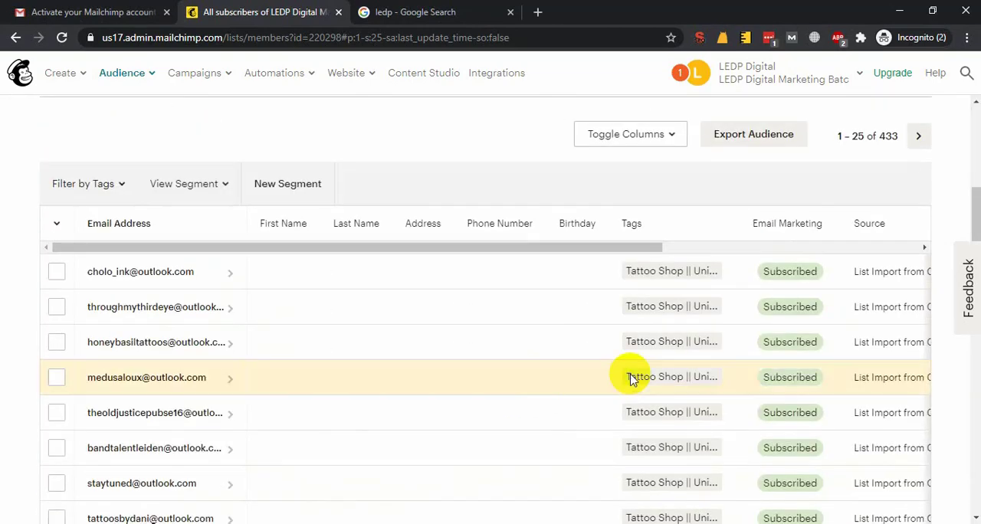
pyautogui.scroll(-3, 634, 379)
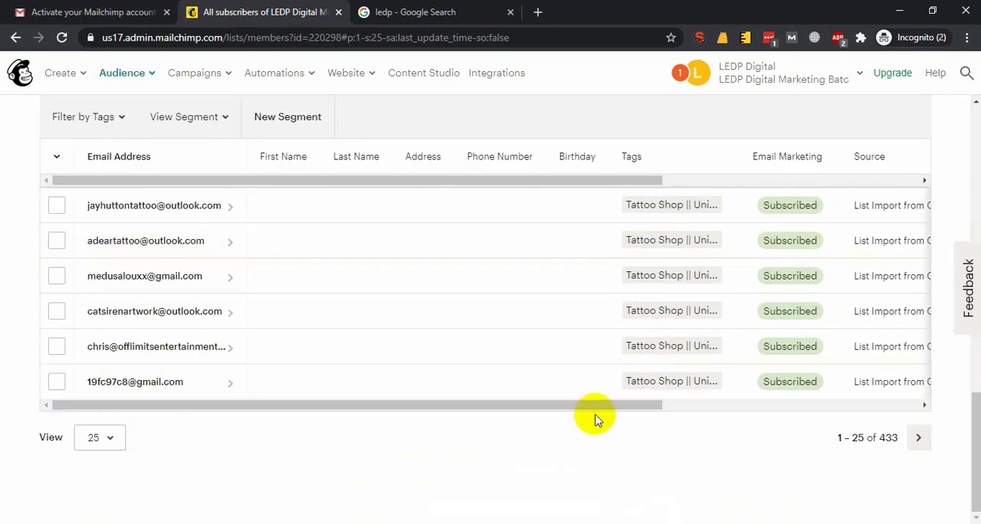
# Examine the source, contact rating and date columns of the imported contacts in the contacts table
pyautogui.moveTo(611, 407); pyautogui.dragTo(857, 413)
pyautogui.scroll(10, 712, 361)
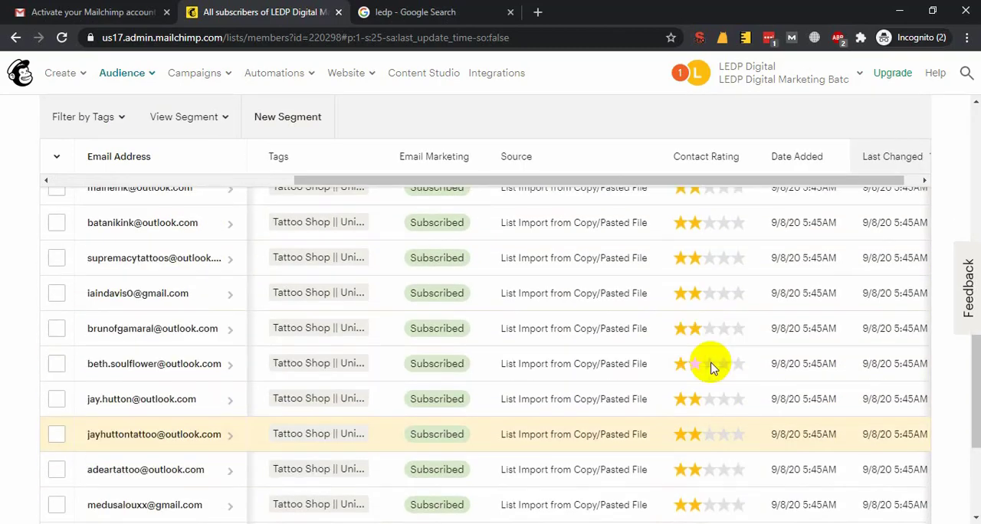
pyautogui.scroll(-12, 650, 391)
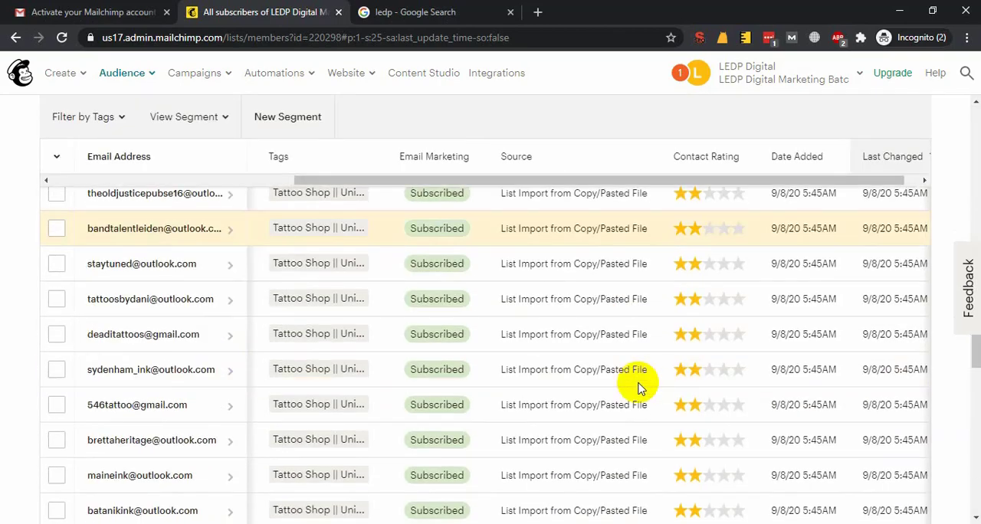
pyautogui.moveTo(609, 408); pyautogui.dragTo(87, 401)
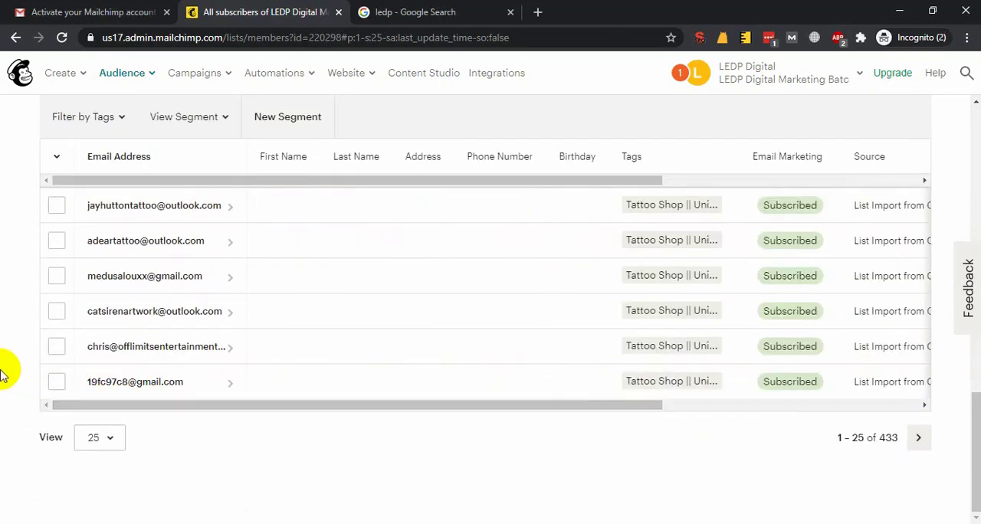
pyautogui.scroll(10, 5, 369)
pyautogui.scroll(2, 4, 373)
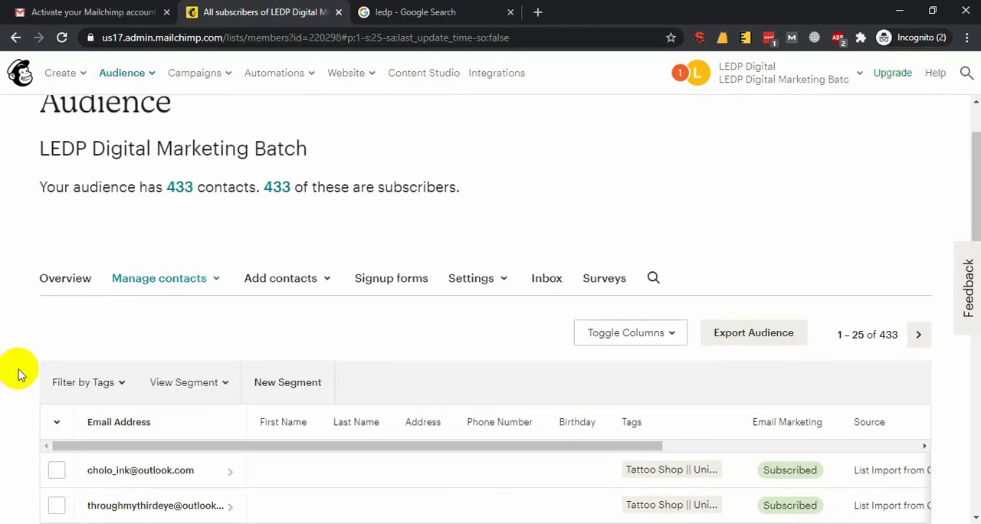
# Open the NeverBounce website in a new tab and visit its pricing page
pyautogui.hotkey('ctrl', 't')
pyautogui.write('never')
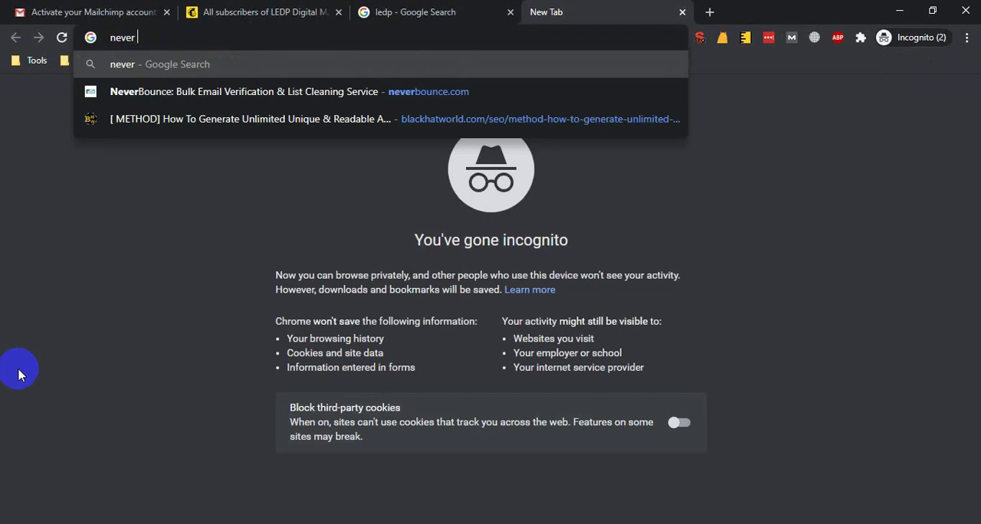
pyautogui.press('Down')
pyautogui.press('Return')
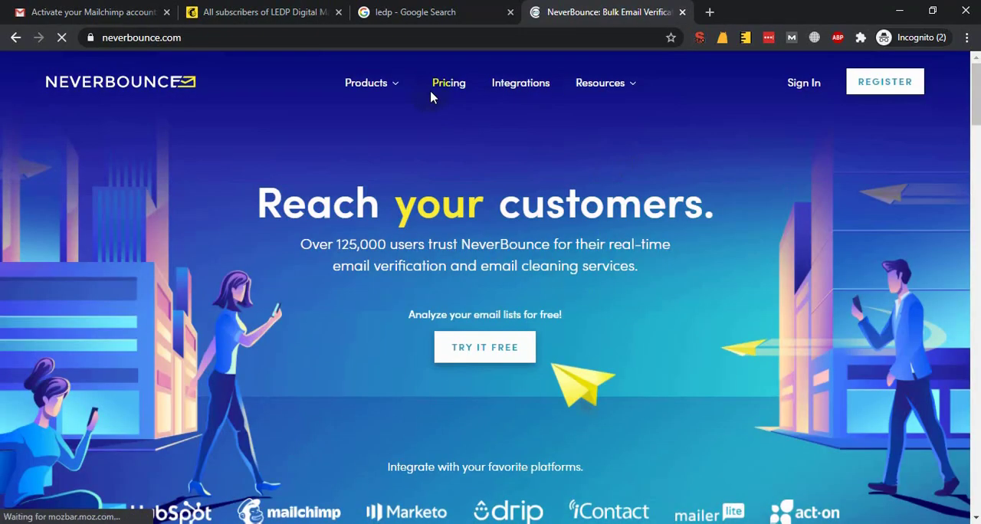
pyautogui.click(449, 83)
# Close the "ledp" Google search tab and return to the Mailchimp audience's contact list
pyautogui.click(418, 11)
pyautogui.doubleClick(388, 83)
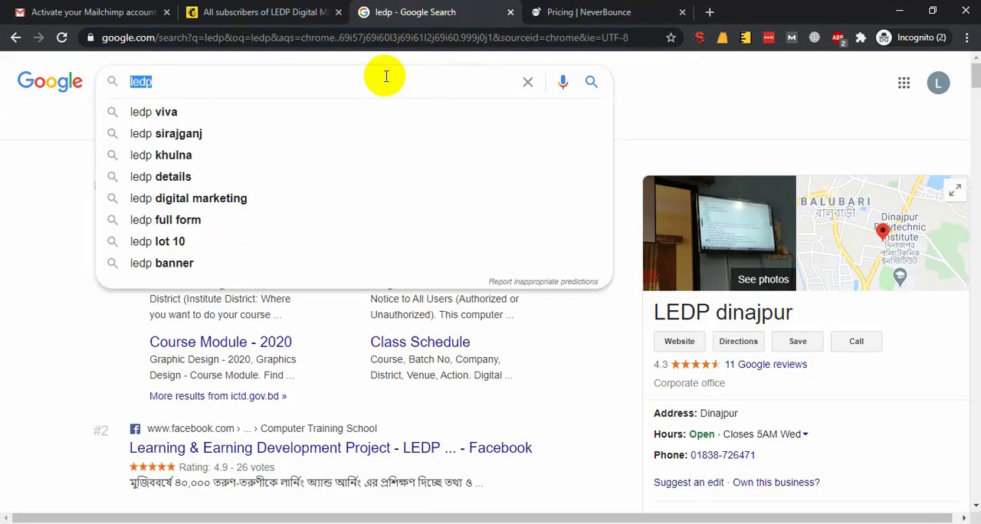
pyautogui.press('BackSpace')
pyautogui.click(196, 10)
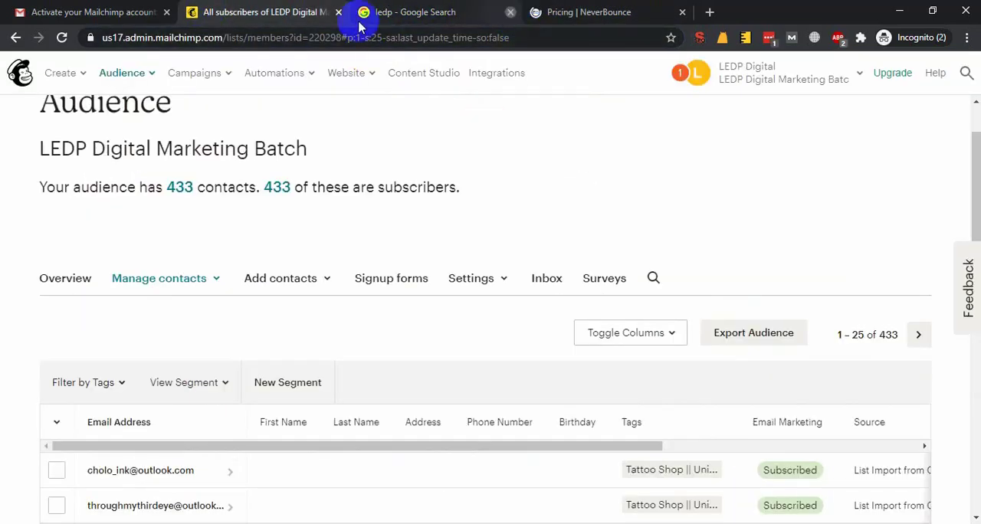
pyautogui.middleClick(360, 23)
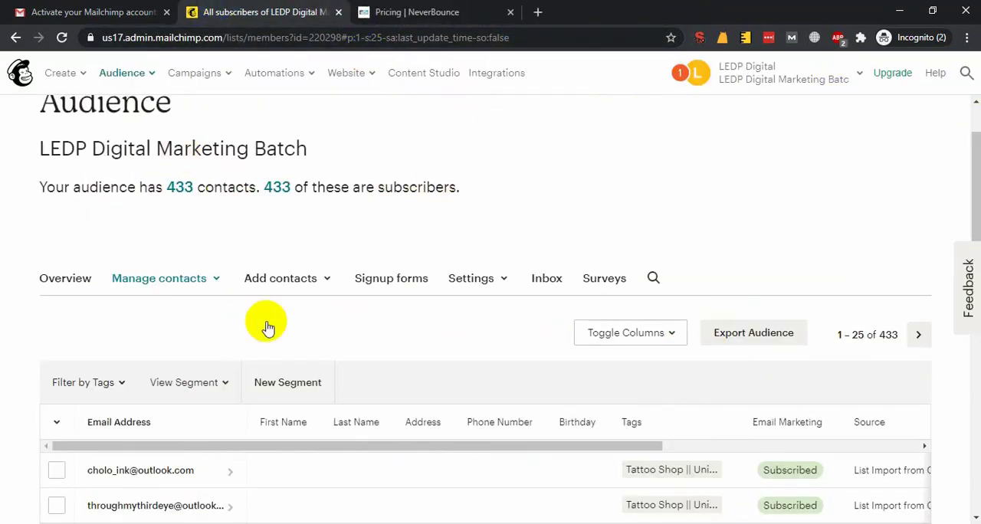
# Look over the audience's contact list and the Pay-As-You-Go offer on the NeverBounce pricing page
pyautogui.scroll(-2, 4, 414)
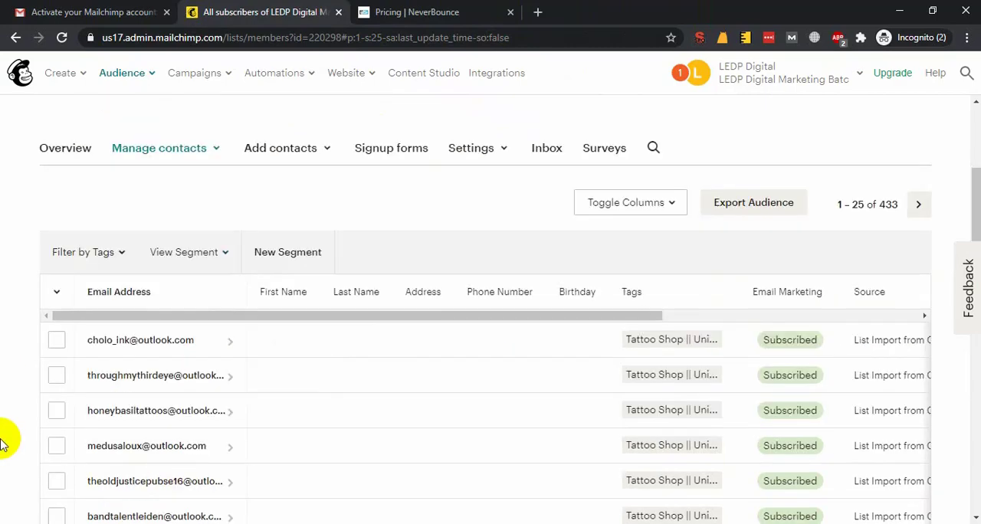
pyautogui.scroll(-3, 4, 443)
pyautogui.scroll(4, 8, 235)
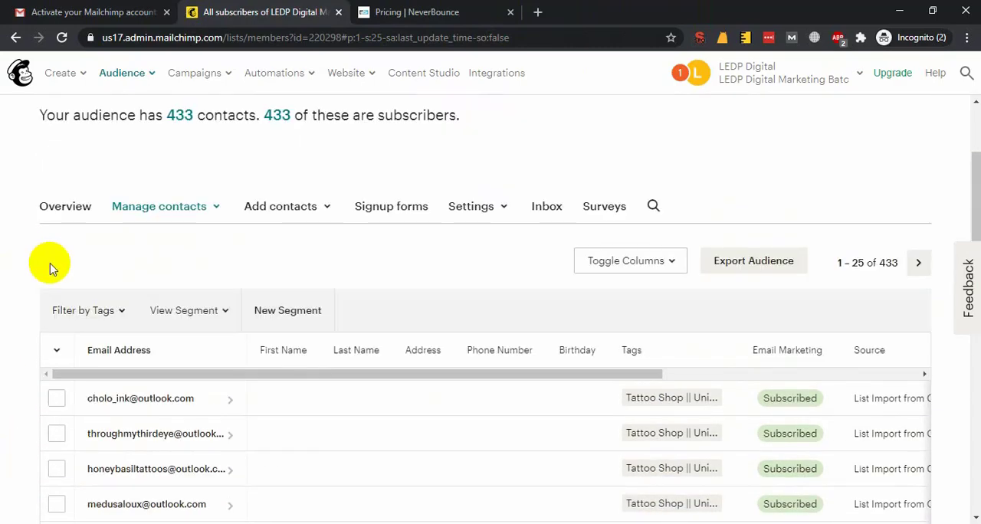
pyautogui.click(499, 7)
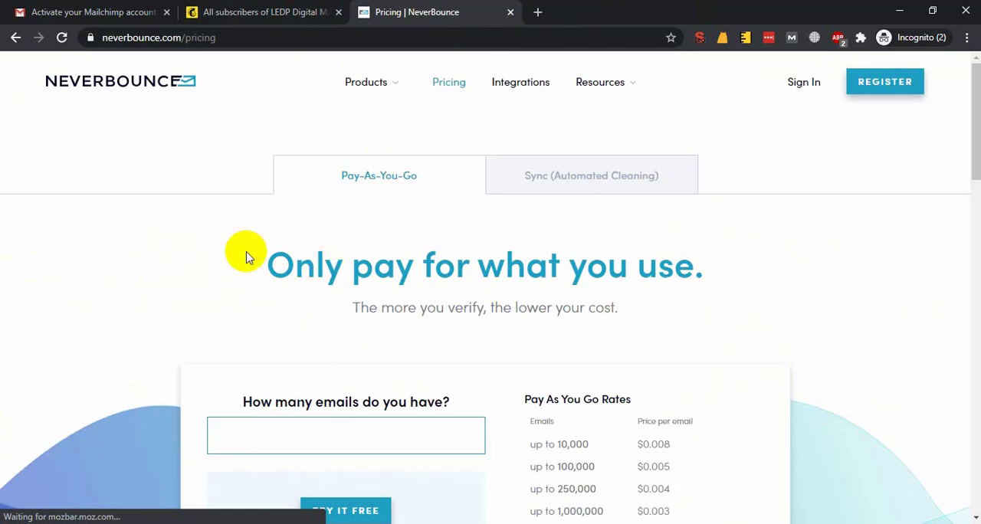
pyautogui.tripleClick(557, 263)
pyautogui.moveTo(489, 267); pyautogui.dragTo(469, 270)
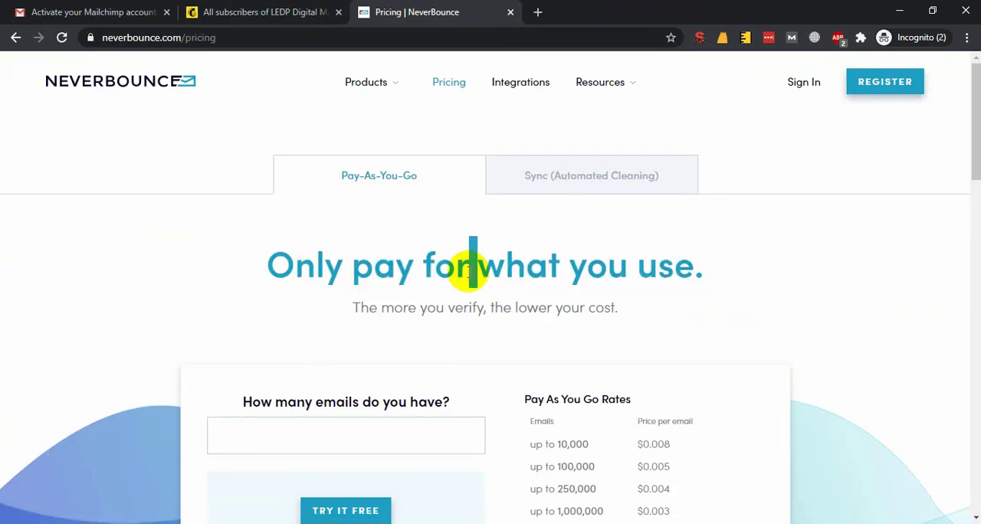
# Review the imported contacts and the audience's contact summary again, checking back with the NeverBounce page
pyautogui.click(317, 6)
pyautogui.scroll(-3, 164, 252)
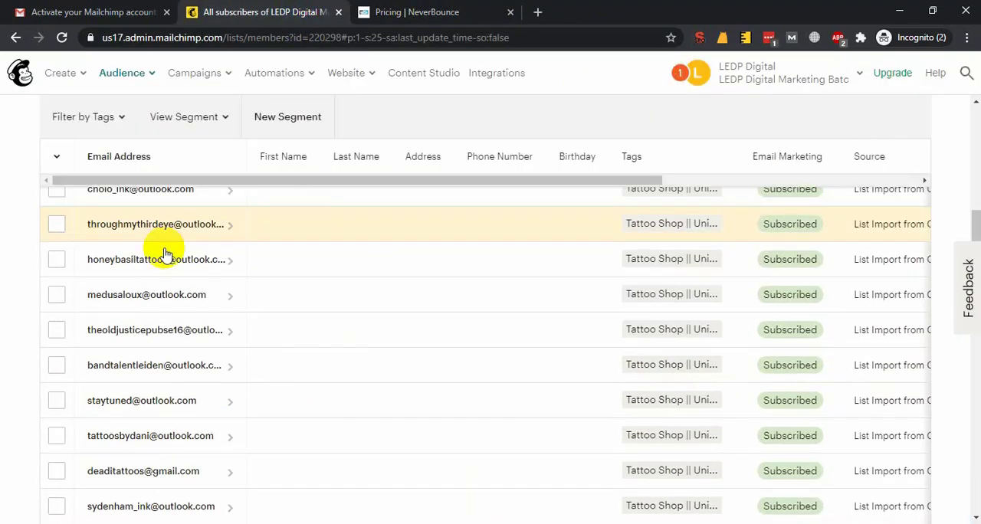
pyautogui.scroll(3, 197, 347)
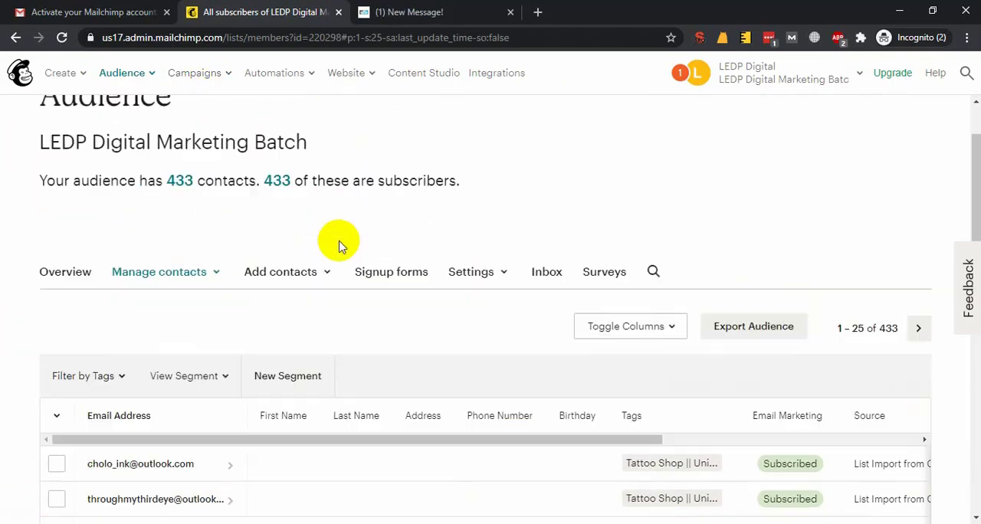
pyautogui.scroll(1, 337, 244)
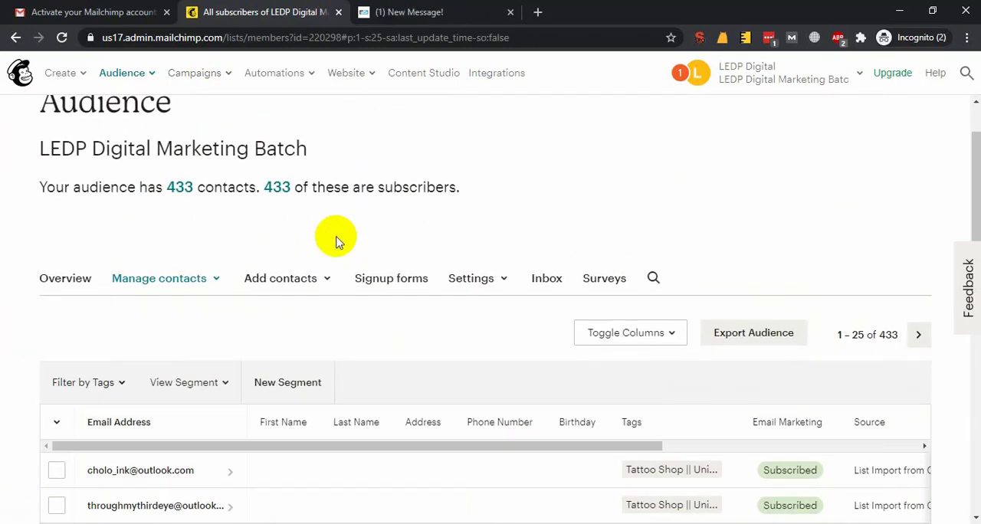
pyautogui.click(365, 11)
pyautogui.click(207, 12)
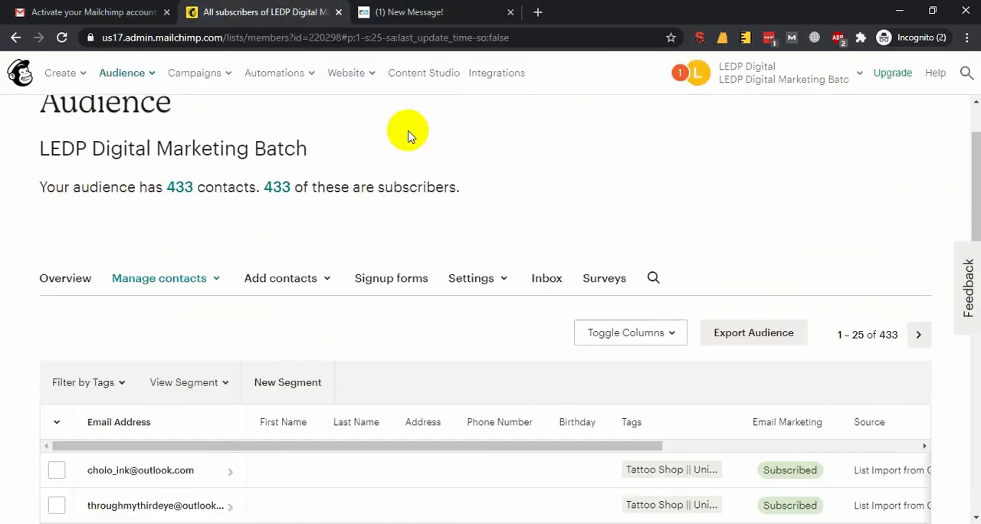
pyautogui.click(417, 11)
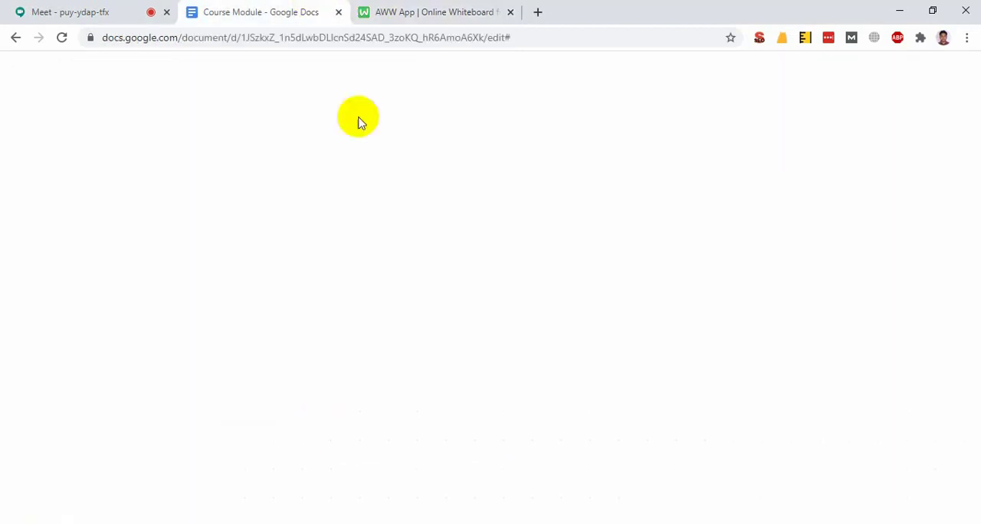
# Switch to the Course Module document and point out the topic "Email Marketing Automation with Get response" in the Email Marketing table
pyautogui.moveTo(488, 412); pyautogui.dragTo(284, 405)
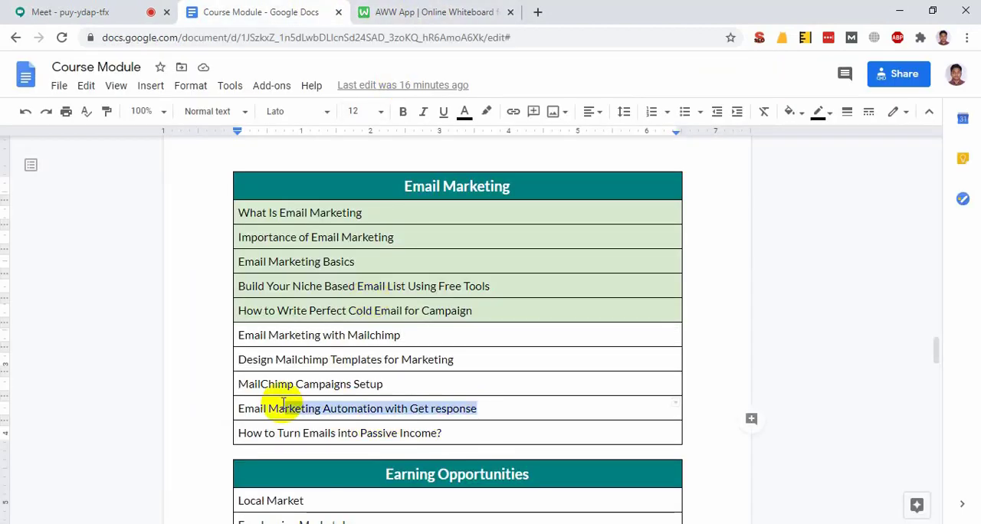
pyautogui.tripleClick(283, 404)
pyautogui.click(337, 409)
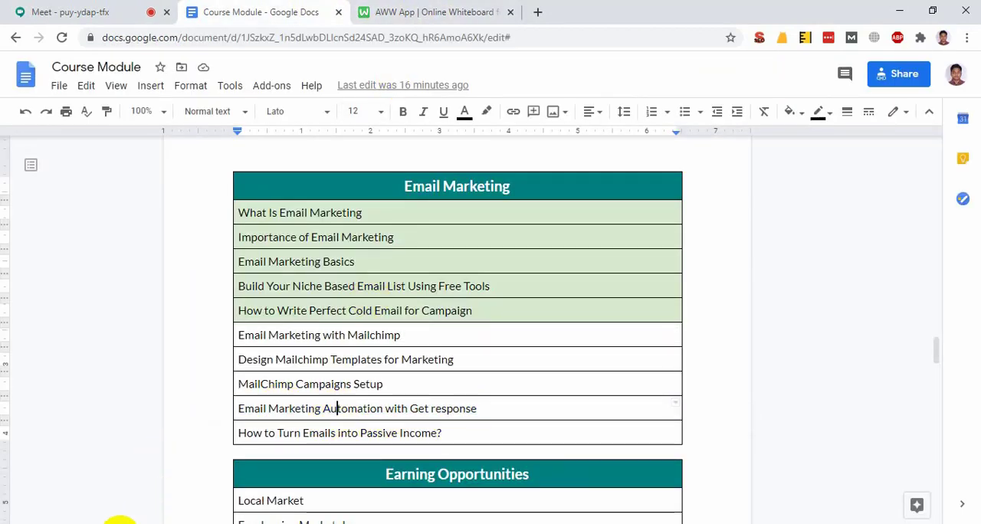
# Switch back to the browser window with Mailchimp and close the NeverBounce pricing page
pyautogui.click(448, 469)
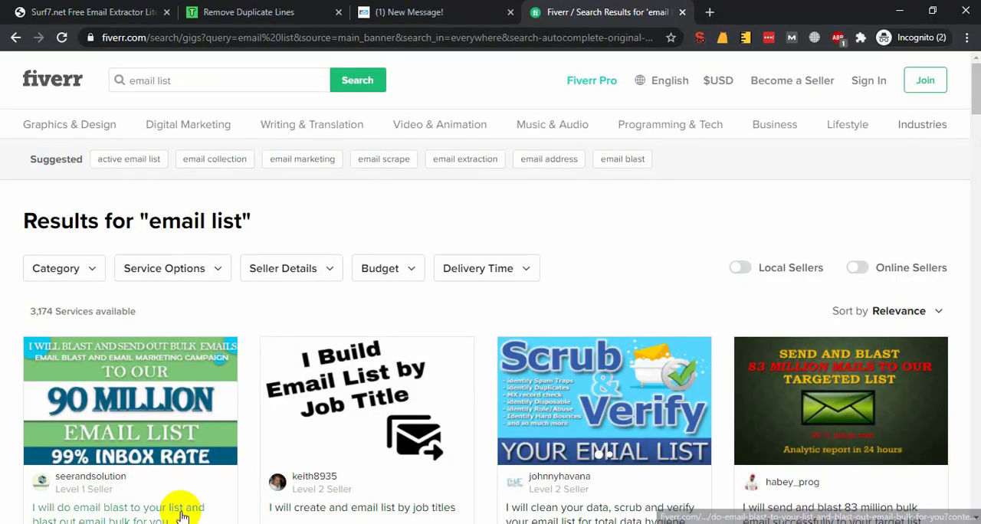
pyautogui.press('super+Tab')
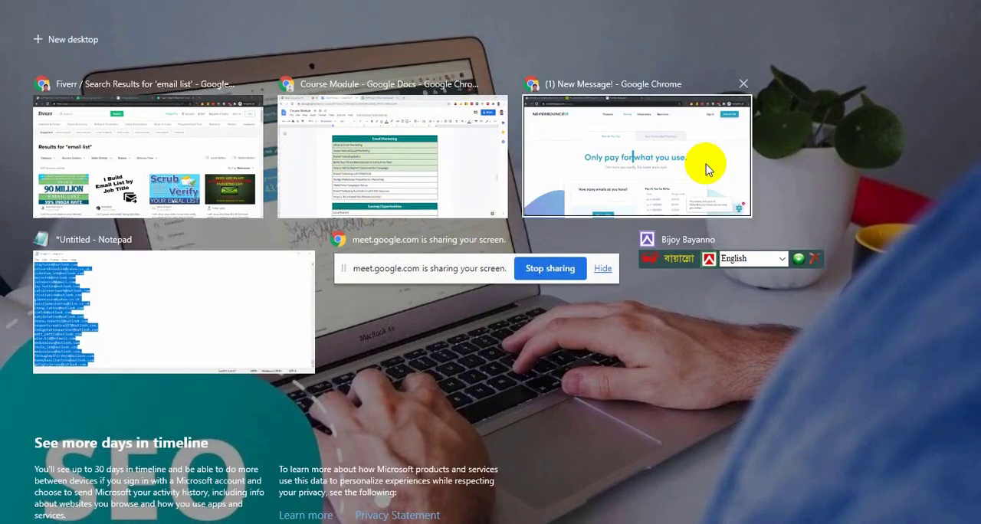
pyautogui.click(701, 174)
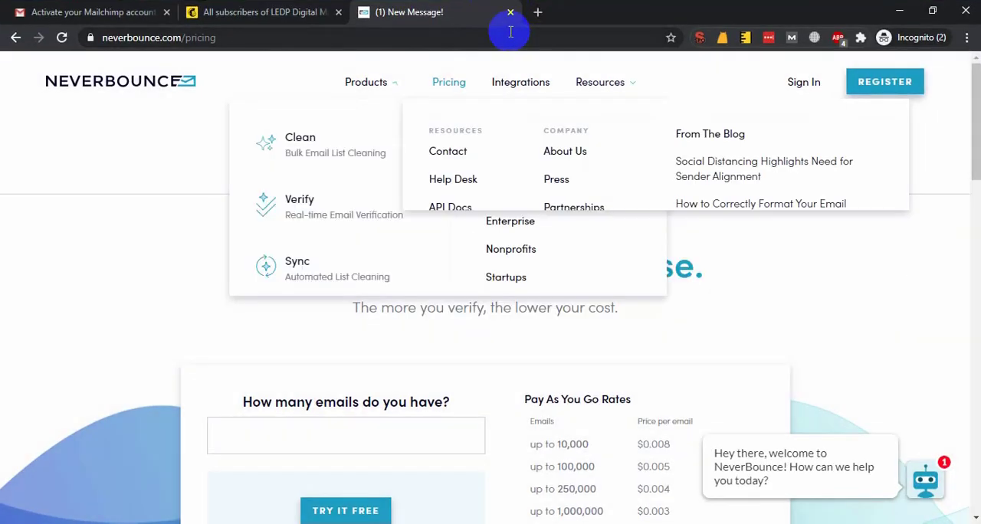
pyautogui.hotkey('ctrl', 'w')
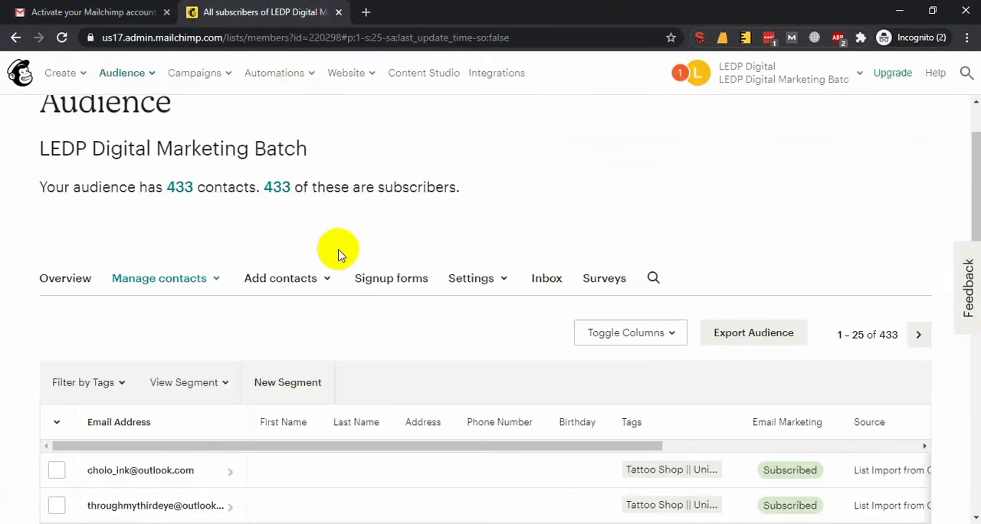
# Glance through the audience's contact list and reload the page
pyautogui.scroll(-3, 176, 302)
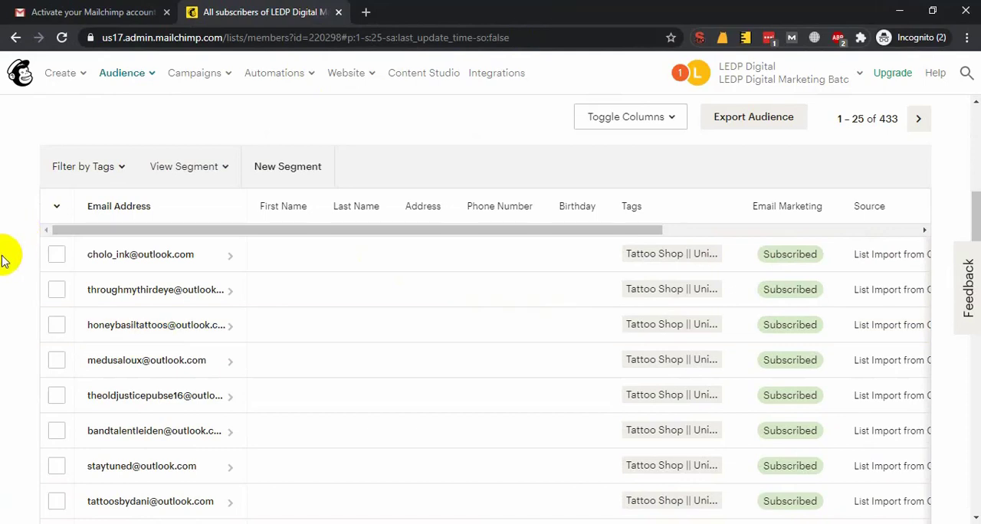
pyautogui.scroll(4, 173, 283)
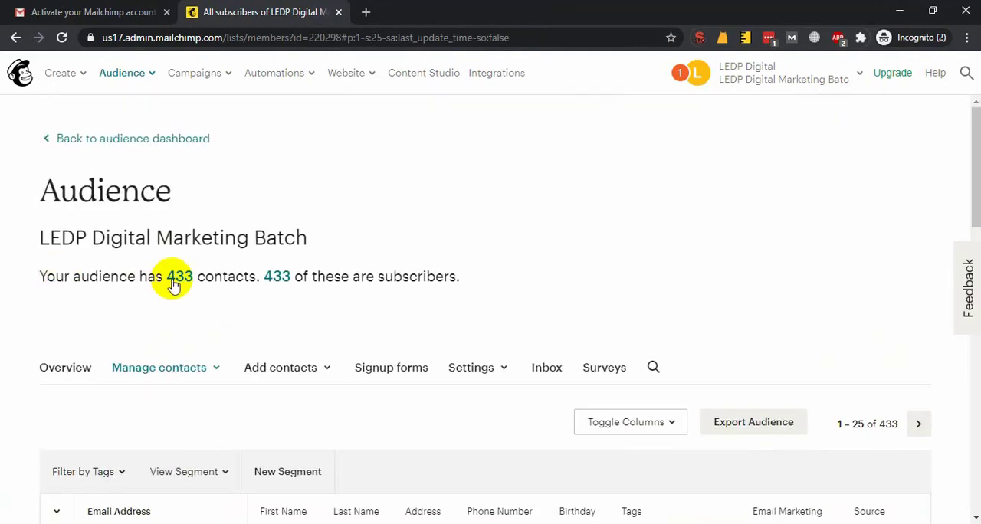
pyautogui.click(62, 37)
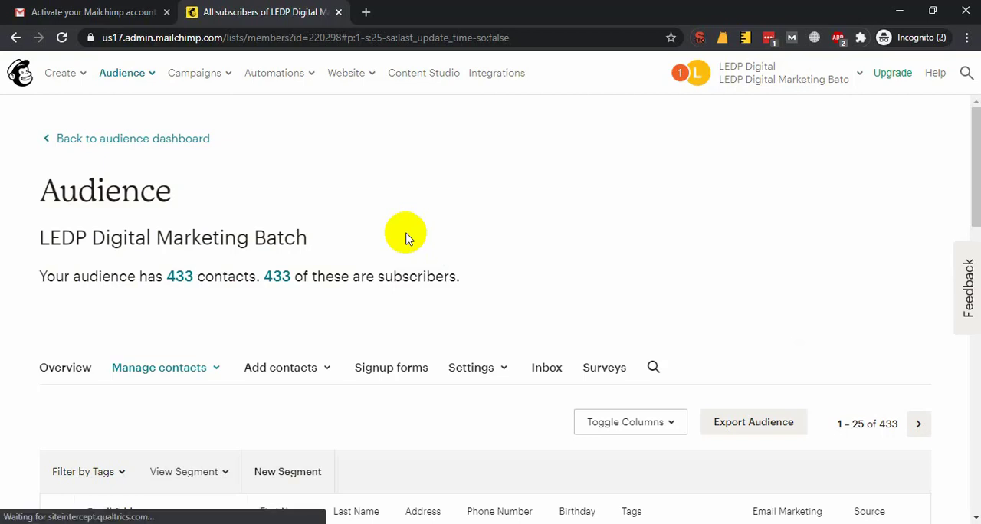
pyautogui.click(82, 80)
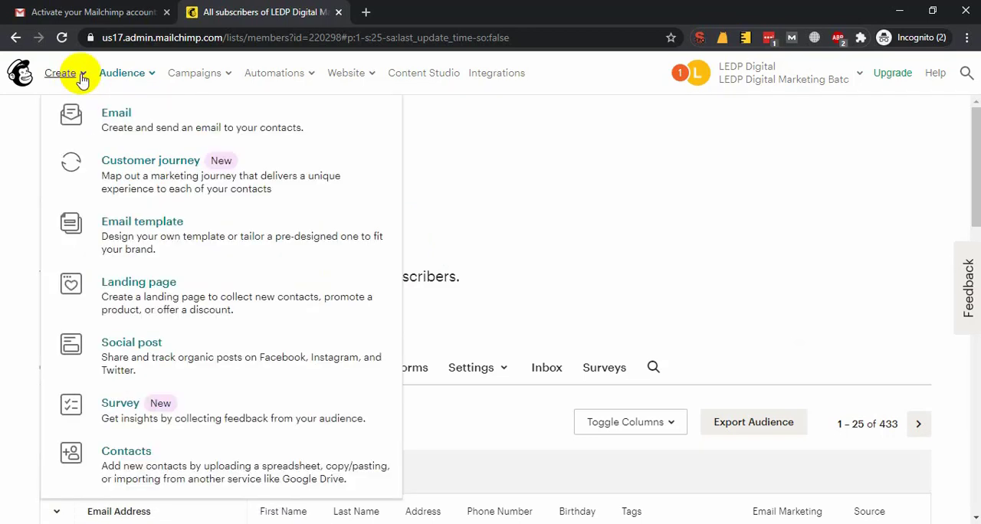
pyautogui.click(116, 123)
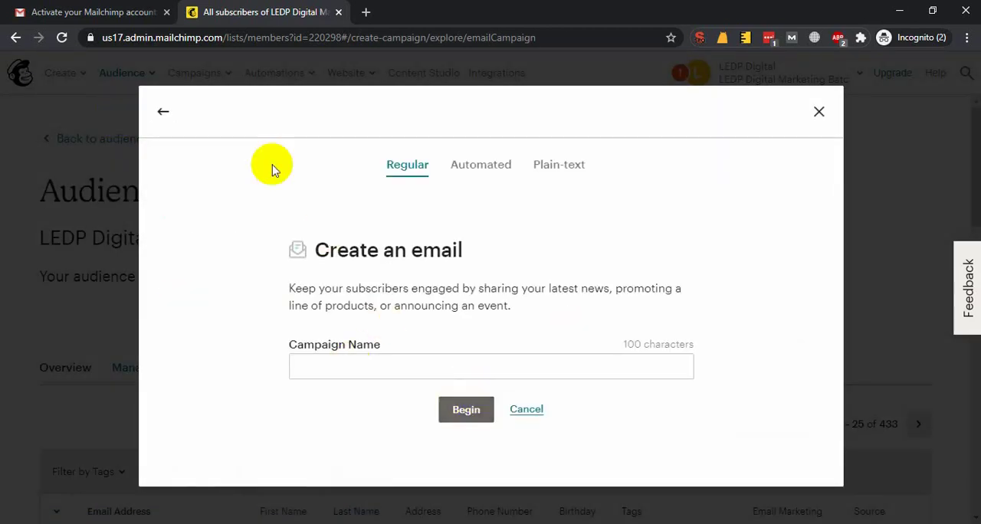
pyautogui.click(146, 116)
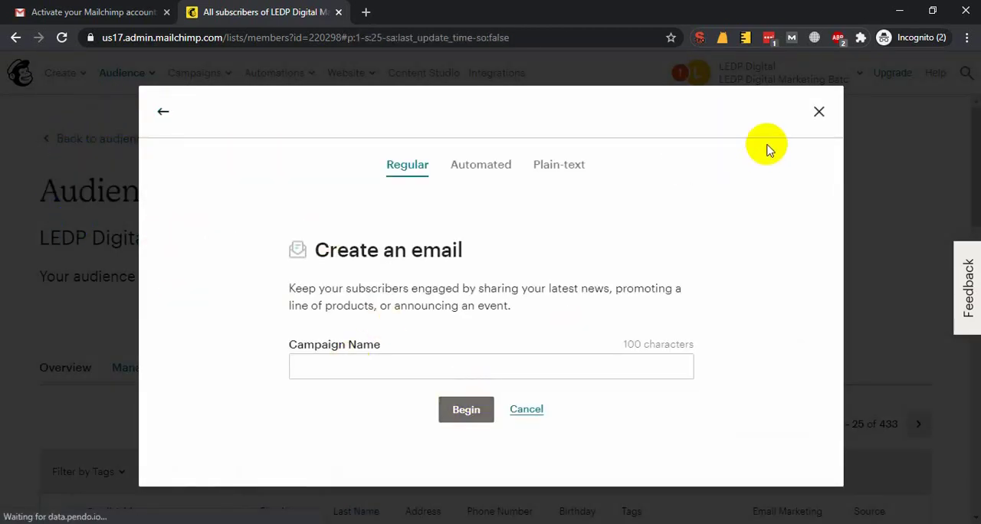
pyautogui.press('Tab')
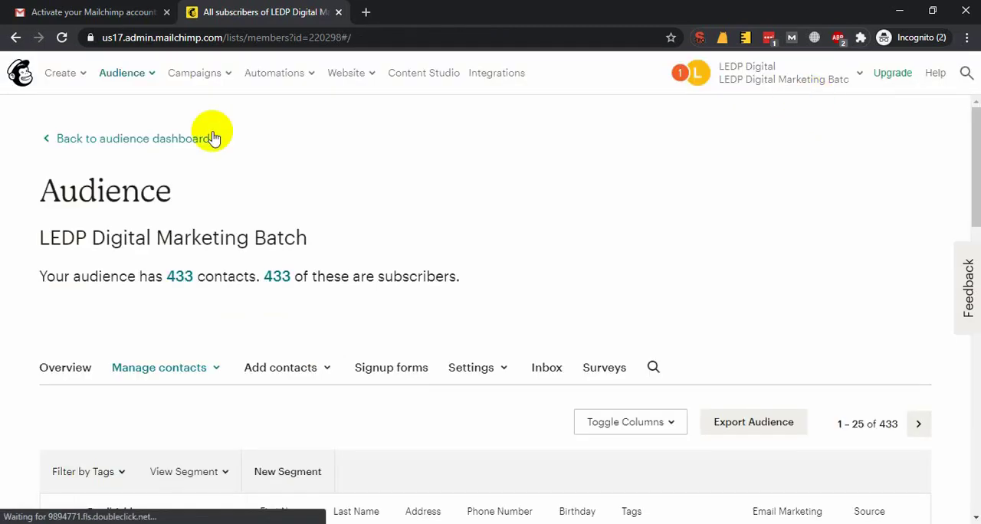
# Start creating a new email template and look over the Featured and Basic layouts
pyautogui.click(60, 73)
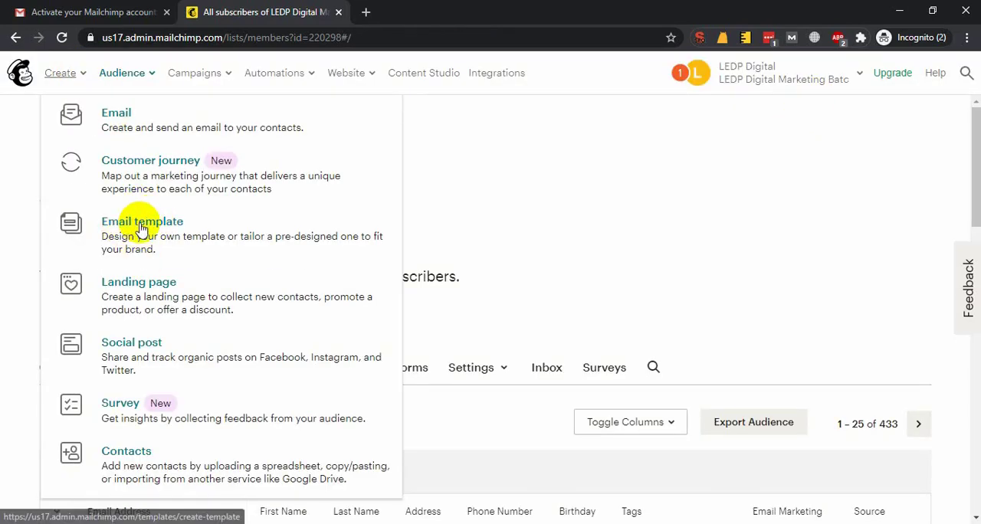
pyautogui.click(141, 225)
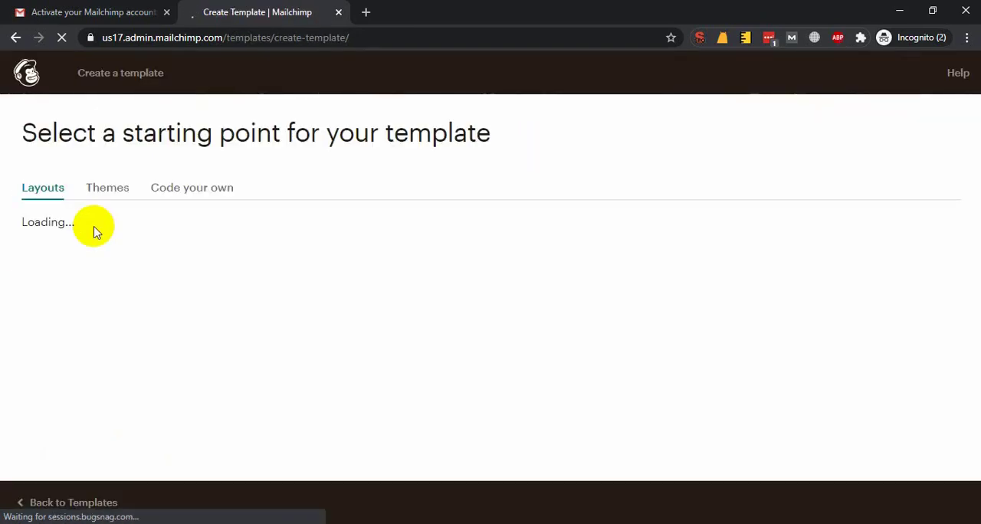
pyautogui.scroll(-2, 210, 244)
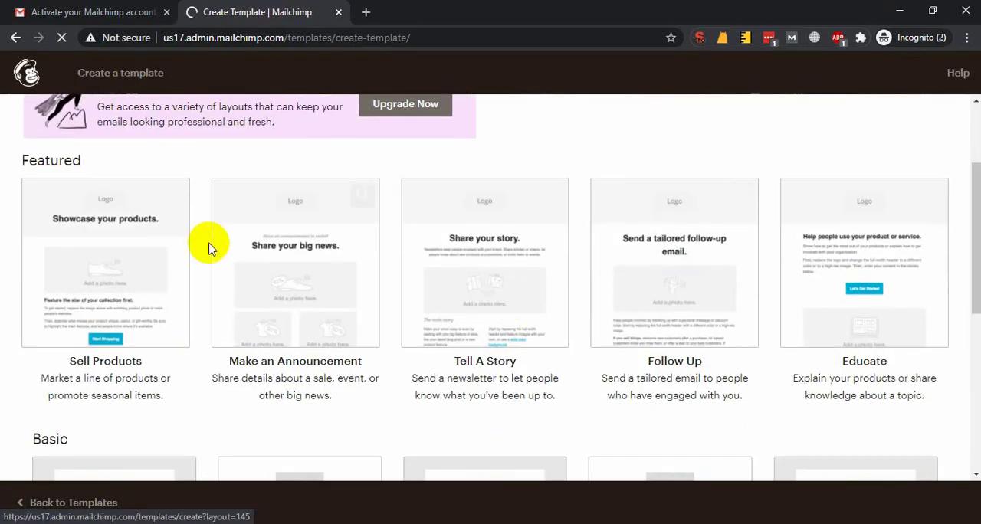
pyautogui.scroll(-2, 177, 302)
pyautogui.scroll(-1, 103, 320)
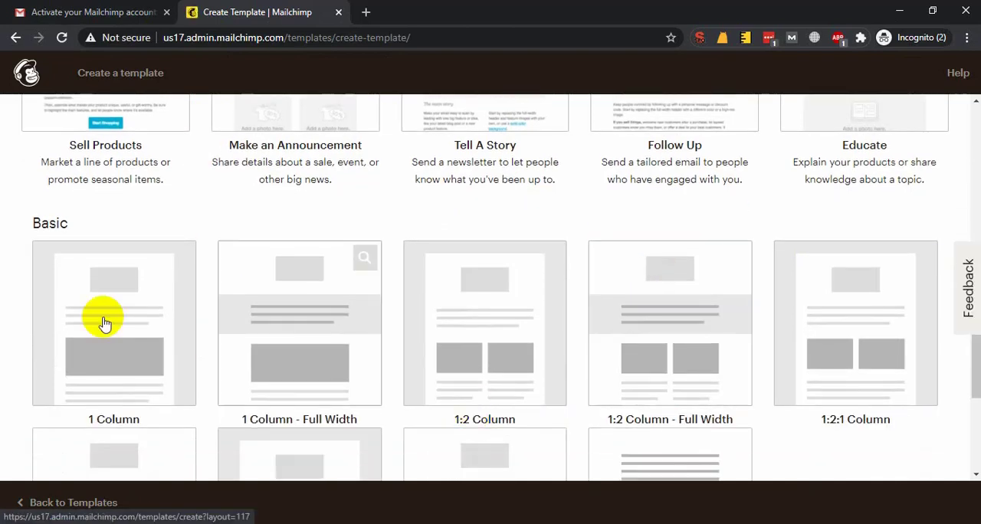
pyautogui.scroll(-2, 377, 314)
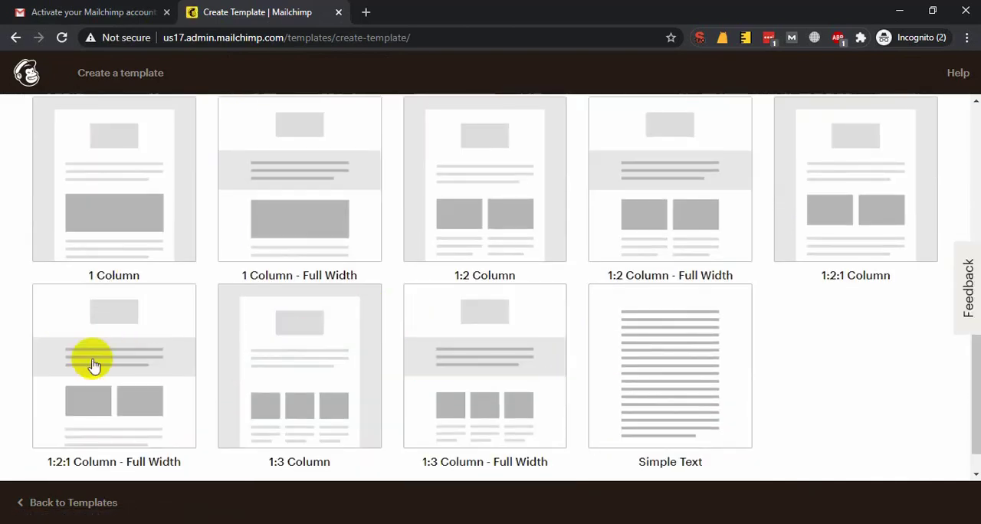
# Compare the Basic layouts with the Featured ones and open the template editor with a Basic layout
pyautogui.moveTo(497, 388)
pyautogui.scroll(1, 291, 266)
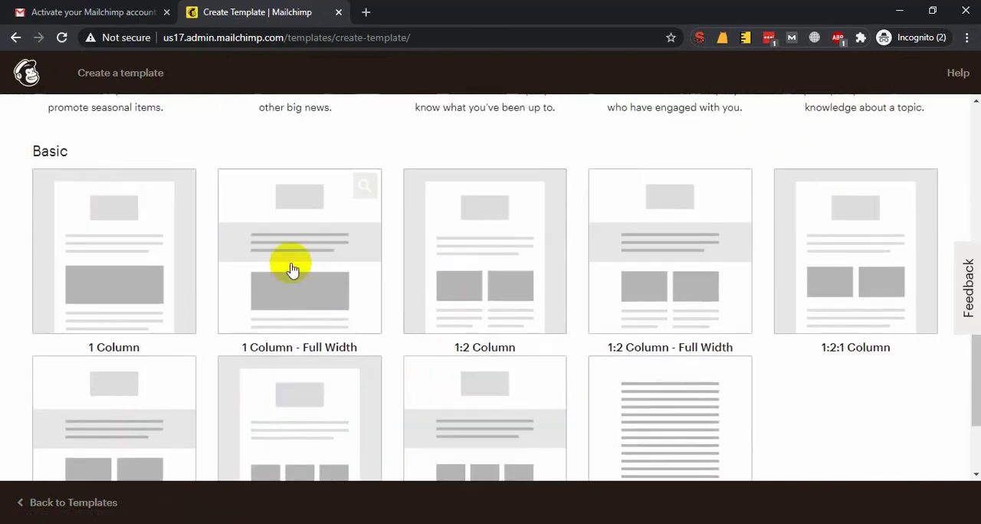
pyautogui.click(138, 243)
pyautogui.scroll(-2, 500, 337)
pyautogui.scroll(2, 541, 247)
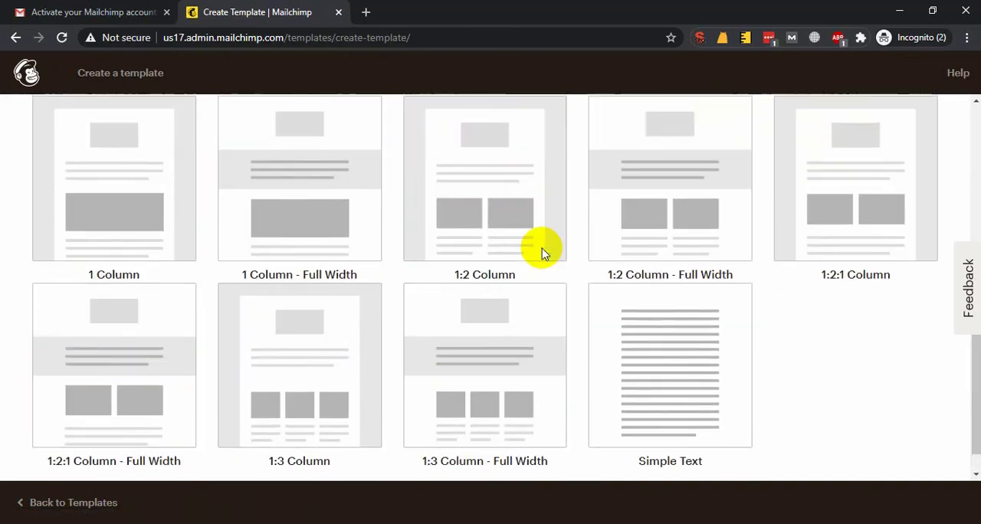
pyautogui.scroll(-2, 639, 366)
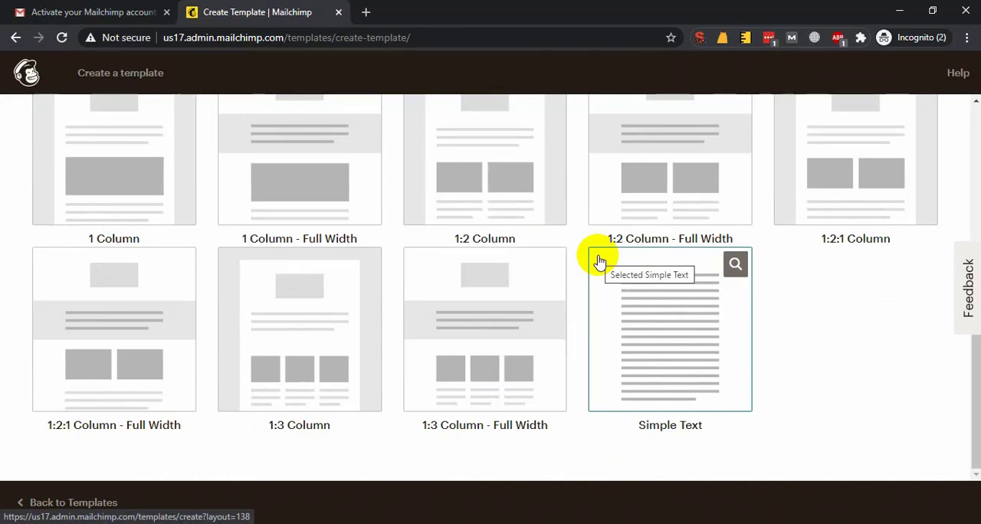
pyautogui.scroll(4, 491, 276)
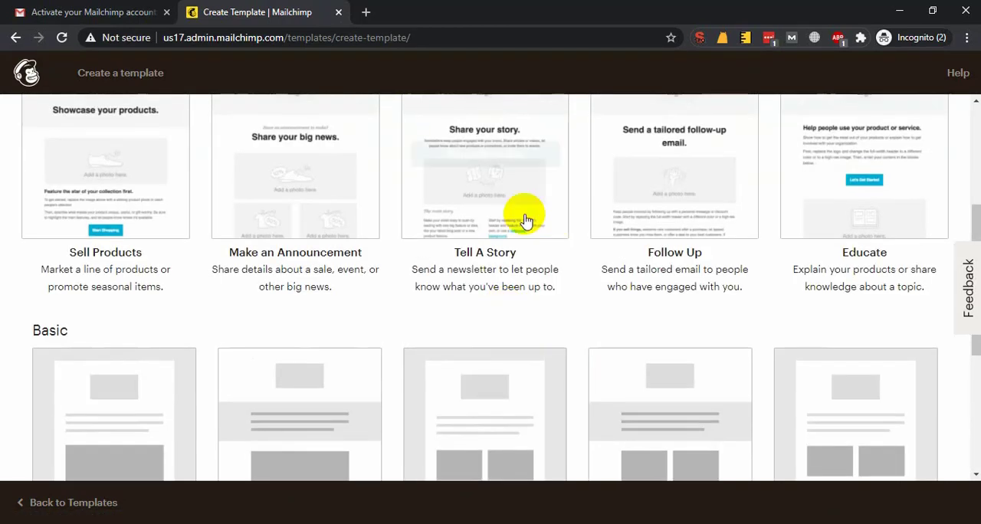
pyautogui.scroll(1, 490, 245)
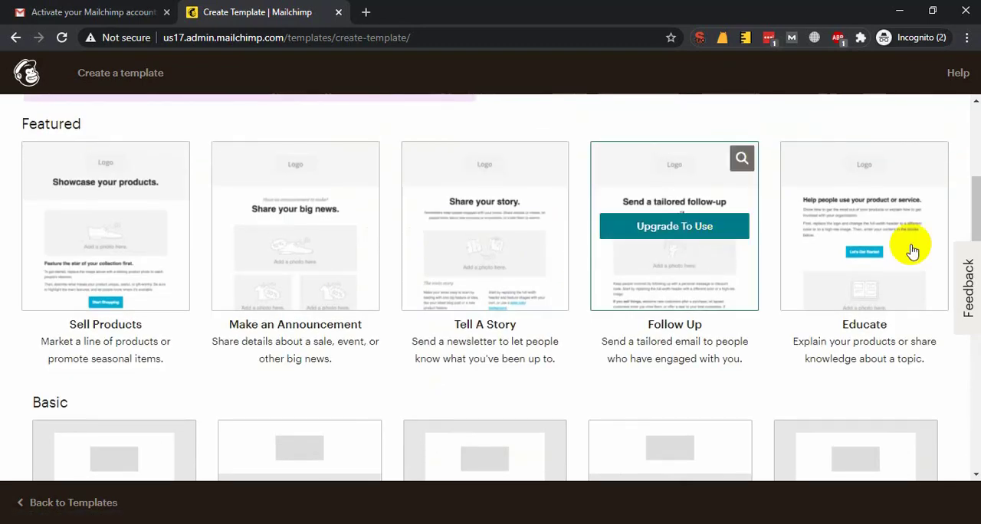
pyautogui.scroll(-4, 230, 249)
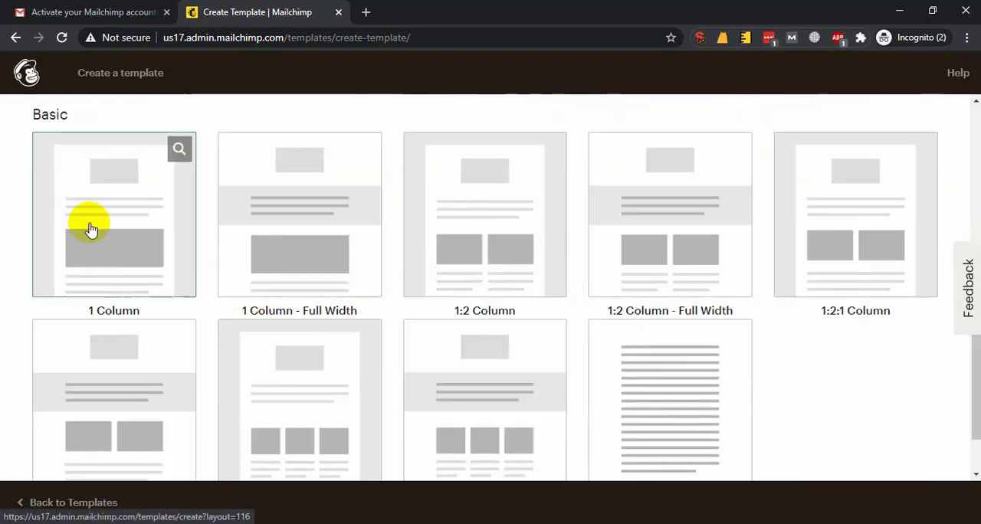
pyautogui.scroll(-1, 296, 202)
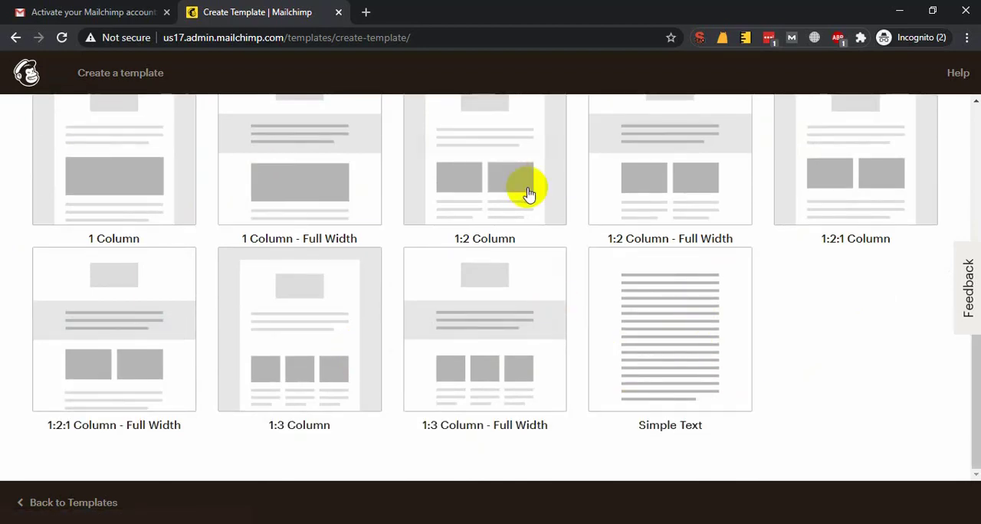
pyautogui.scroll(1, 222, 231)
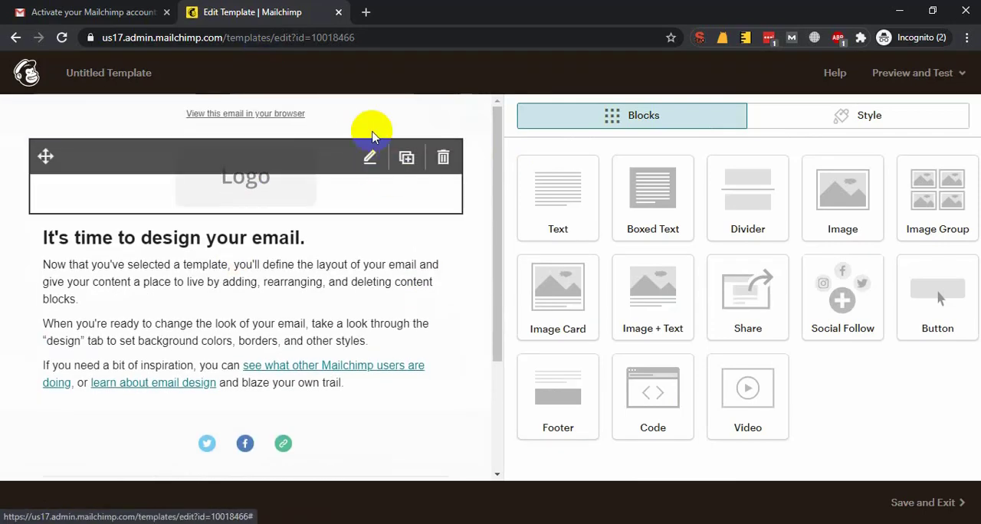
# Inspect the "View this email in your browser" text block and delete it from the template
pyautogui.click(370, 119)
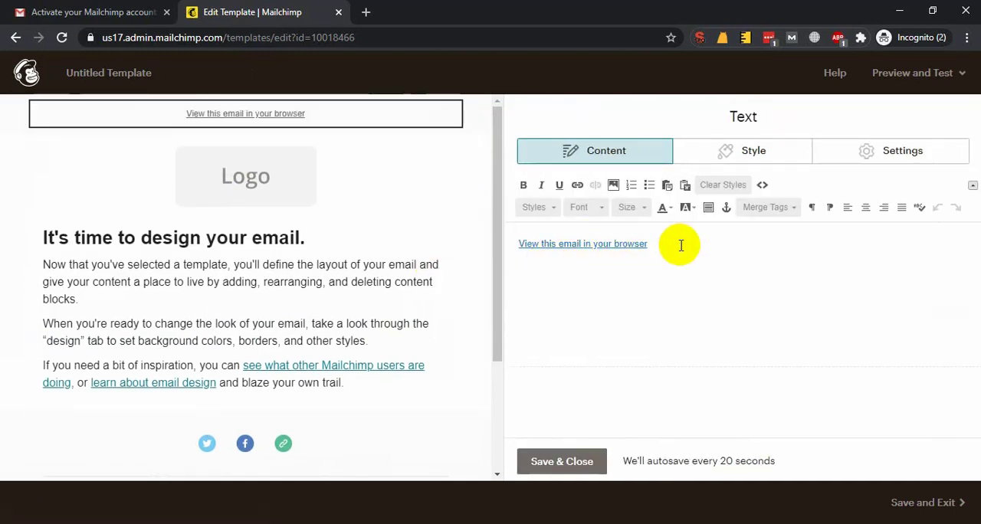
pyautogui.moveTo(682, 243); pyautogui.dragTo(550, 243)
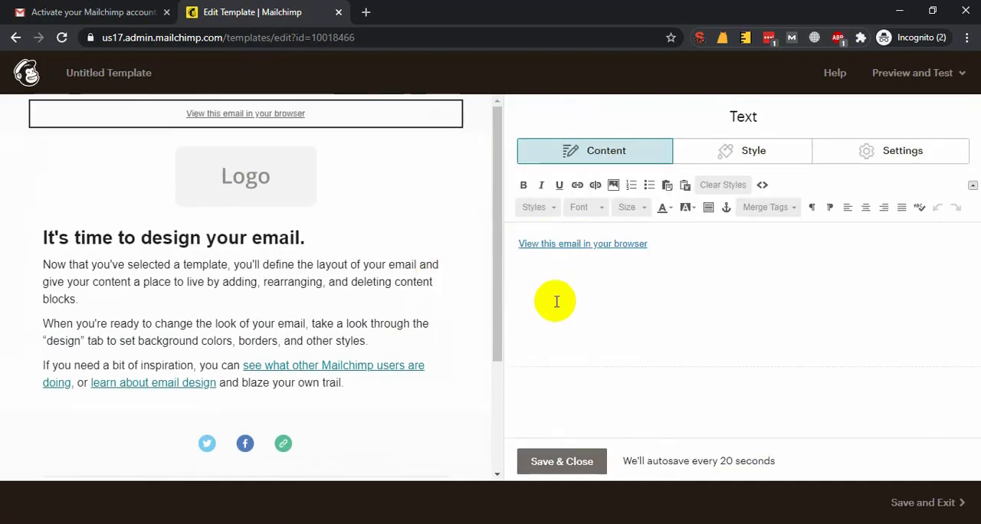
pyautogui.scroll(-2, 302, 256)
pyautogui.scroll(2, 452, 271)
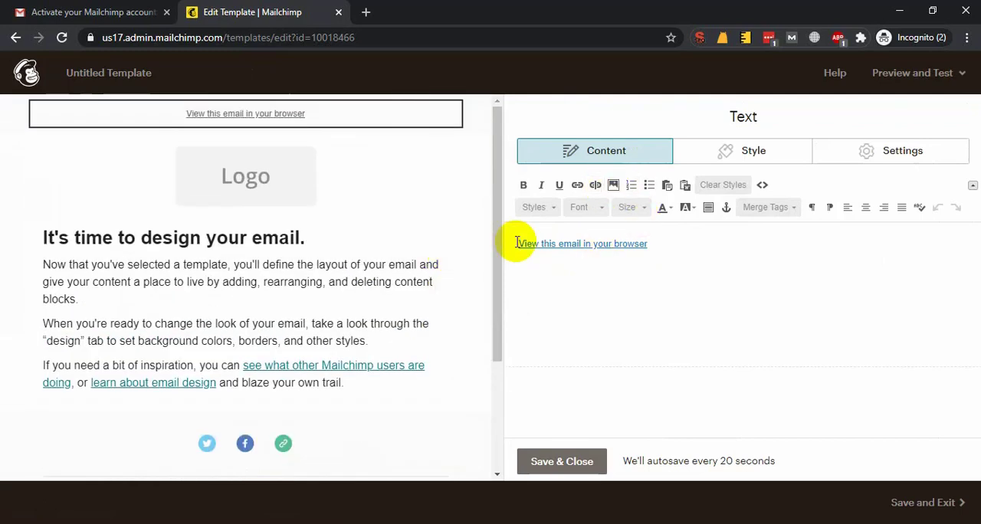
pyautogui.click(445, 120)
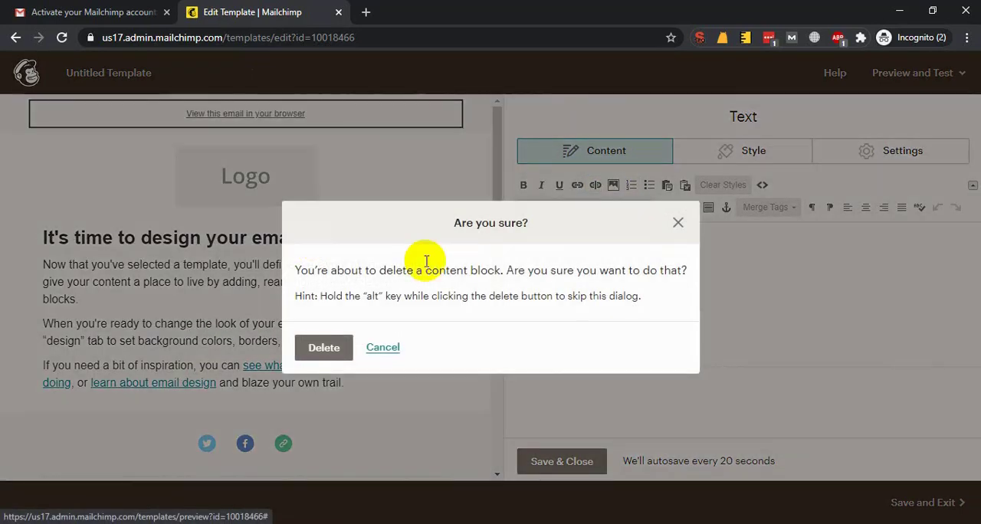
pyautogui.click(325, 347)
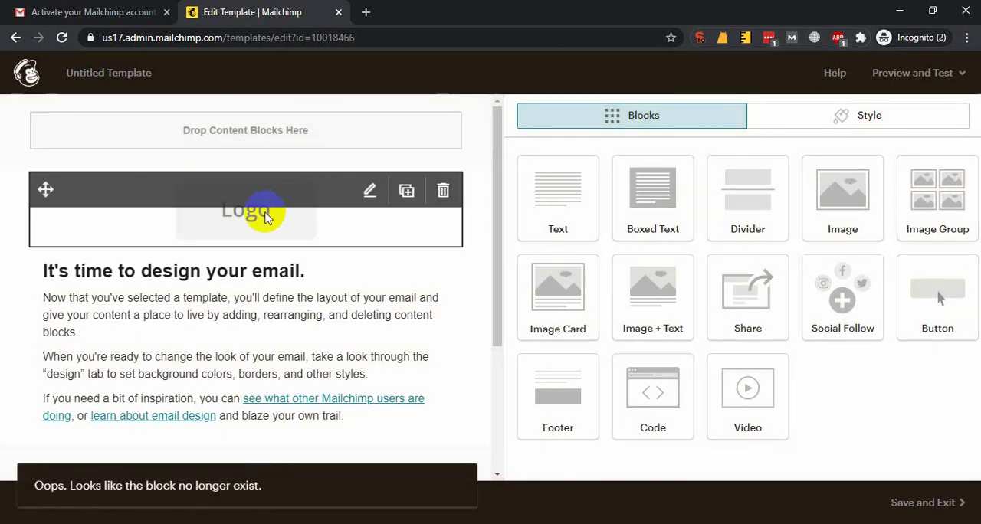
# Open the template's logo block for editing and search Google Images for "ledp" in a new browser tab
pyautogui.click(264, 217)
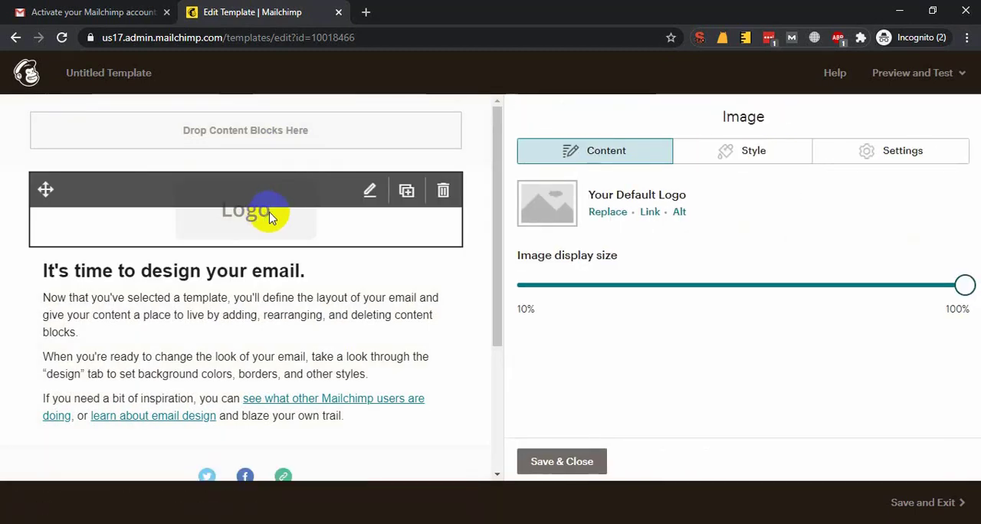
pyautogui.hotkey('ctrl', 't')
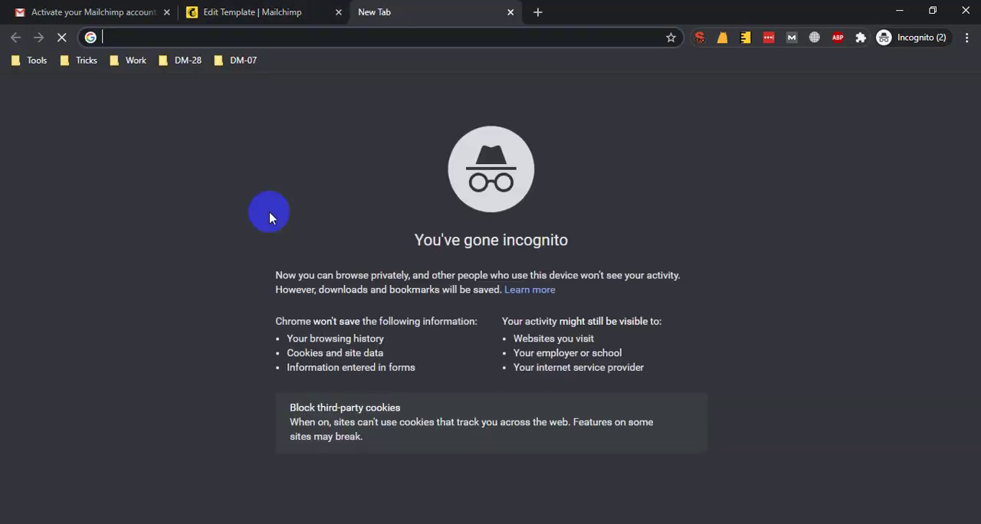
pyautogui.write('ledp.shoaibsanto.com')
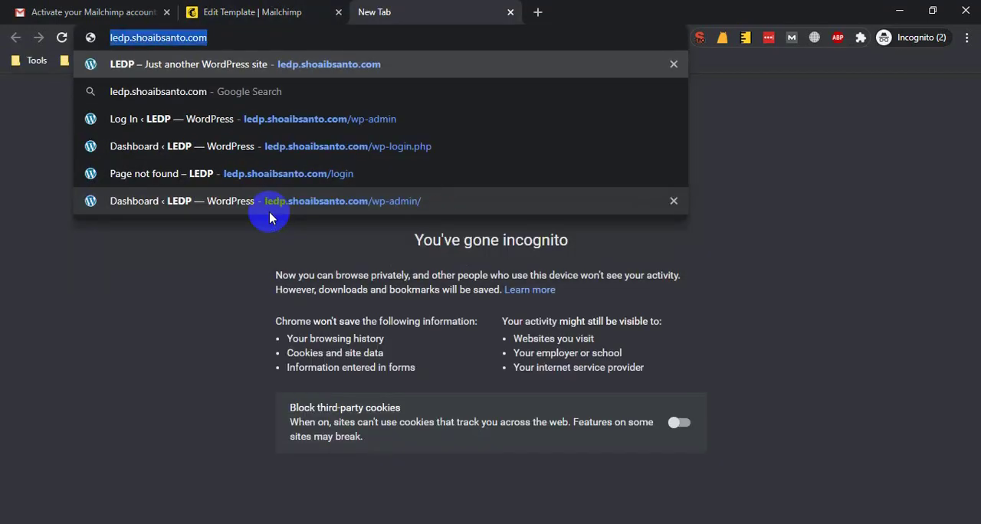
pyautogui.write('google.com')
pyautogui.press('Return')
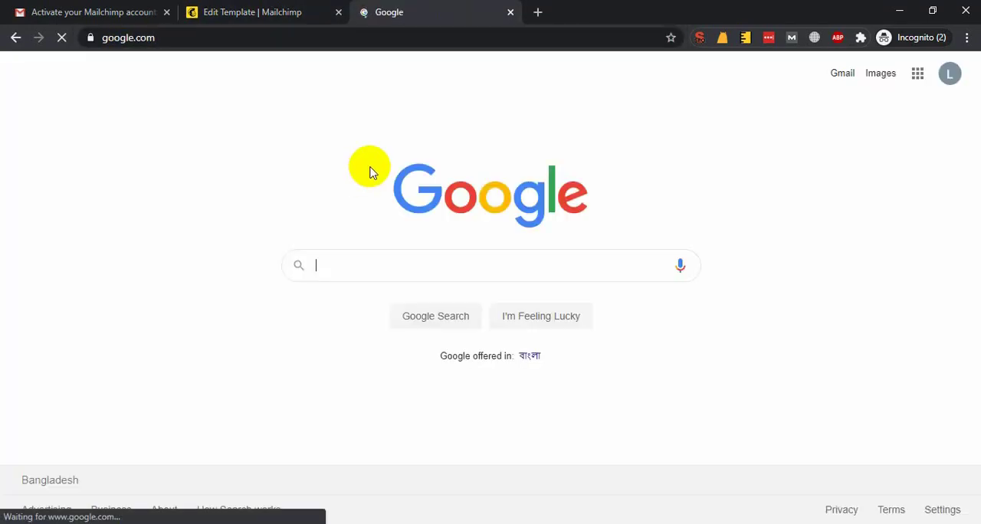
pyautogui.press('BackSpace')
pyautogui.press('BackSpace')
pyautogui.write('ledp')
pyautogui.press('Return')
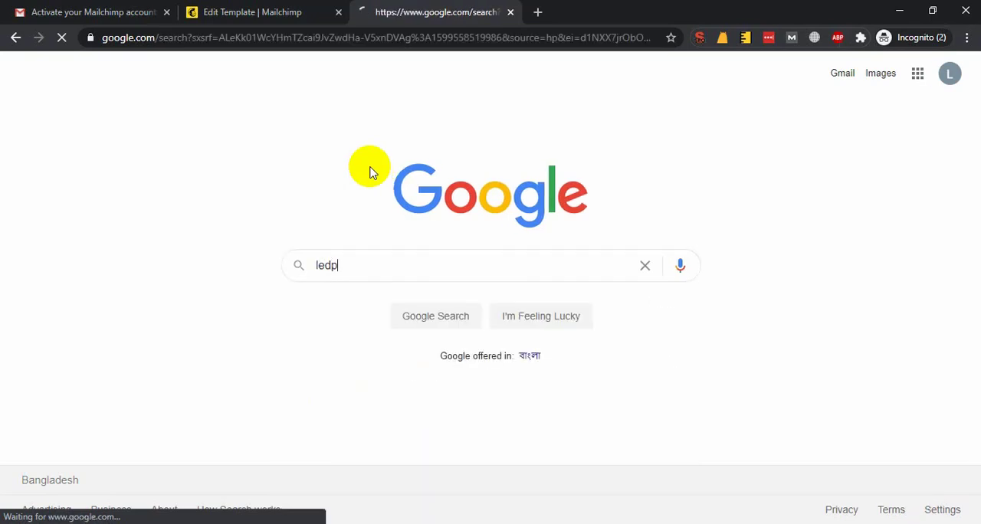
pyautogui.click(199, 135)
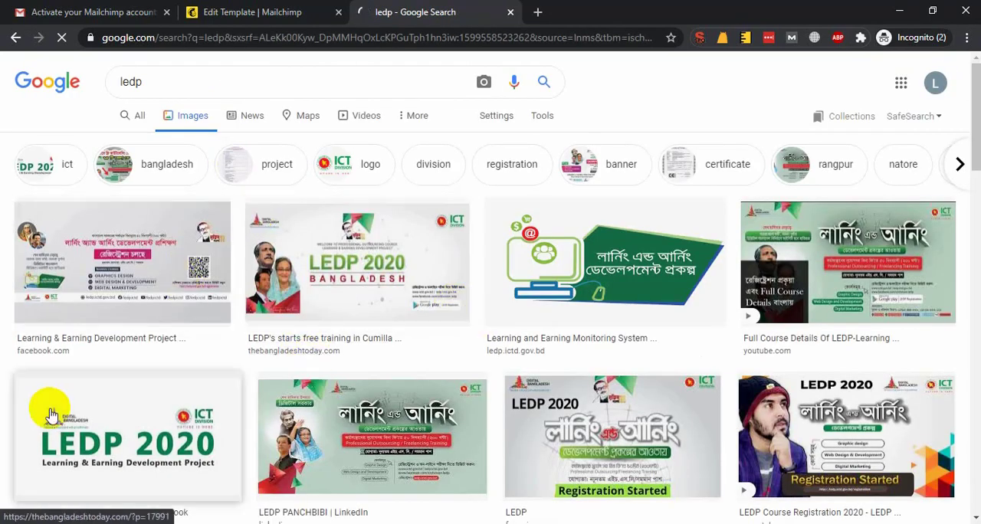
pyautogui.click(721, 238)
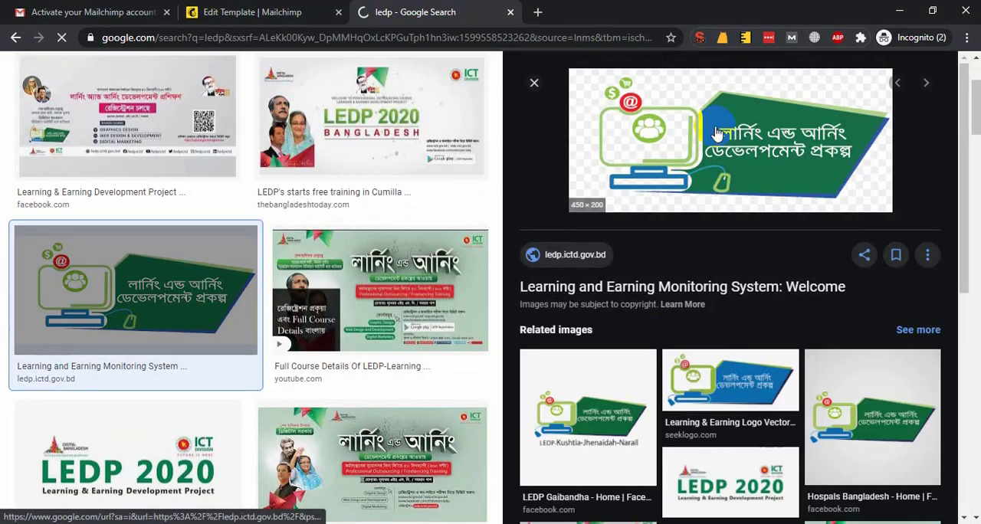
pyautogui.rightClick(681, 129)
pyautogui.click(746, 266)
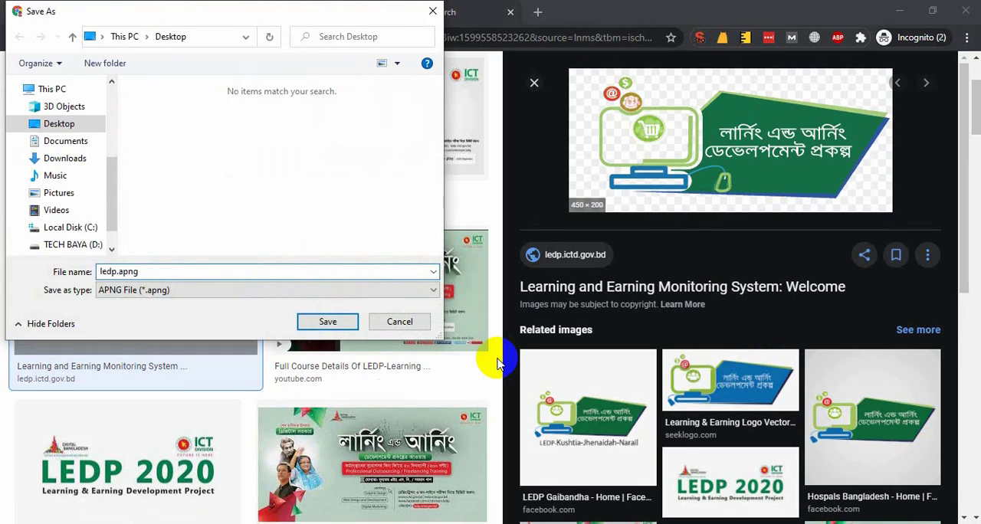
pyautogui.click(399, 321)
# Browse the related images for an alternative LEDP logo
pyautogui.click(587, 418)
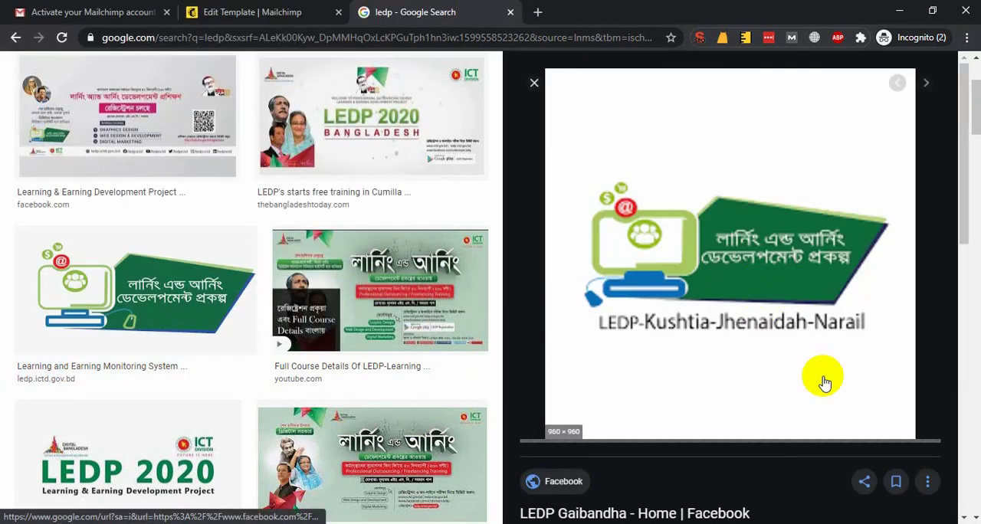
pyautogui.scroll(-3, 770, 365)
pyautogui.click(747, 422)
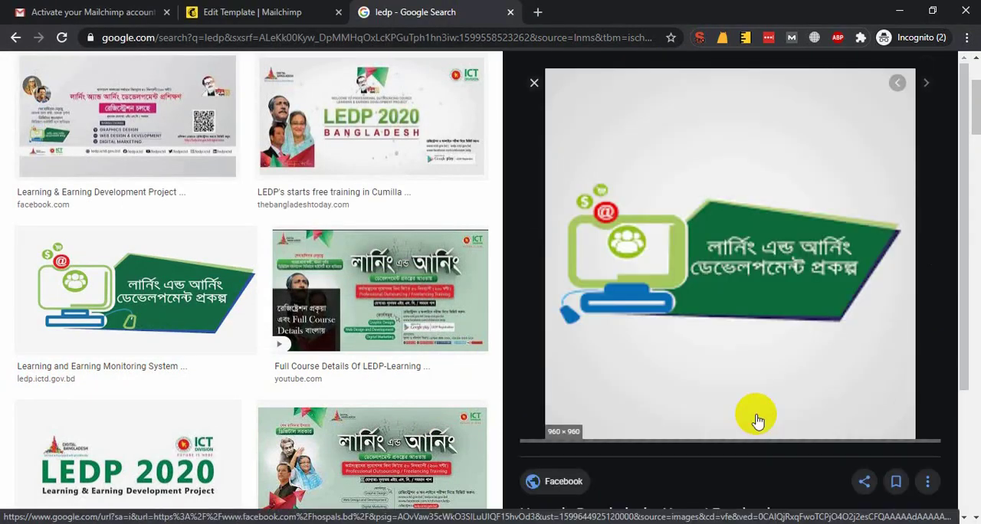
pyautogui.scroll(-3, 766, 337)
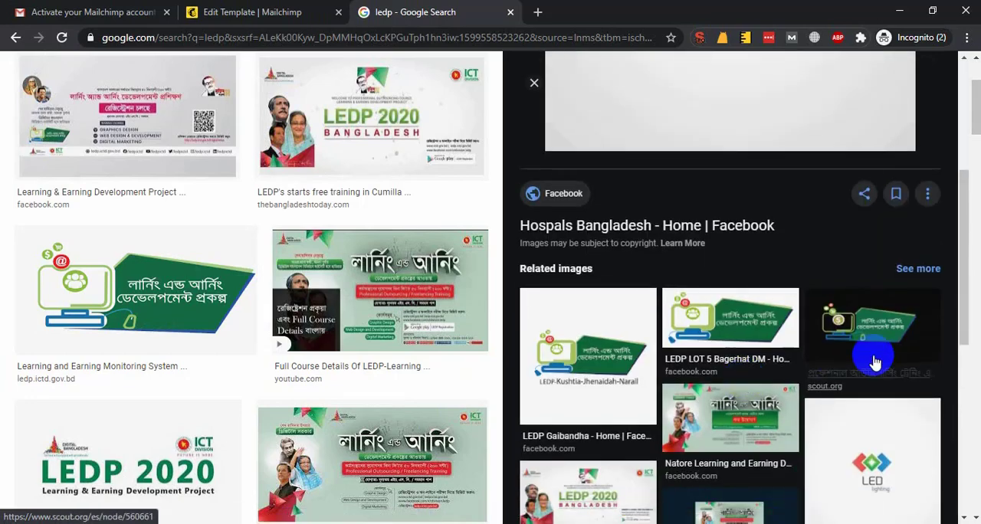
pyautogui.click(861, 344)
pyautogui.scroll(-3, 690, 399)
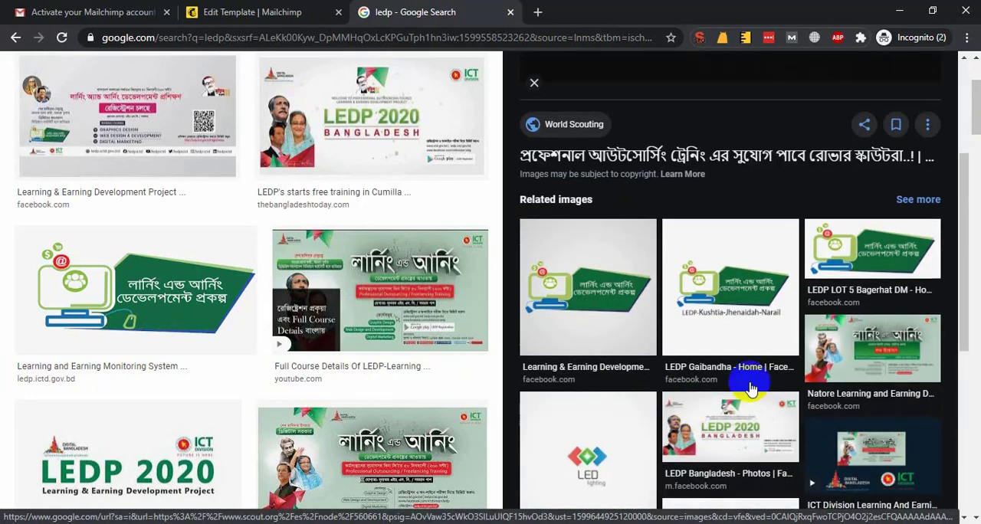
pyautogui.click(618, 439)
pyautogui.scroll(3, 305, 315)
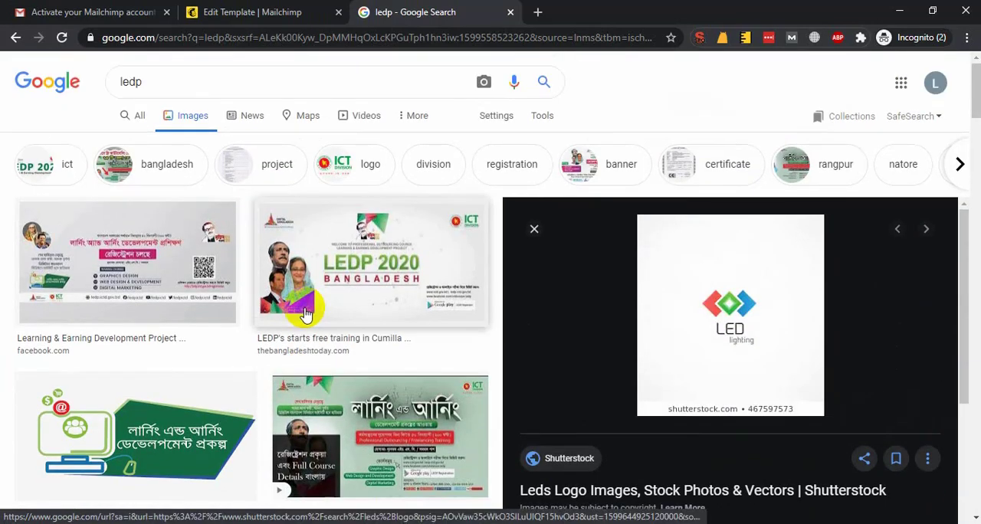
# Save the transparent 450 × 200 logo image from ledp.ictd.gov.bd to the Desktop as ledp.apng
pyautogui.click(135, 434)
pyautogui.rightClick(721, 132)
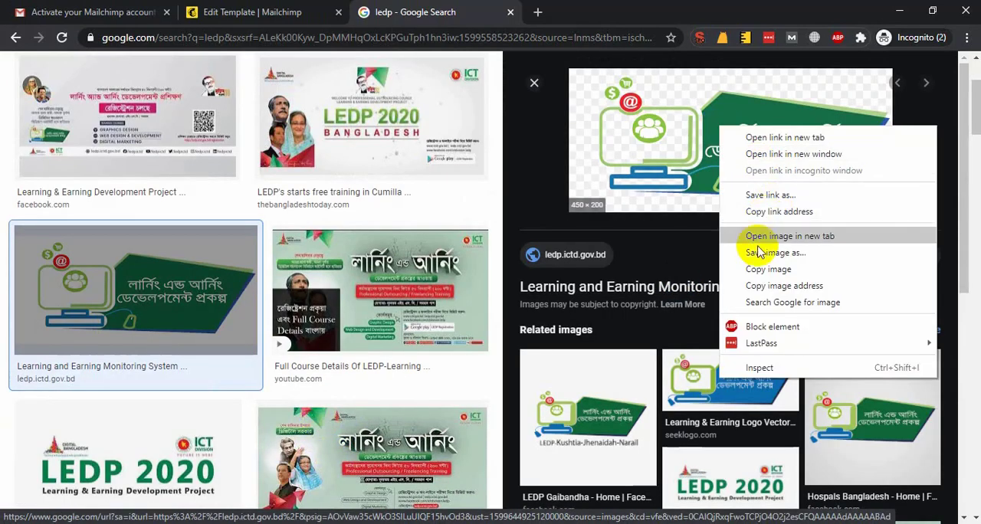
pyautogui.click(759, 252)
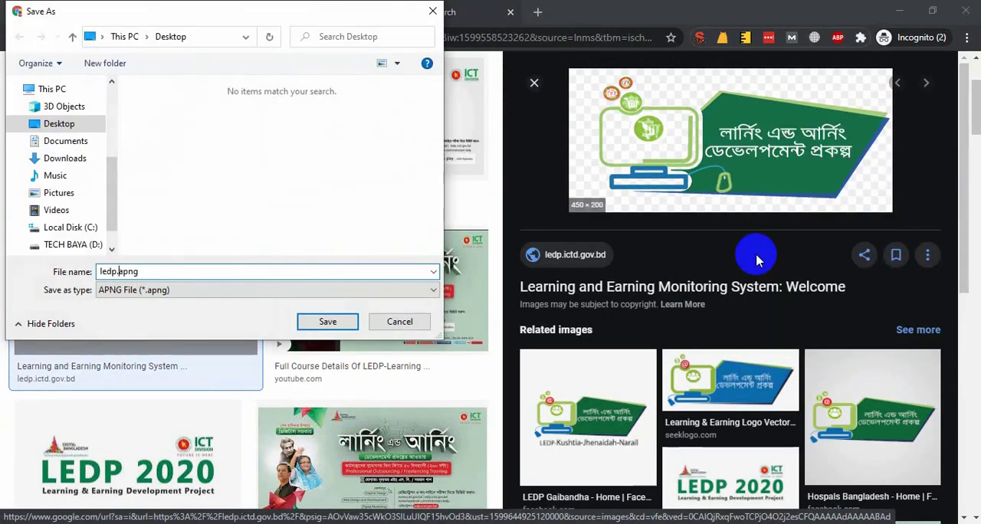
pyautogui.press('Return')
pyautogui.click(230, 12)
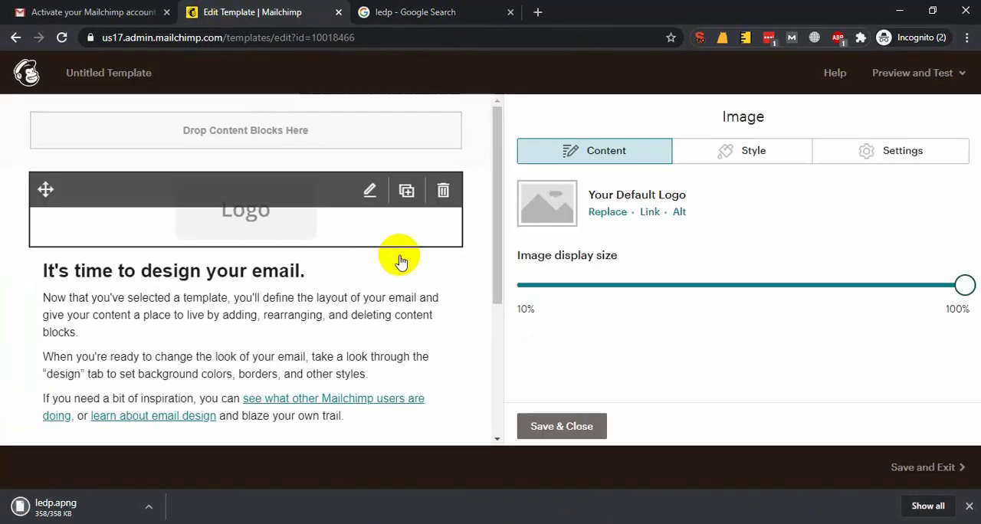
pyautogui.click(617, 213)
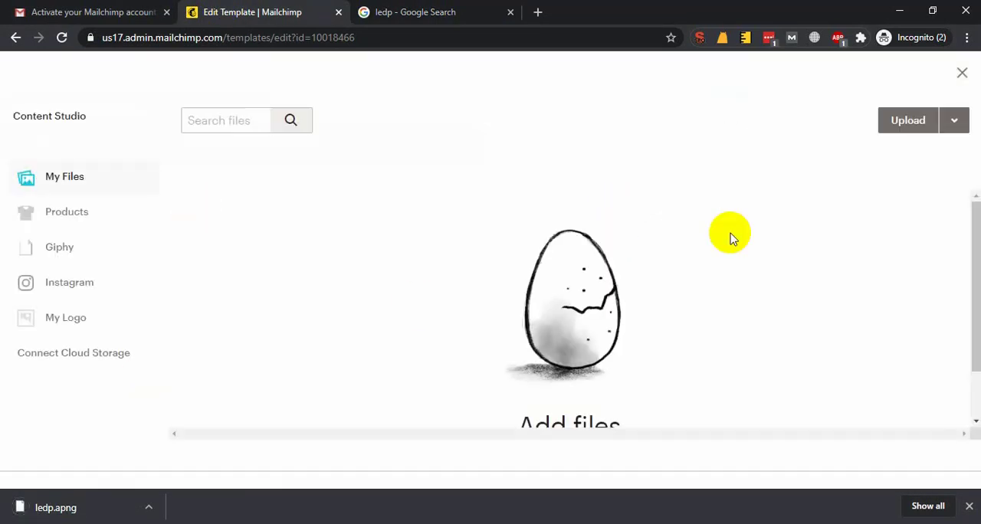
pyautogui.click(903, 123)
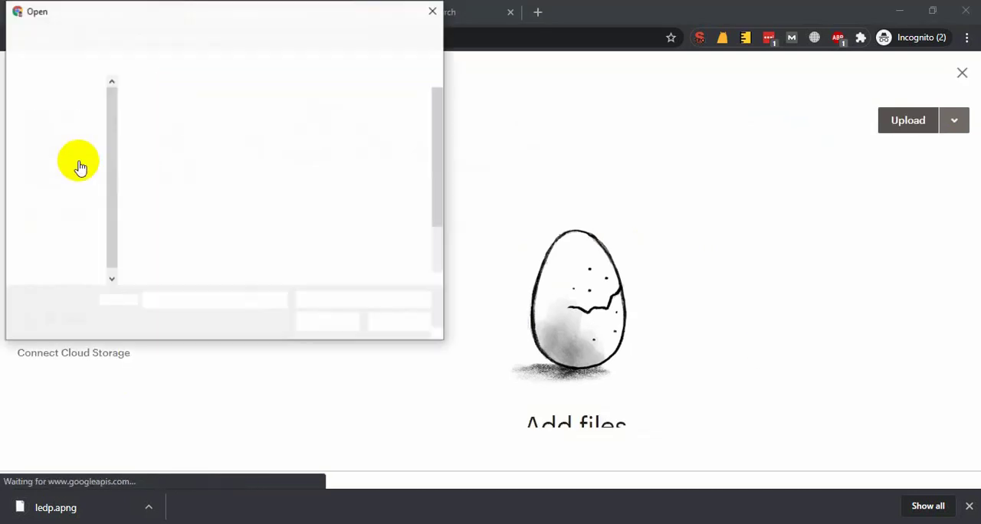
pyautogui.click(63, 141)
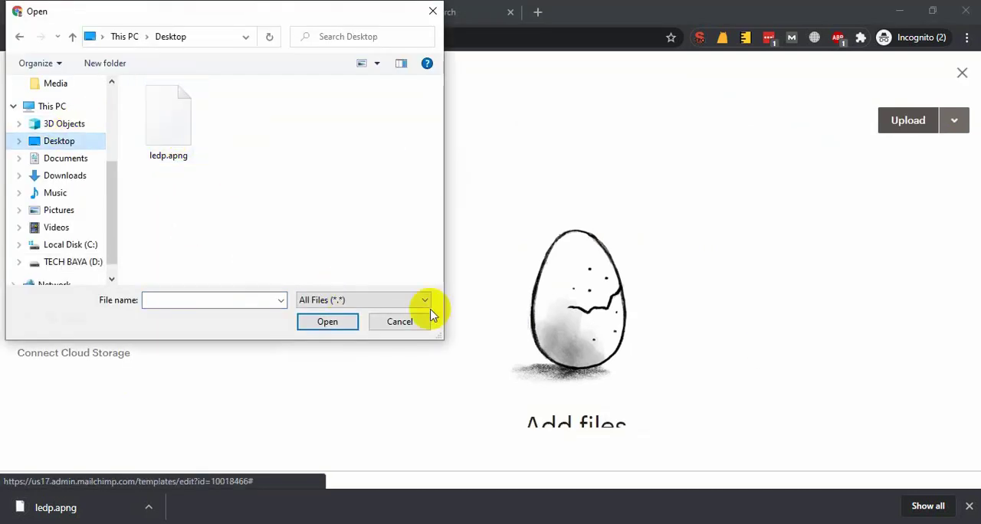
pyautogui.click(399, 322)
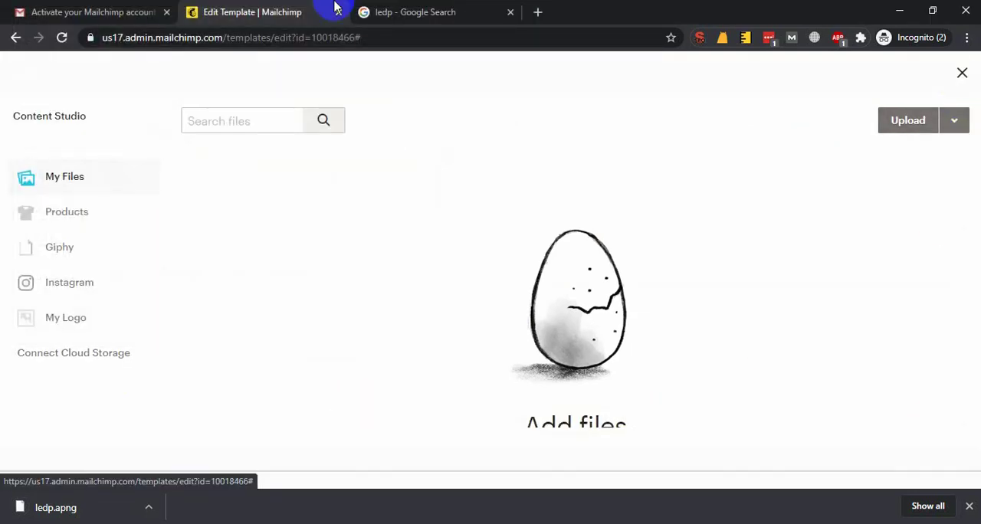
# Return to the "ledp" image results and browse related images to open the 960 × 502 LEDP 2020 logo from Facebook
pyautogui.click(406, 11)
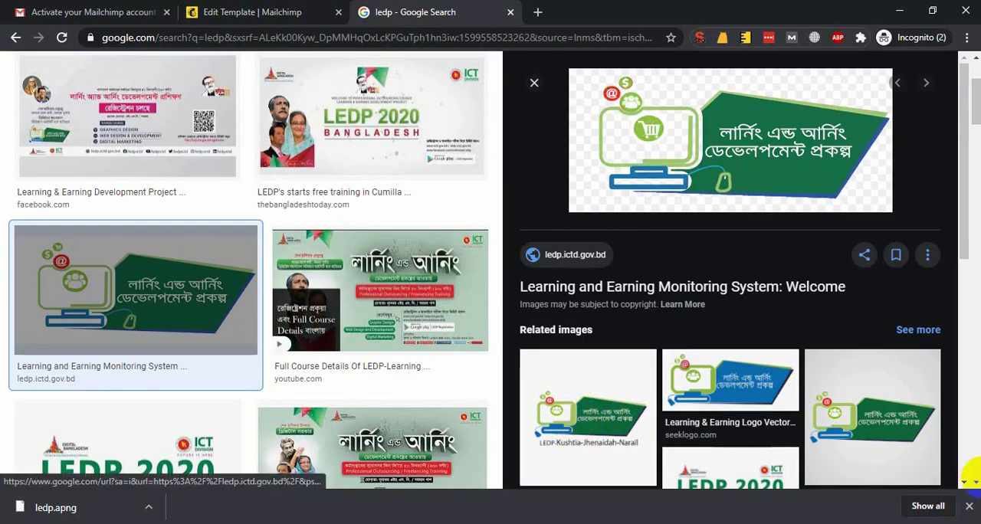
pyautogui.click(150, 509)
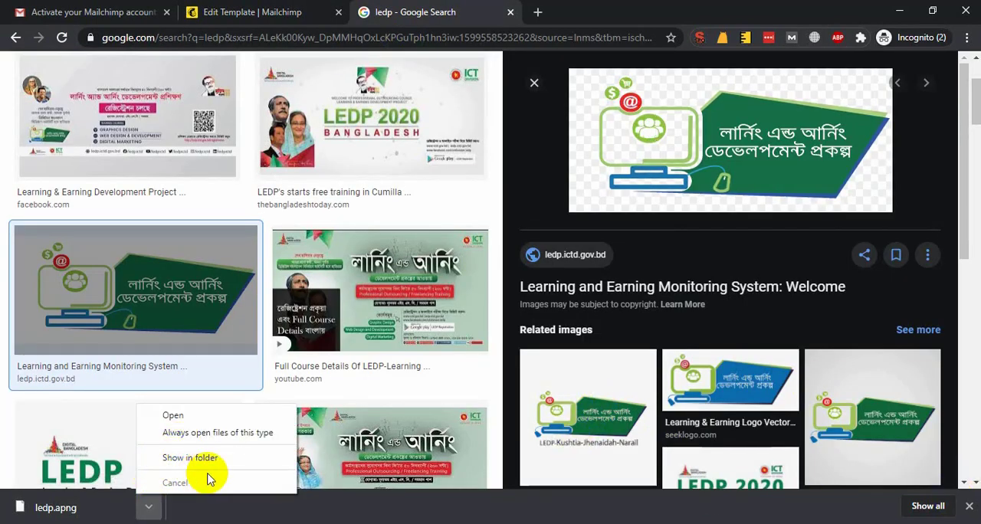
pyautogui.click(970, 506)
pyautogui.click(581, 397)
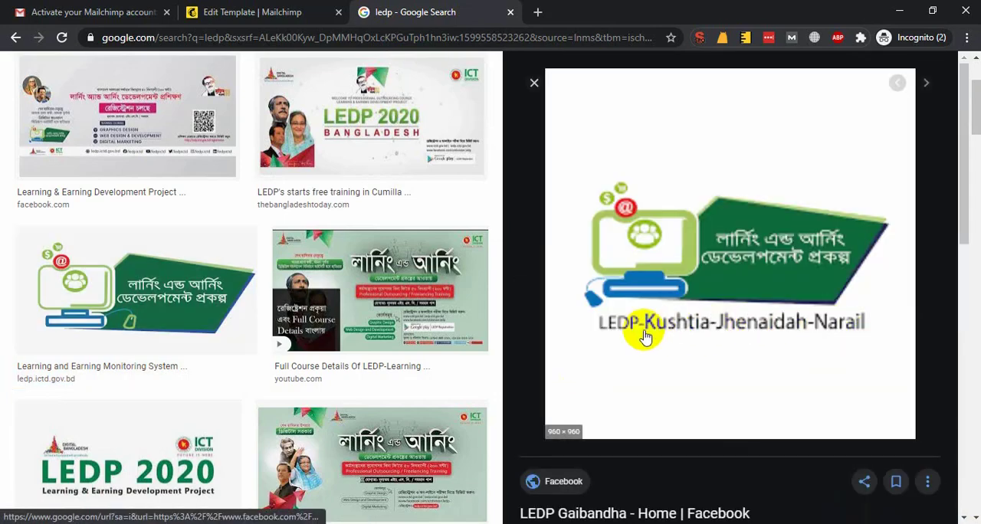
pyautogui.scroll(-4, 866, 345)
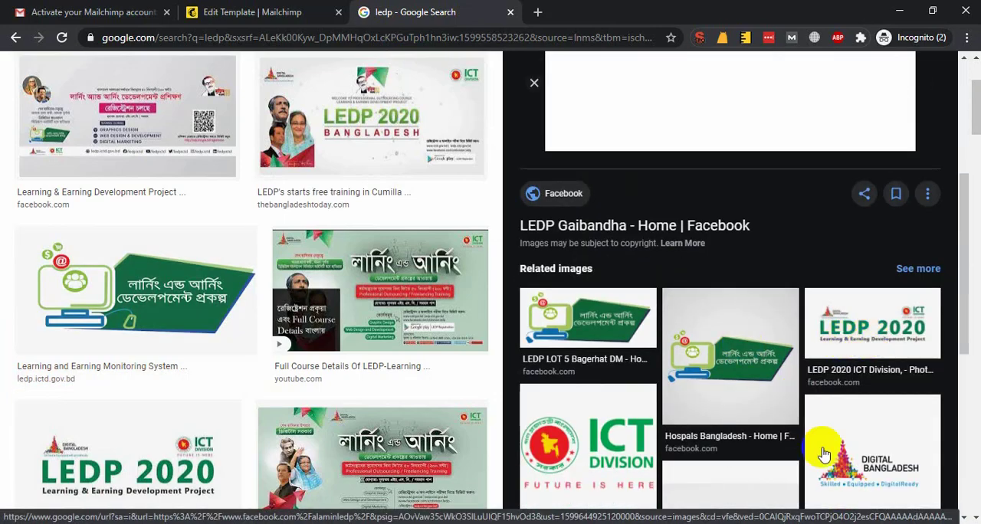
pyautogui.click(824, 454)
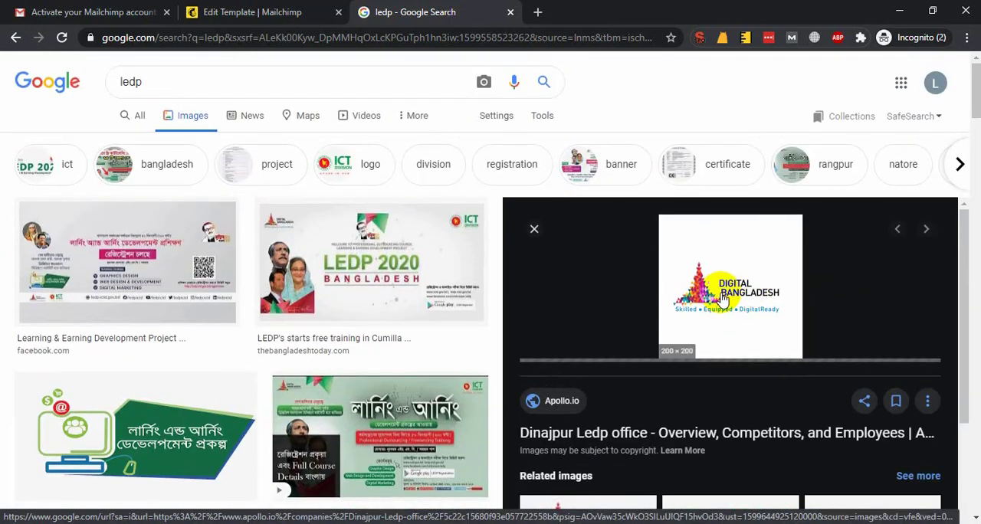
pyautogui.scroll(-4, 723, 299)
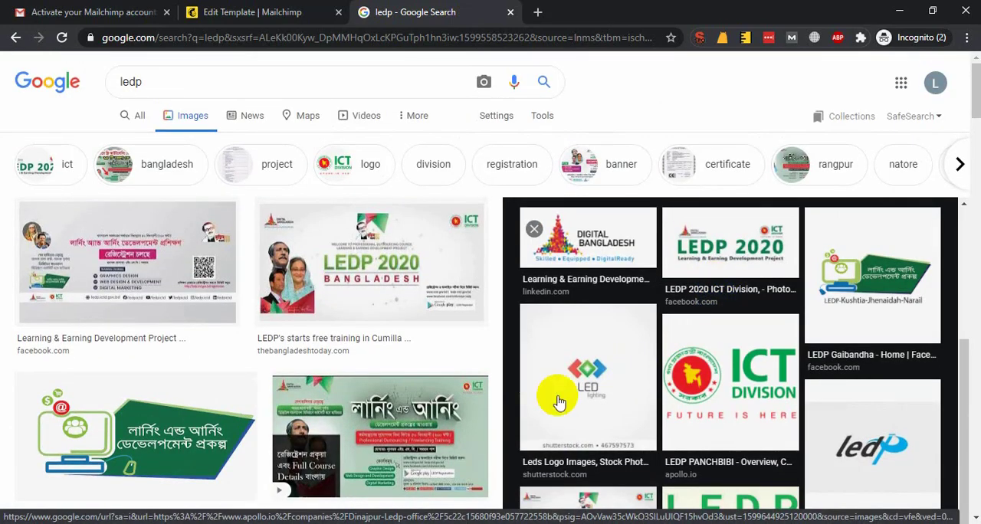
pyautogui.click(753, 402)
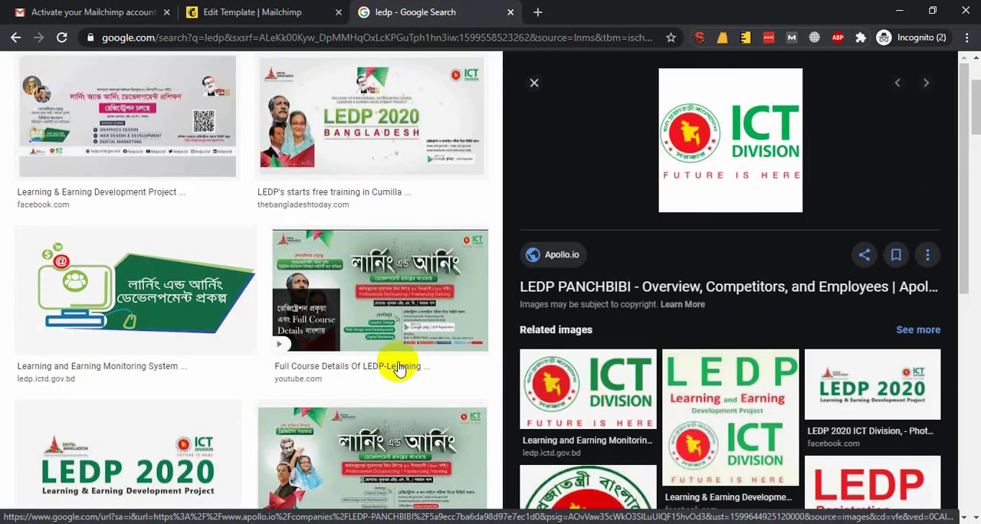
pyautogui.scroll(-2, 874, 441)
pyautogui.click(851, 319)
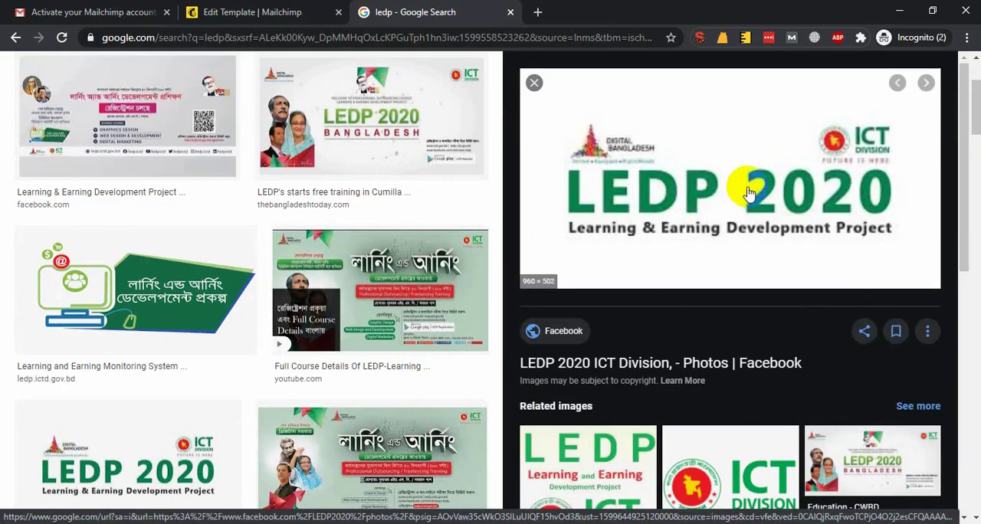
# Save the LEDP 2020 logo image to the Desktop as ledp.jpg
pyautogui.rightClick(721, 201)
pyautogui.click(769, 317)
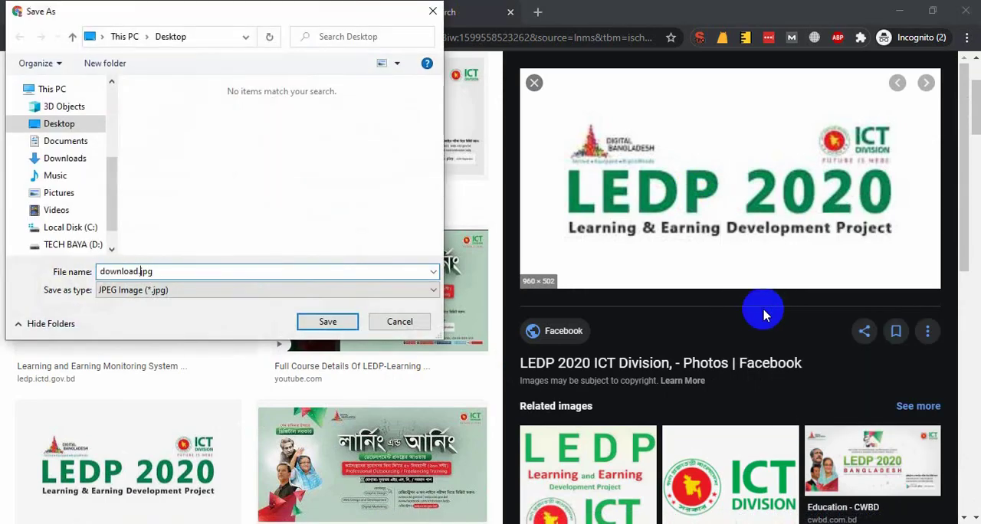
pyautogui.press('Return')
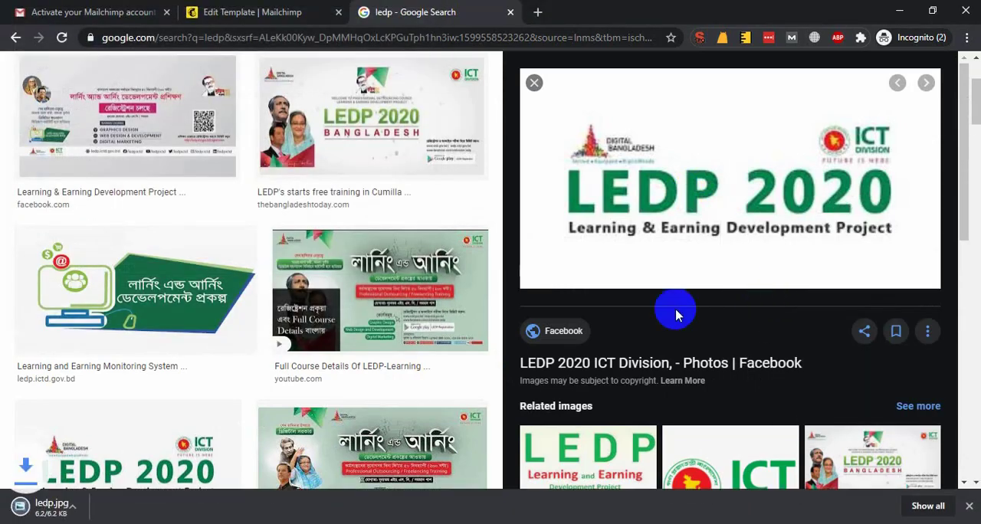
# Delete ledp.apng from the Desktop folder in File Explorer and close the window
pyautogui.press('super+e')
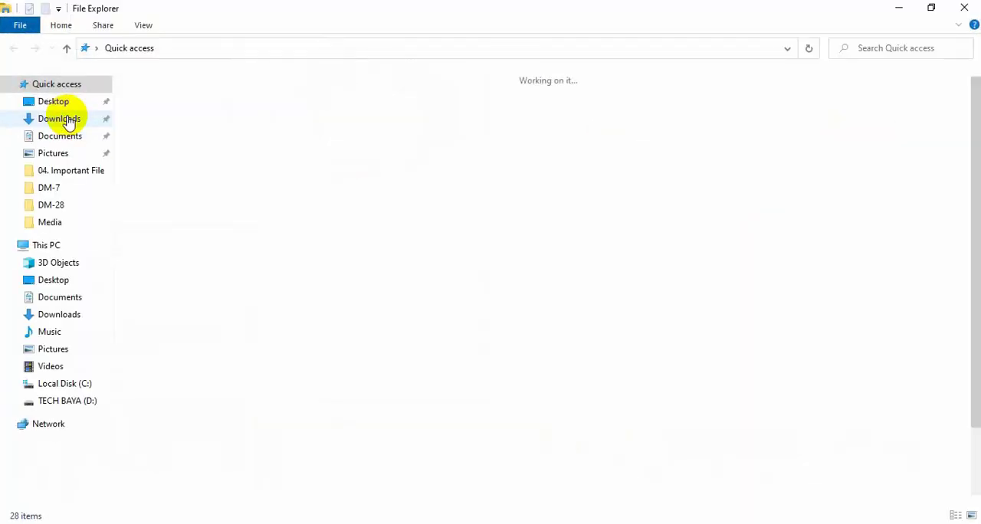
pyautogui.click(62, 118)
pyautogui.click(43, 102)
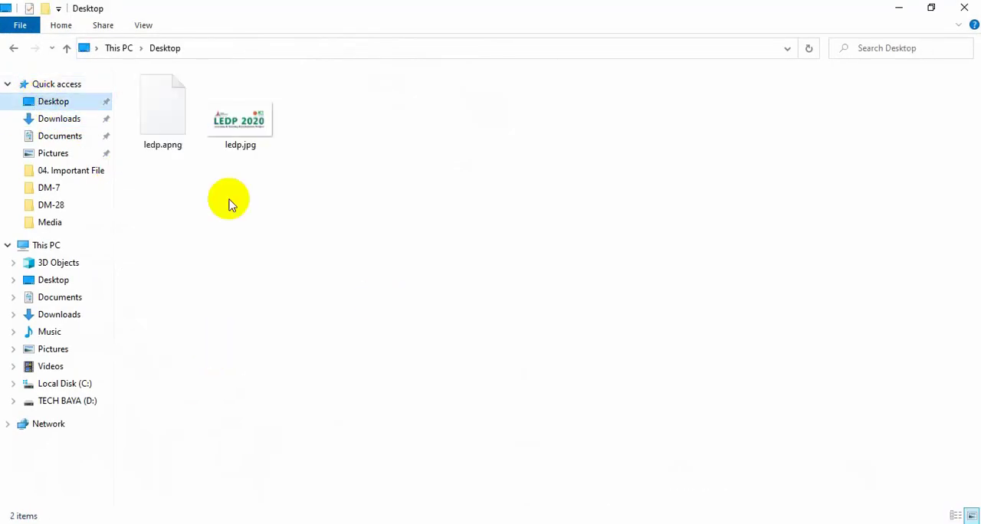
pyautogui.click(162, 131)
pyautogui.press('Delete')
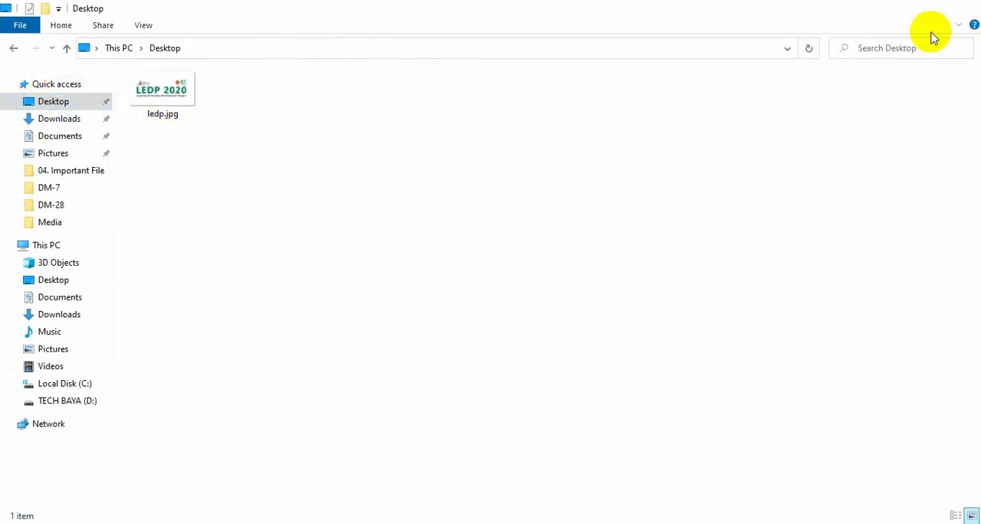
pyautogui.click(964, 9)
# Replace the template's default logo with ledp.jpg uploaded from the Desktop, and save the image block
pyautogui.click(324, 11)
pyautogui.click(637, 205)
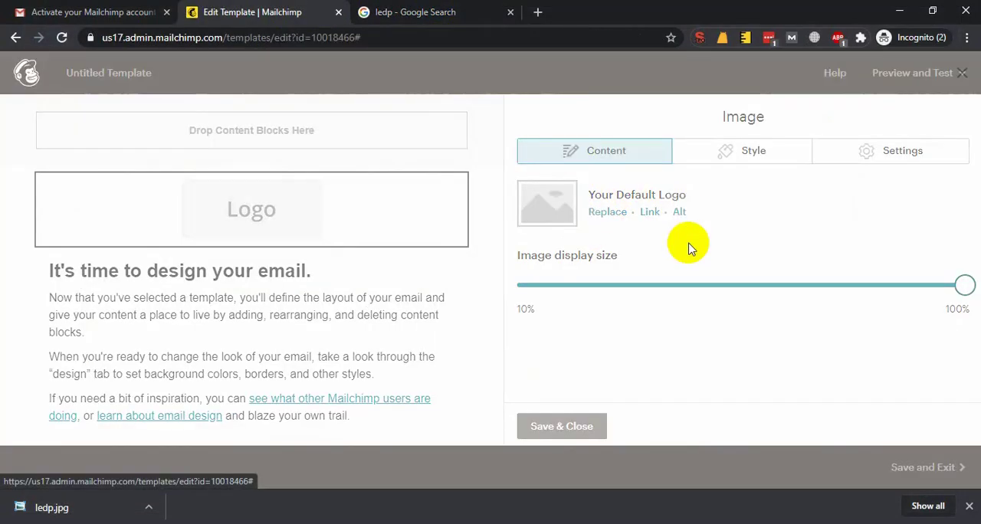
pyautogui.click(904, 132)
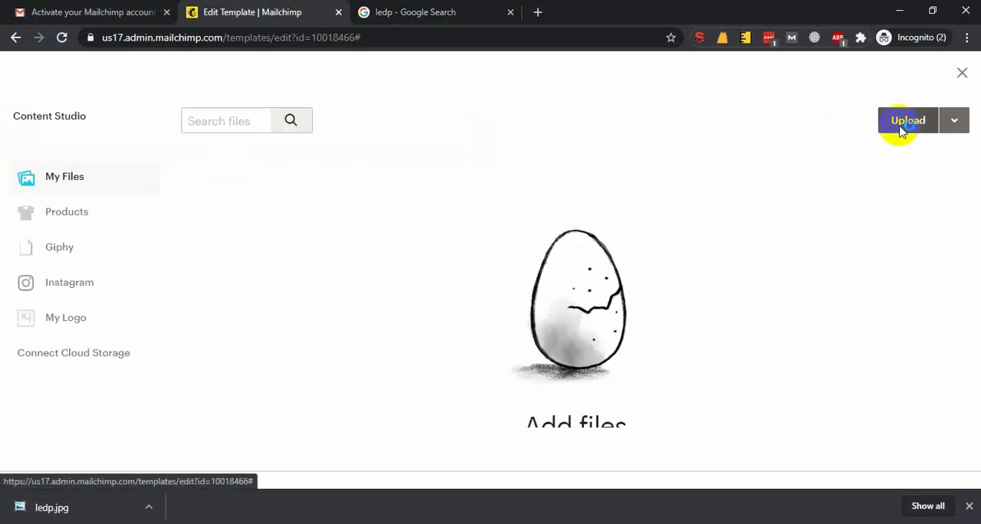
pyautogui.click(60, 141)
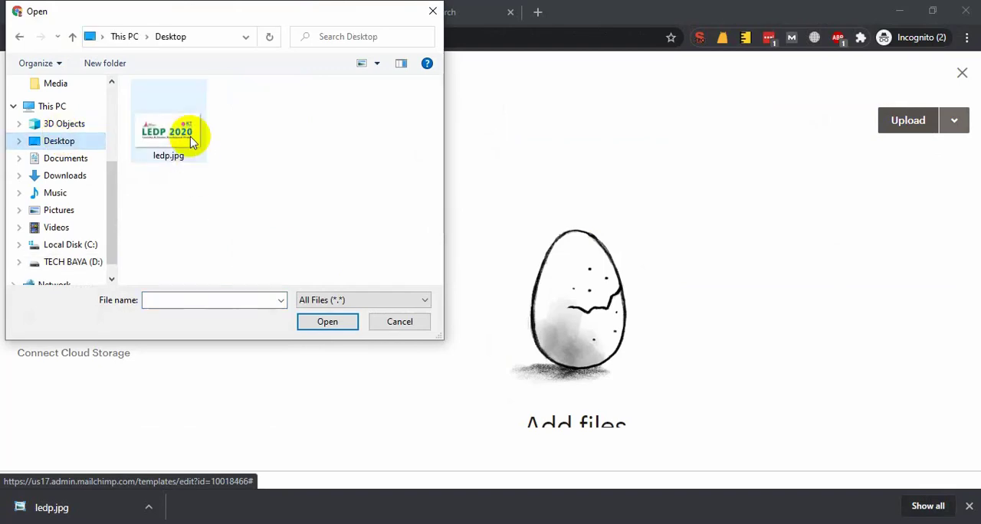
pyautogui.doubleClick(190, 140)
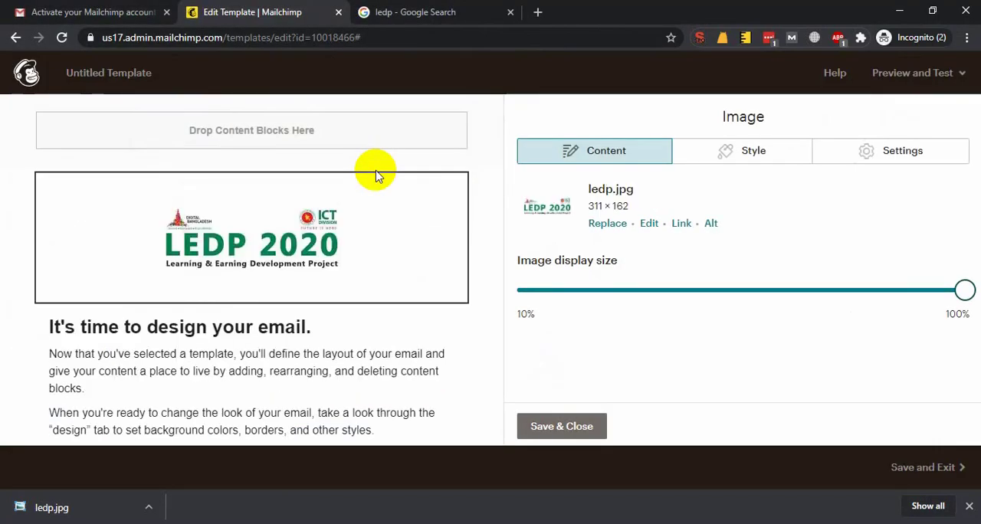
pyautogui.click(563, 427)
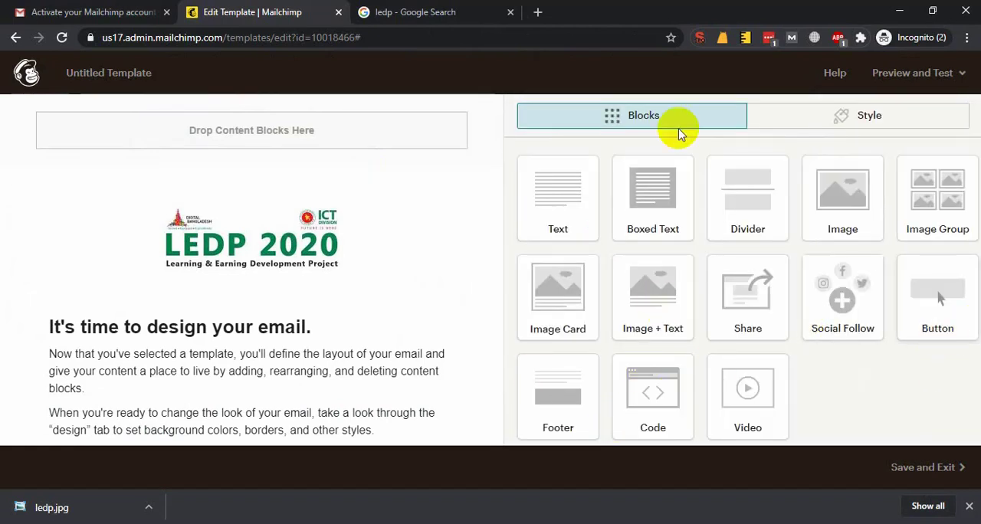
# Open mailchimp.com in a new browser tab, go to the account dashboard, and place the tab beside the template editor's tab
pyautogui.click(538, 13)
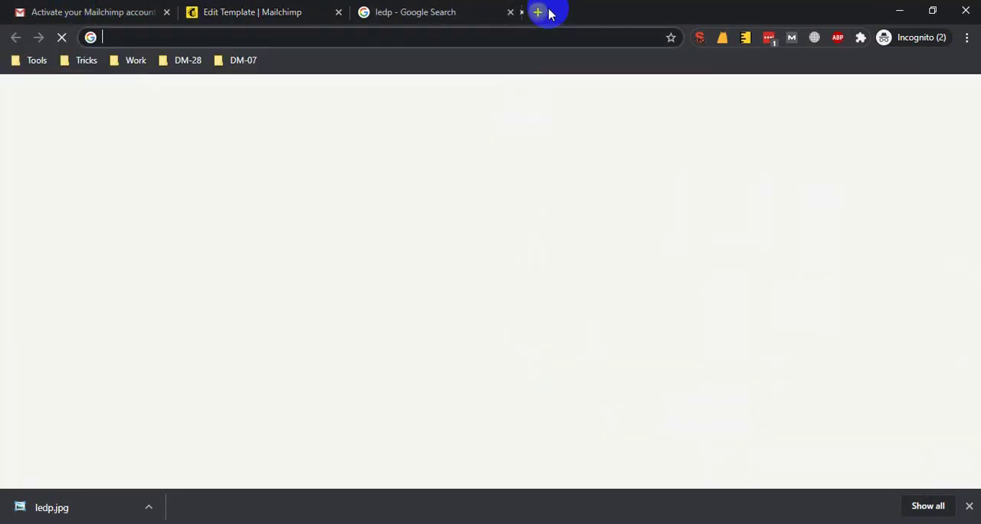
pyautogui.write('mailc')
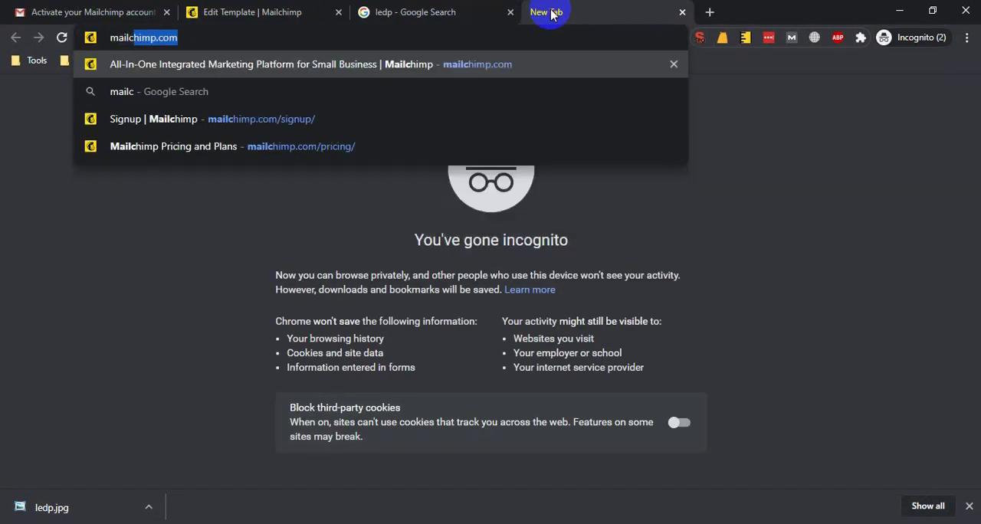
pyautogui.write('hi')
pyautogui.press('Return')
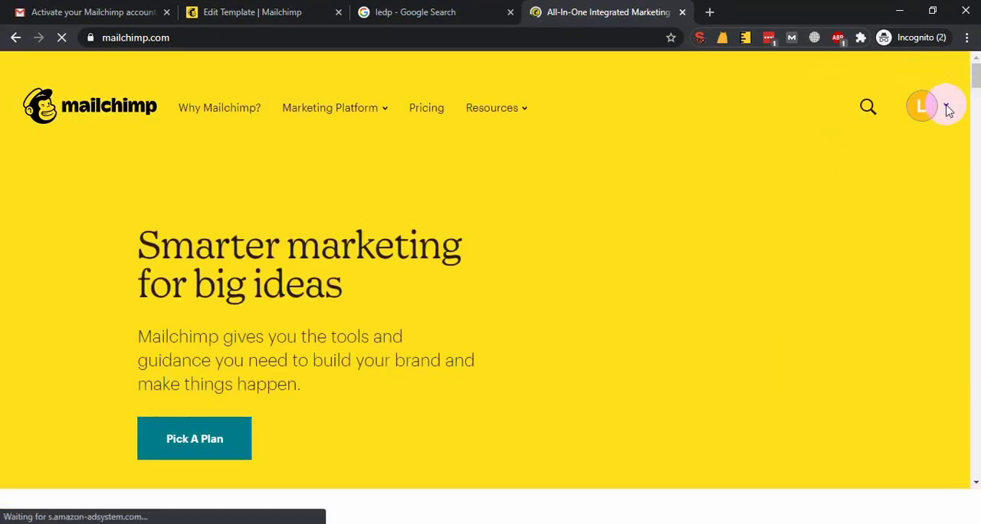
pyautogui.click(945, 108)
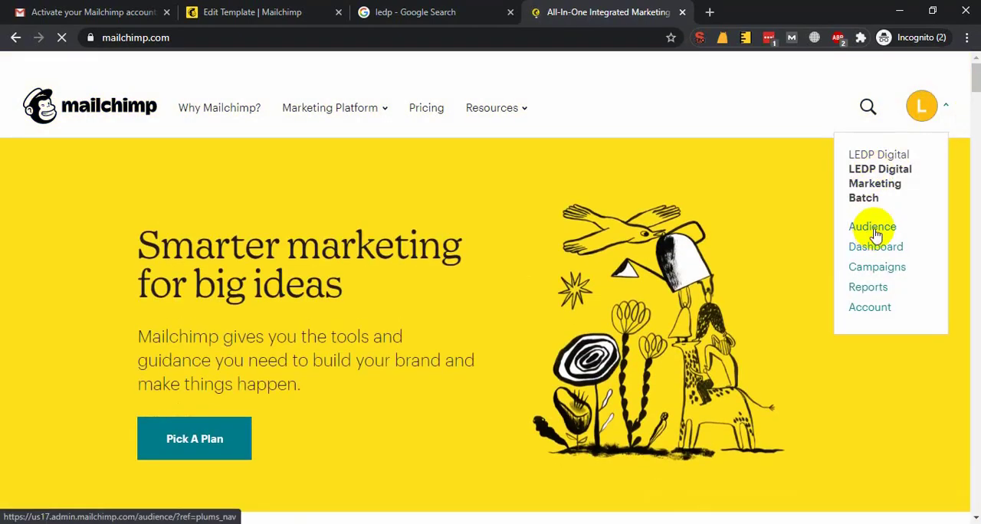
pyautogui.click(874, 228)
pyautogui.moveTo(568, 14); pyautogui.dragTo(434, 7)
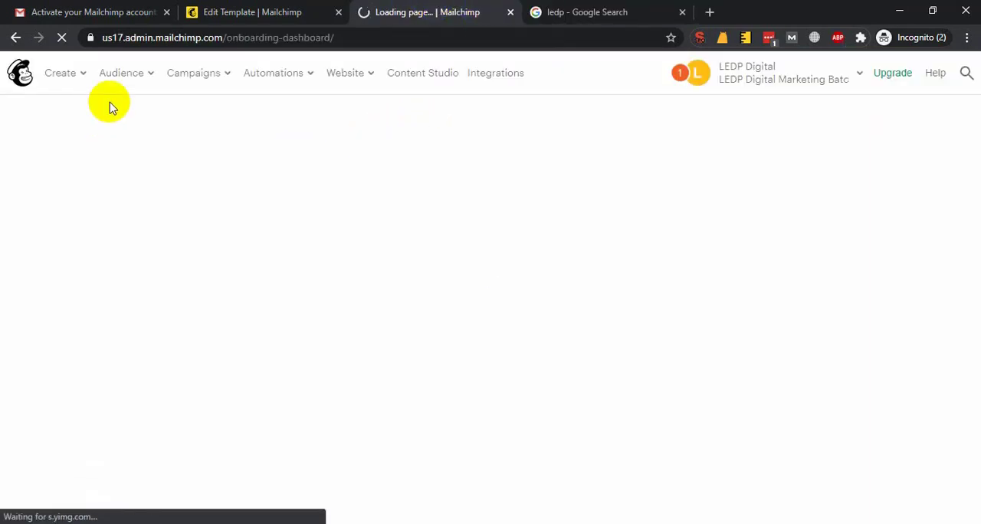
# Open the Audience dashboard in a separate browser tab and switch to it
pyautogui.click(152, 74)
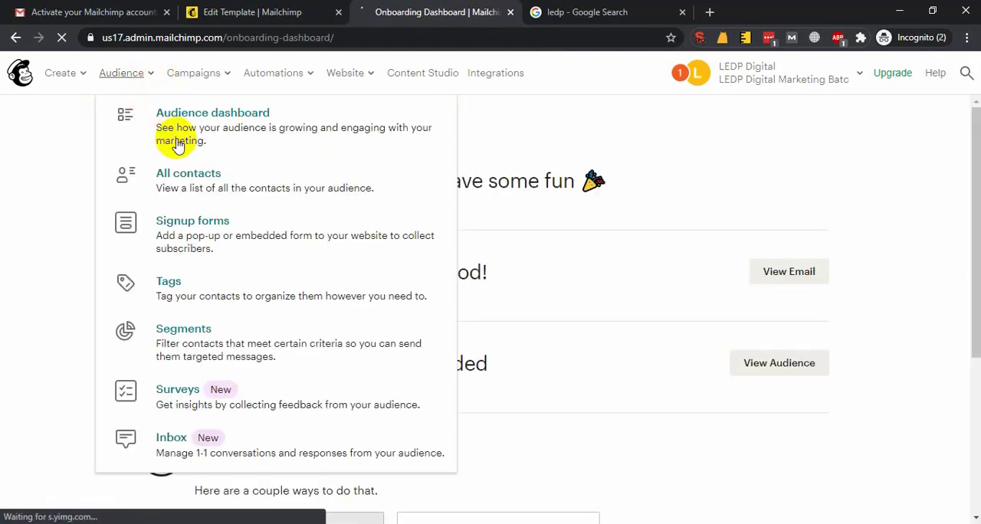
pyautogui.middleClick(246, 128)
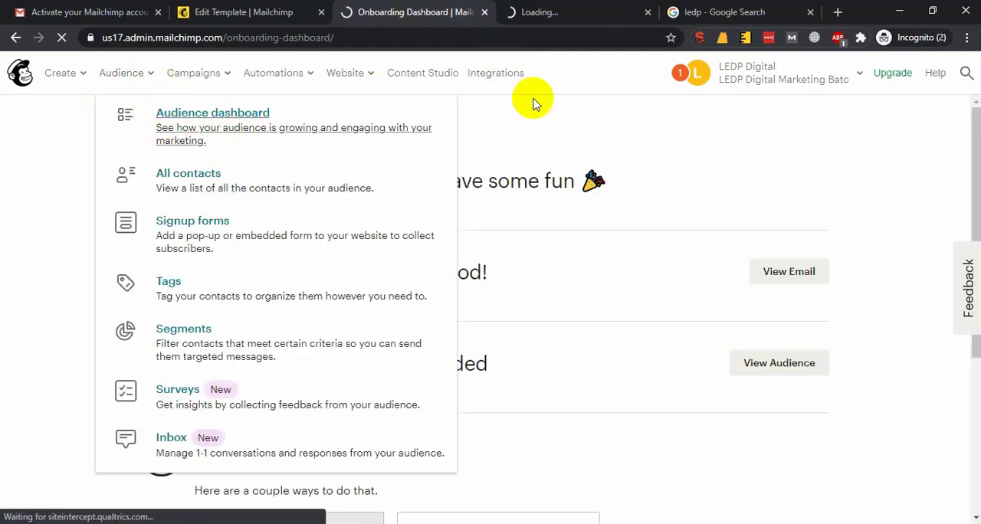
pyautogui.click(546, 14)
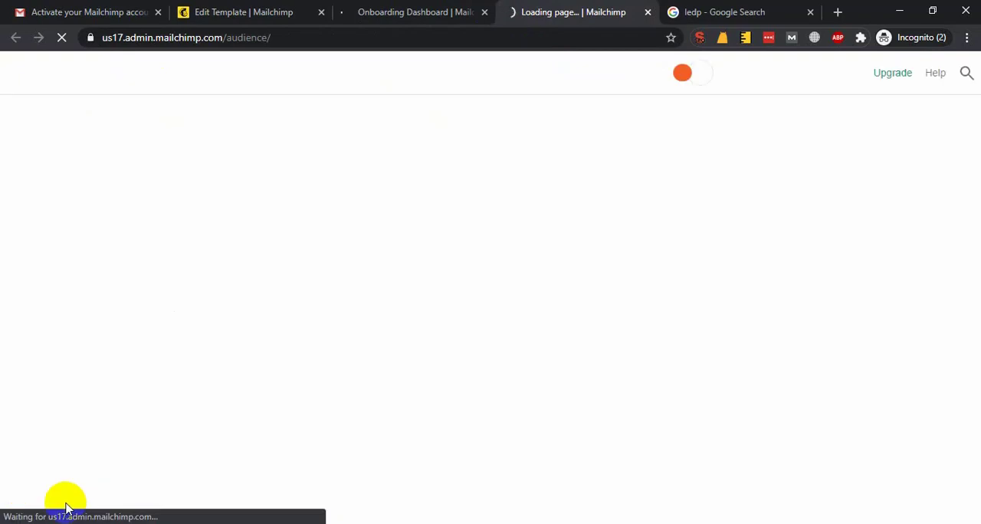
pyautogui.click(192, 523)
pyautogui.click(307, 399)
pyautogui.click(493, 2)
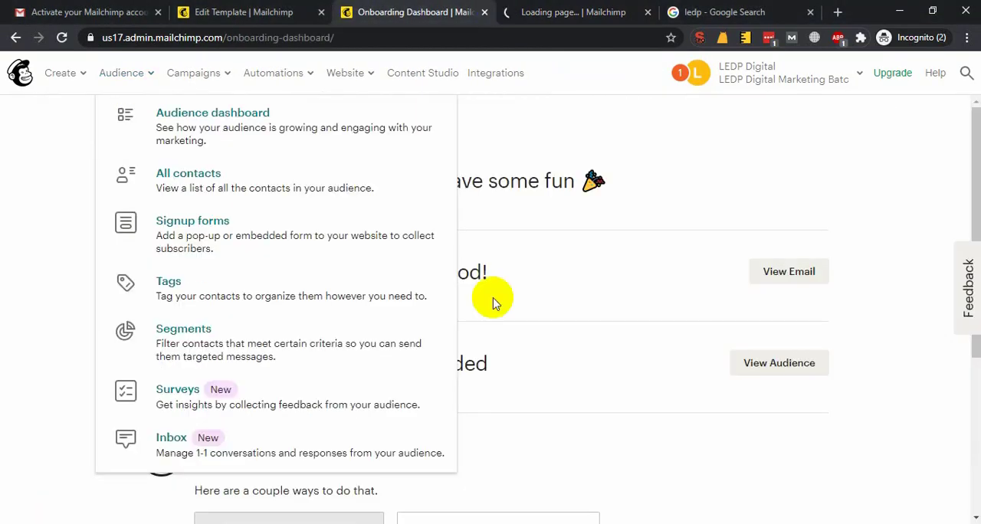
pyautogui.hotkey('ctrl', 'Tab')
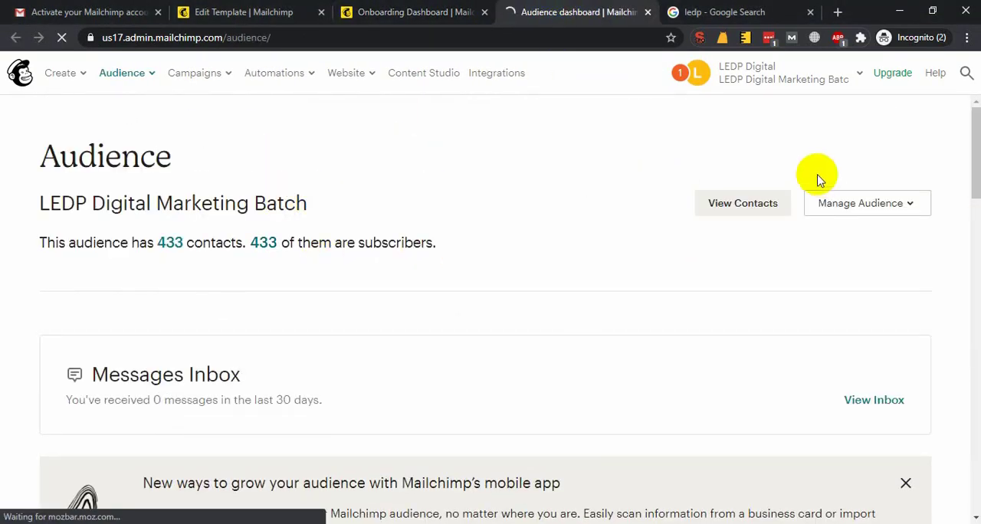
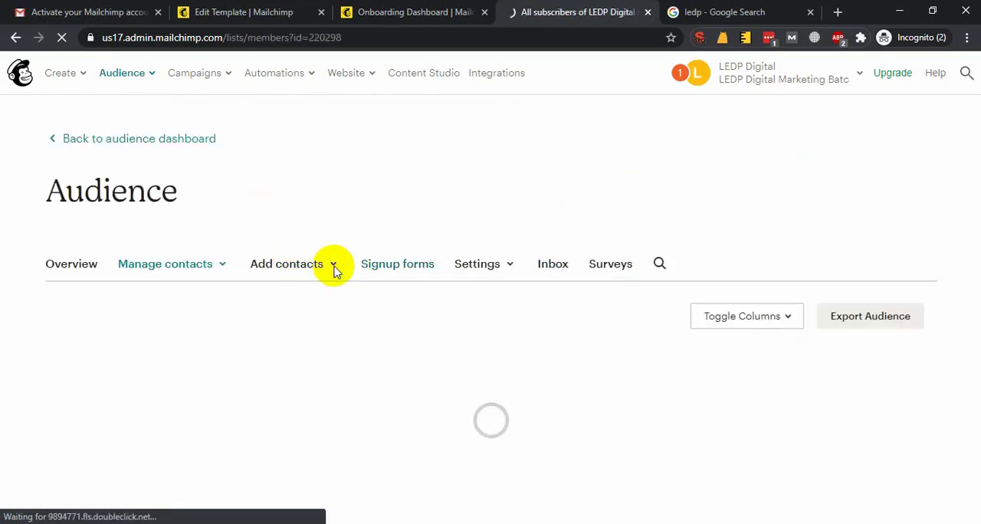
# Review the contact import's copy-and-paste method and the email list in Notepad, and exit the import
pyautogui.click(322, 373)
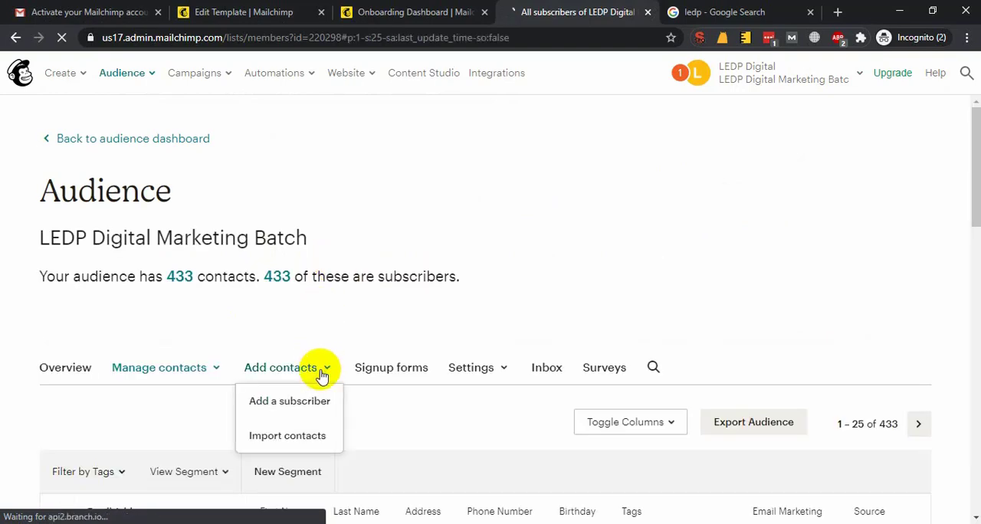
pyautogui.click(257, 442)
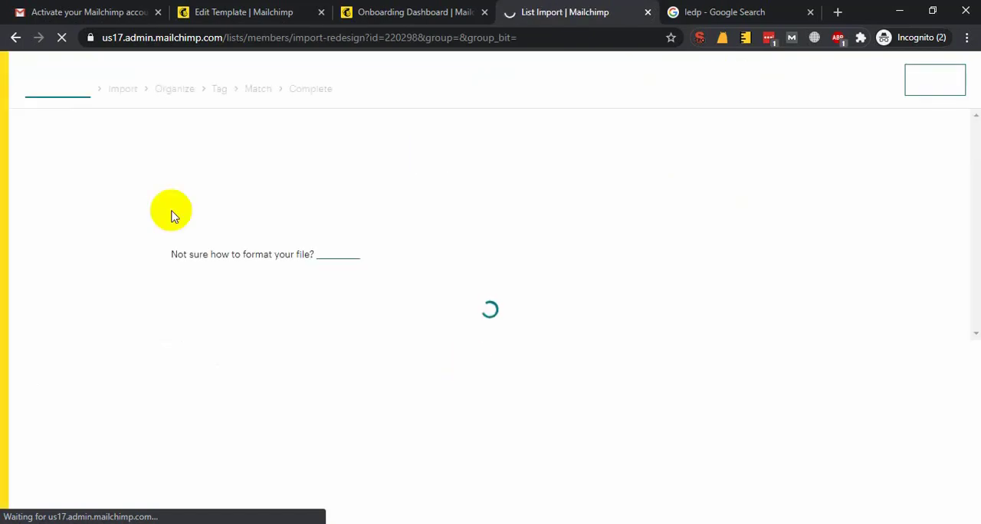
pyautogui.click(387, 523)
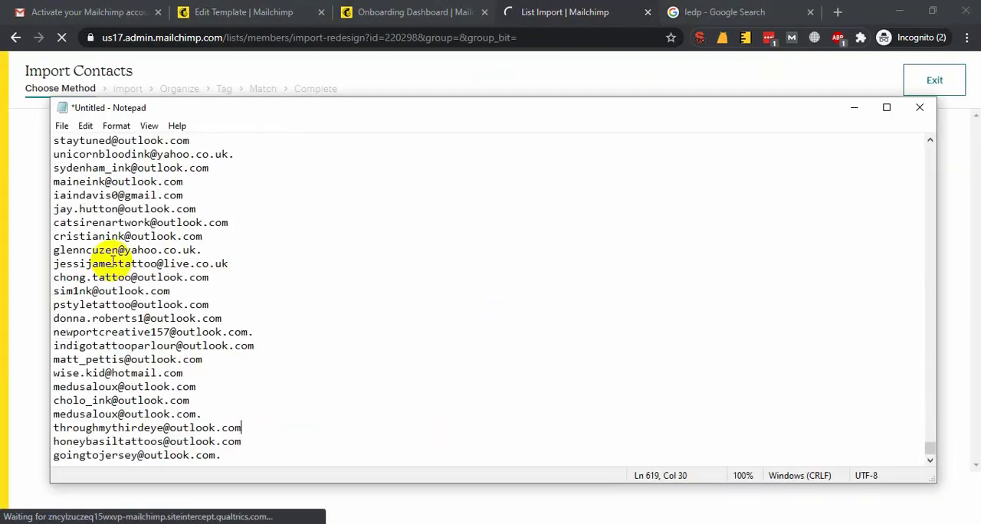
pyautogui.hotkey('ctrl', 'a')
pyautogui.click(268, 250)
pyautogui.click(542, 6)
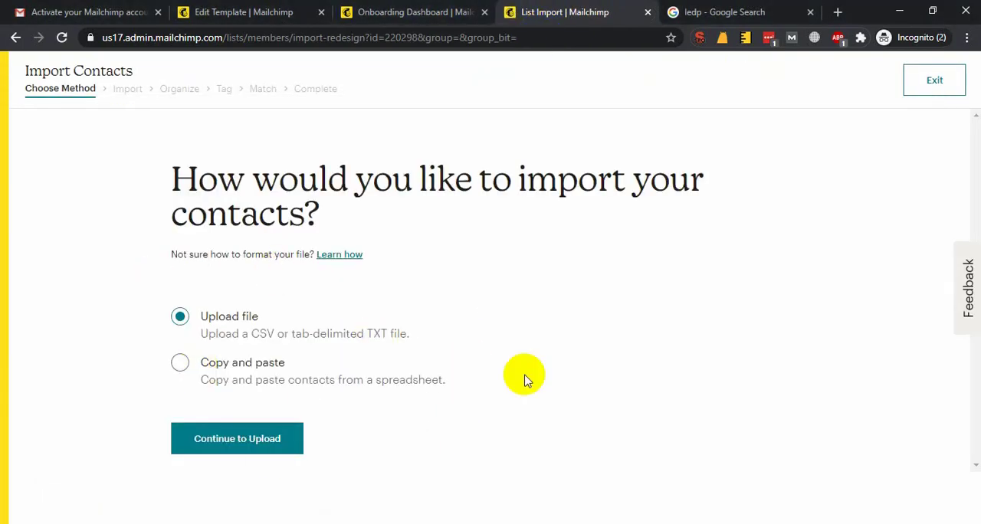
pyautogui.click(180, 364)
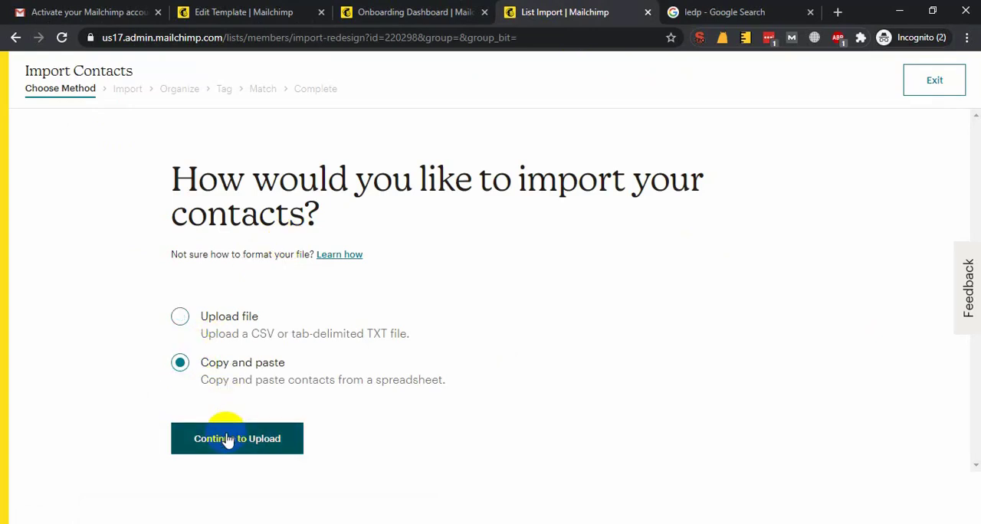
pyautogui.click(934, 80)
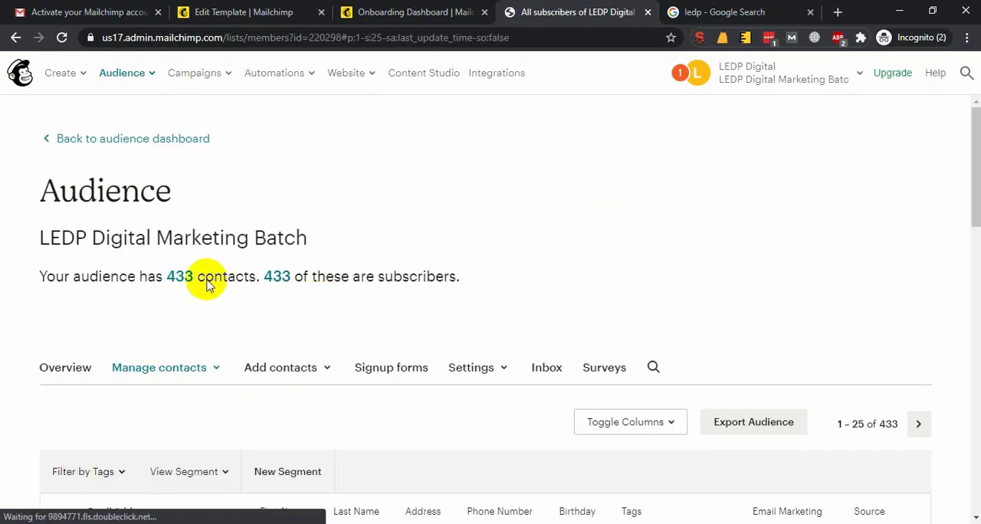
# Look through the audience's contact list, return to the audience dashboard, and close its browser tab
pyautogui.scroll(-5, 226, 295)
pyautogui.scroll(-5, 193, 260)
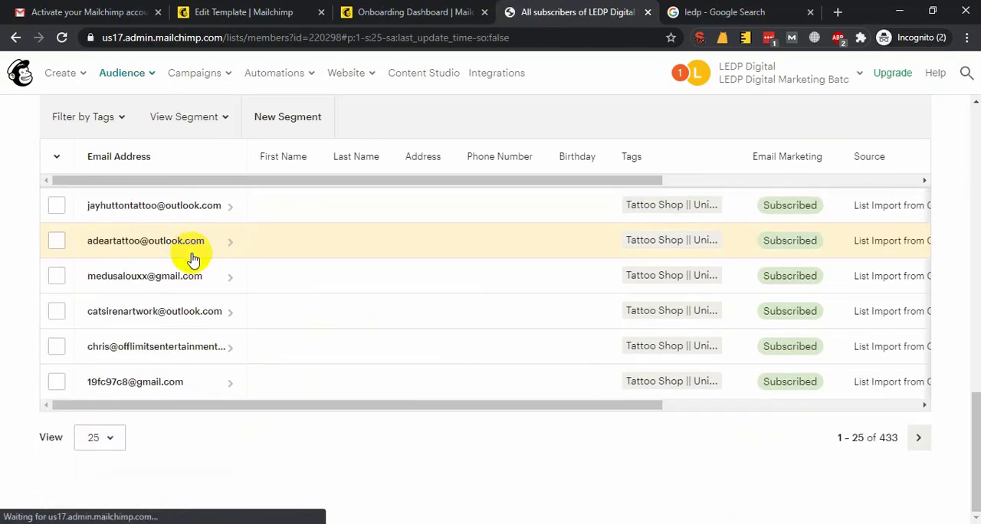
pyautogui.scroll(10, 302, 302)
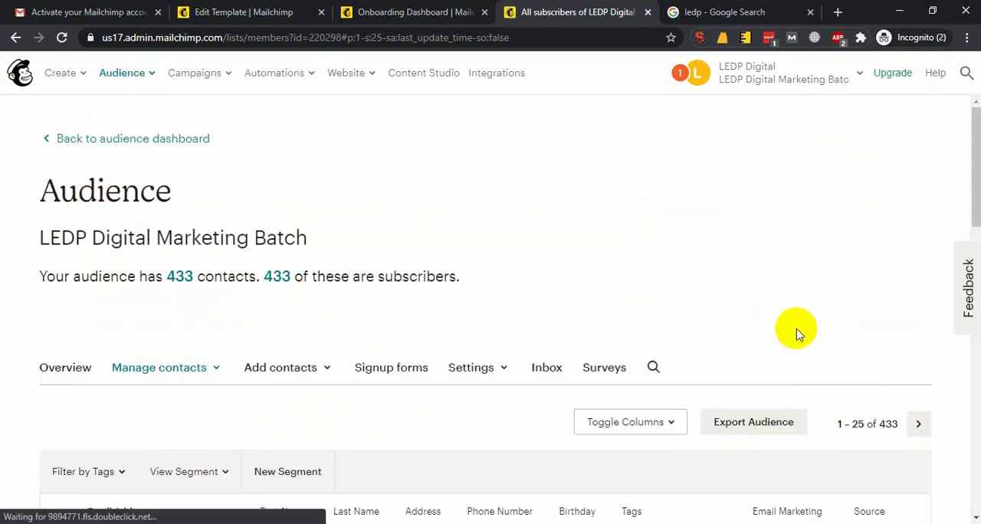
pyautogui.click(311, 43)
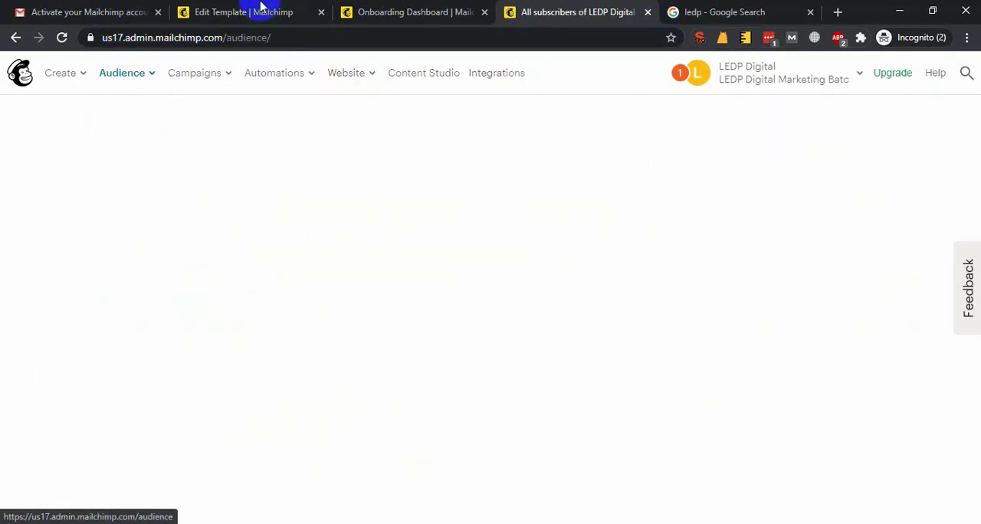
pyautogui.click(253, 12)
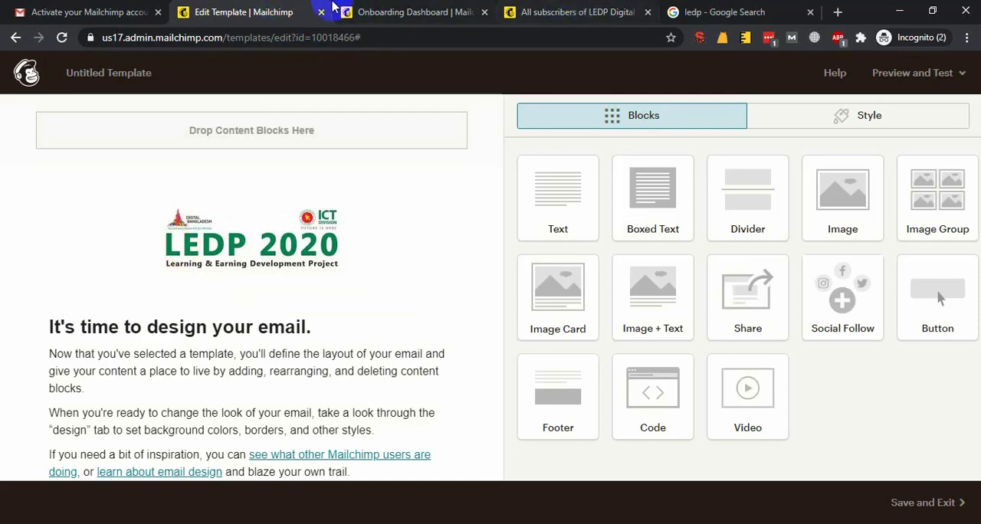
pyautogui.click(518, 11)
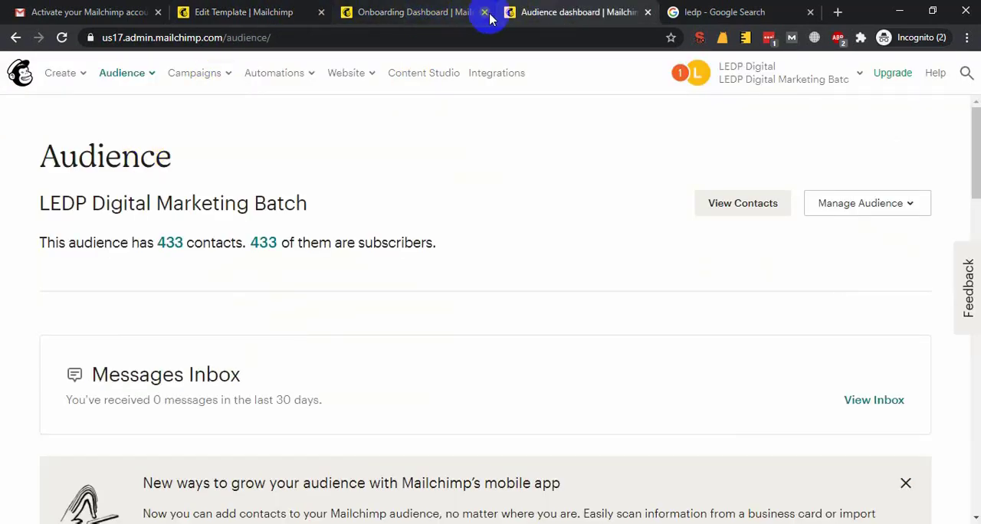
pyautogui.click(647, 12)
# Open the email template creation page in a new tab and examine the Featured and Basic layouts
pyautogui.click(379, 11)
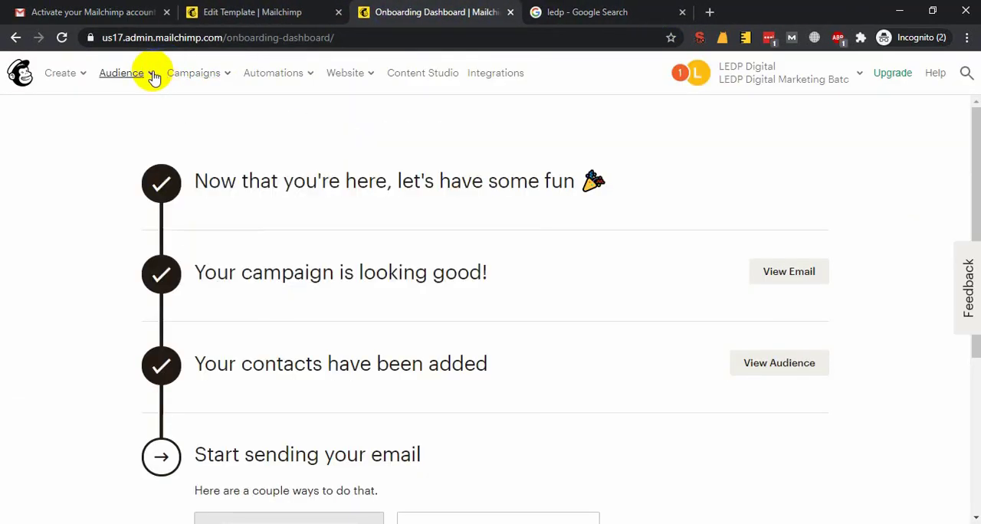
pyautogui.moveTo(60, 73)
pyautogui.rightClick(132, 224)
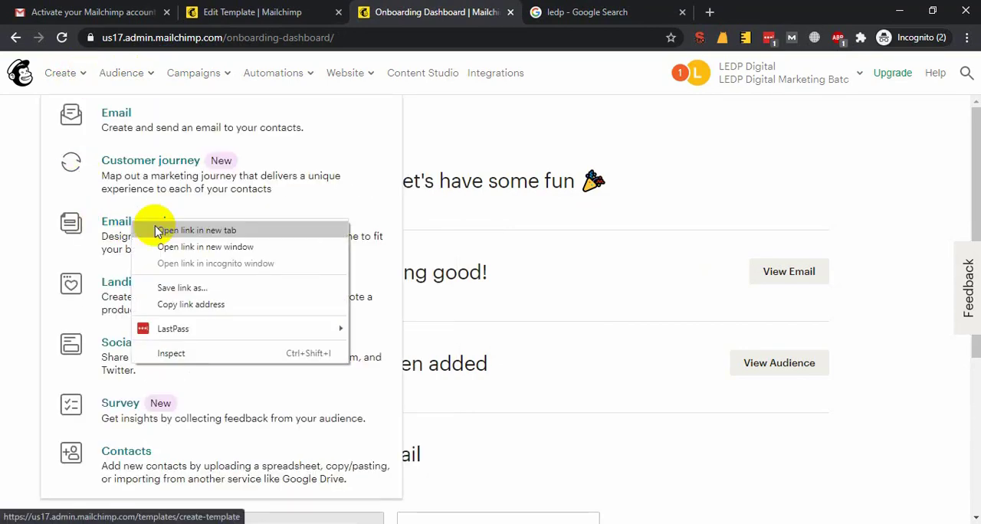
pyautogui.click(173, 230)
pyautogui.click(573, 6)
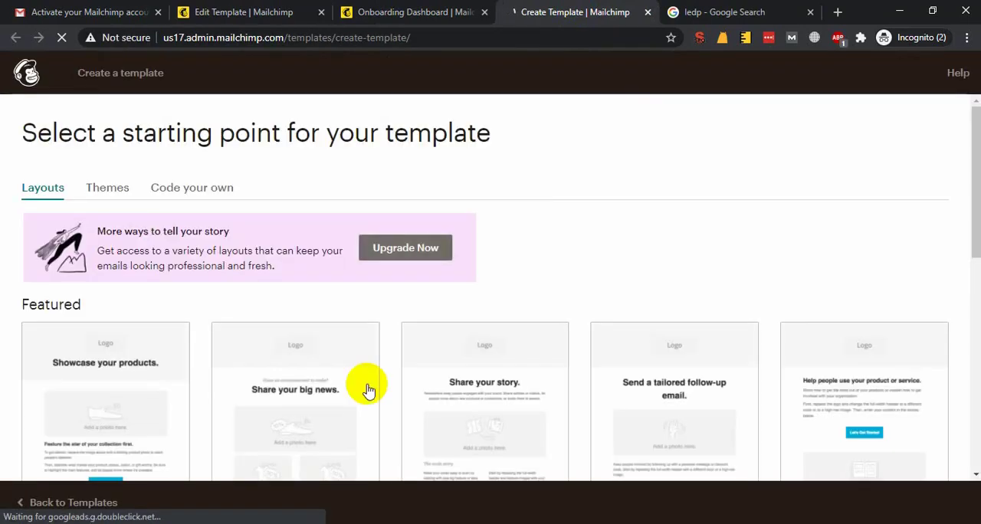
pyautogui.scroll(-1, 313, 377)
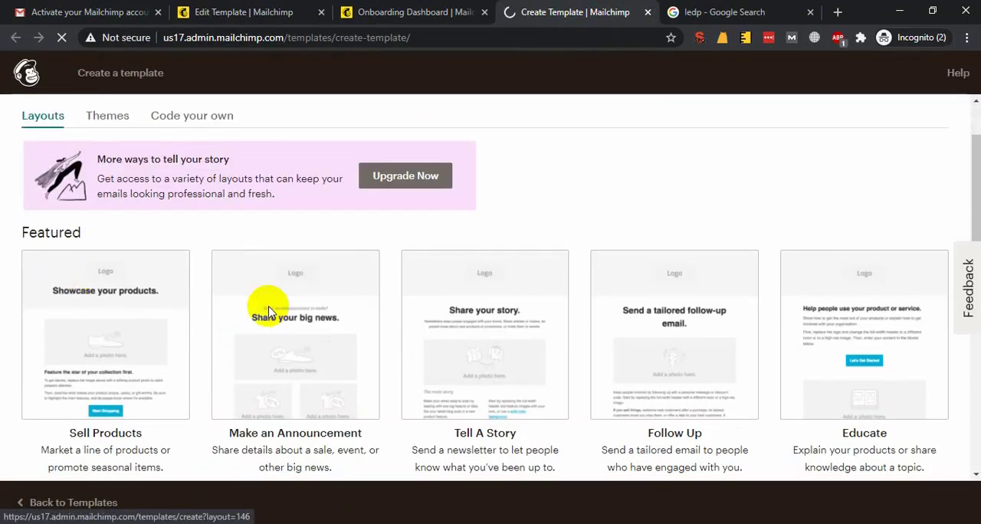
pyautogui.scroll(-5, 268, 311)
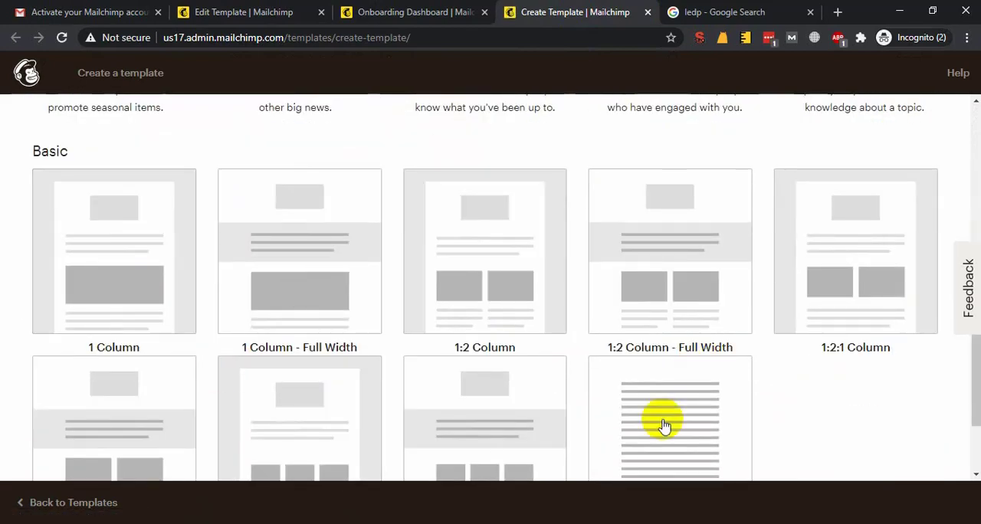
# Compare the template being edited with the Basic layouts, close the layout tab, and return to the template editor
pyautogui.click(270, 6)
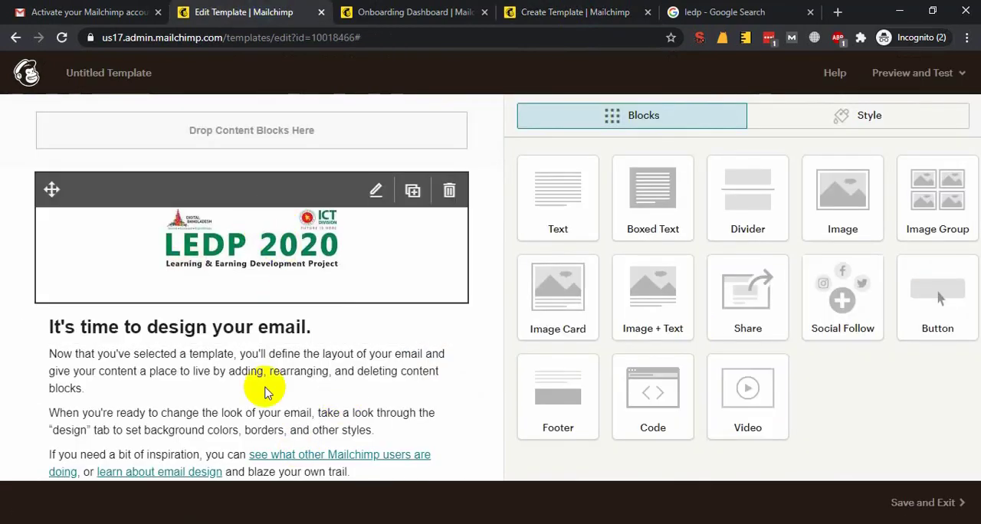
pyautogui.scroll(-3, 265, 393)
pyautogui.scroll(3, 258, 355)
pyautogui.click(621, 17)
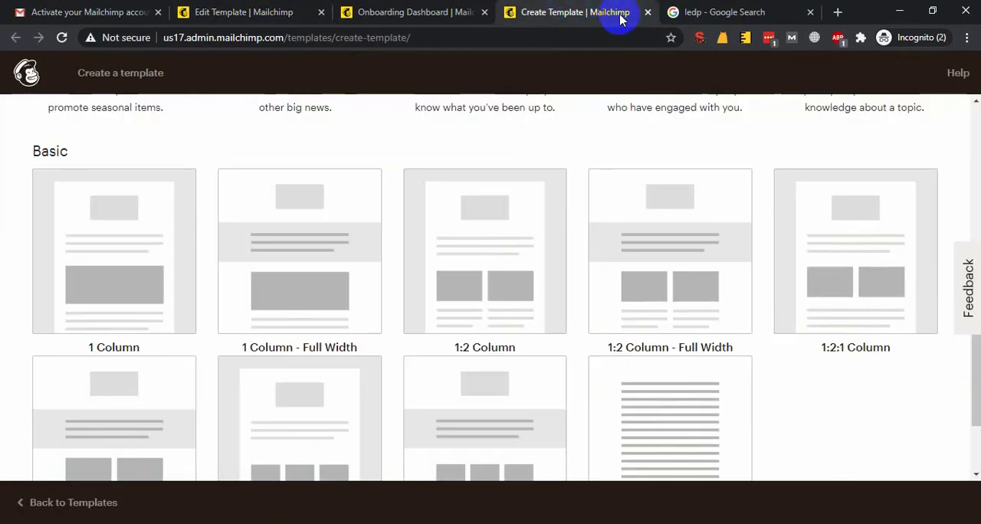
pyautogui.click(648, 13)
pyautogui.click(257, 10)
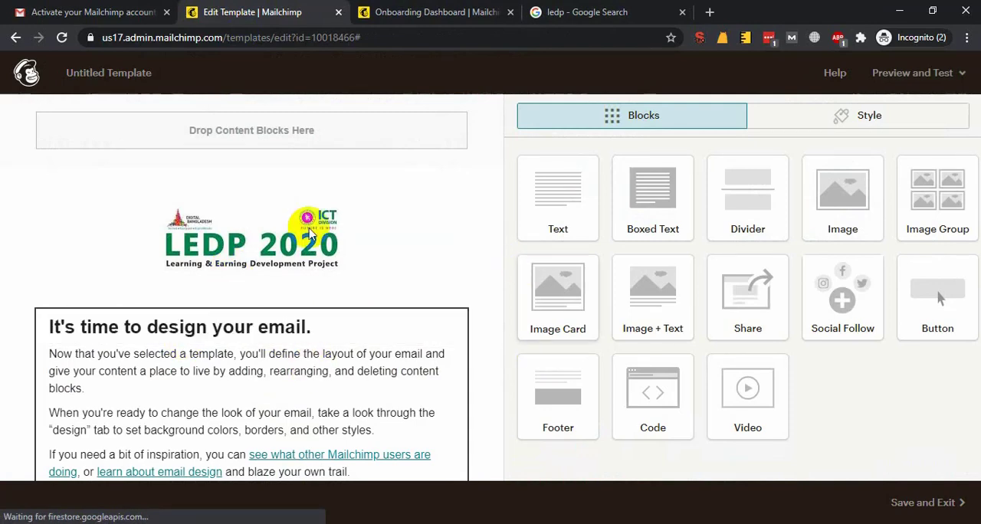
# Replace the wording of the text block's heading with "Learning & Earning Development Project", keeping the full stop
pyautogui.tripleClick(638, 248)
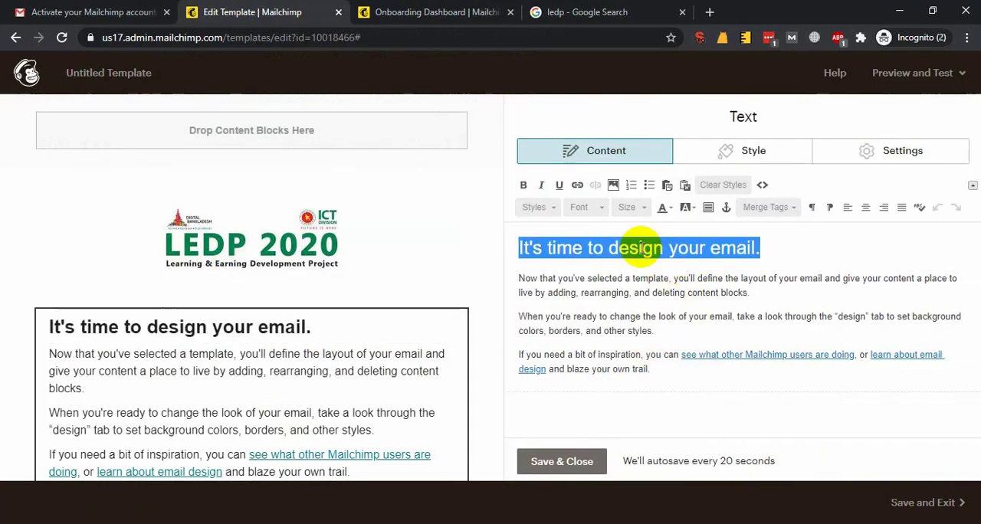
pyautogui.press('Right')
pyautogui.hotkey('ctrl', 'shift', 'Right')
pyautogui.hotkey('ctrl', 'shift', 'Right')
pyautogui.hotkey('ctrl', 'shift', 'Right')
pyautogui.hotkey('ctrl', 'shift', 'Right')
pyautogui.hotkey('ctrl', 'shift', 'Right')
pyautogui.hotkey('ctrl', 'shift', 'Right')
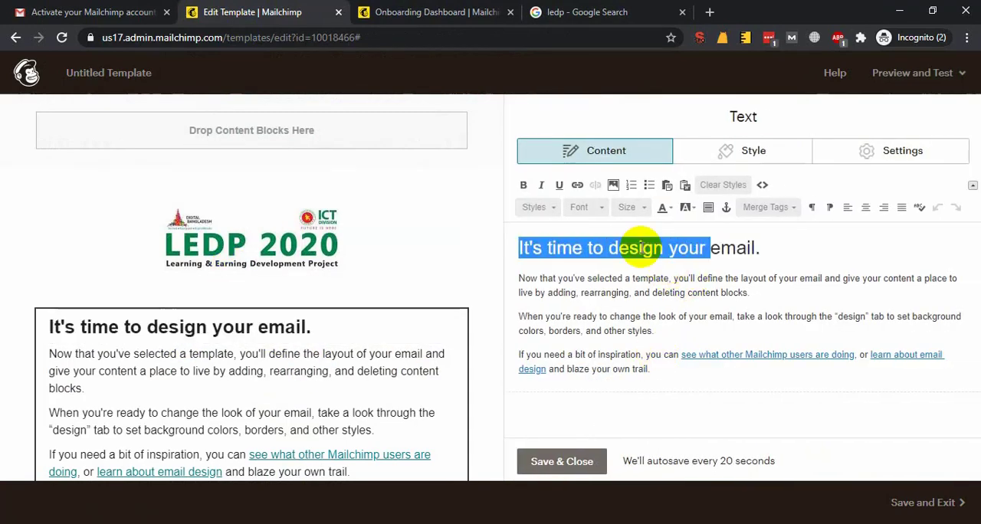
pyautogui.write('Learnring.')
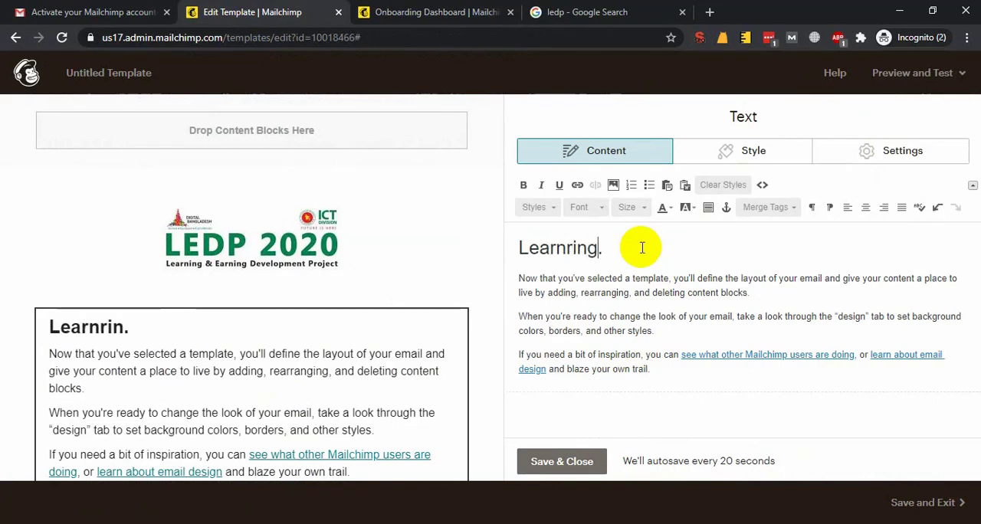
pyautogui.hotkey('ctrl', 'shift', 'Left')
pyautogui.write('Learning ')
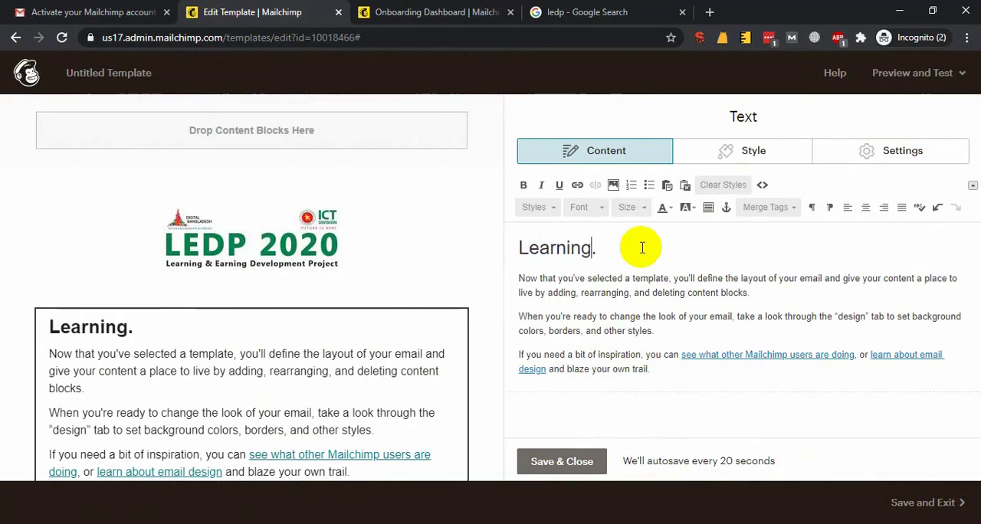
pyautogui.write('& Eanr')
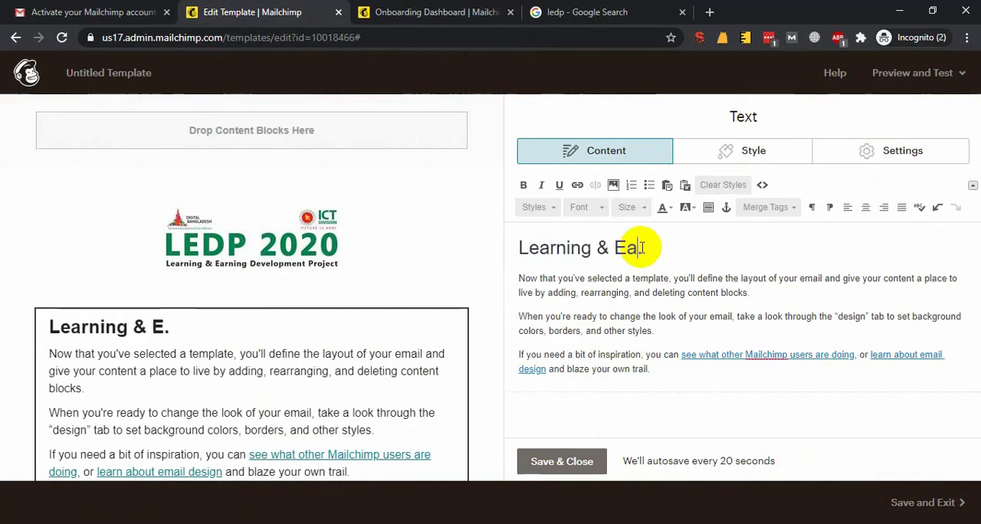
pyautogui.press('BackSpace')
pyautogui.press('BackSpace')
pyautogui.write('rning Devel')
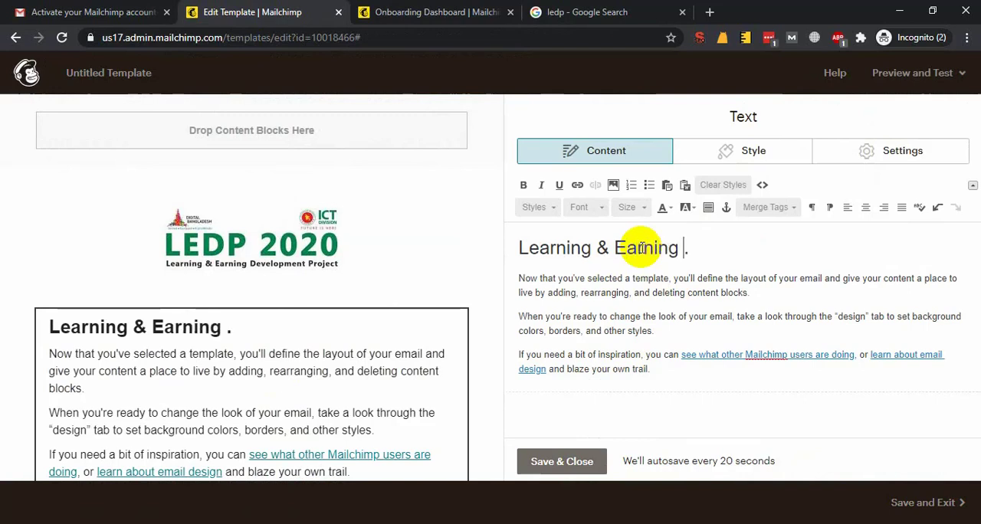
pyautogui.write('opment Peo')
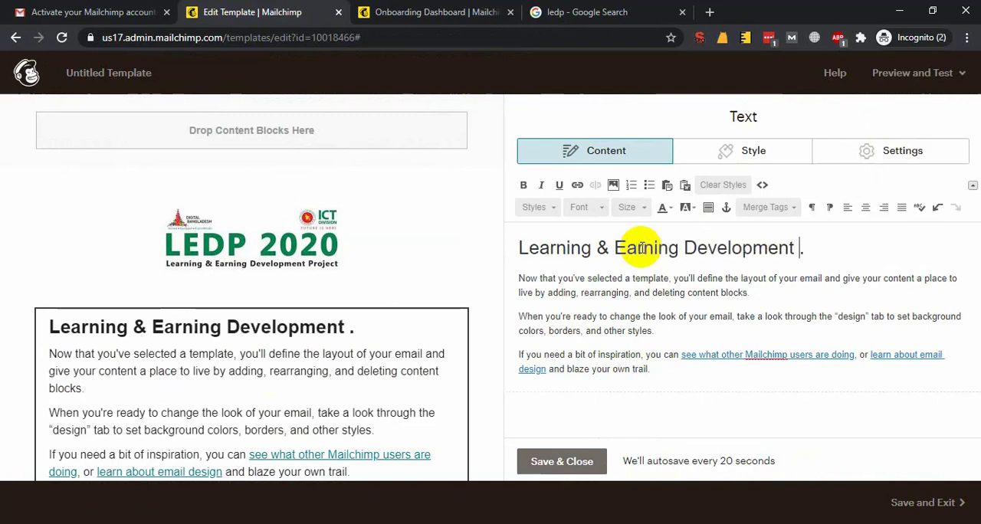
pyautogui.press('BackSpace')
pyautogui.press('BackSpace')
pyautogui.write('o')
pyautogui.press('BackSpace')
pyautogui.write('roject')
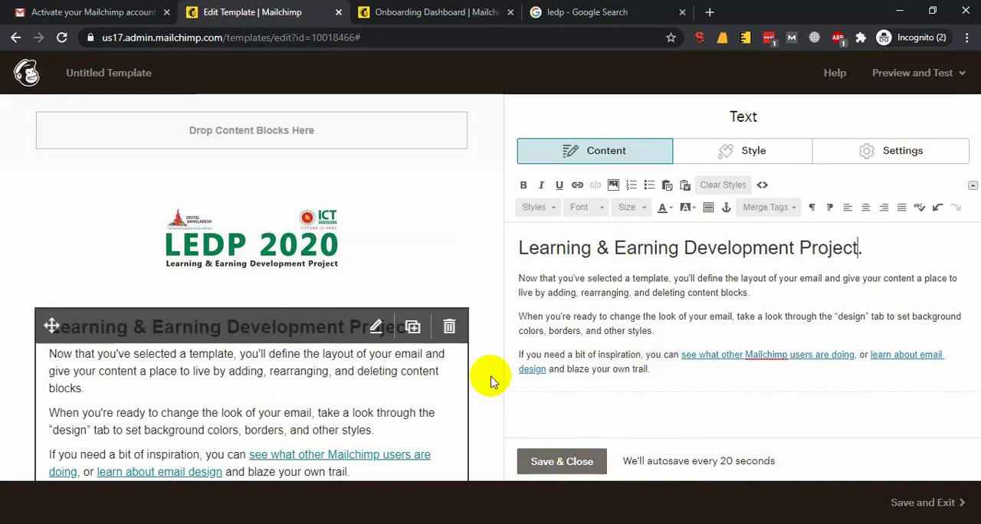
# Center the heading of the text block
pyautogui.hotkey('shift', 'Home')
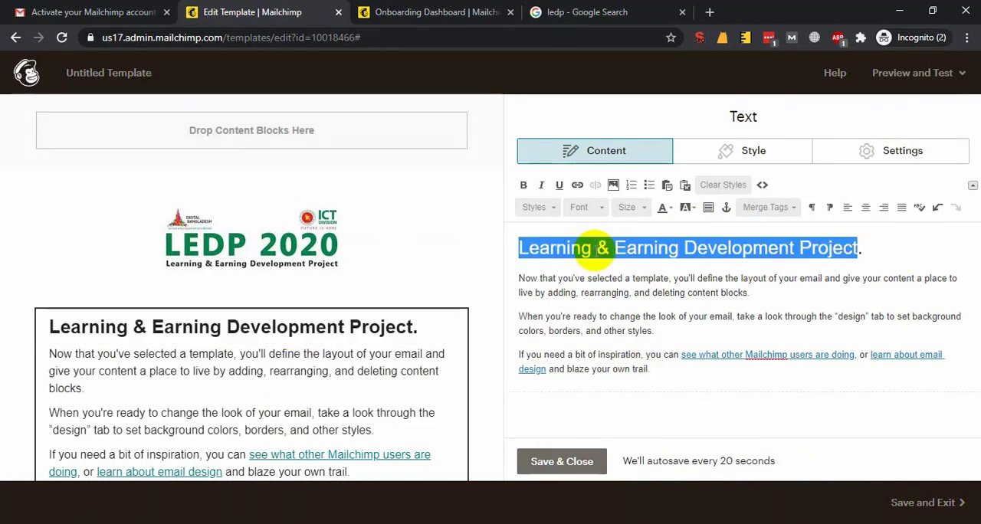
pyautogui.click(865, 208)
pyautogui.click(917, 245)
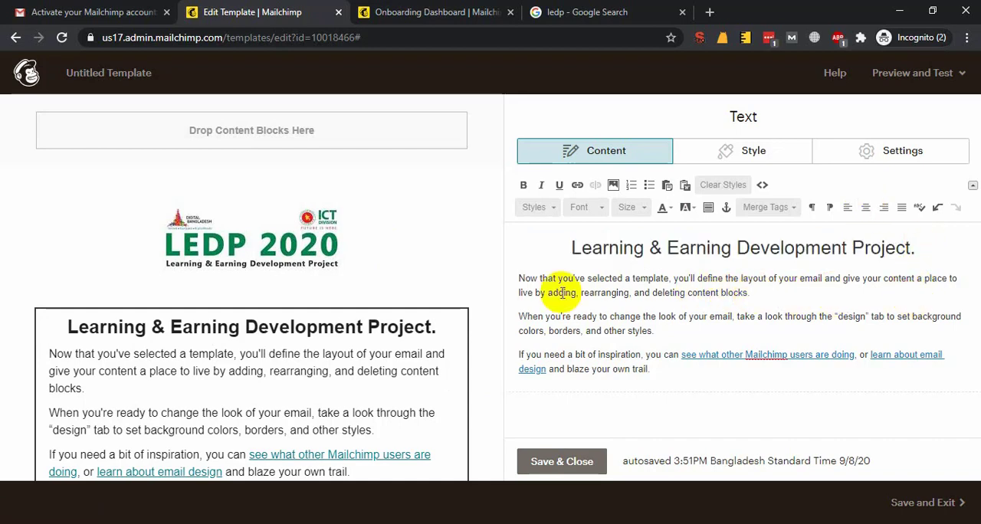
# Delete the first placeholder paragraph below the heading, keeping its empty line
pyautogui.click(512, 279)
pyautogui.moveTo(569, 282); pyautogui.dragTo(723, 296)
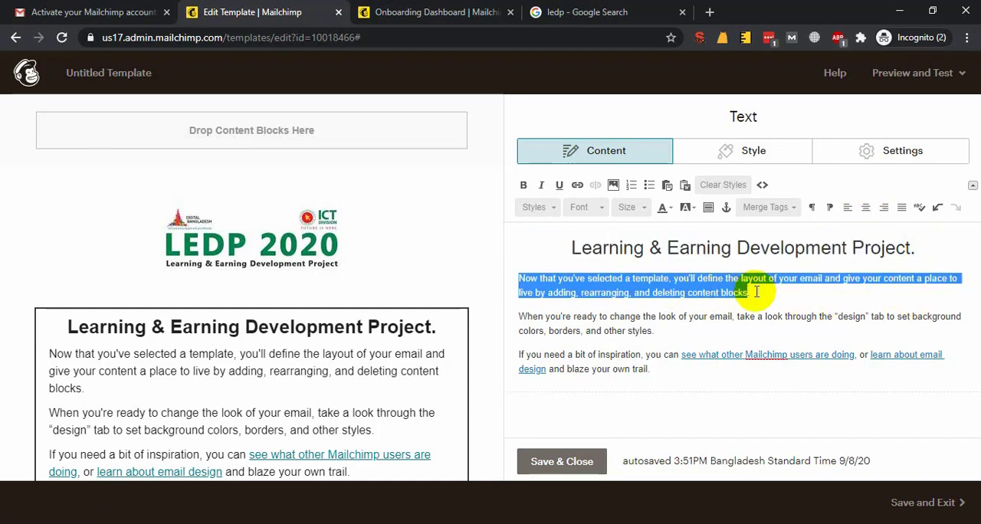
pyautogui.press('BackSpace')
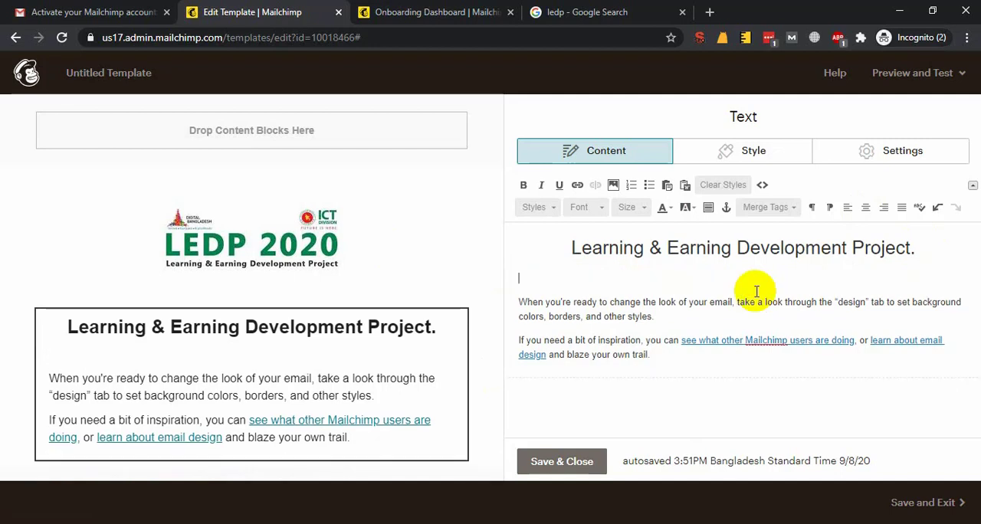
pyautogui.write('If you want to')
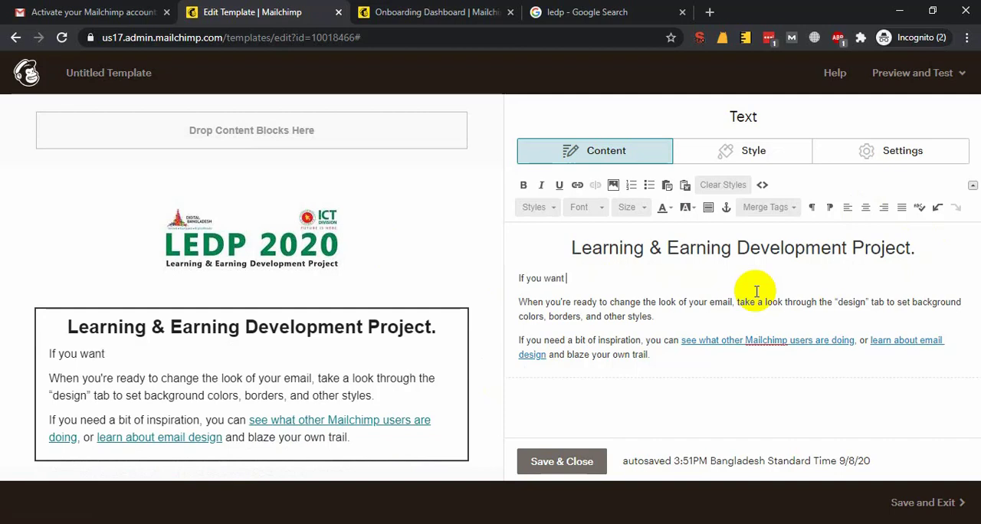
pyautogui.hotkey('ctrl', 'shift', 'Left')
pyautogui.hotkey('ctrl', 'shift', 'Left')
pyautogui.hotkey('ctrl', 'shift', 'Left')
pyautogui.press('BackSpace')
pyautogui.press('BackSpace')
pyautogui.press('BackSpace')
pyautogui.press('BackSpace')
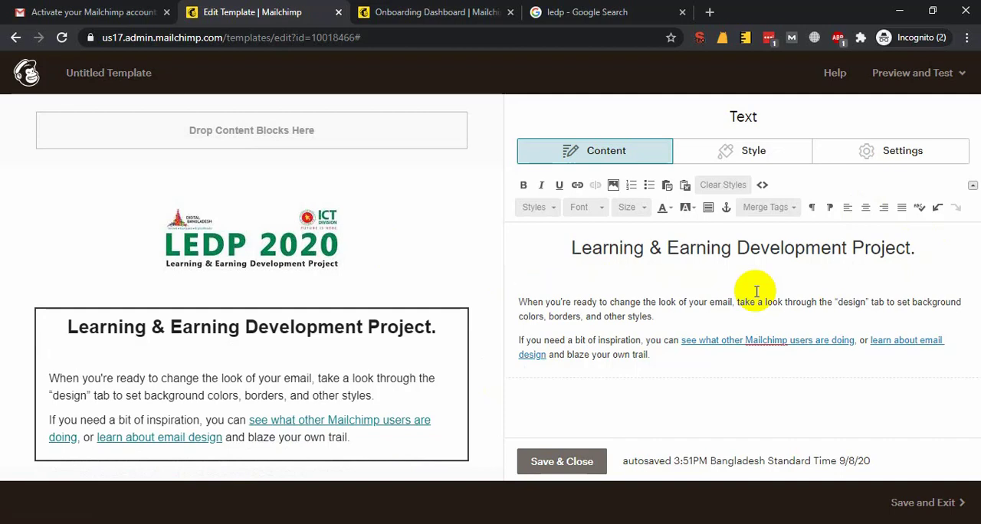
# Start the empty paragraph below the heading with "In 2020, at this time if you can't"
pyautogui.write('In 2020, a')
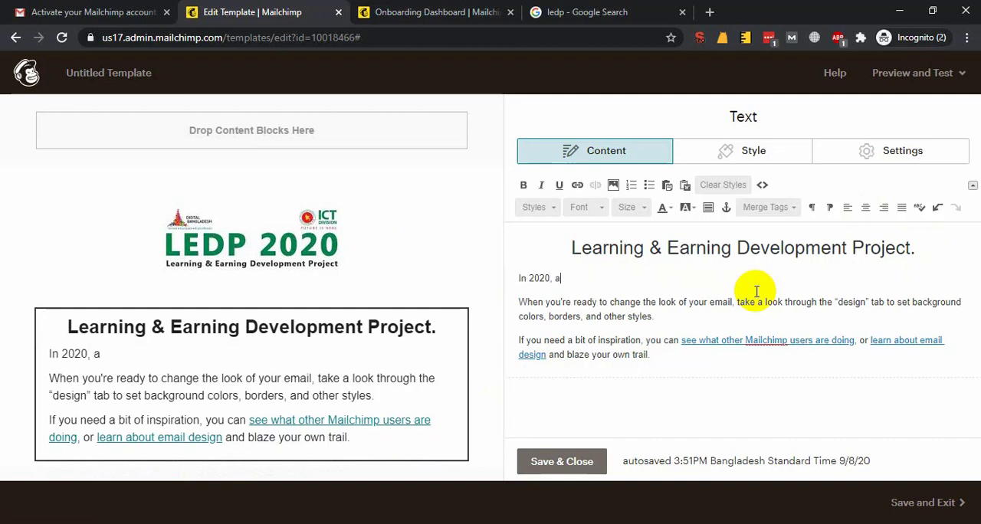
pyautogui.write('t this time')
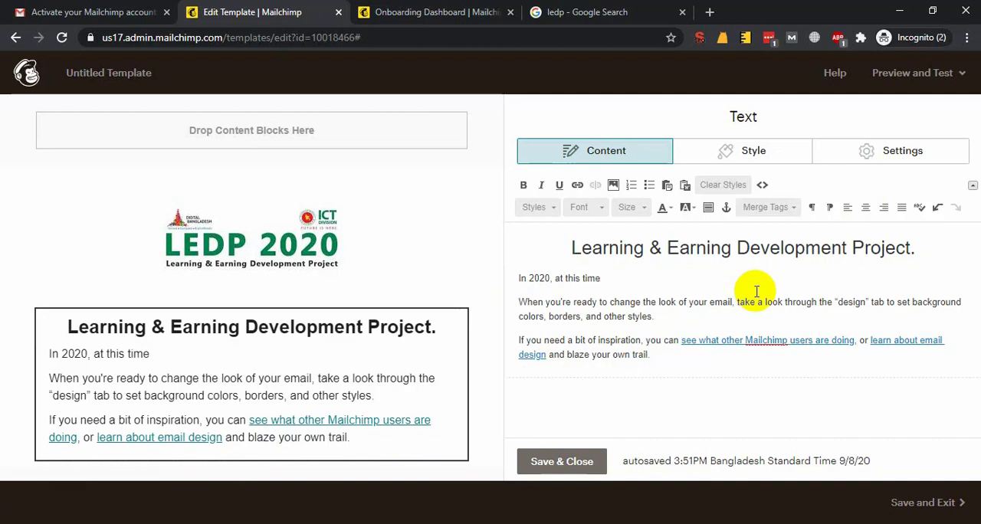
pyautogui.write(" if you can't ")
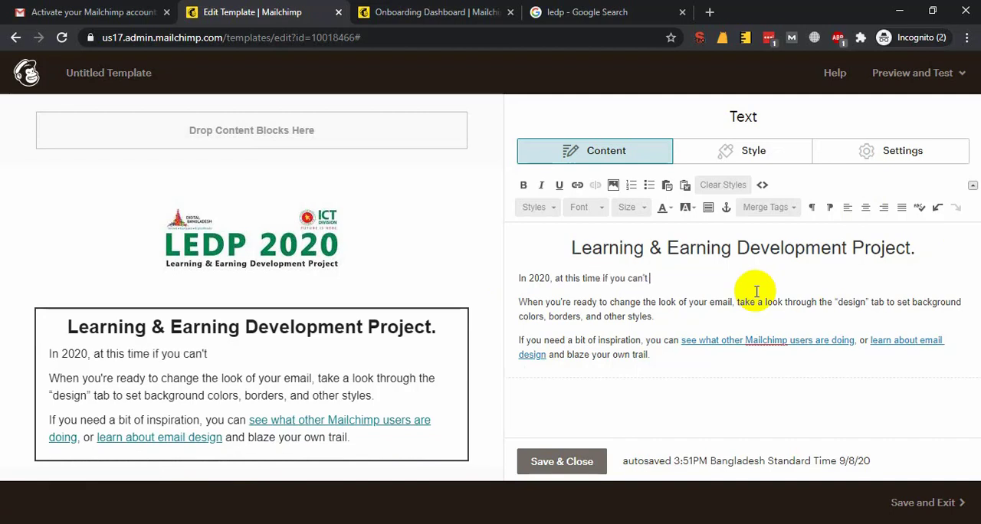
pyautogui.write('do')
pyautogui.press('BackSpace')
pyautogui.press('BackSpace')
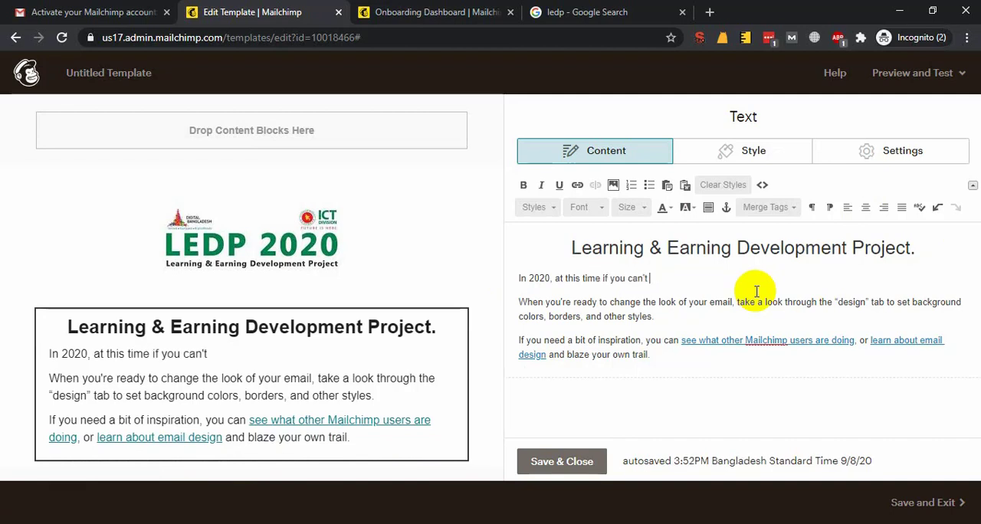
# Continue the first paragraph with "properly operating a computer or if you don't have any soft skill"
pyautogui.write('properlty')
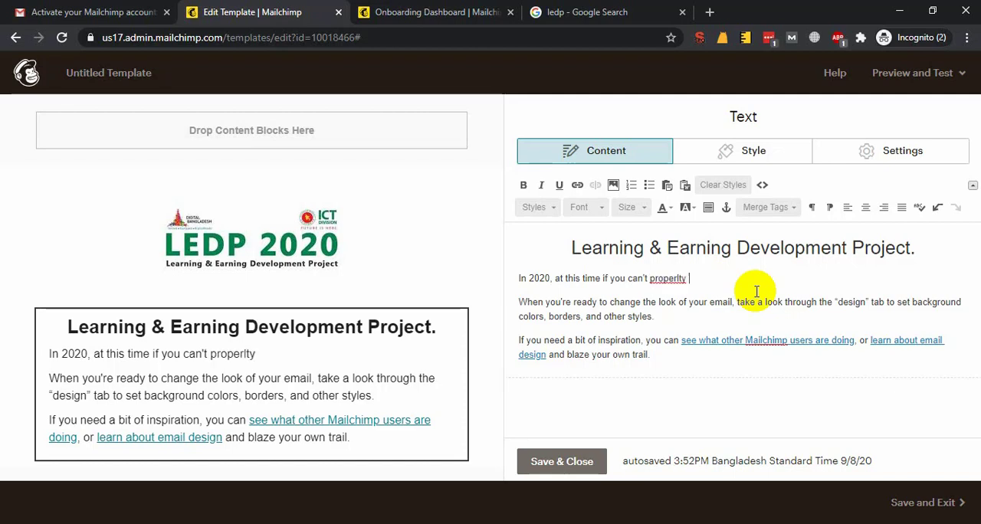
pyautogui.hotkey('ctrl', 'BackSpace')
pyautogui.write('properly operating a comput')
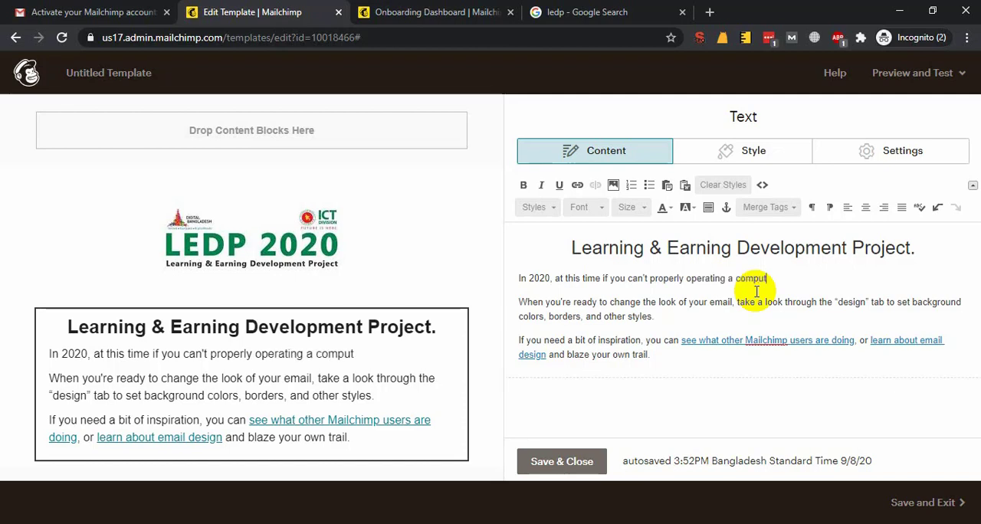
pyautogui.write('er or if you don')
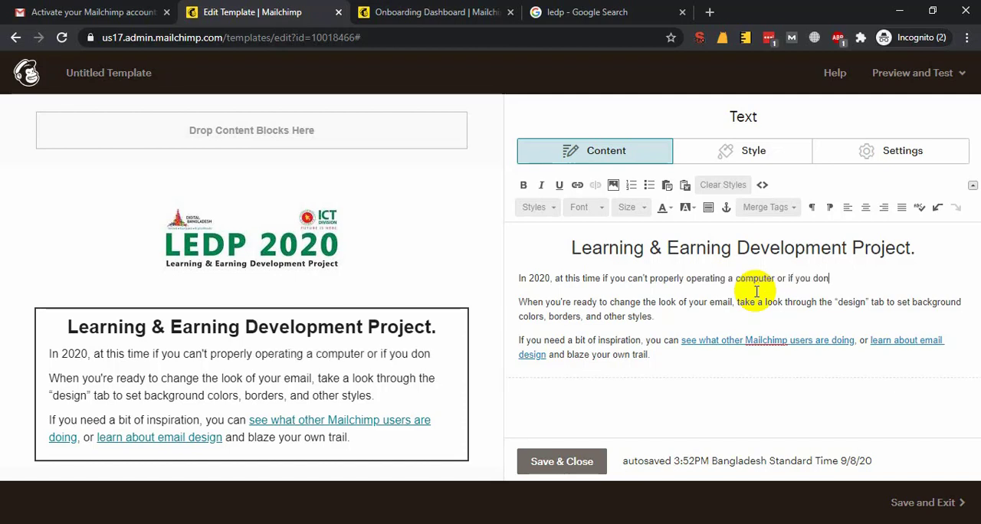
pyautogui.write("'t have any so")
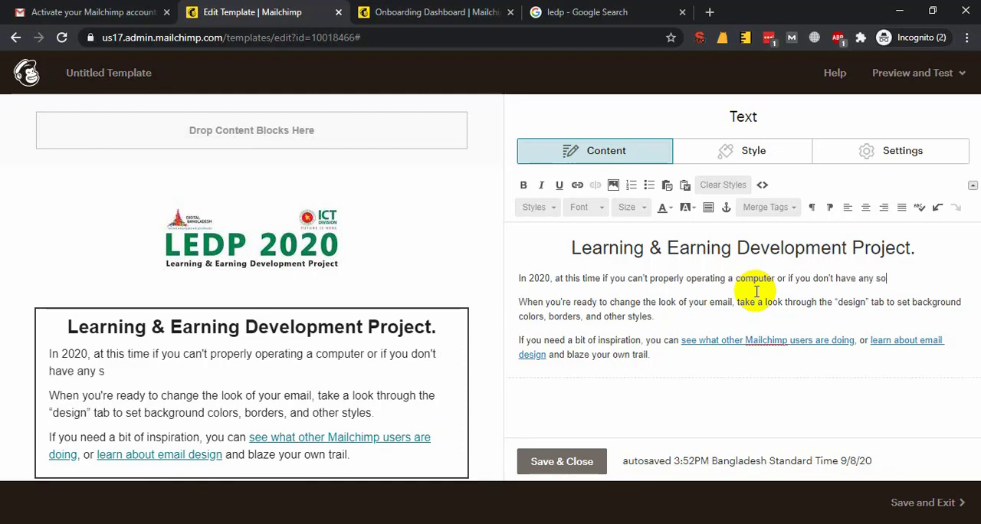
pyautogui.write('ft skill')
pyautogui.write(' tha')
# Add "so that" after "soft skill" in the first paragraph
pyautogui.press('BackSpace')
pyautogui.press('BackSpace')
pyautogui.press('BackSpace')
pyautogui.press('BackSpace')
pyautogui.press('BackSpace')
pyautogui.press('BackSpace')
pyautogui.write('so you')
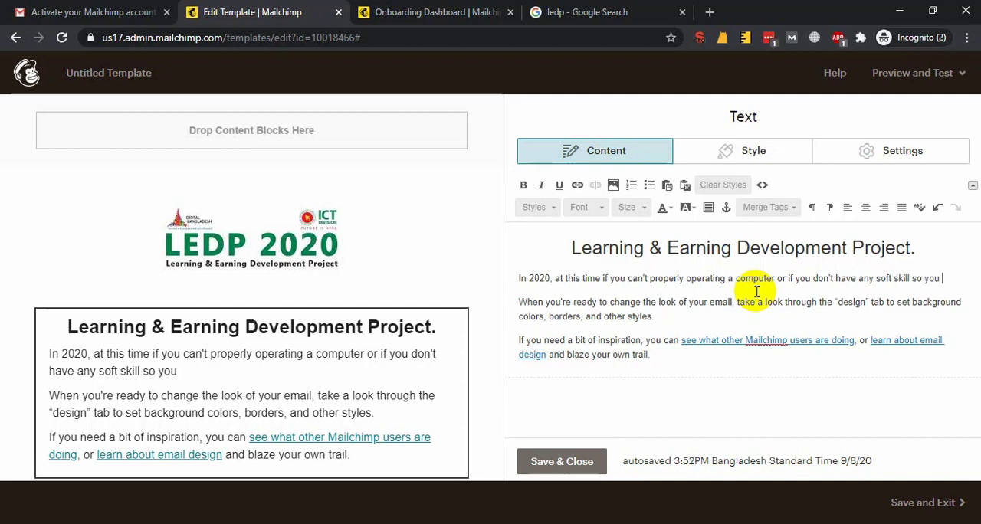
pyautogui.hotkey('ctrl', 'shift', 'Left')
pyautogui.hotkey('ctrl', 'shift', 'Left')
pyautogui.press('BackSpace')
pyautogui.write('that yuou can')
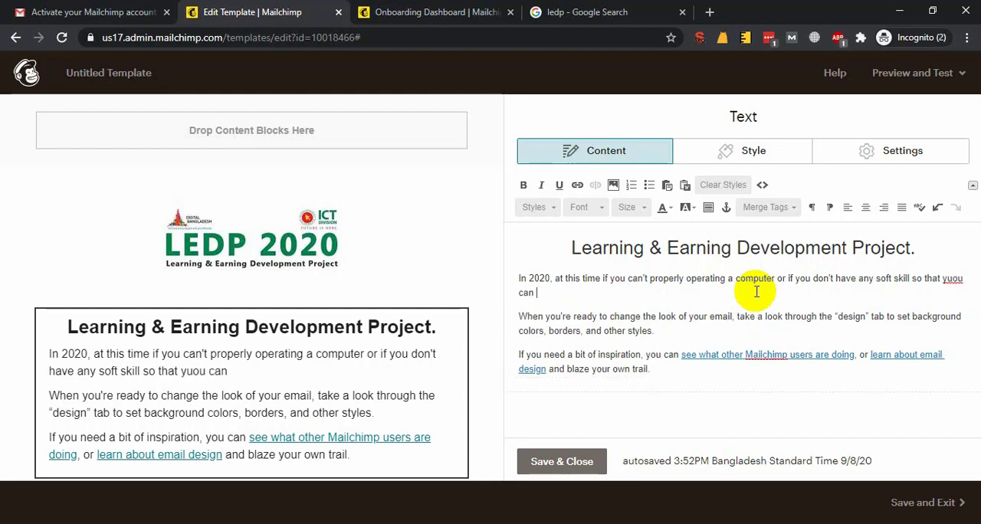
# Continue the first paragraph with "you will not get a good job or"
pyautogui.hotkey('ctrl', 'shift', 'Left')
pyautogui.hotkey('ctrl', 'shift', 'Left')
pyautogui.press('BackSpace')
pyautogui.write('you can')
pyautogui.press('BackSpace')
pyautogui.press('BackSpace')
pyautogui.press('BackSpace')
pyautogui.press('BackSpace')
pyautogui.write('will not')
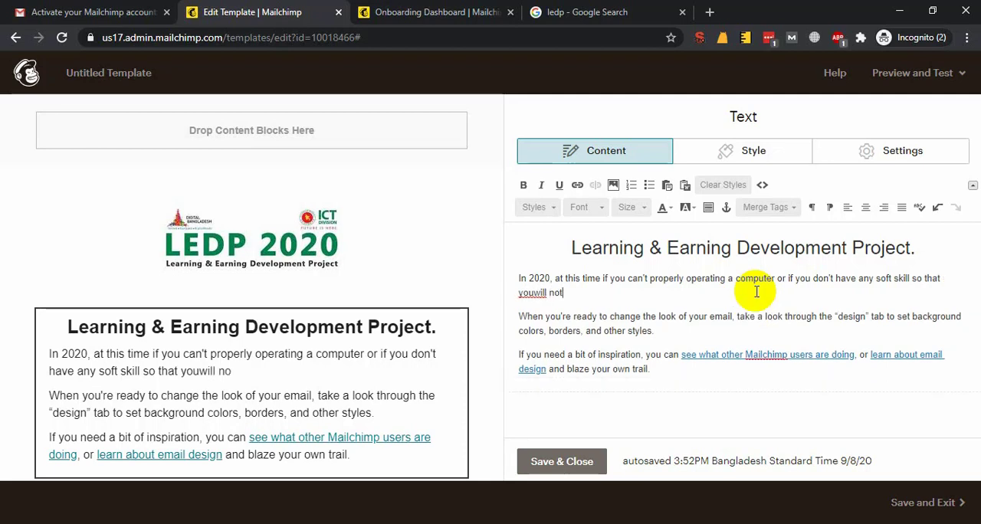
pyautogui.write(' get a ')
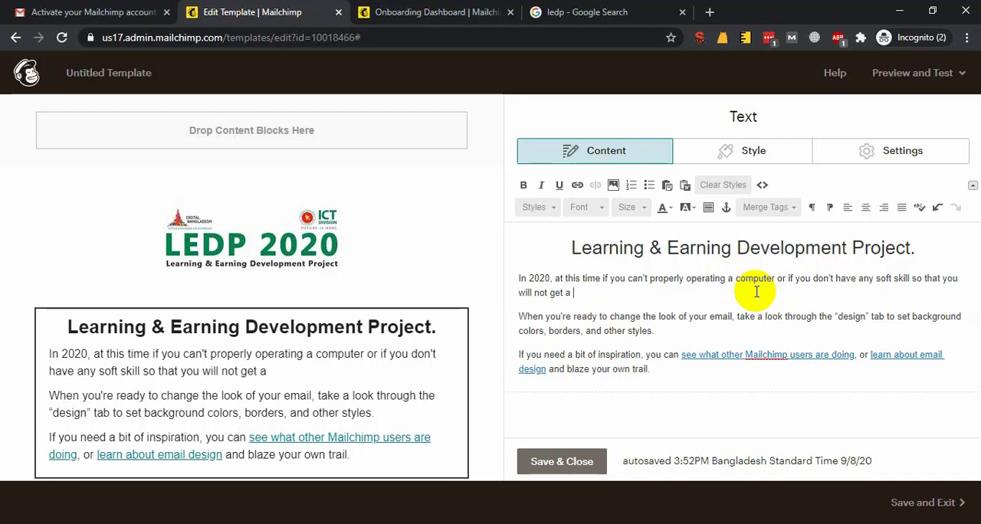
pyautogui.write(' good job or')
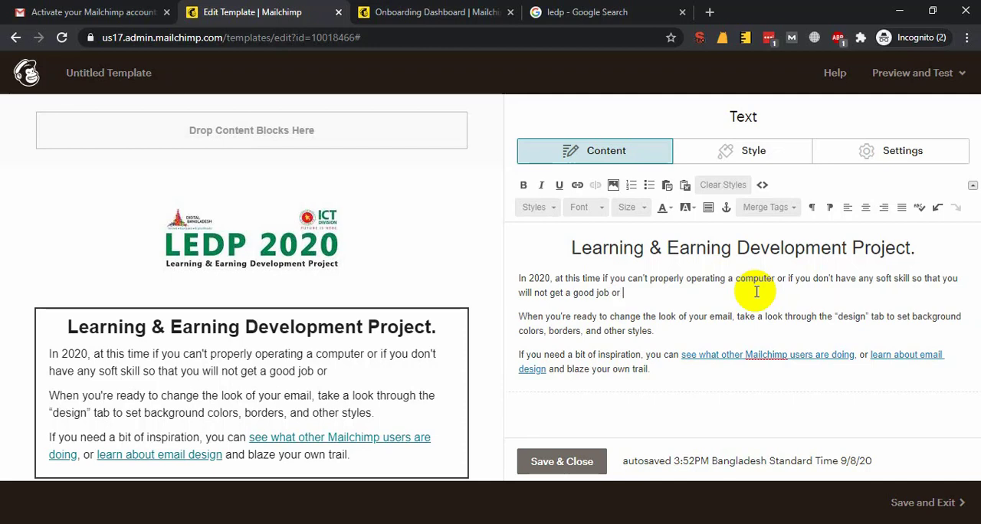
pyautogui.write(' build a proper ')
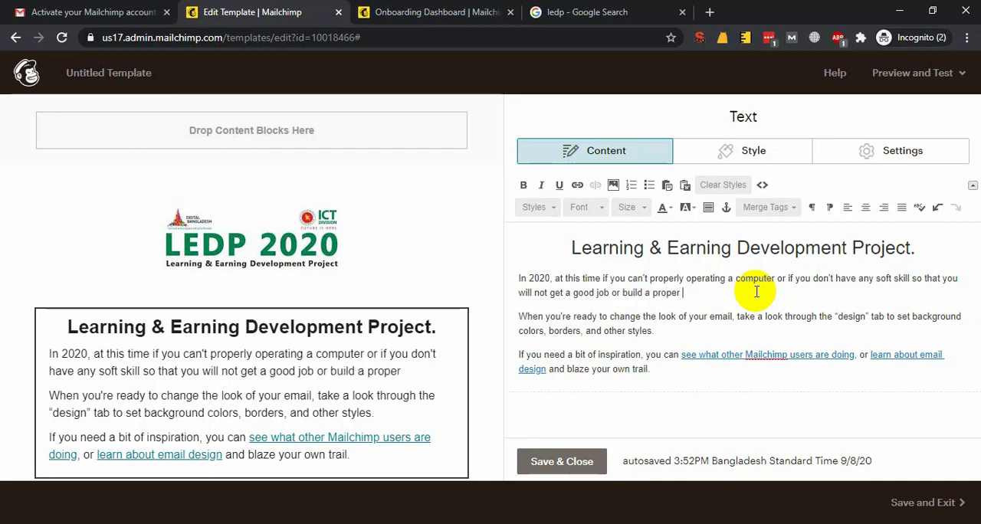
pyautogui.write('business organica')
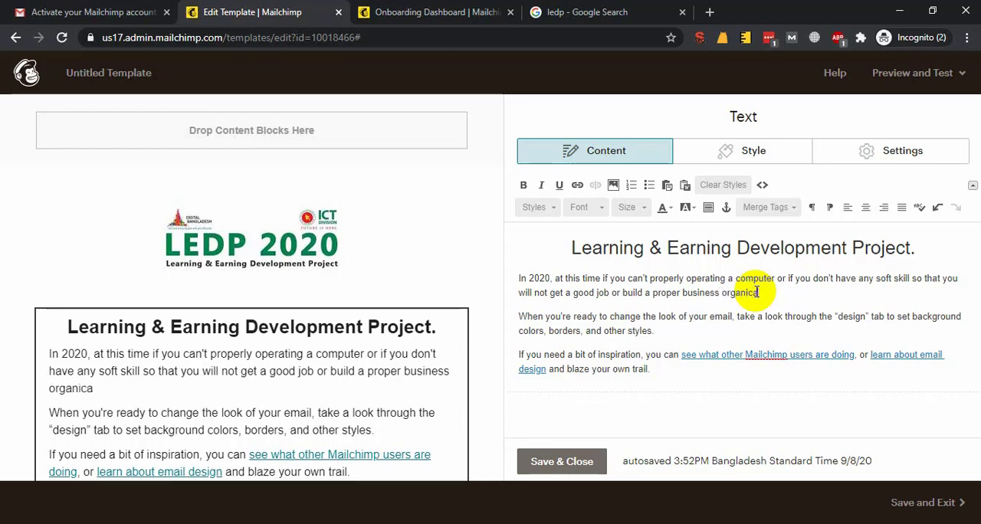
pyautogui.write('tion with ')
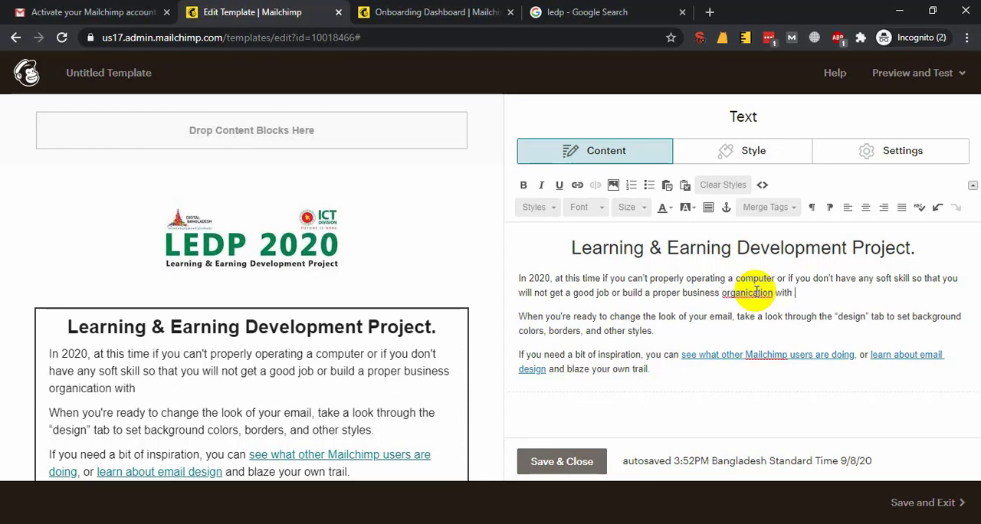
pyautogui.write('communicate ')
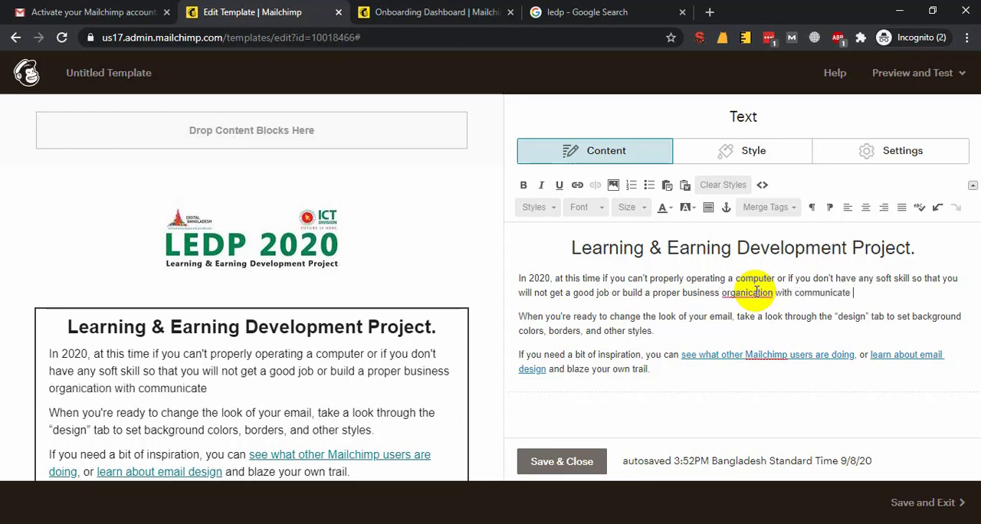
pyautogui.write('with other')
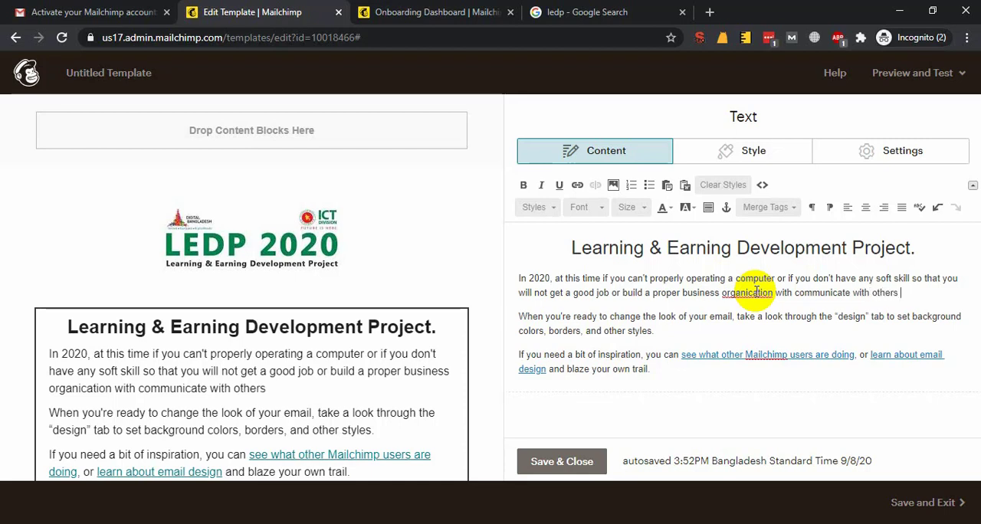
pyautogui.write(' people or your buyers/')
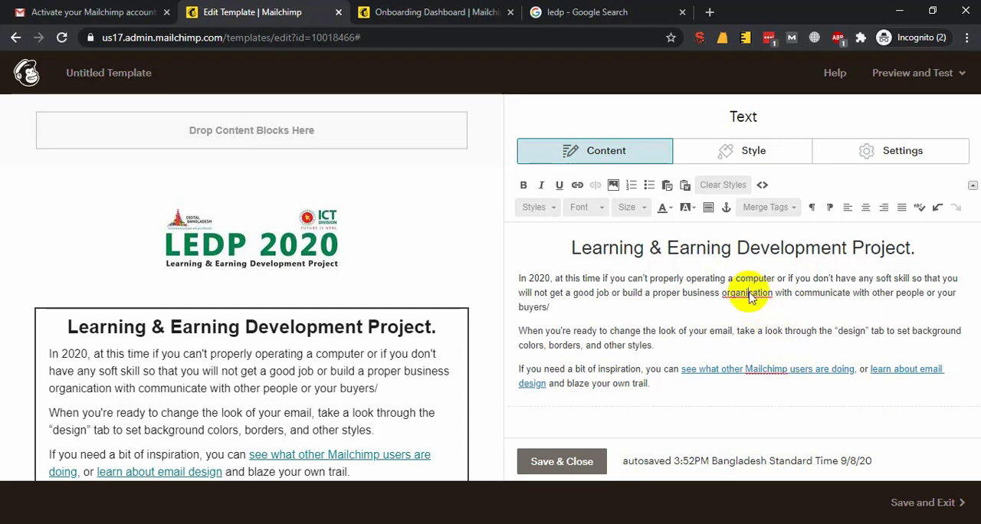
# Complete the first paragraph with "build a proper business organisation with communicate with other people or your buyers/", correcting the spelling of "organisation"
pyautogui.rightClick(750, 293)
pyautogui.click(774, 301)
# Replace the placeholder paragraph about changing the email's look with "For this reason, according to our nation dream,"
pyautogui.tripleClick(575, 332)
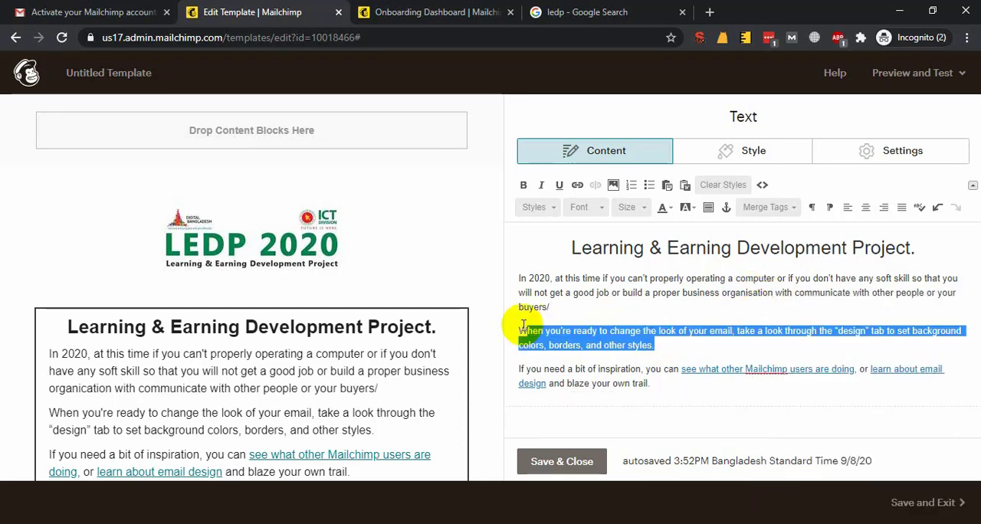
pyautogui.write('For this ')
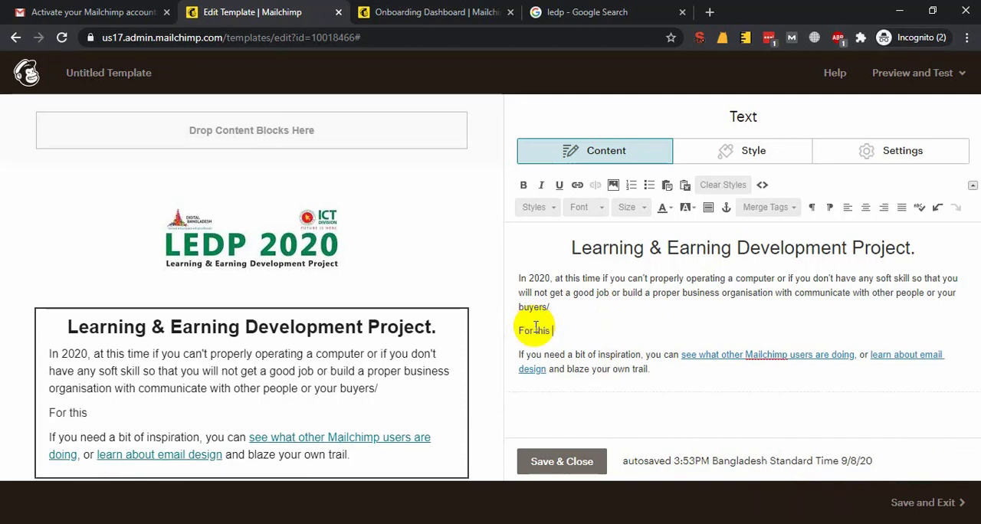
pyautogui.write('reason, according to ')
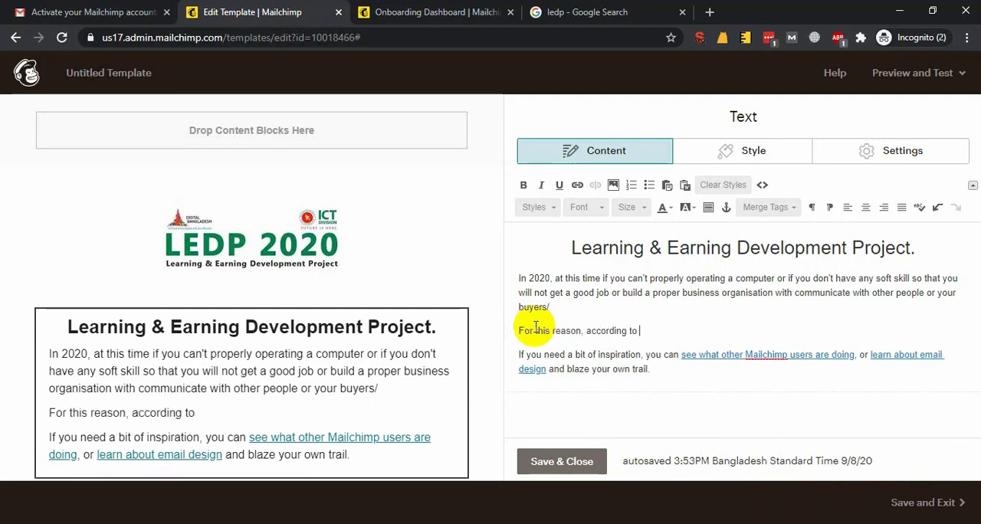
pyautogui.write('the dream of')
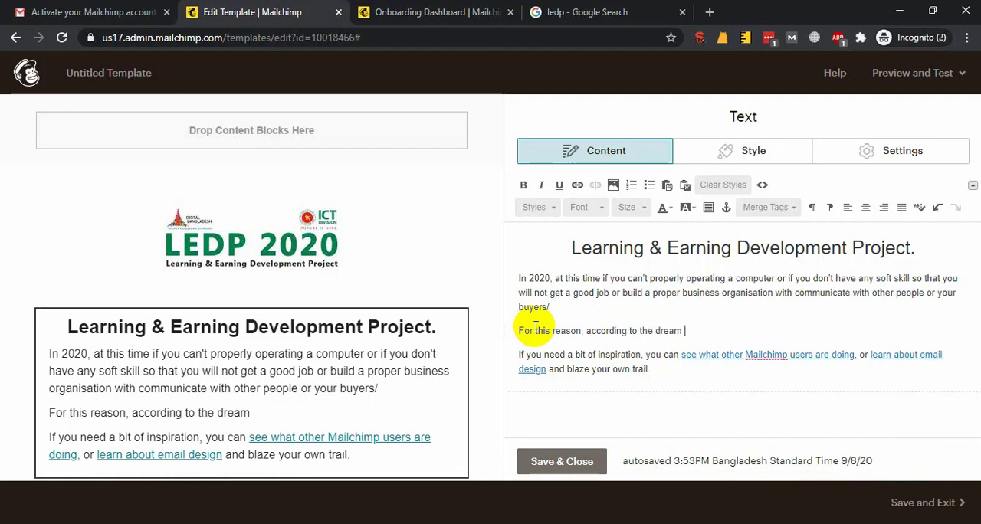
pyautogui.hotkey('ctrl', 'shift', 'Left')
pyautogui.hotkey('ctrl', 'shift', 'Left')
pyautogui.press('BackSpace')
pyautogui.press('BackSpace')
pyautogui.press('BackSpace')
pyautogui.press('BackSpace')
pyautogui.press('BackSpace')
pyautogui.press('BackSpace')
pyautogui.write('our nation')
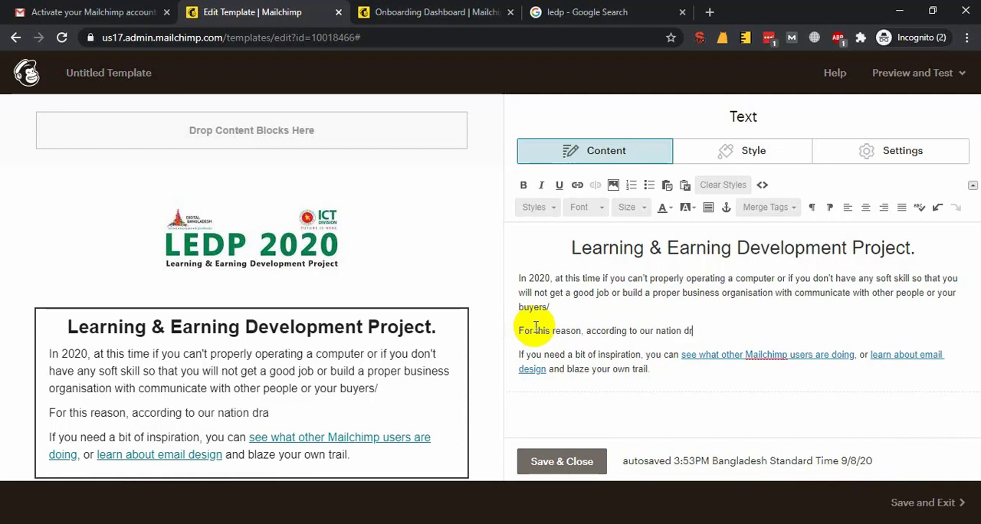
pyautogui.write(' dream ')
pyautogui.write(' Digital B')
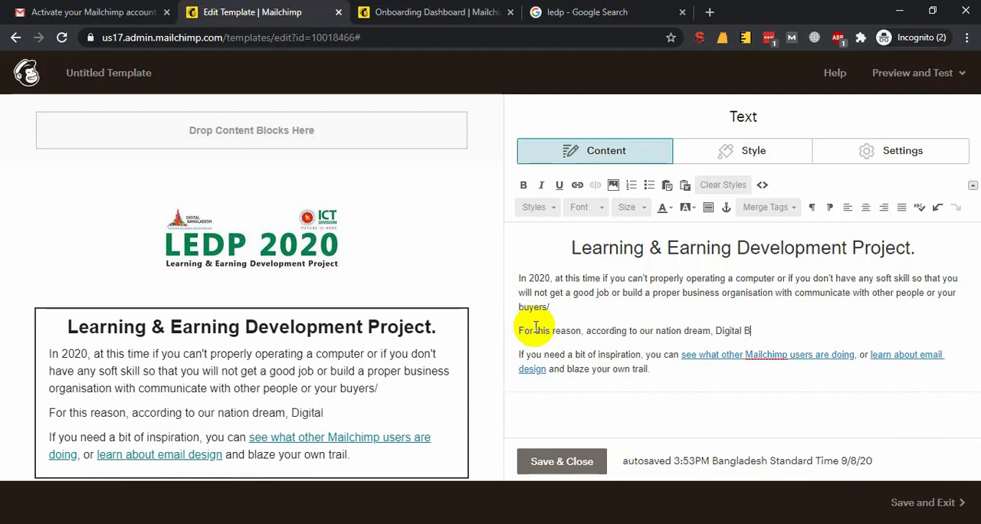
pyautogui.write('angladesh, w')
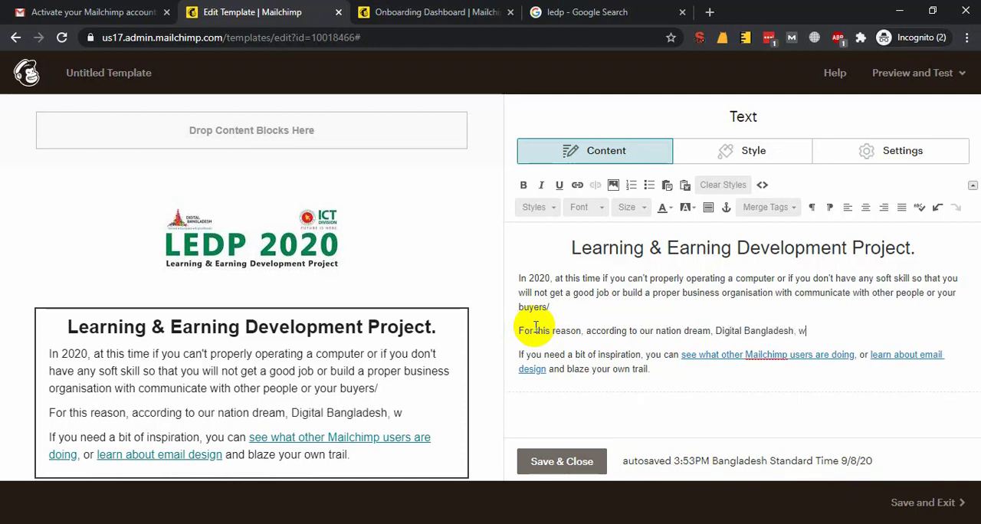
pyautogui.write('e la')
# Continue the second paragraph with "Digital Bangladesh, ICT Division launch a new online course"
pyautogui.hotkey('ctrl', 'shift', 'Left')
pyautogui.write('ICT Division laun')
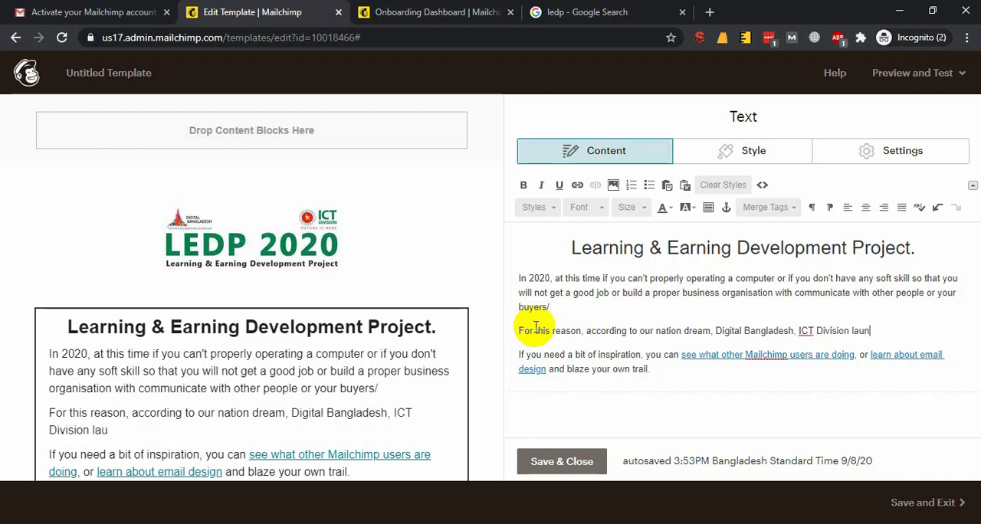
pyautogui.write('ch a new on')
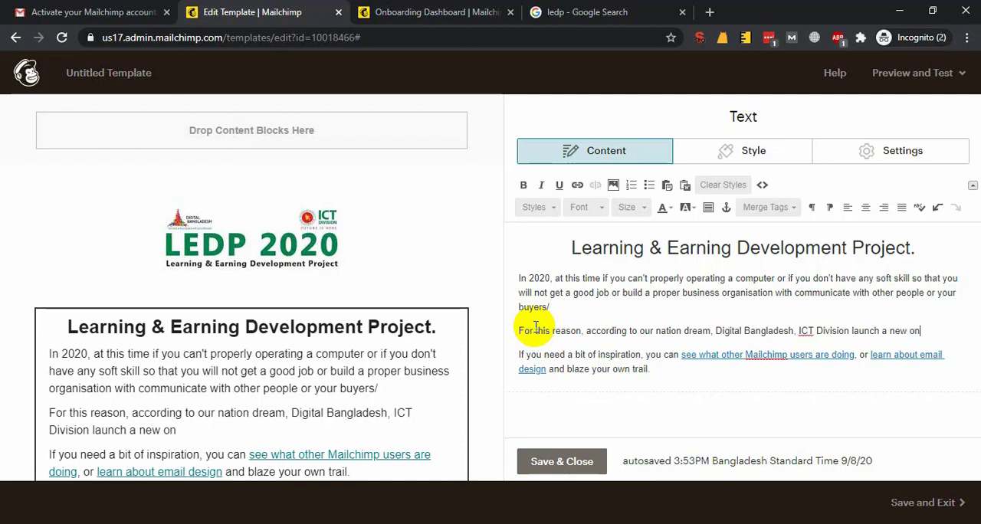
pyautogui.write('line course ')
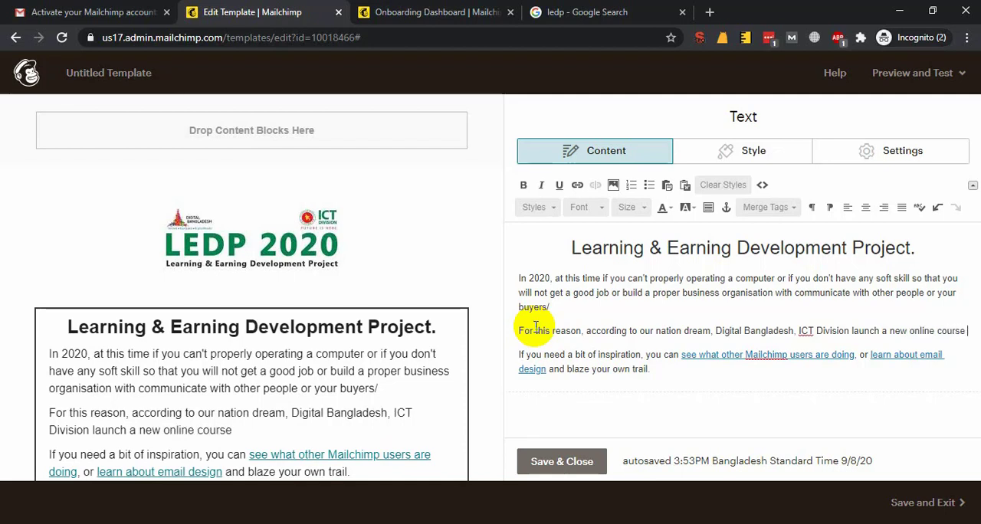
pyautogui.write('LEDP (Le')
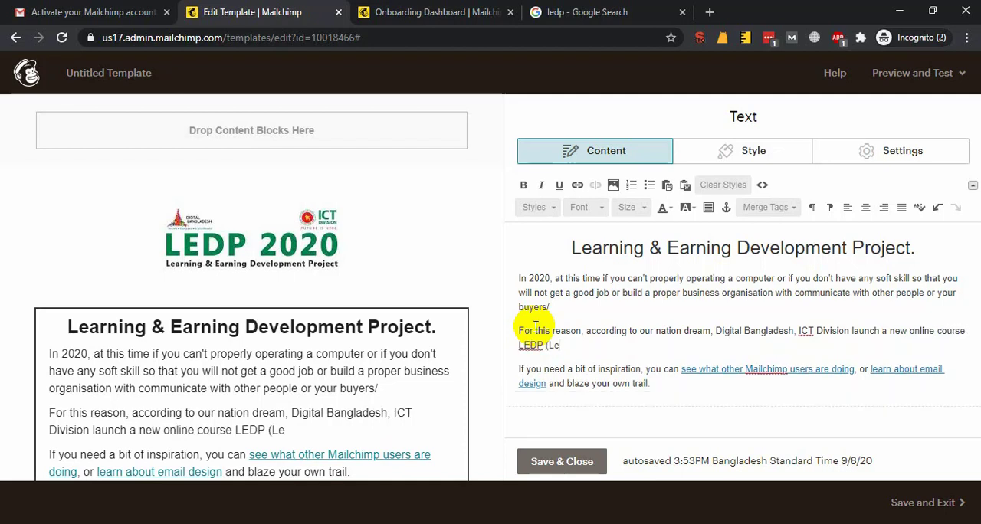
pyautogui.write('arning & Earnring')
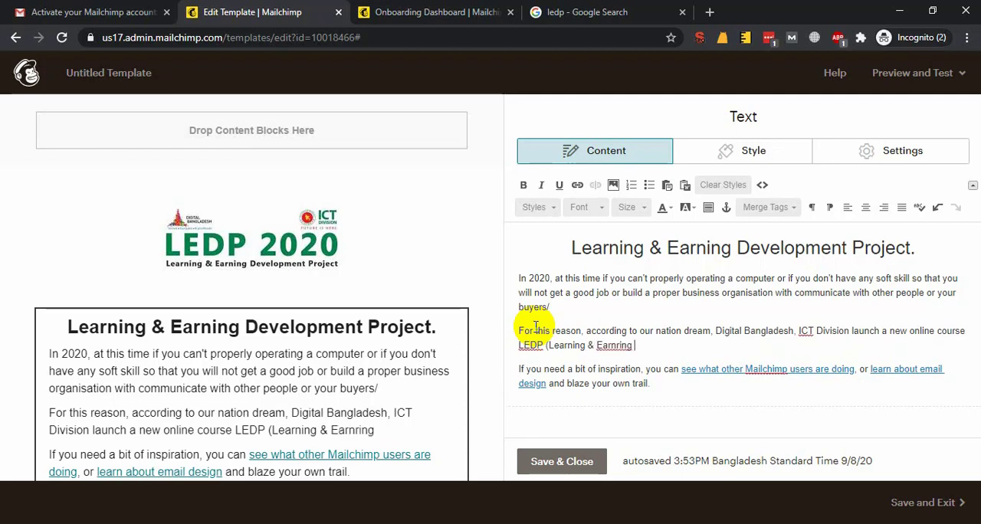
# Add the course name "LEDP (Learning & Earning Development Project" to the second paragraph
pyautogui.hotkey('ctrl', 'shift', 'Left')
pyautogui.write('Earning Dev')
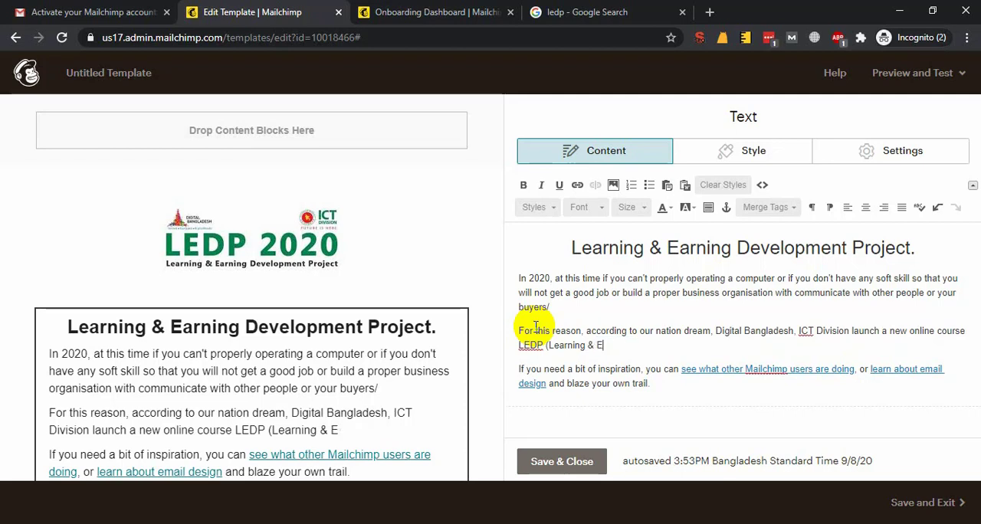
pyautogui.write('elopment Proje')
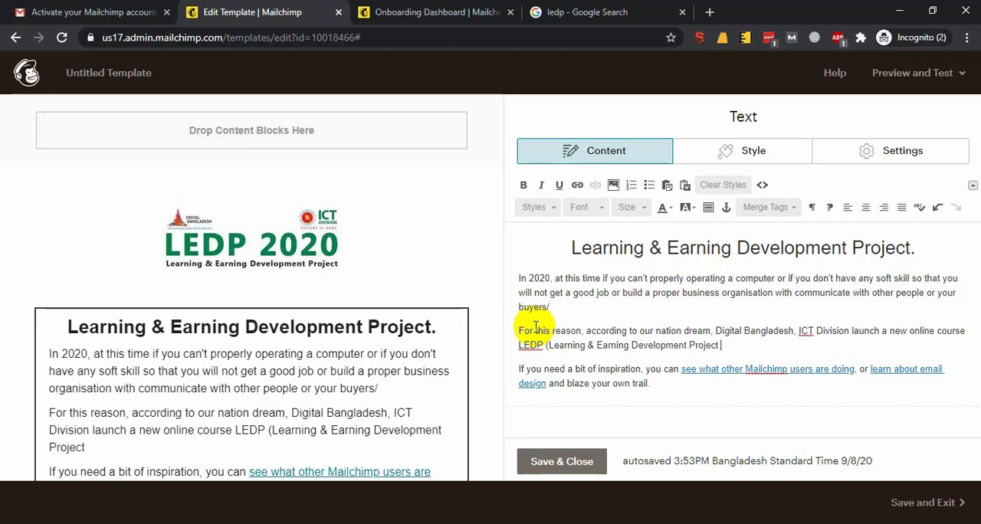
pyautogui.write('ct) wich')
# Close the course name's parenthesis in the second paragraph and continue with "which will be help you to"
pyautogui.press('BackSpace')
pyautogui.press('BackSpace')
pyautogui.press('BackSpace')
pyautogui.press('BackSpace')
pyautogui.press('BackSpace')
pyautogui.write('whic')
pyautogui.press('Left')
pyautogui.press('Left')
pyautogui.press('End')
pyautogui.write('wil')
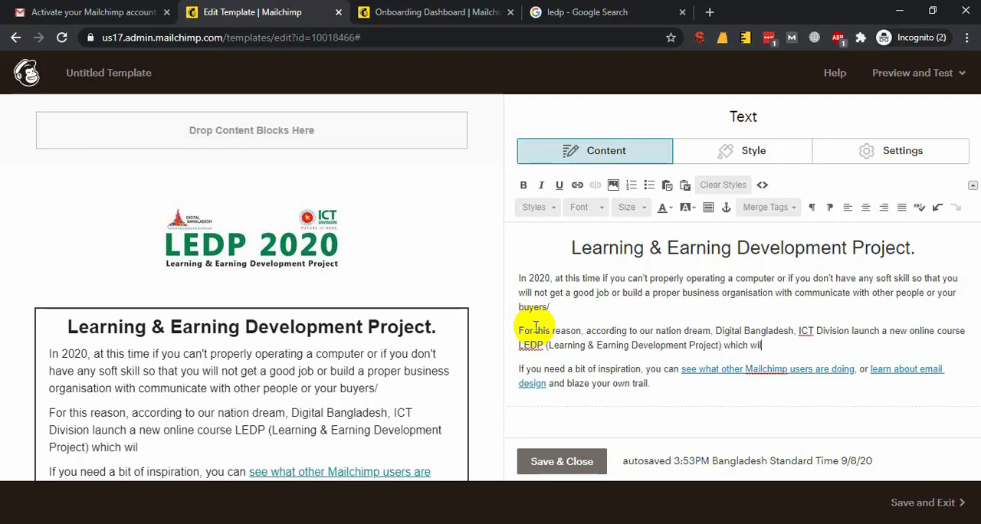
pyautogui.write('l be help you to')
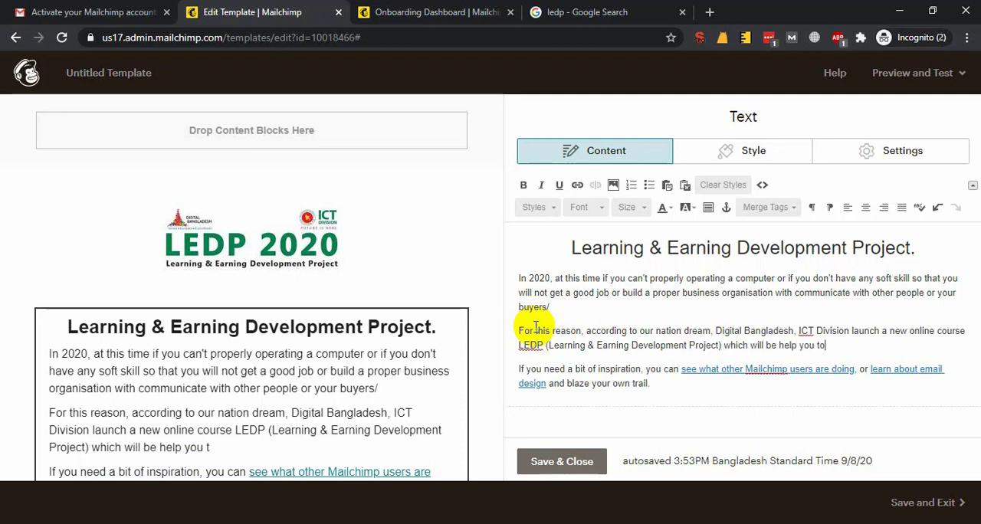
pyautogui.write(' build a your career ')
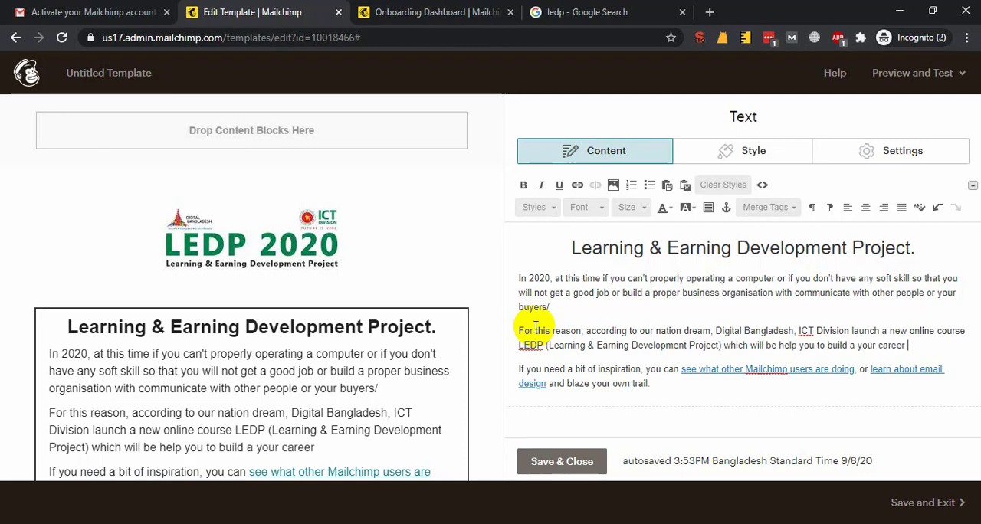
pyautogui.write('as a professi')
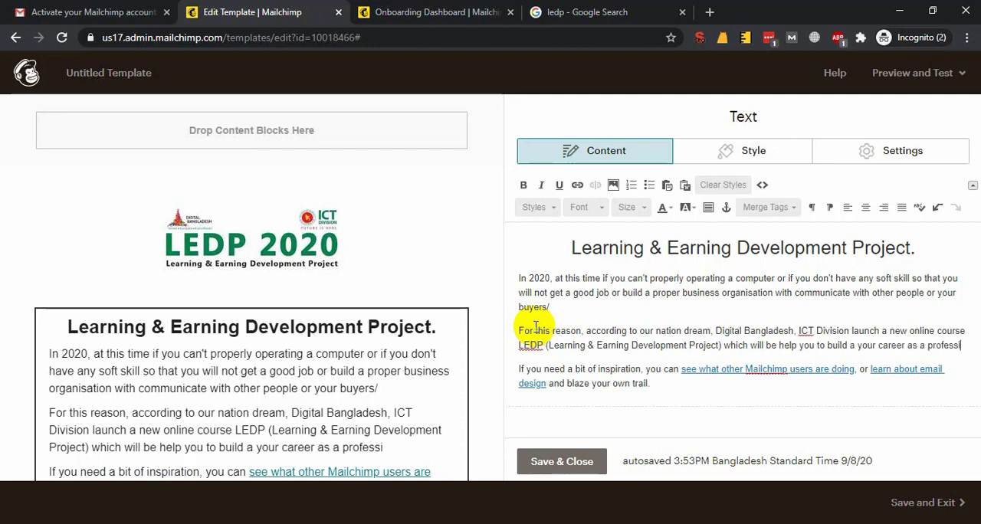
pyautogui.write('onal freelanc')
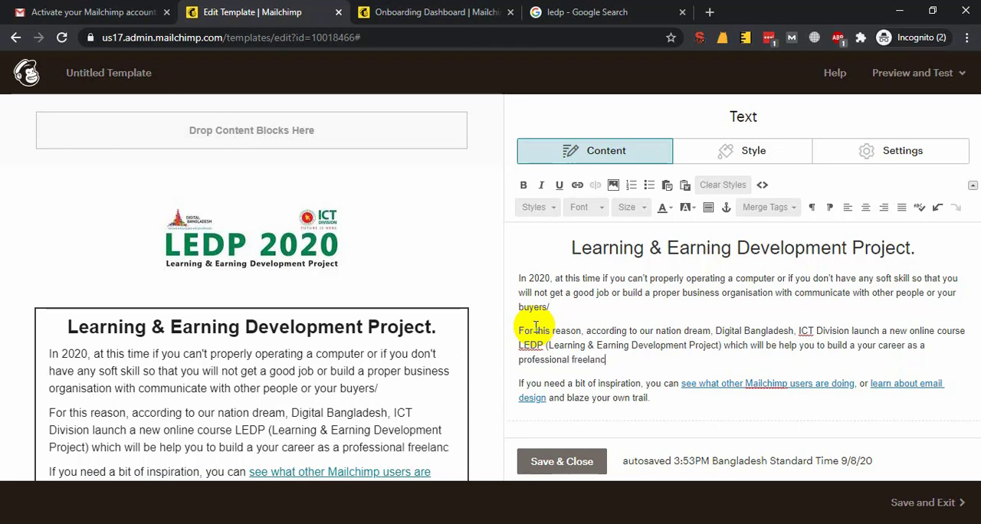
pyautogui.write('er as a graphics designer')
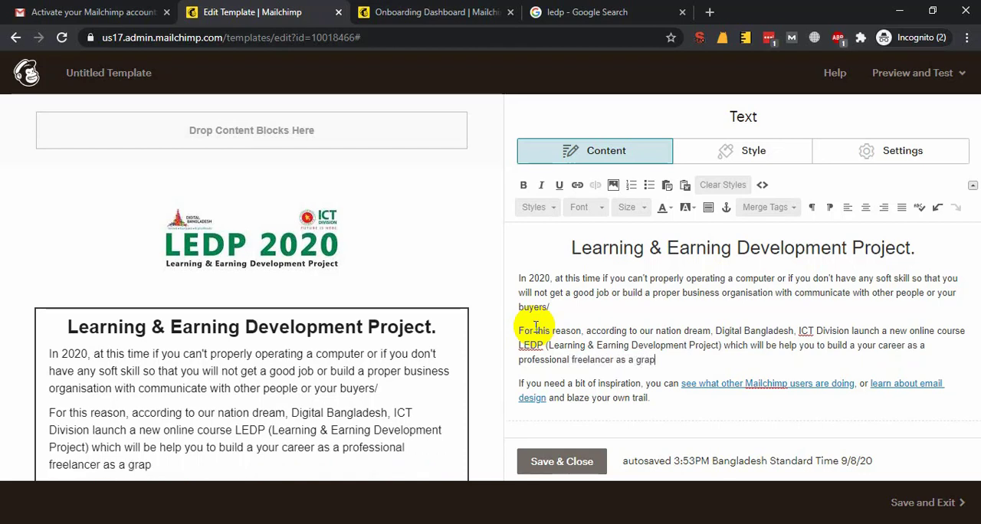
# Continue the second paragraph with "build a your career as a professional freelancer as a graphics designer"
pyautogui.press('BackSpace')
pyautogui.press('BackSpace')
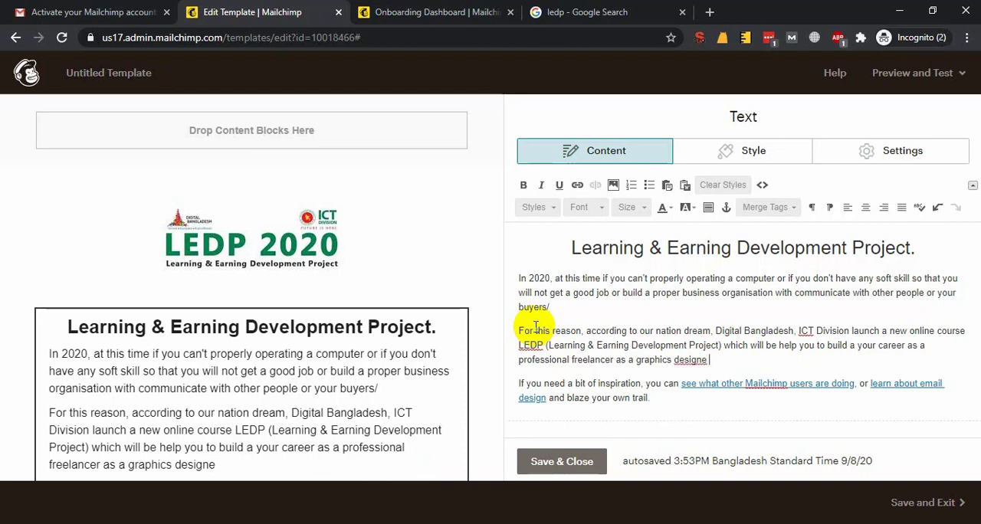
# Finish the second paragraph with "or a skilled web designer or a quality digital marketer.", correcting the spelling of "skilled"
pyautogui.write('raphics designer or a skillled')
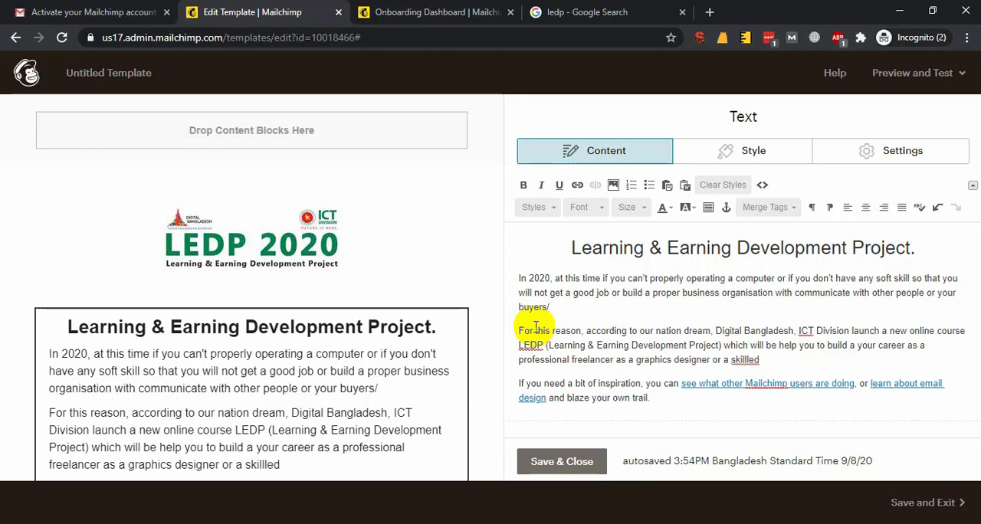
pyautogui.hotkey('ctrl', 'shift', 'Left')
pyautogui.press('BackSpace')
pyautogui.write('skilled web designer ')
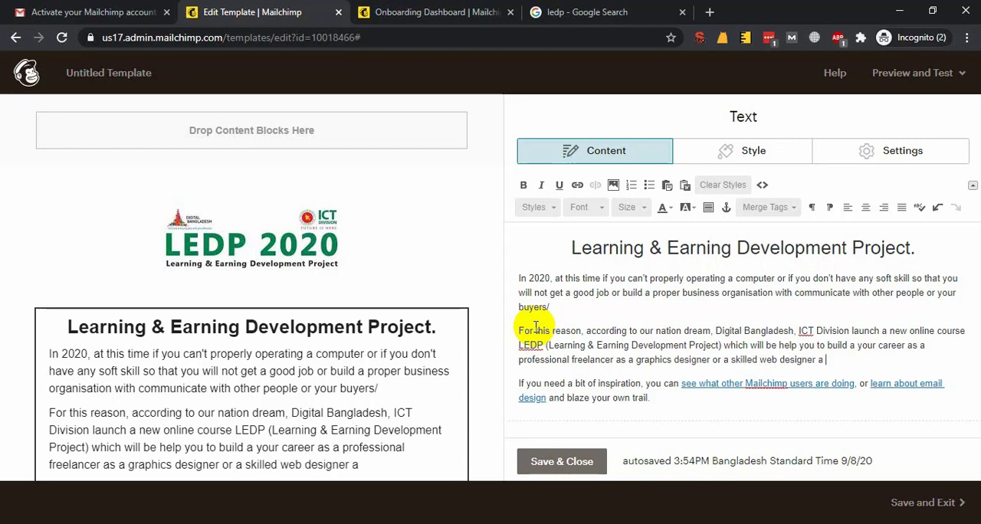
pyautogui.write('or a quality ')
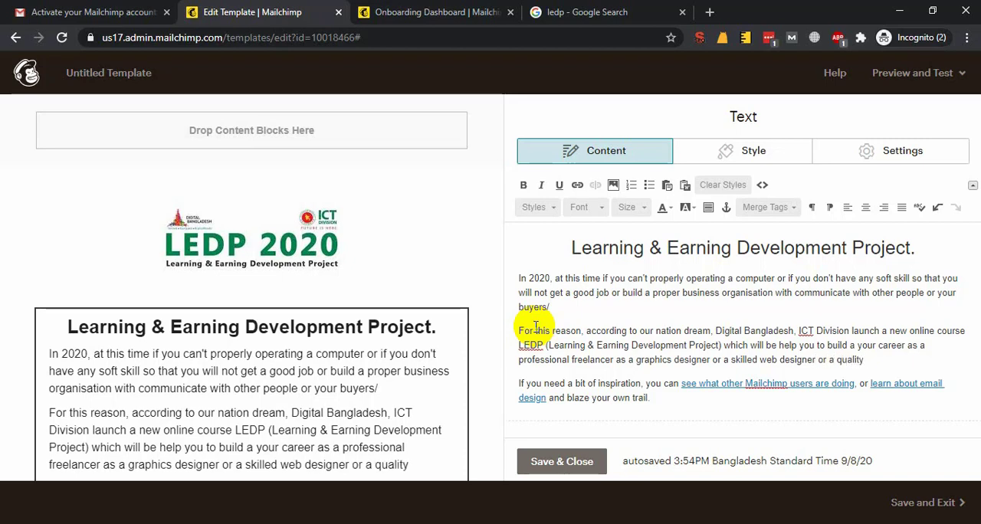
pyautogui.write('ful')
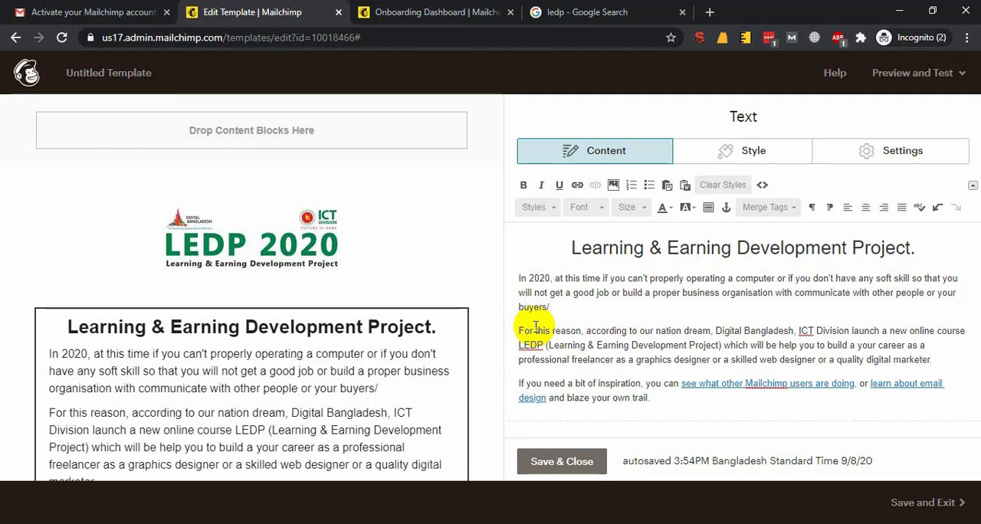
# Replace the placeholder inspiration paragraph with "If you want to know more information about this course, you may visit this website"
pyautogui.moveTo(673, 396); pyautogui.dragTo(501, 384)
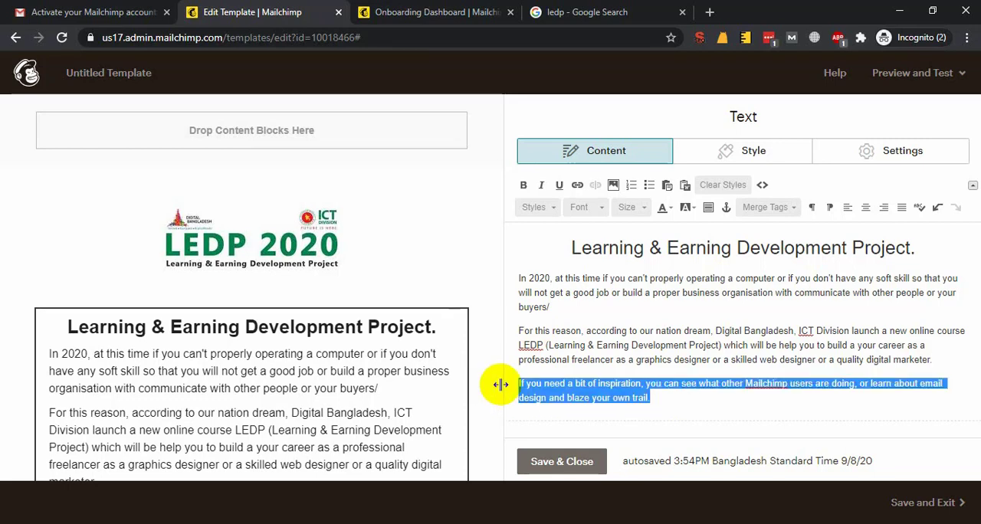
pyautogui.write('If you want to know more information about this course')
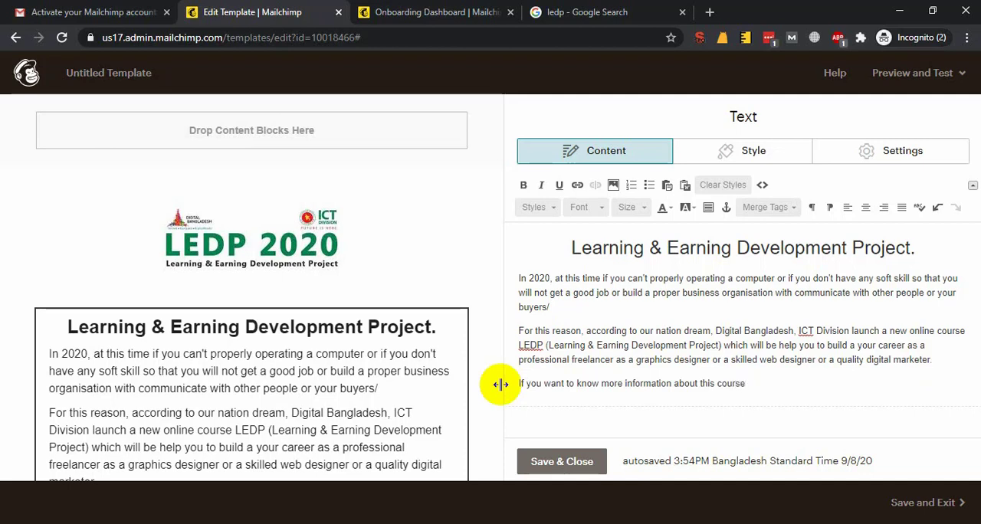
pyautogui.press('BackSpace')
pyautogui.press('BackSpace')
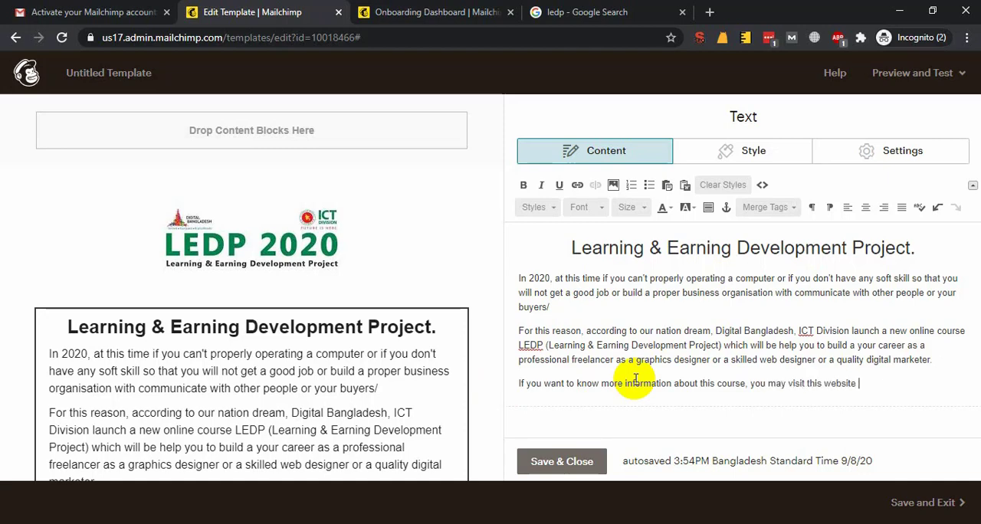
# Open the Learning and Earning Monitoring System site from a Google search for "ledp" and copy its web address
pyautogui.hotkey('ctrl', 't')
pyautogui.write('ledp')
pyautogui.press('Delete')
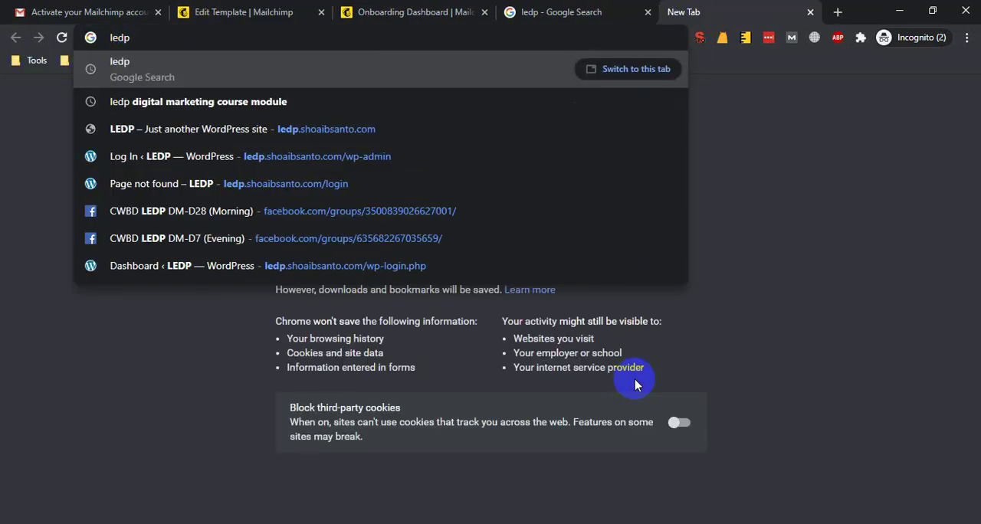
pyautogui.press('Return')
pyautogui.middleClick(216, 204)
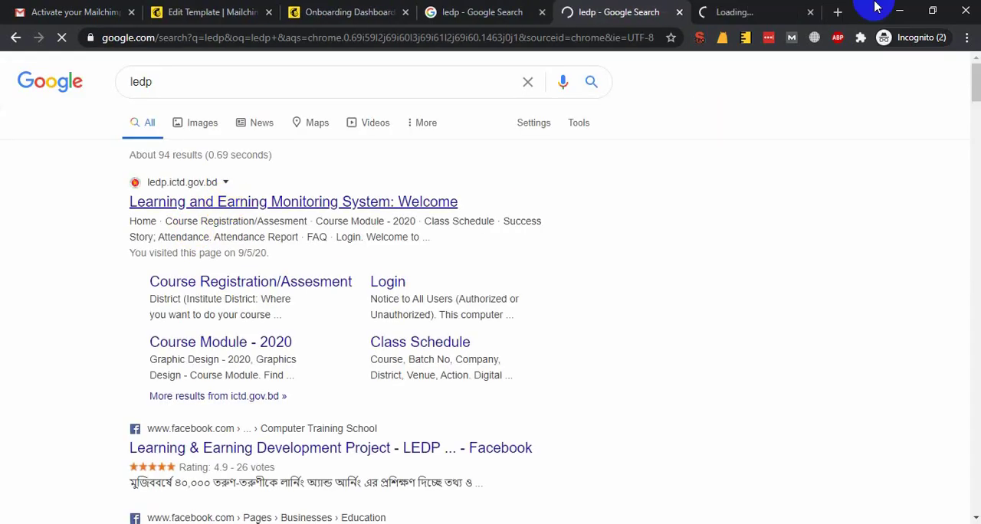
pyautogui.click(697, 11)
pyautogui.click(587, 38)
pyautogui.click(470, 11)
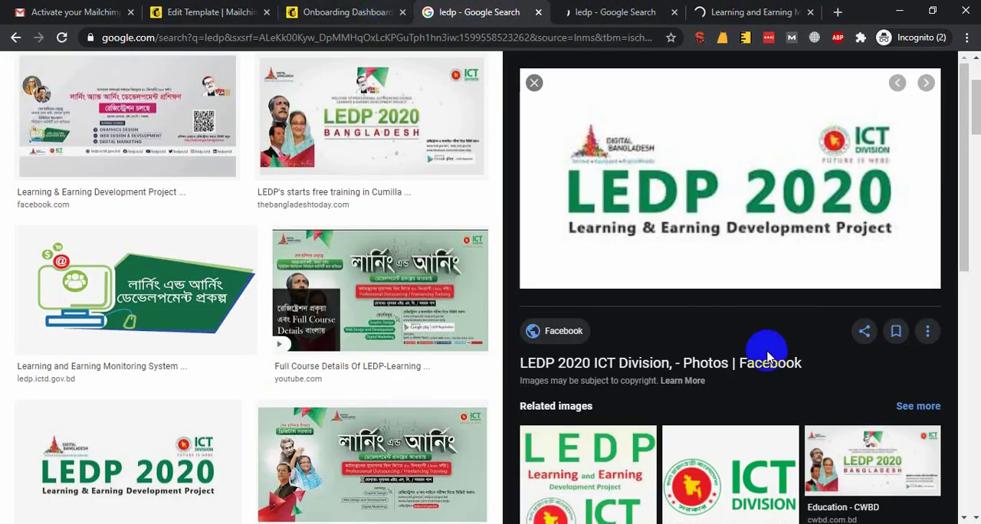
pyautogui.click(345, 11)
pyautogui.click(213, 12)
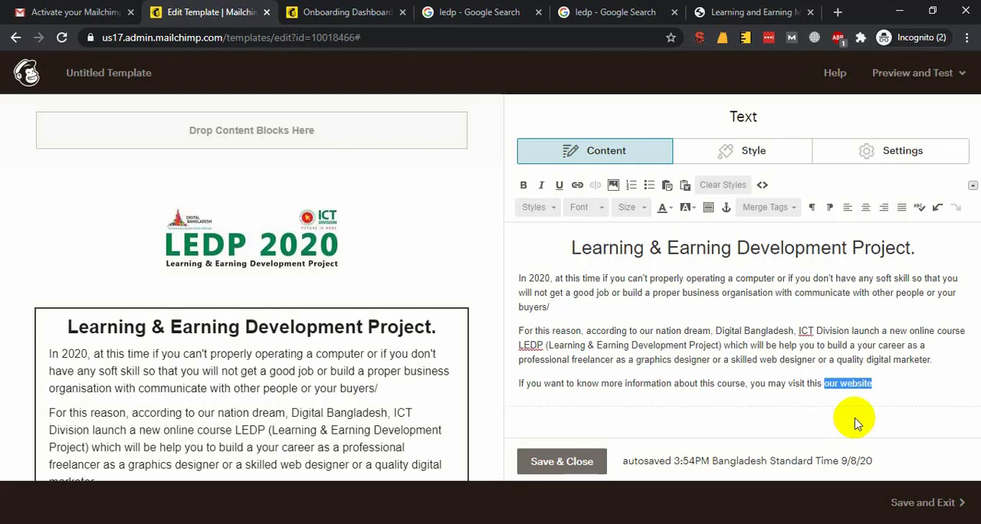
pyautogui.click(576, 188)
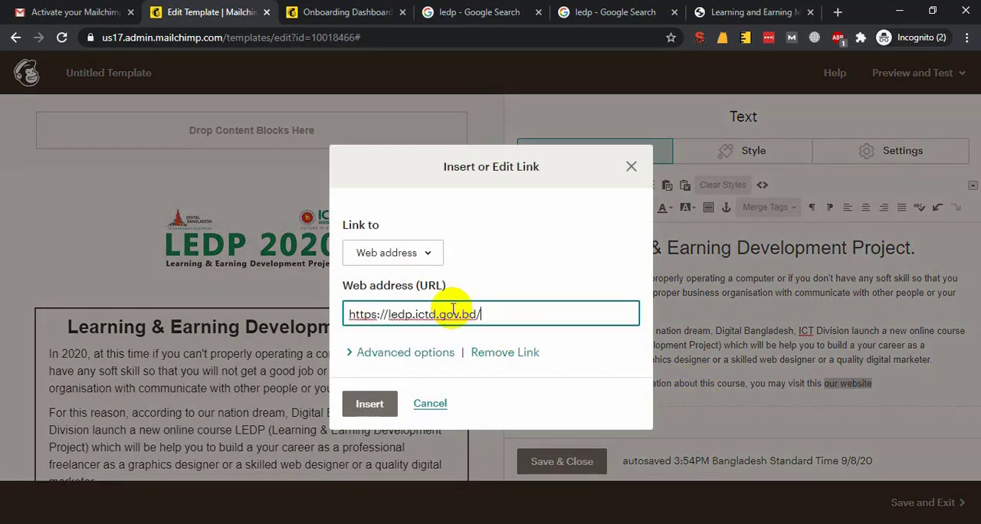
pyautogui.click(364, 406)
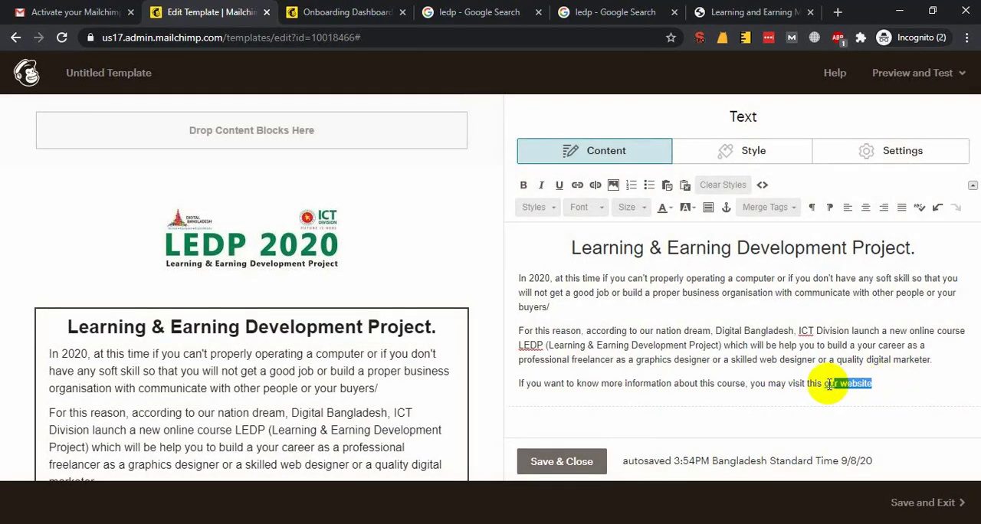
pyautogui.moveTo(825, 383); pyautogui.dragTo(908, 387)
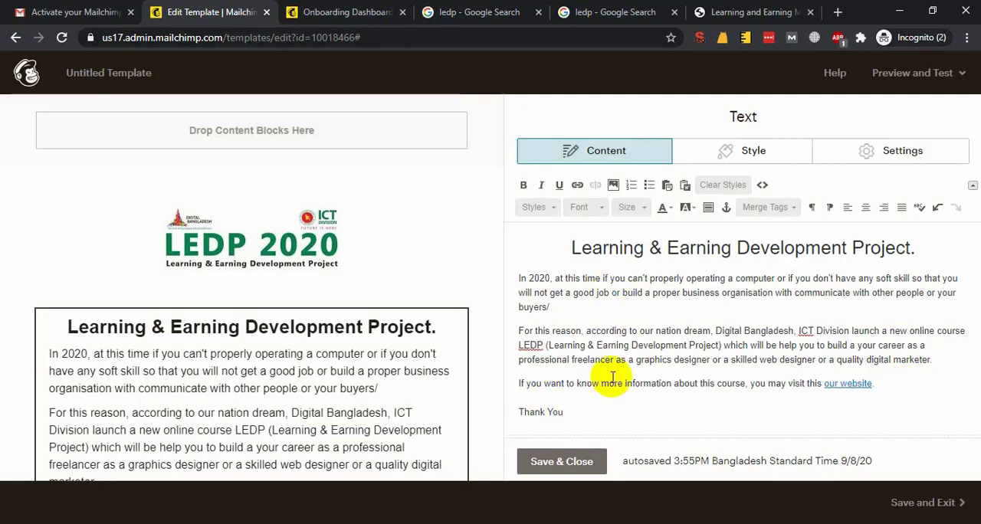
# Set the font of all body text below the heading to Verdana
pyautogui.moveTo(568, 412); pyautogui.dragTo(488, 289)
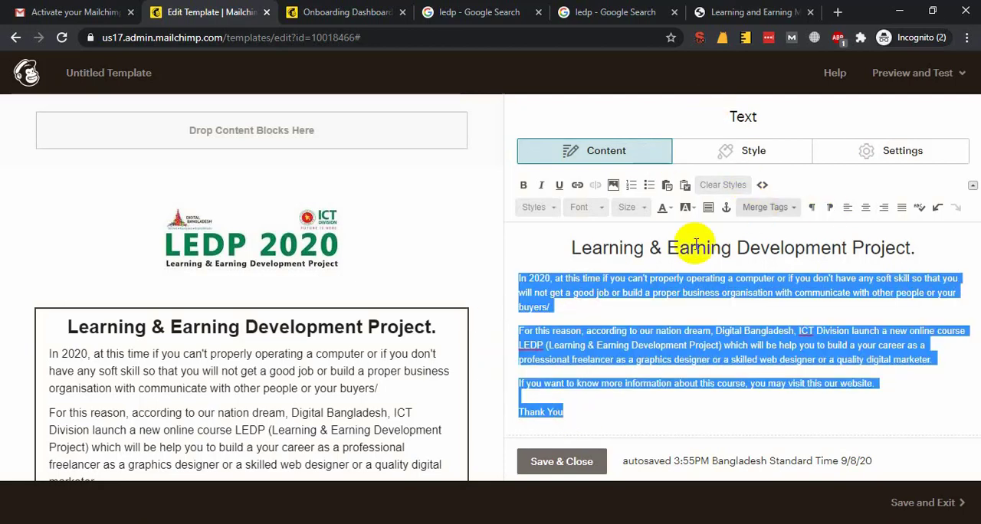
pyautogui.click(589, 210)
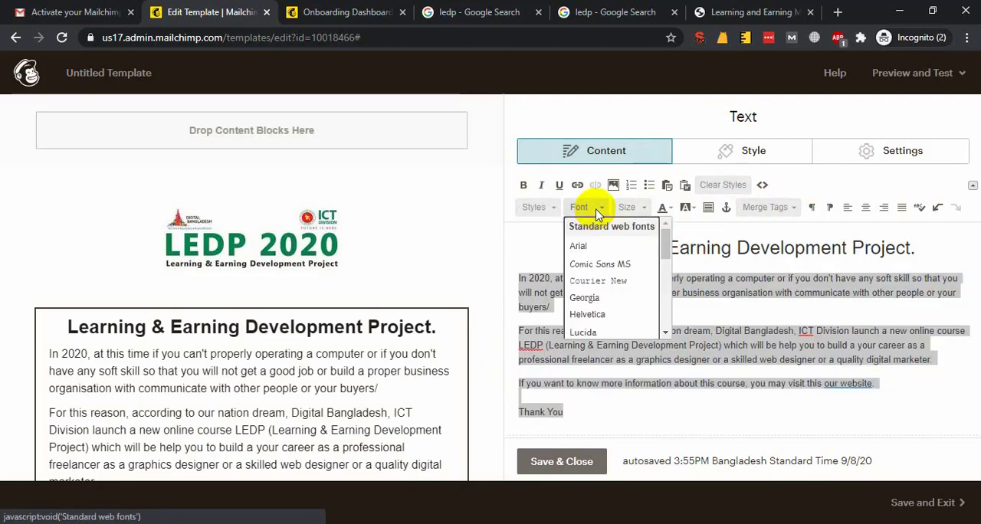
pyautogui.scroll(-2, 614, 266)
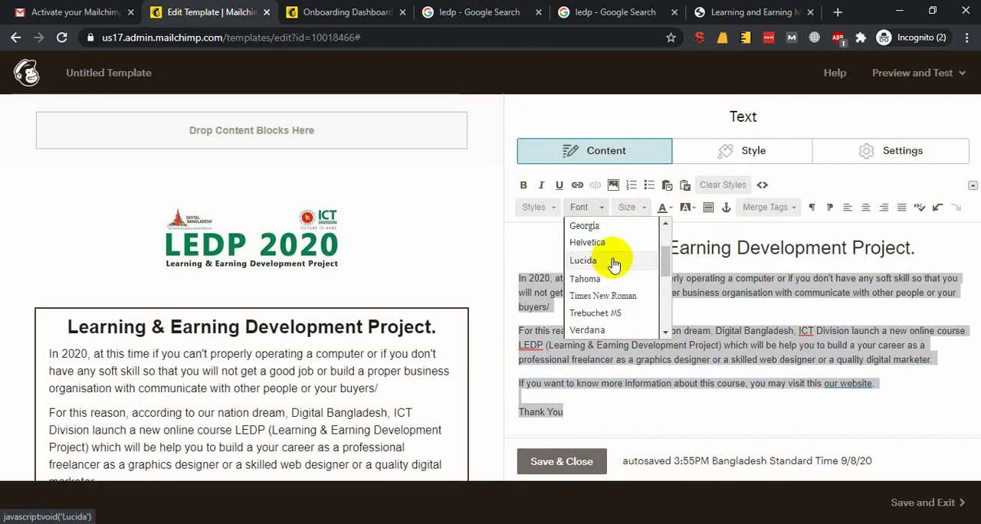
pyautogui.click(614, 330)
pyautogui.click(596, 334)
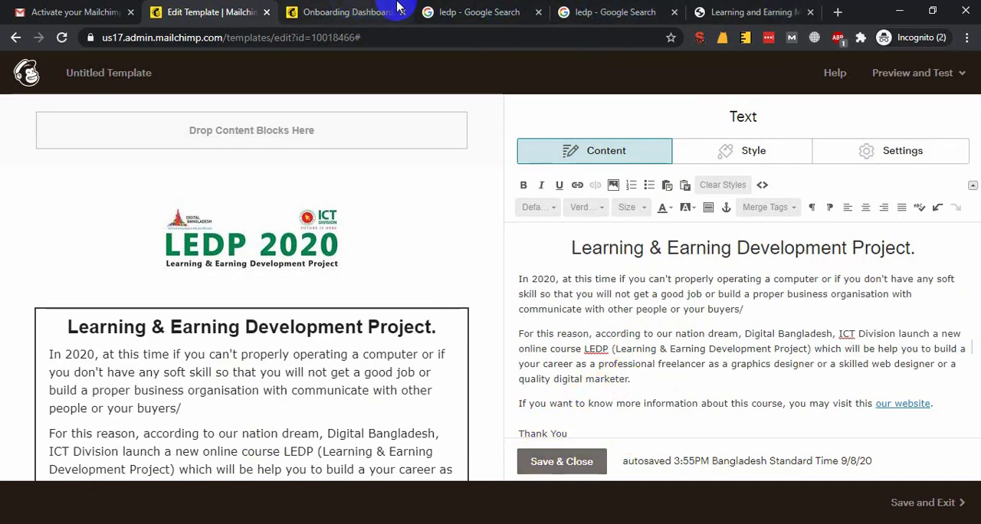
# Review the email preview from the logo through the body text to the social icons and footer
pyautogui.click(378, 7)
pyautogui.click(110, 10)
pyautogui.click(208, 8)
pyautogui.scroll(-1, 326, 351)
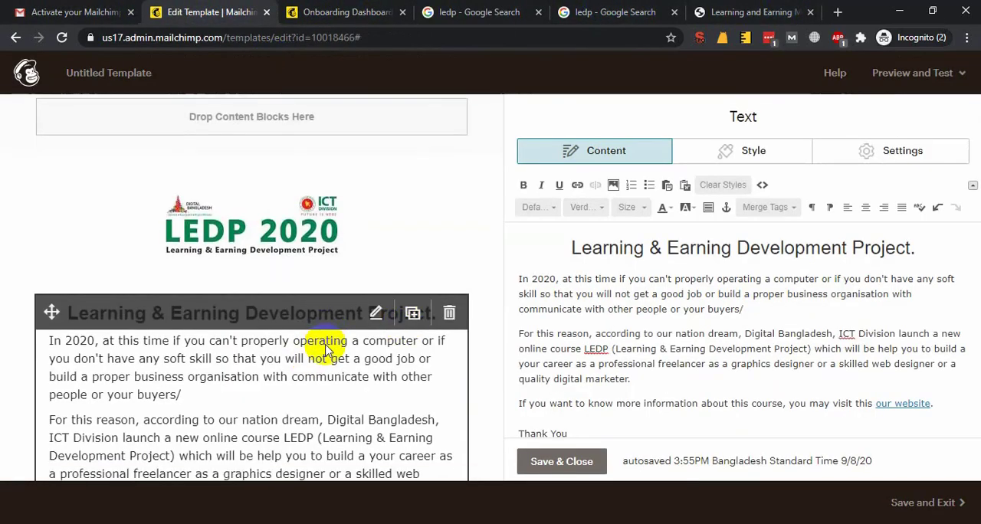
pyautogui.scroll(-3, 326, 351)
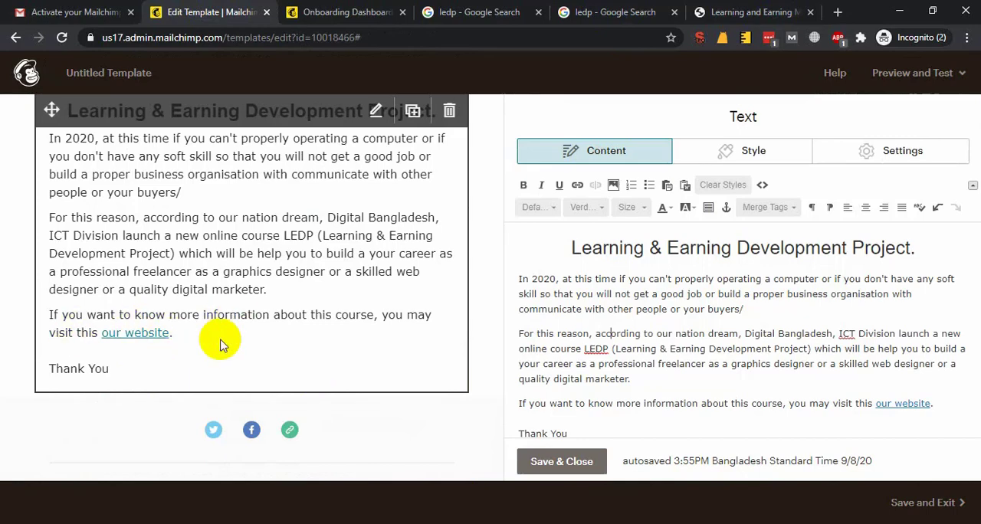
pyautogui.scroll(2, 253, 342)
pyautogui.scroll(-3, 322, 349)
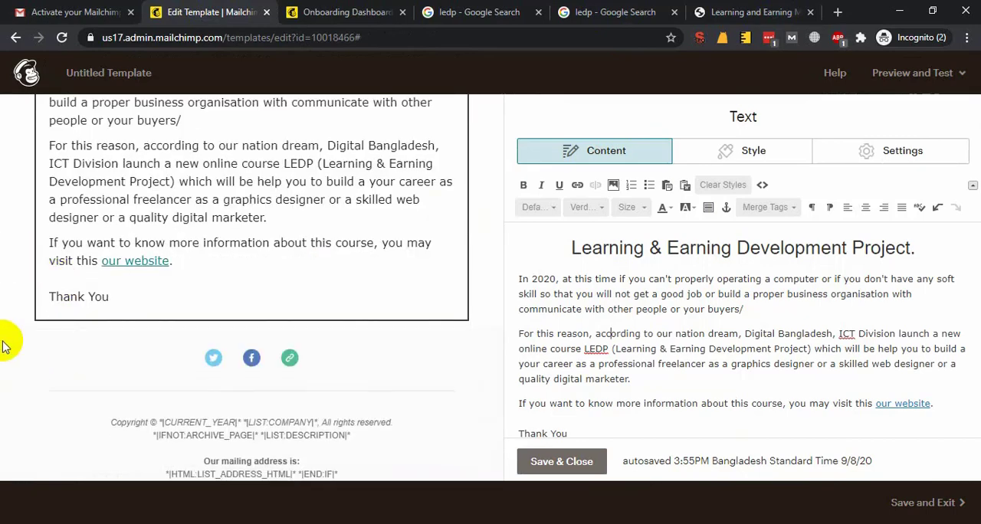
pyautogui.scroll(4, 50, 307)
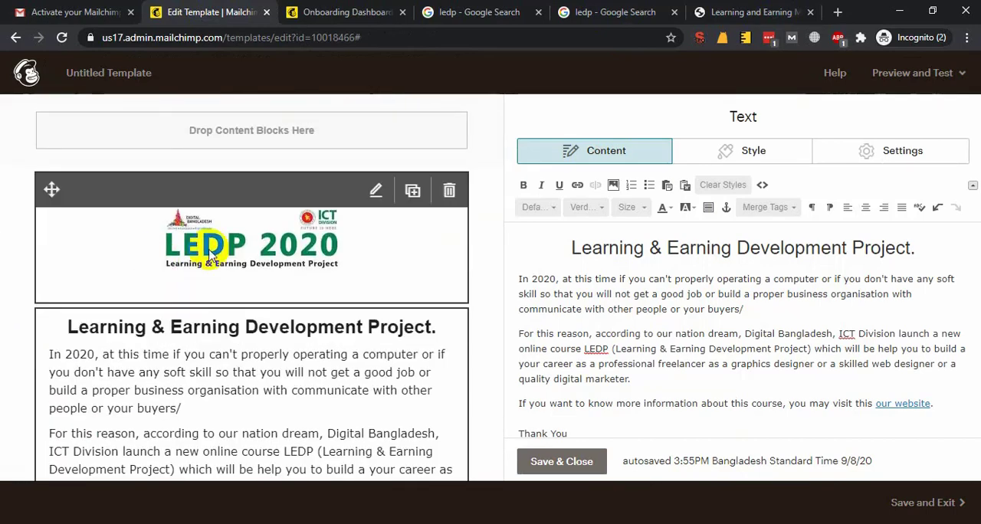
pyautogui.scroll(-2, 71, 209)
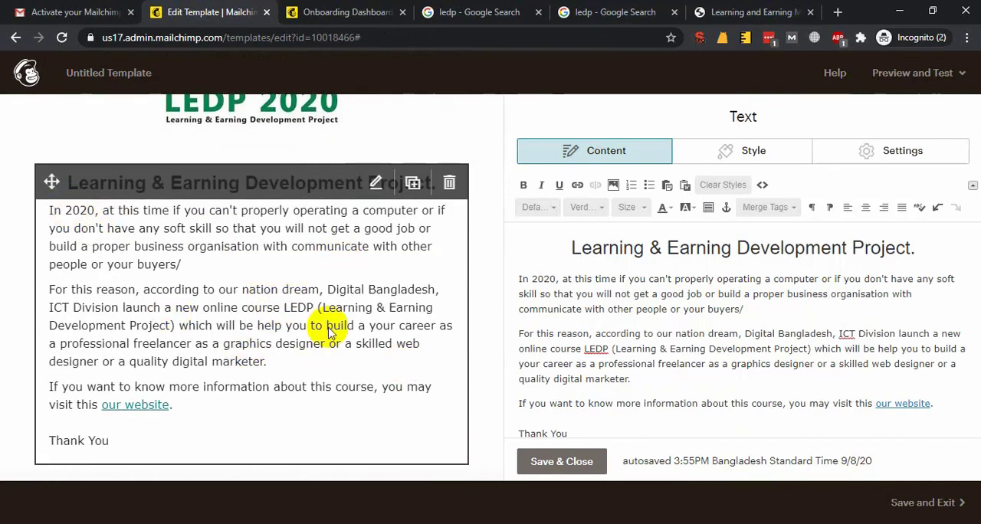
pyautogui.scroll(-3, 328, 325)
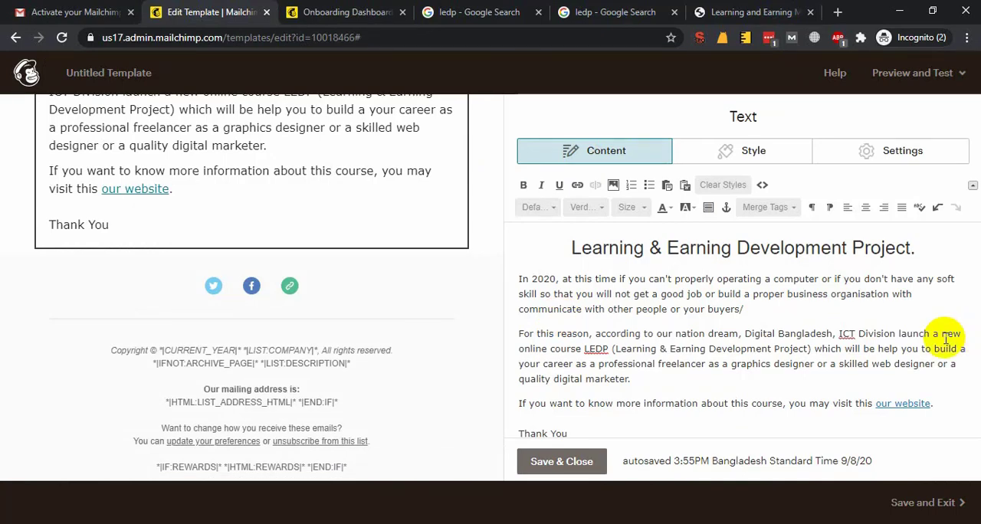
pyautogui.scroll(3, 478, 351)
# Save and close the text block, and open the Social Follow block for editing
pyautogui.click(567, 461)
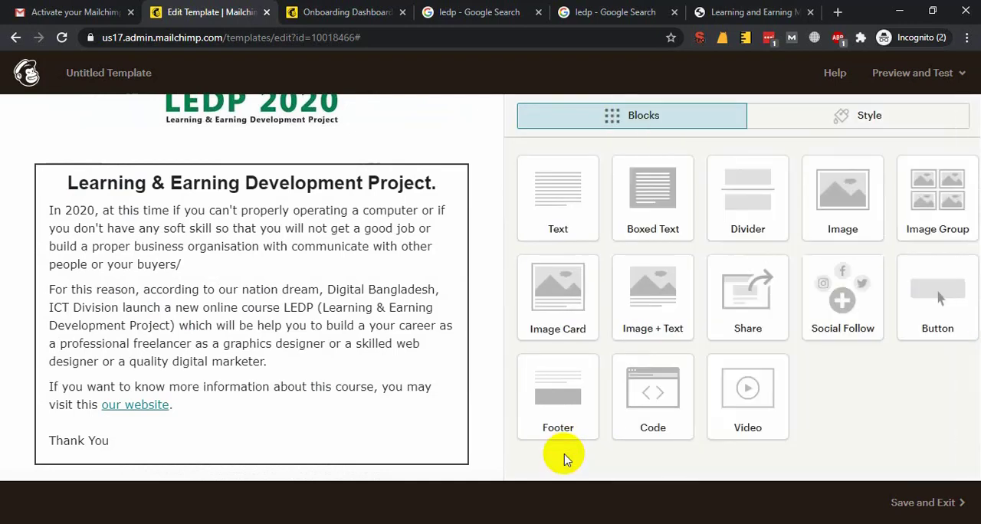
pyautogui.scroll(-3, 426, 360)
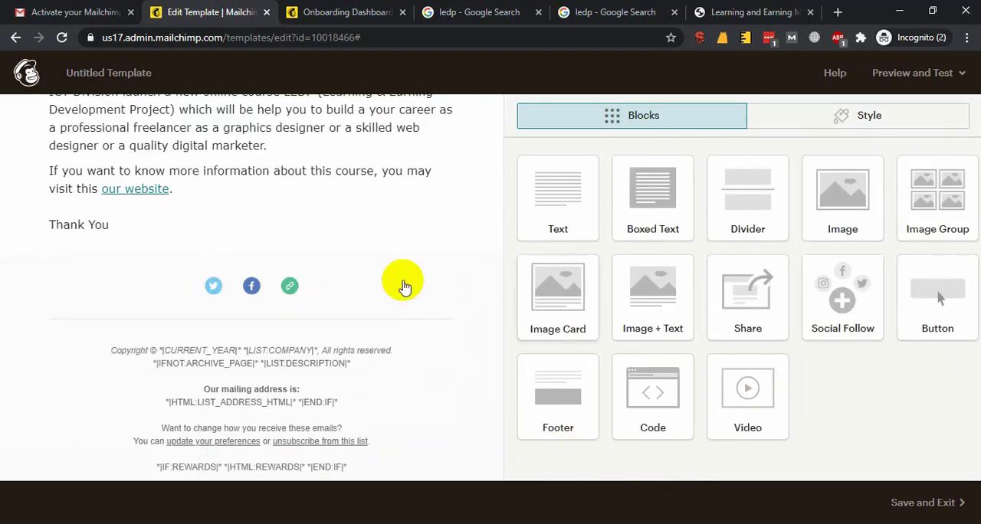
pyautogui.click(375, 278)
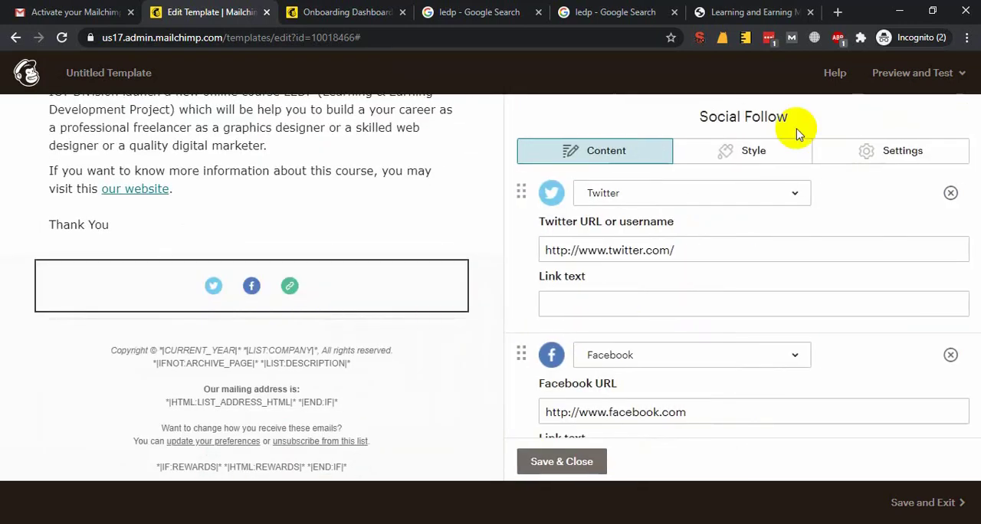
pyautogui.click(701, 4)
pyautogui.click(639, 4)
pyautogui.scroll(-3, 280, 314)
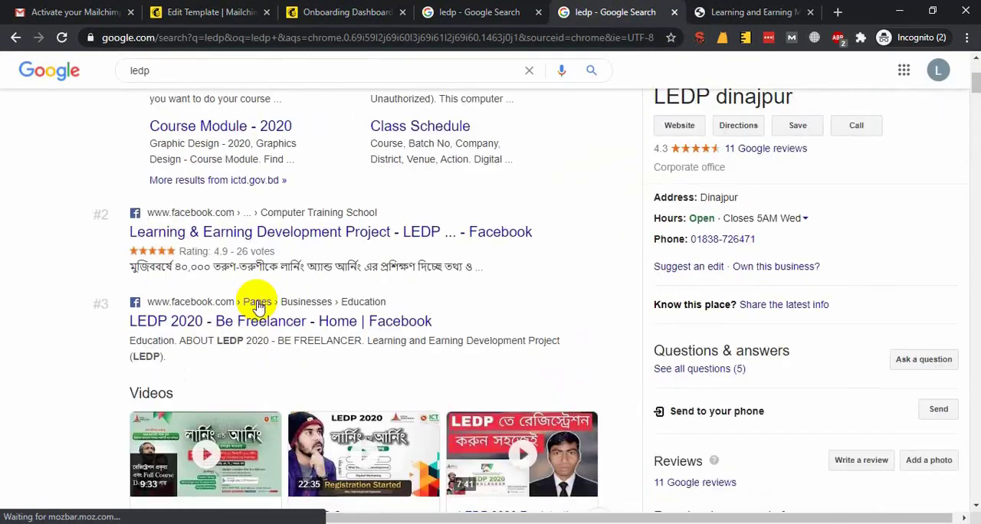
pyautogui.rightClick(219, 232)
pyautogui.click(317, 316)
pyautogui.click(153, 9)
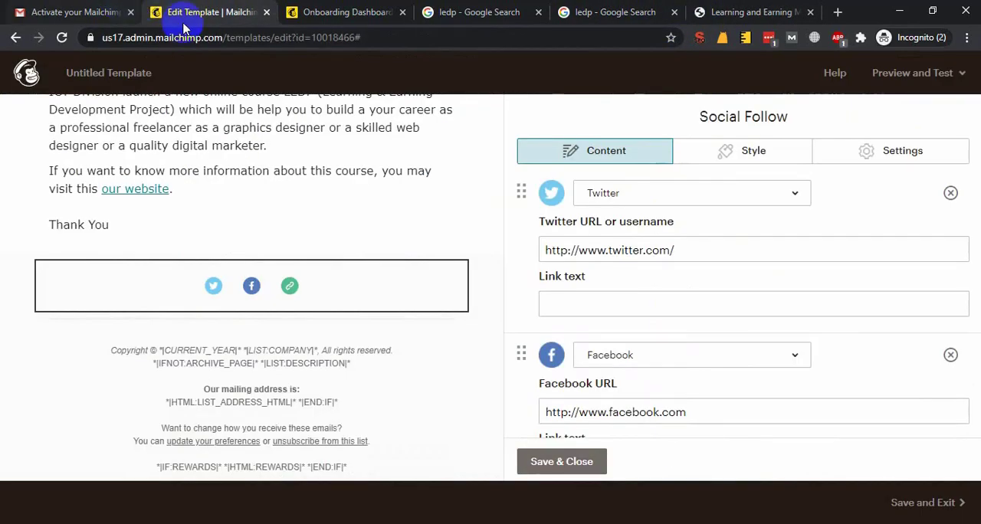
pyautogui.scroll(-1, 744, 404)
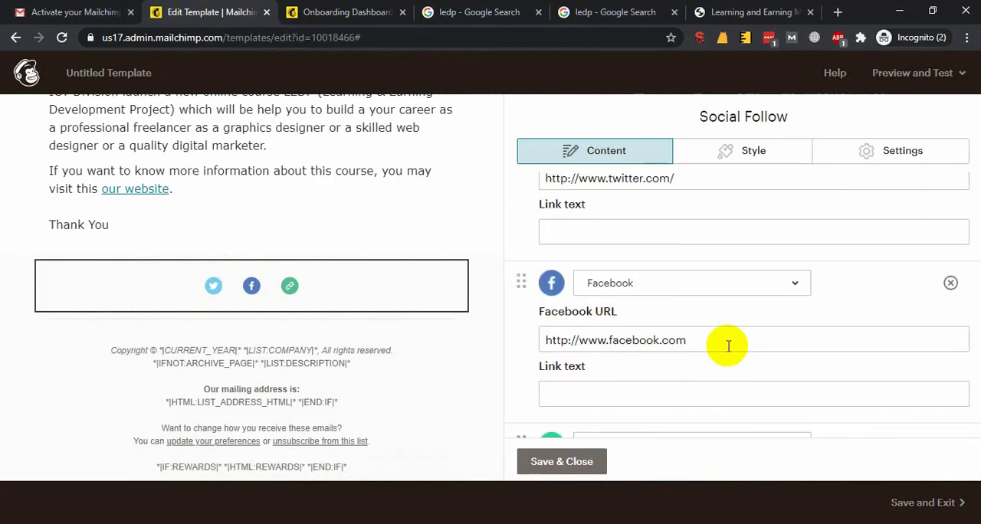
pyautogui.moveTo(723, 344); pyautogui.dragTo(28, 345)
pyautogui.hotkey('ctrl', 'v')
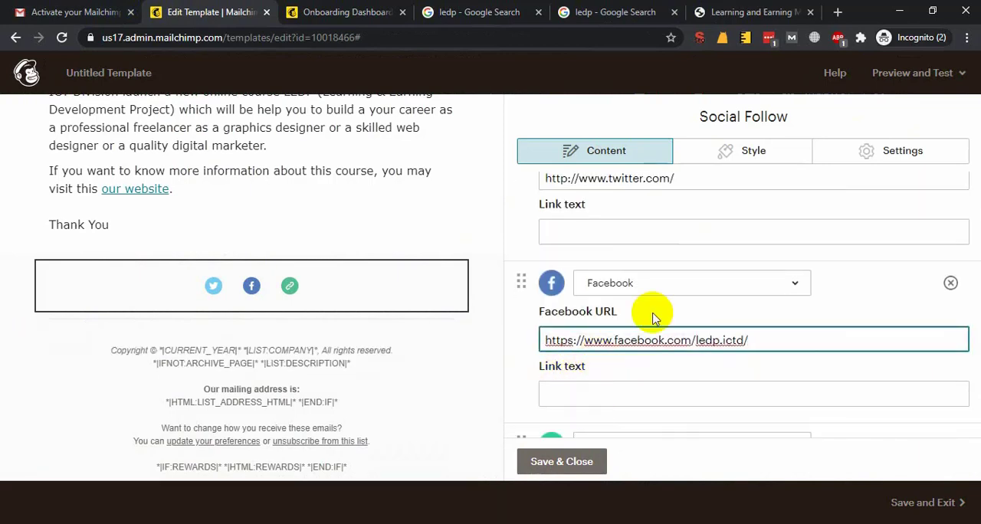
pyautogui.click(648, 6)
pyautogui.scroll(-6, 245, 219)
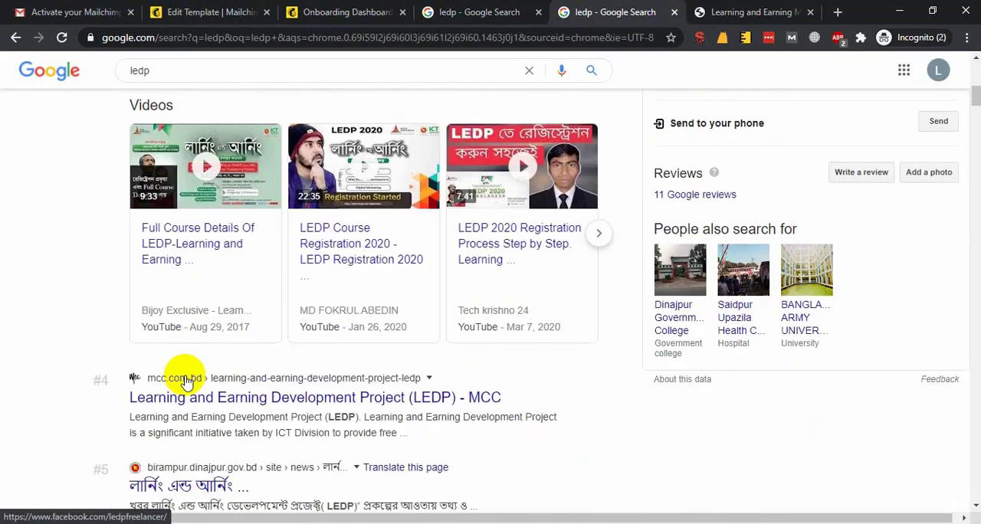
pyautogui.click(176, 12)
pyautogui.click(19, 12)
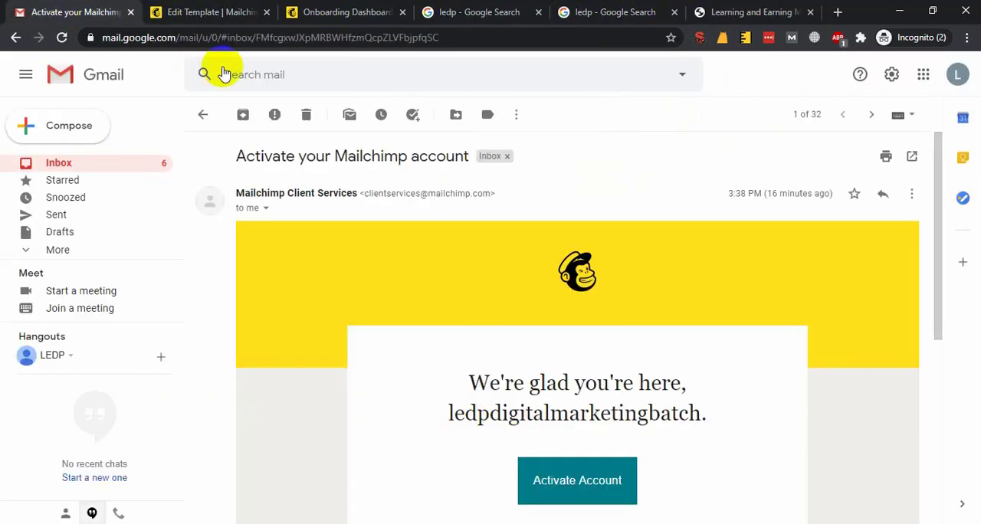
pyautogui.click(230, 12)
pyautogui.click(629, 230)
pyautogui.scroll(1, 629, 290)
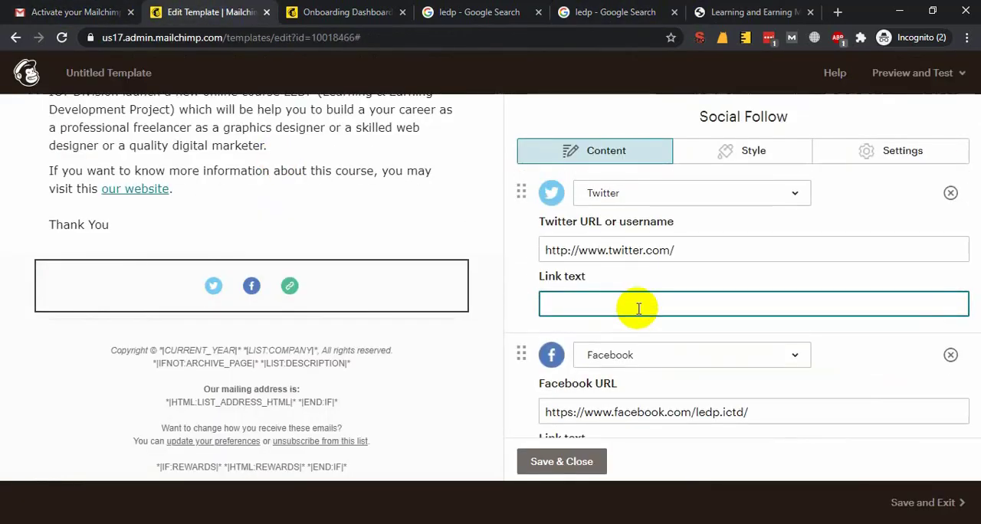
pyautogui.scroll(-3, 664, 356)
pyautogui.click(613, 410)
pyautogui.click(677, 360)
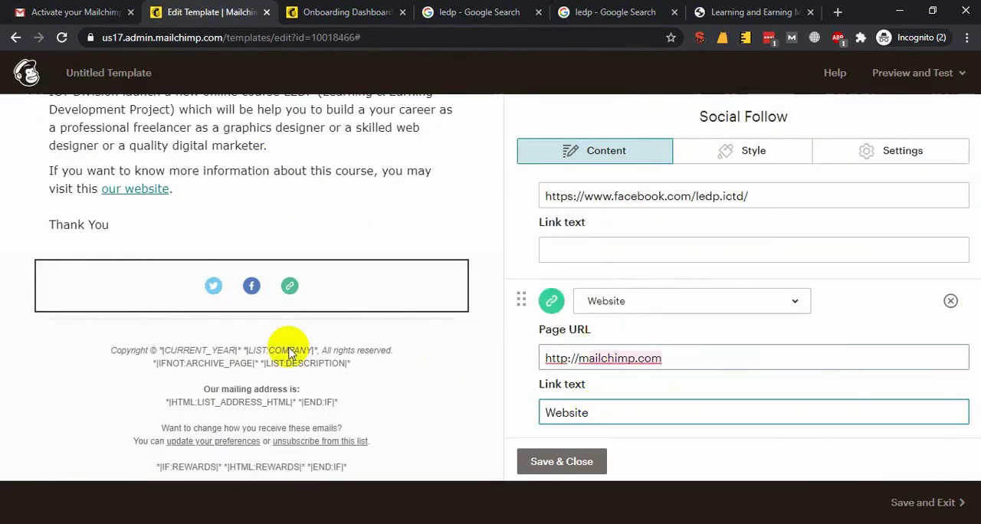
pyautogui.click(771, 10)
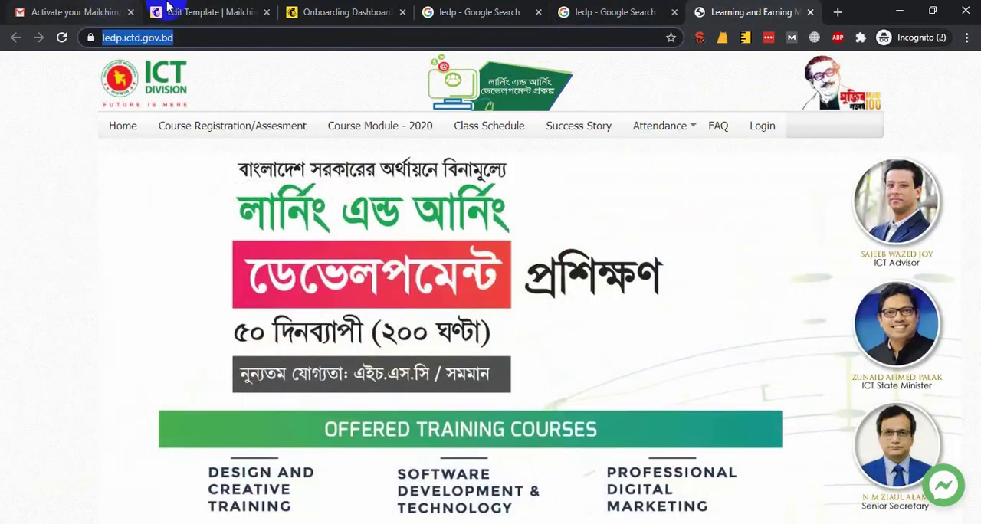
pyautogui.click(169, 10)
pyautogui.hotkey('ctrl', 'a')
pyautogui.hotkey('ctrl', 'v')
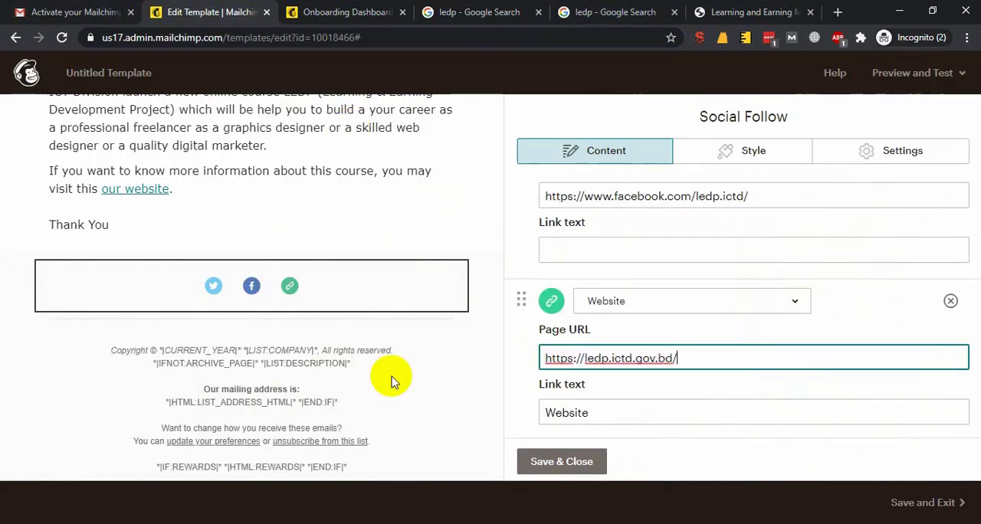
pyautogui.click(542, 469)
# Enter the template's preview mode and review the email in its desktop and mobile versions
pyautogui.scroll(2, 322, 410)
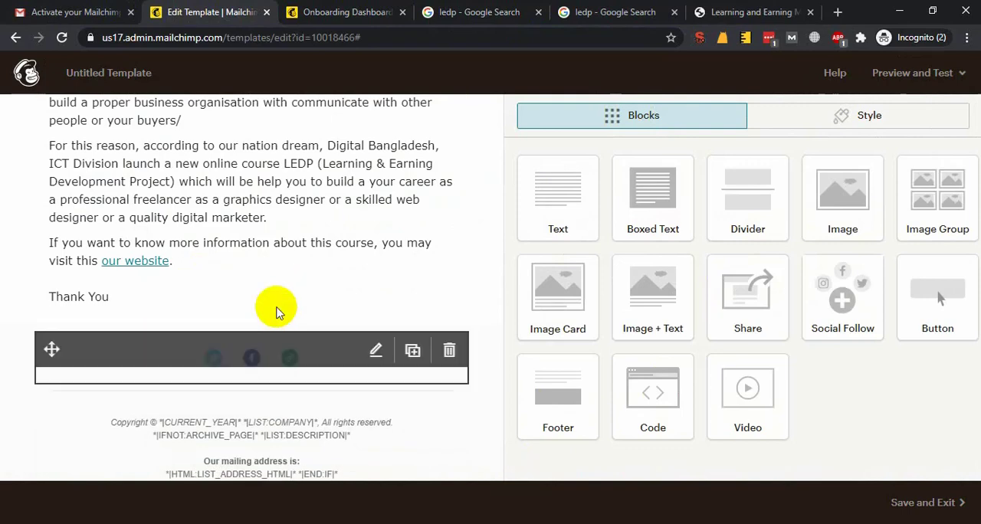
pyautogui.scroll(-1, 276, 311)
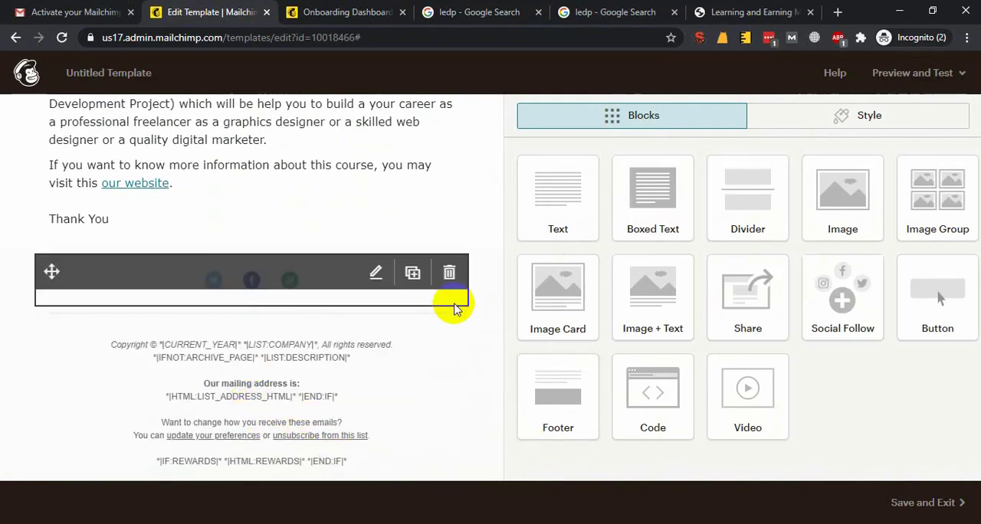
pyautogui.scroll(5, 328, 394)
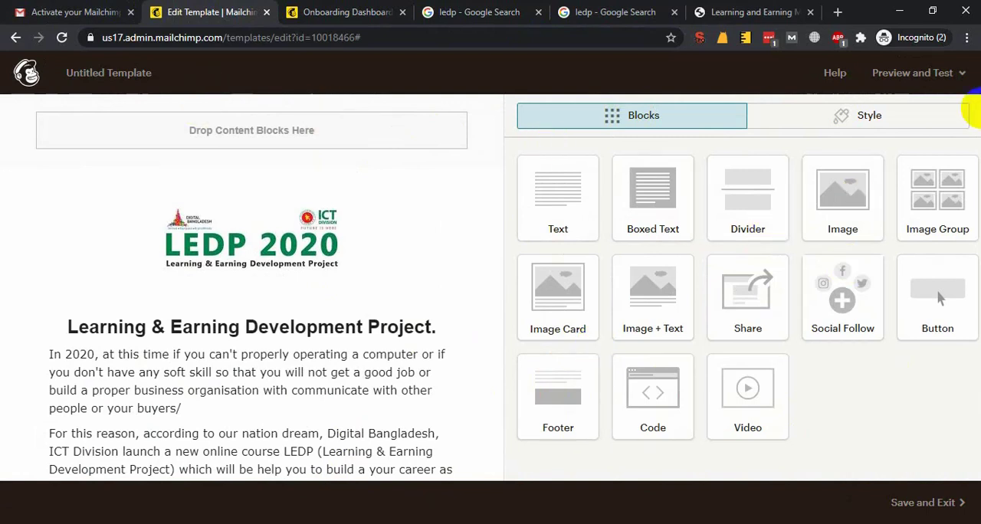
pyautogui.click(940, 73)
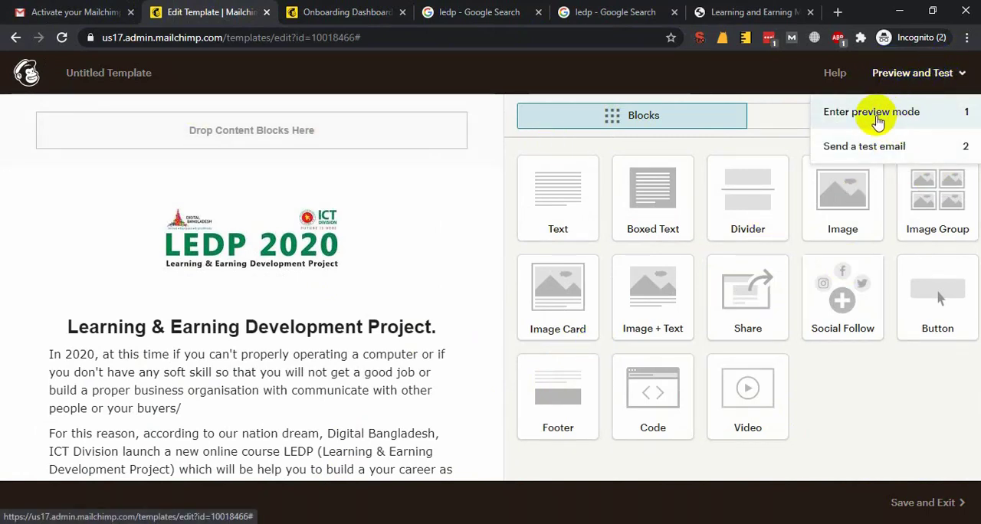
pyautogui.click(933, 116)
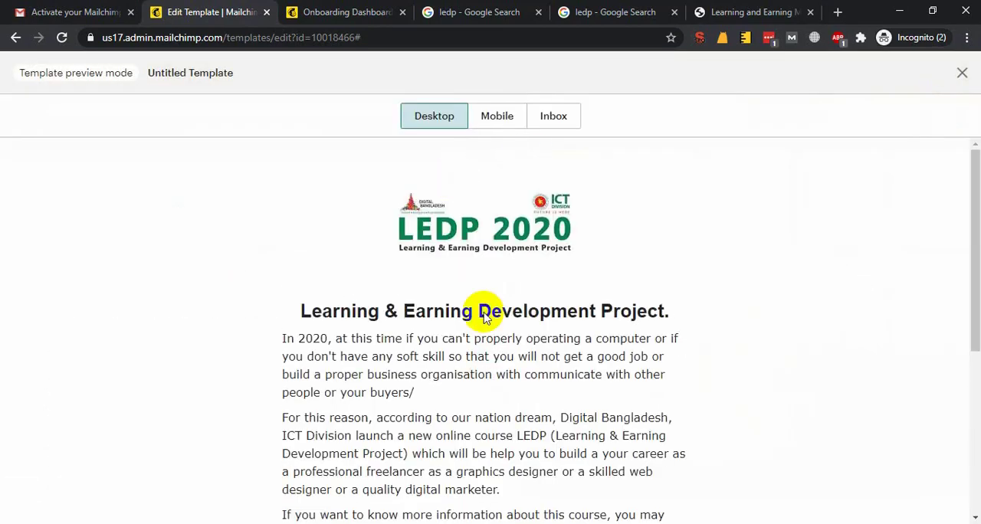
pyautogui.scroll(-5, 388, 300)
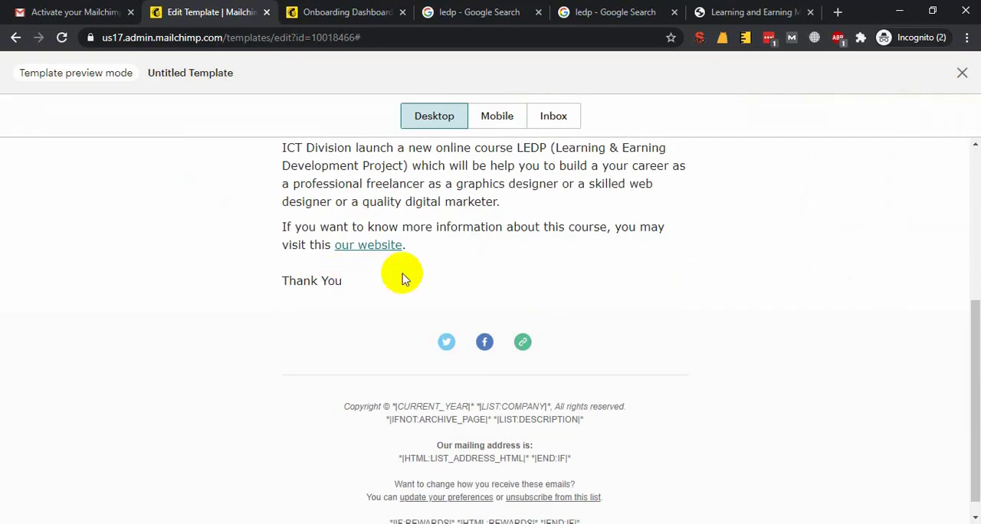
pyautogui.scroll(4, 482, 324)
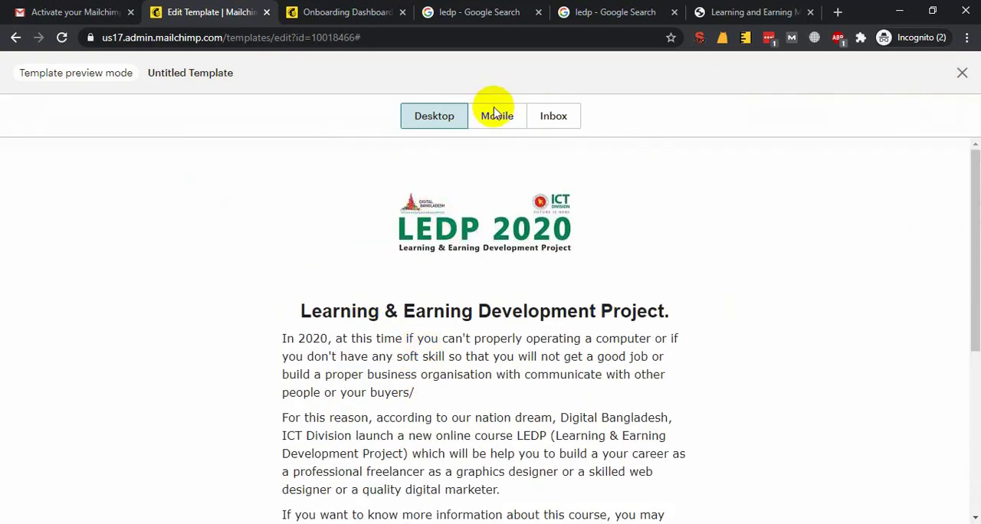
pyautogui.click(496, 115)
pyautogui.scroll(-8, 483, 308)
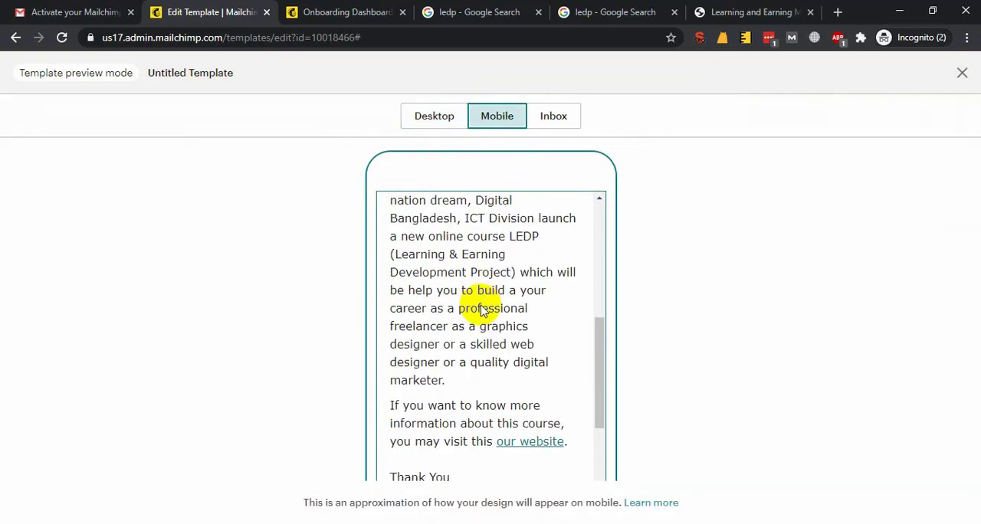
# Check the inbox preview, compare the mobile and desktop versions again, and exit preview mode
pyautogui.click(560, 115)
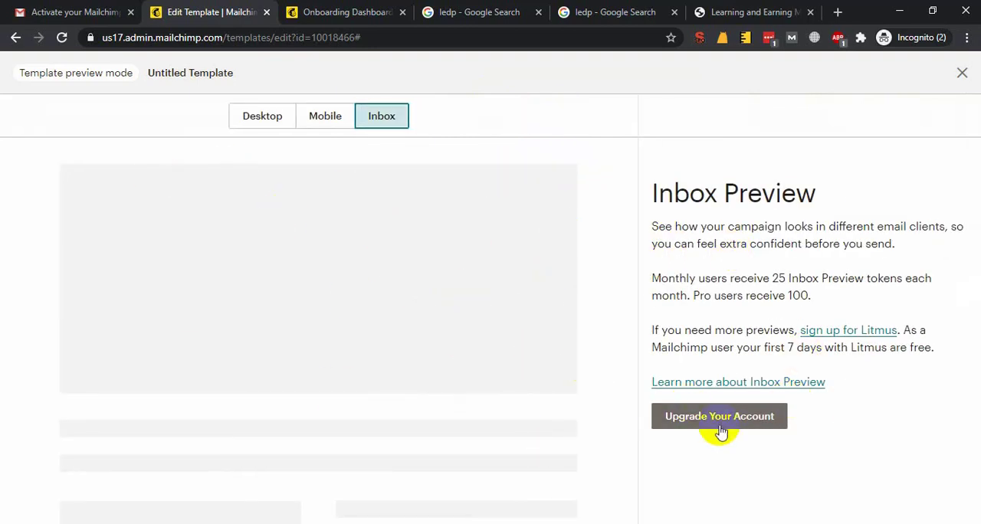
pyautogui.click(328, 115)
pyautogui.click(433, 123)
pyautogui.click(515, 119)
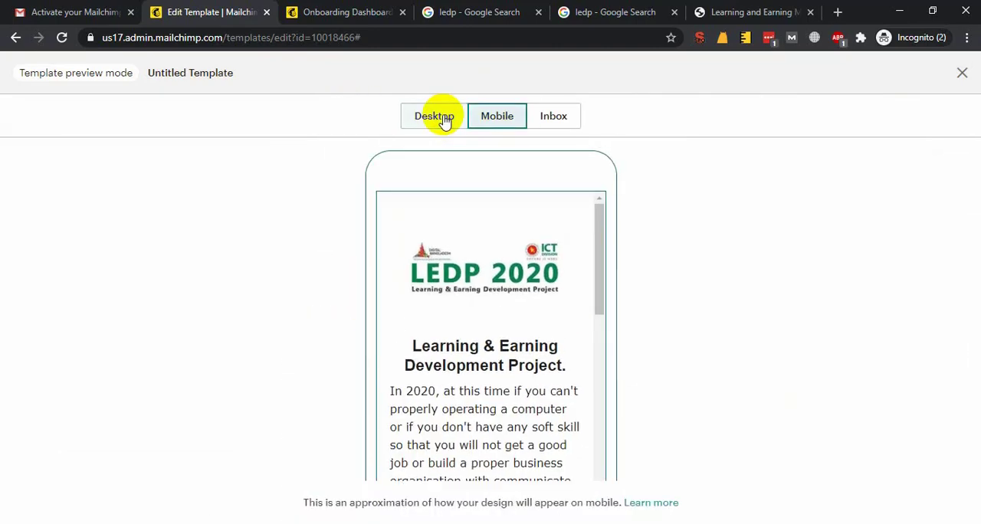
pyautogui.click(439, 120)
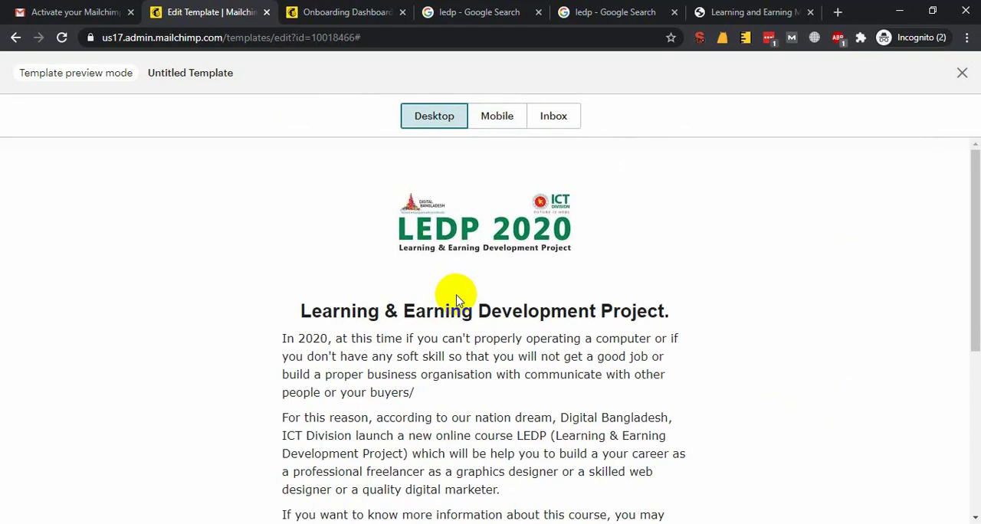
pyautogui.scroll(-5, 646, 247)
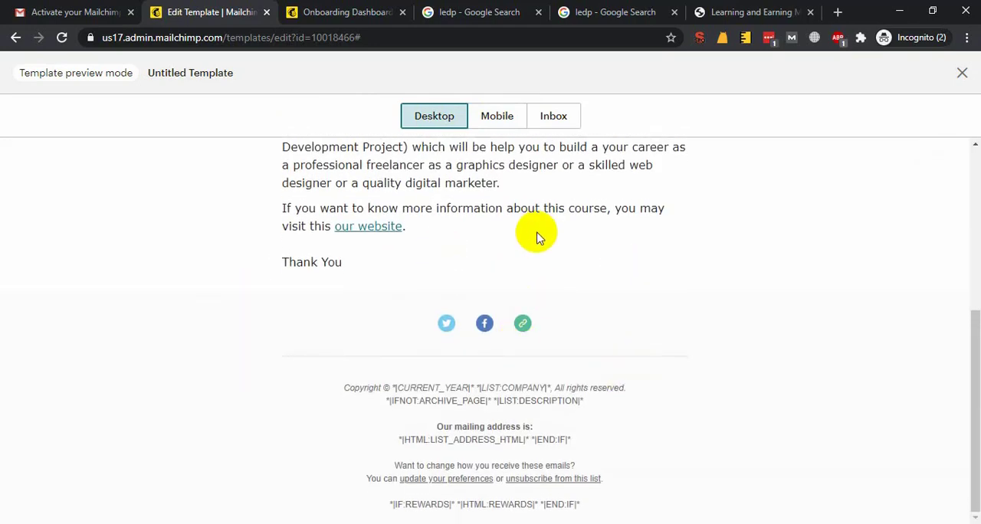
pyautogui.scroll(5, 536, 238)
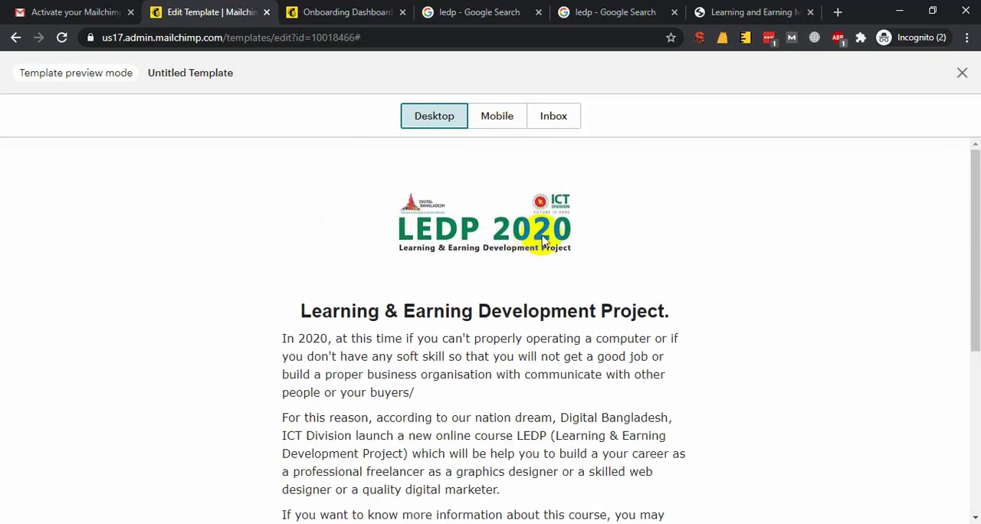
pyautogui.click(961, 72)
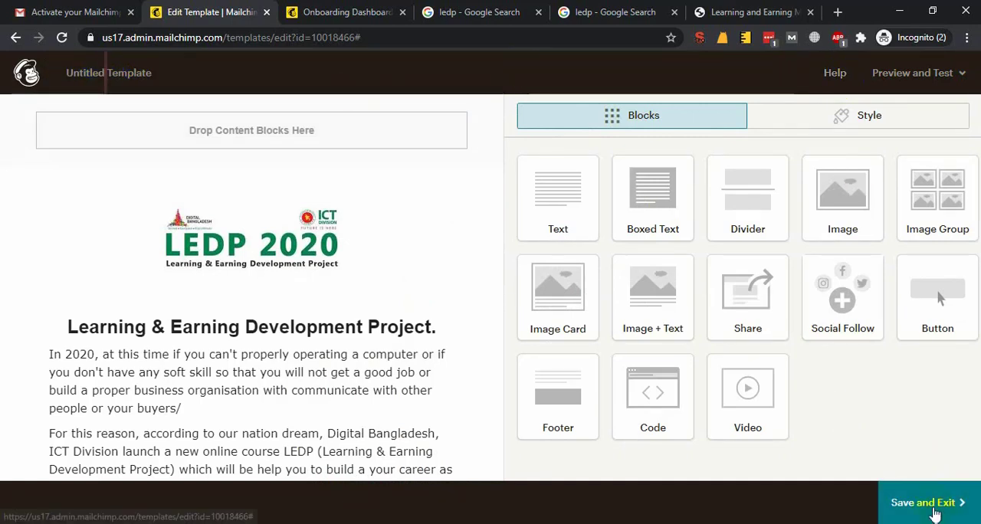
pyautogui.click(83, 72)
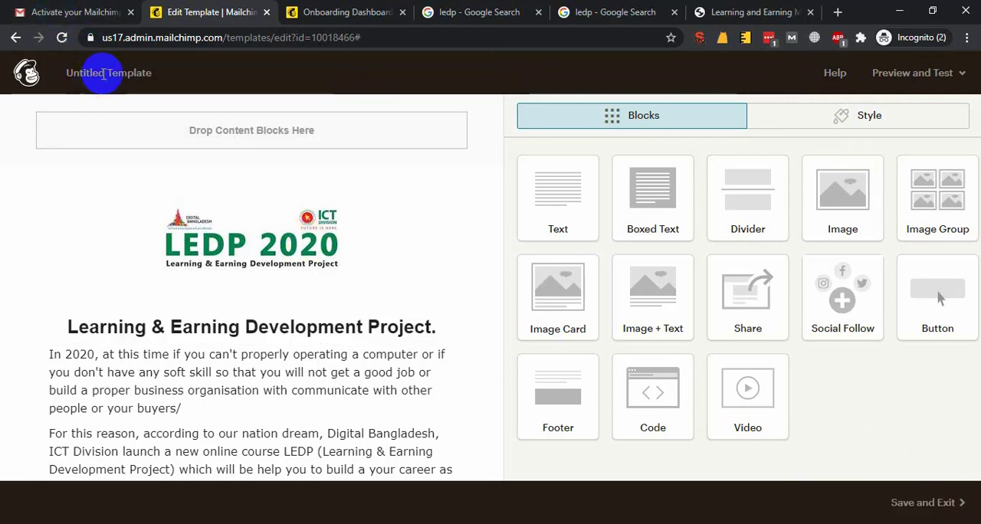
pyautogui.click(95, 70)
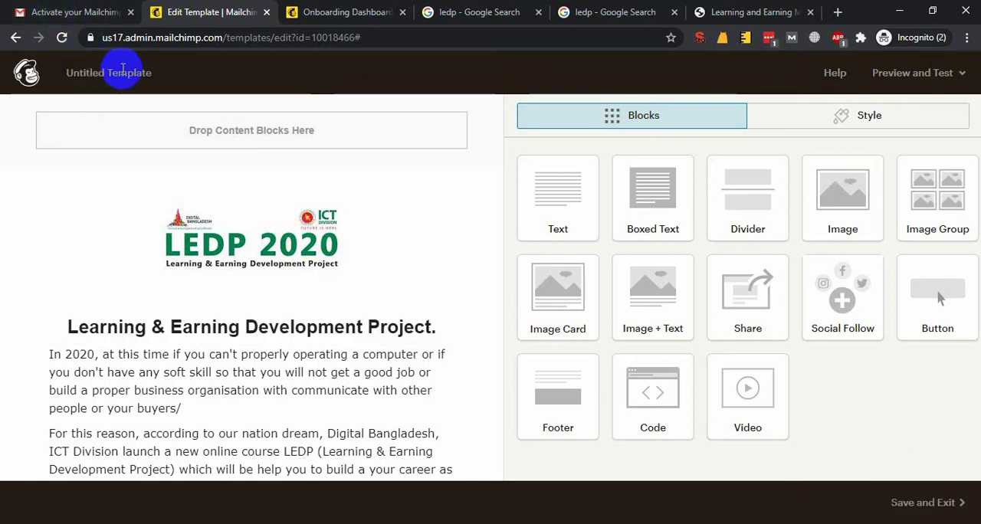
pyautogui.click(84, 71)
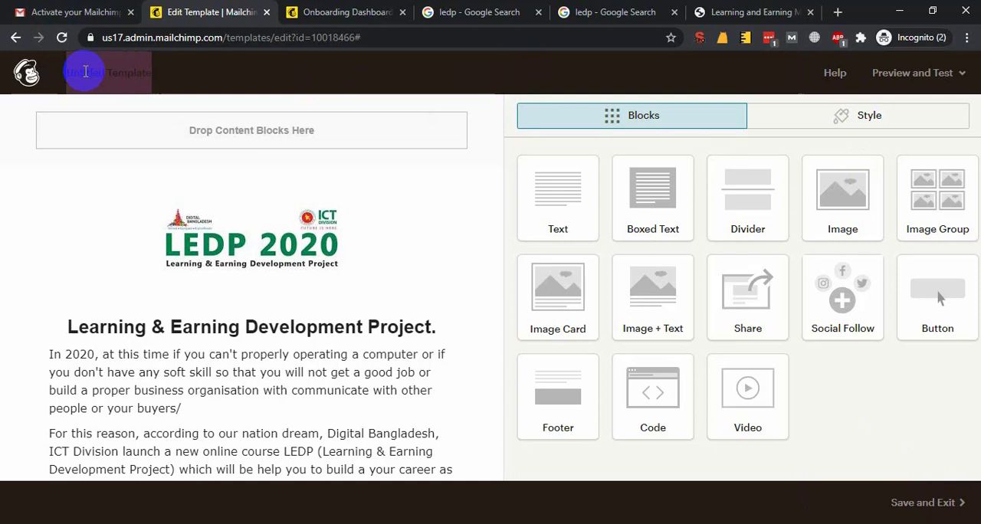
pyautogui.click(72, 72)
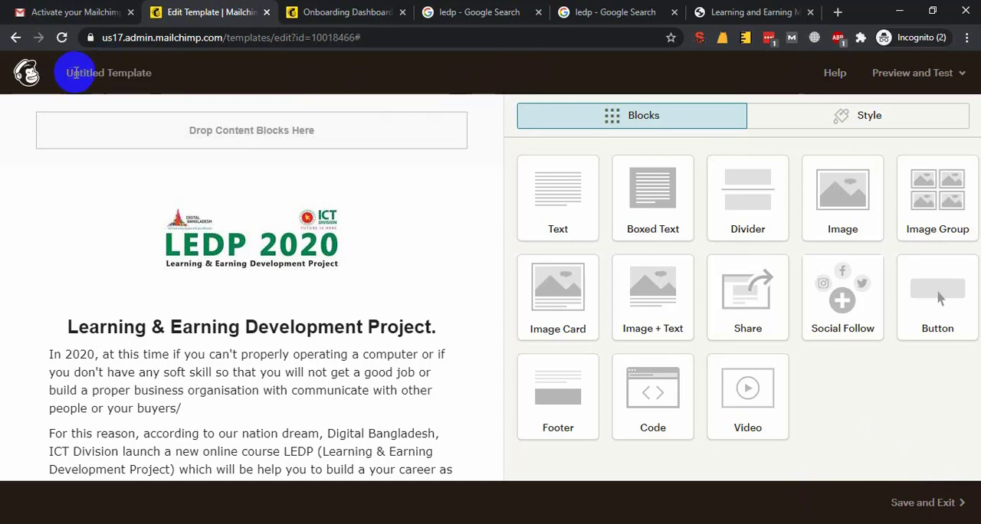
pyautogui.click(108, 71)
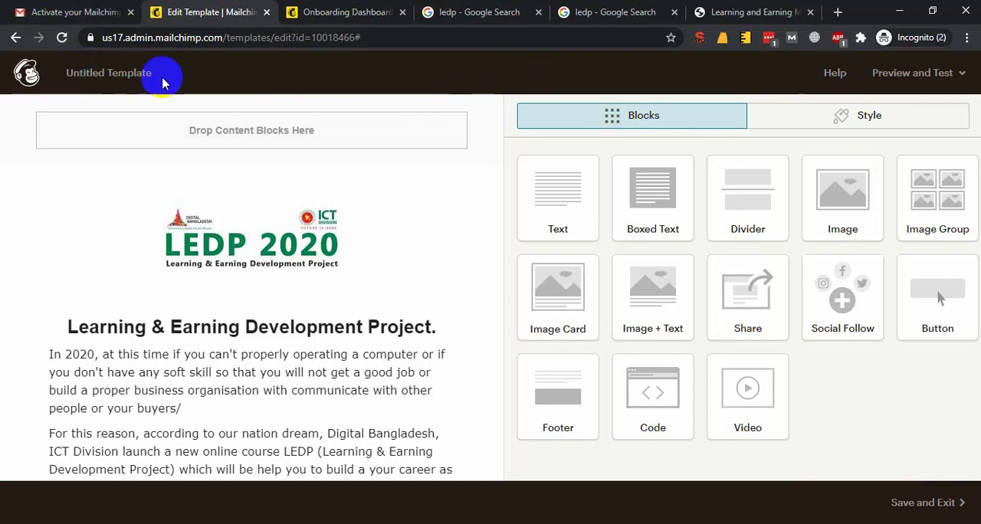
# Save the template under the name "LEDP Test Email" and leave the editor
pyautogui.click(29, 73)
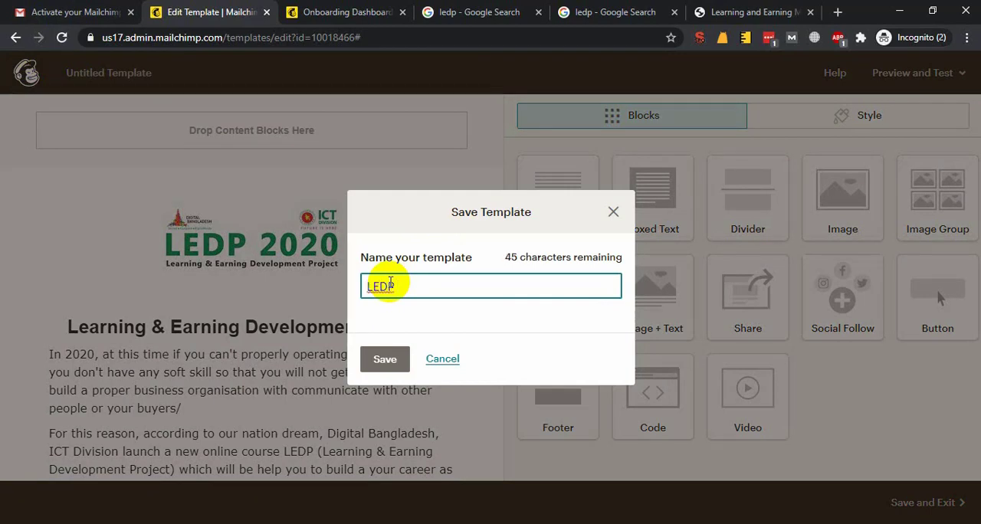
pyautogui.write('LEDP Test Email')
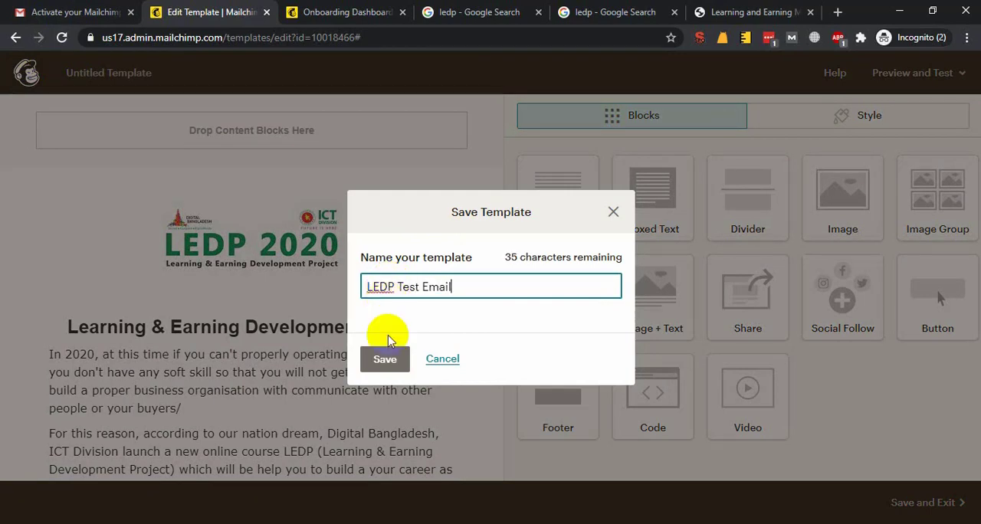
pyautogui.click(384, 359)
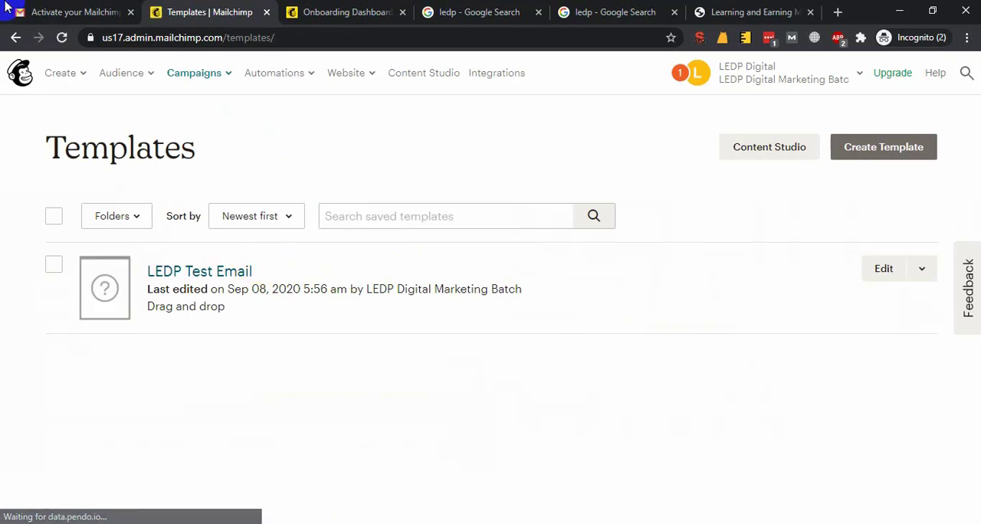
# Open the email templates page of the Campaigns section to view the saved templates
pyautogui.click(84, 73)
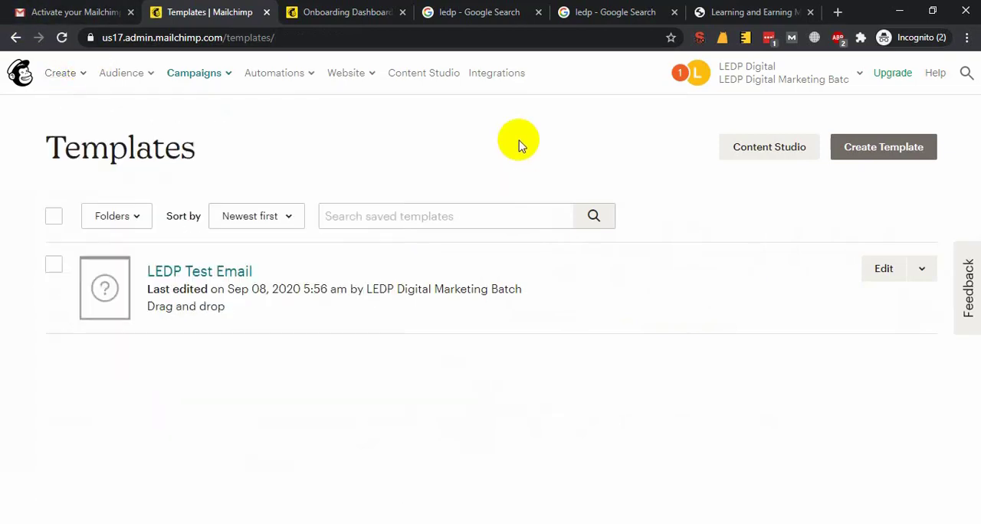
pyautogui.moveTo(230, 77)
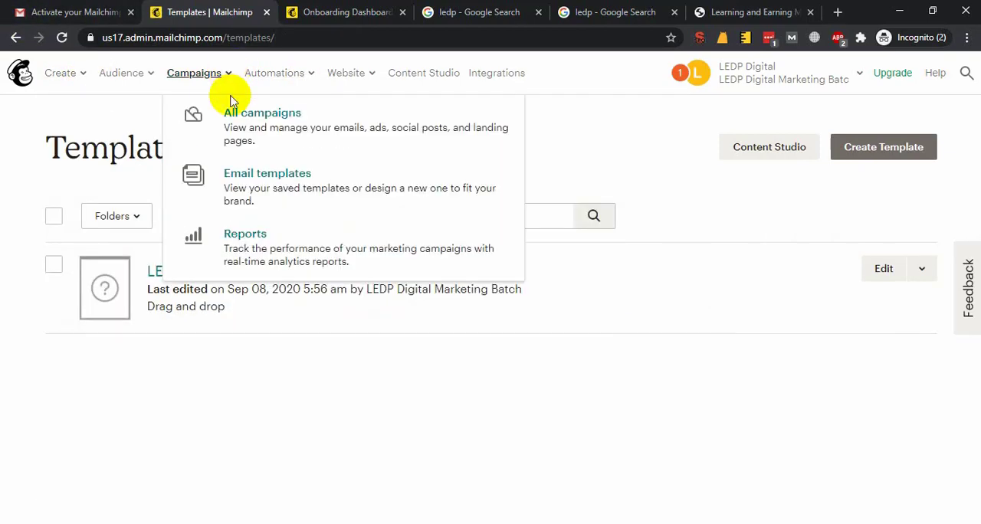
pyautogui.click(267, 177)
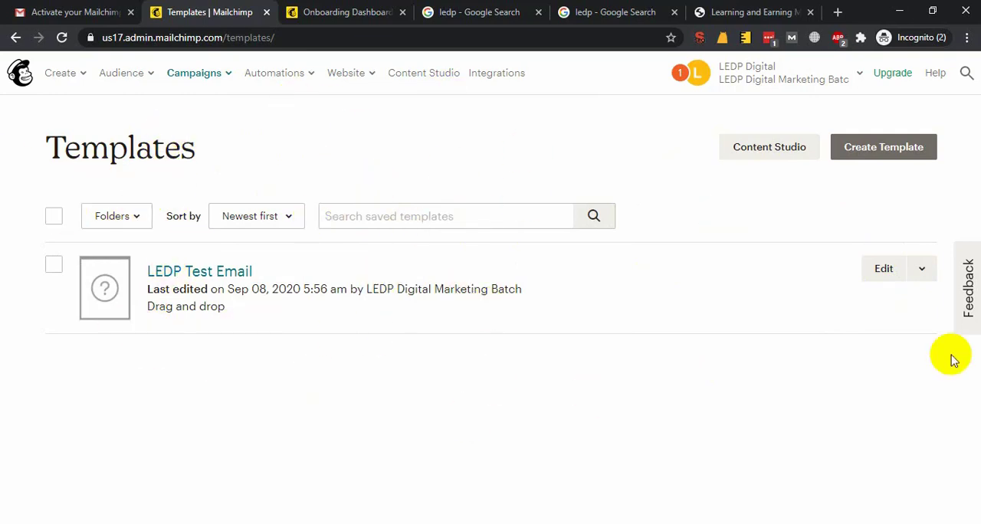
# Create a new email campaign from the saved "LEDP Test Email" template
pyautogui.click(924, 275)
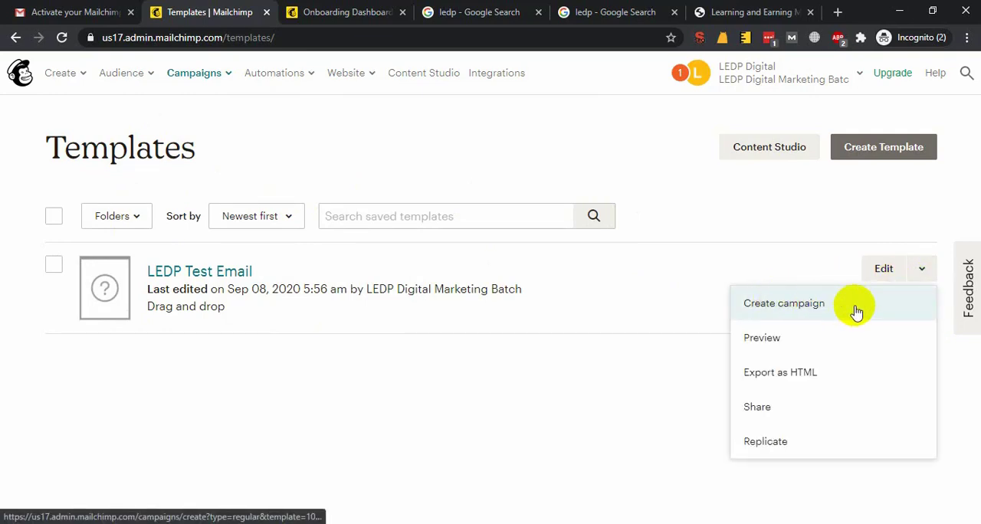
pyautogui.click(805, 306)
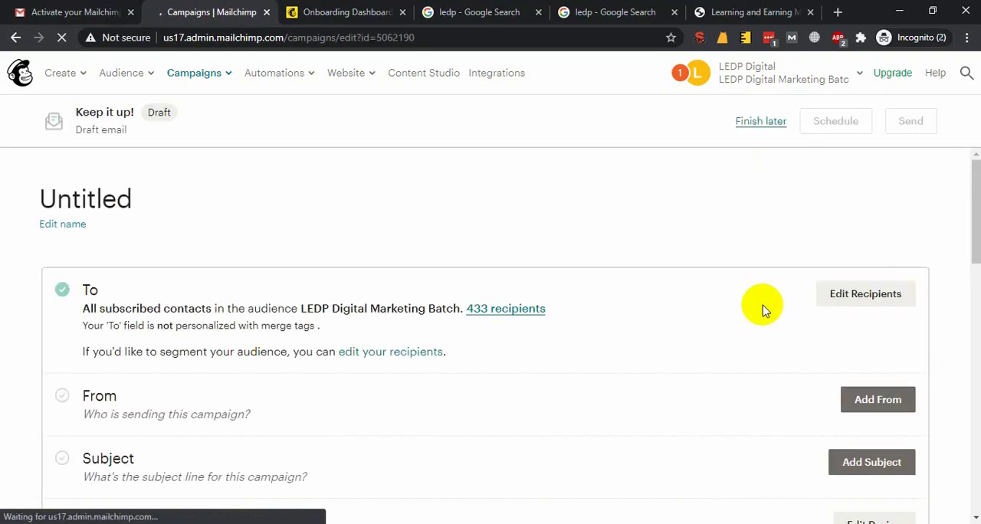
pyautogui.scroll(-1, 752, 305)
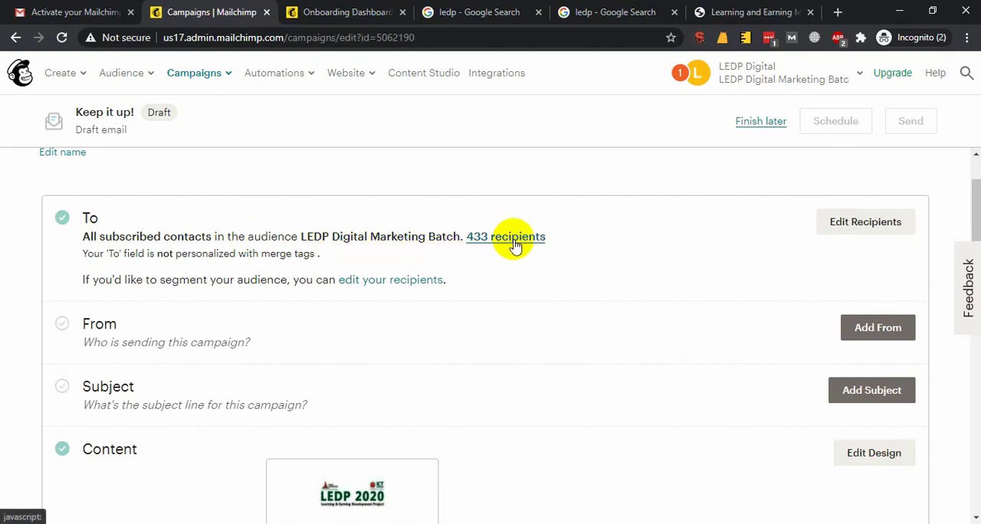
# Set the campaign's recipients to all subscribers in the LEDP Digital Marketing Batch audience and save them
pyautogui.click(870, 228)
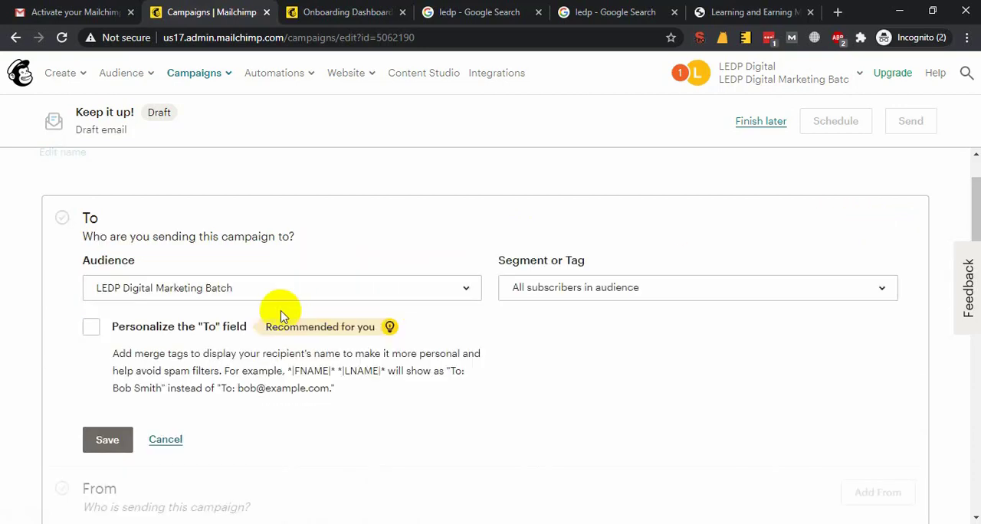
pyautogui.click(417, 292)
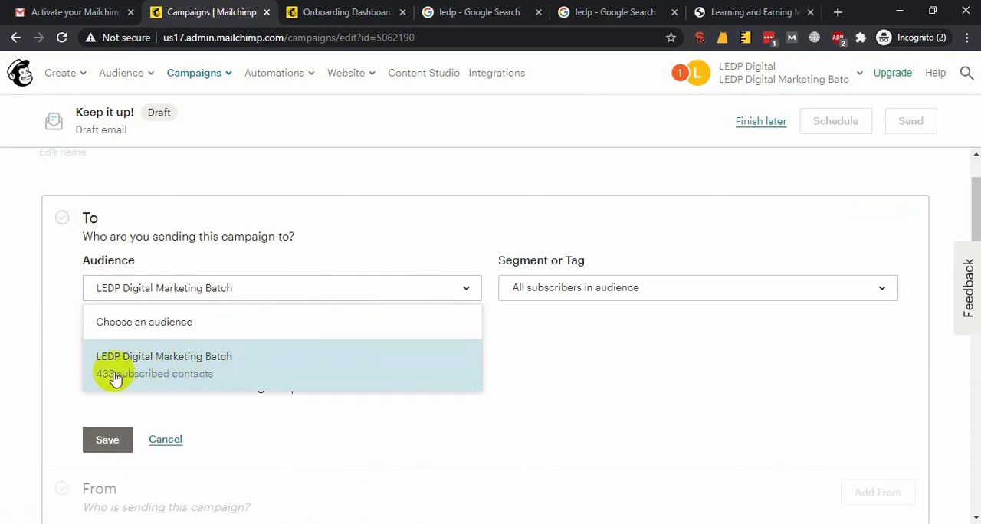
pyautogui.click(177, 365)
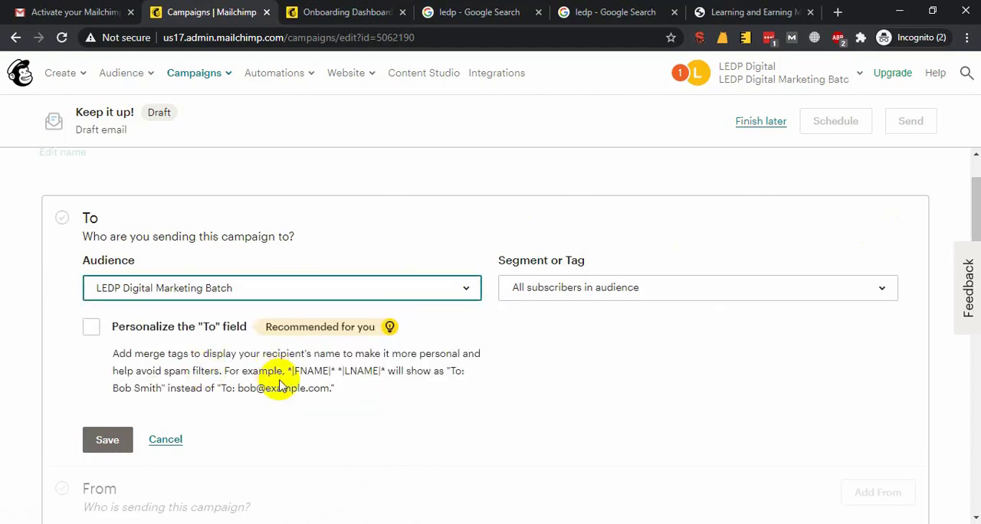
pyautogui.click(191, 291)
pyautogui.click(241, 372)
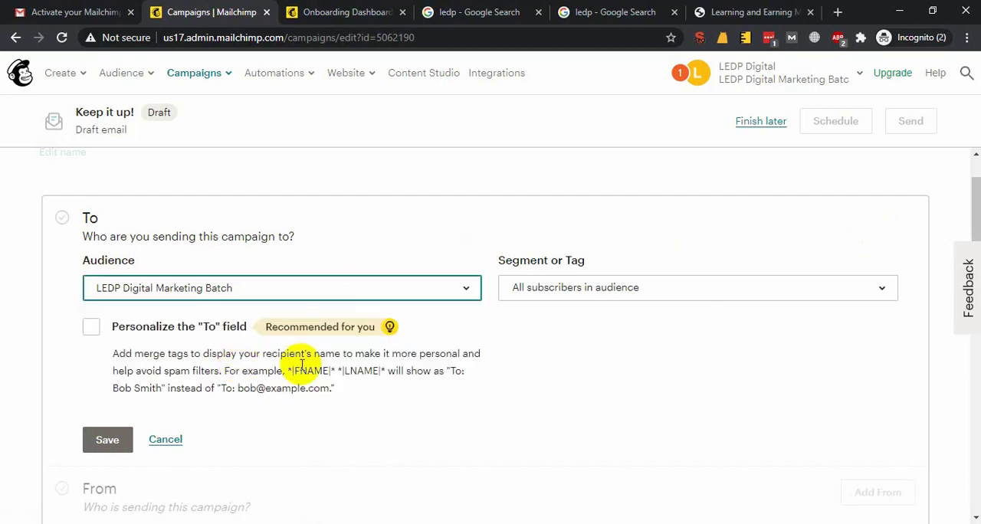
pyautogui.click(102, 438)
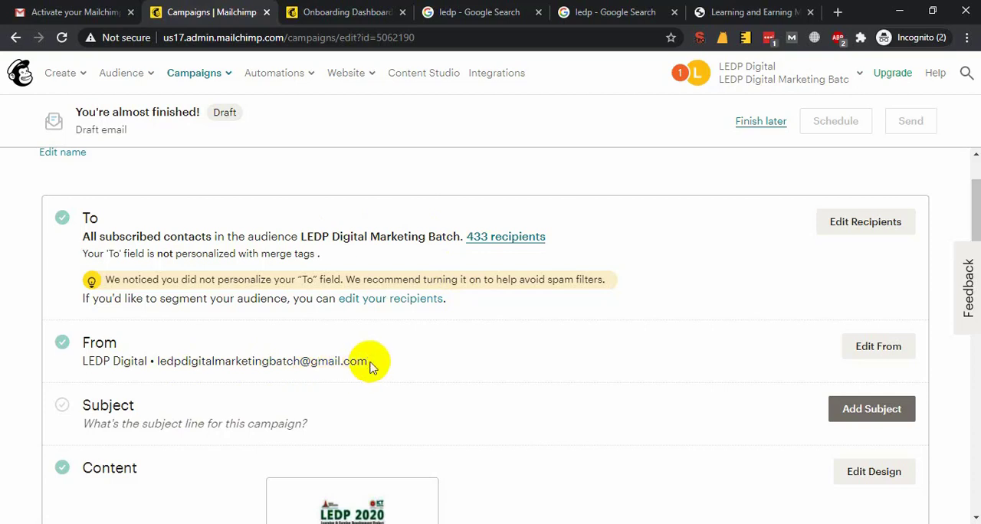
# Check the sender name and email address in the campaign's From section
pyautogui.moveTo(367, 361); pyautogui.dragTo(142, 360)
pyautogui.tripleClick(193, 360)
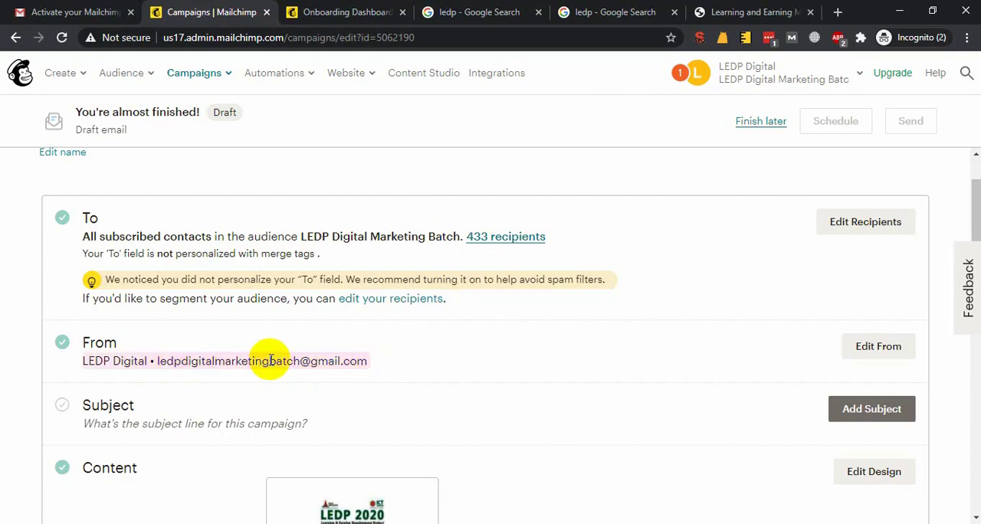
pyautogui.tripleClick(271, 360)
pyautogui.click(506, 339)
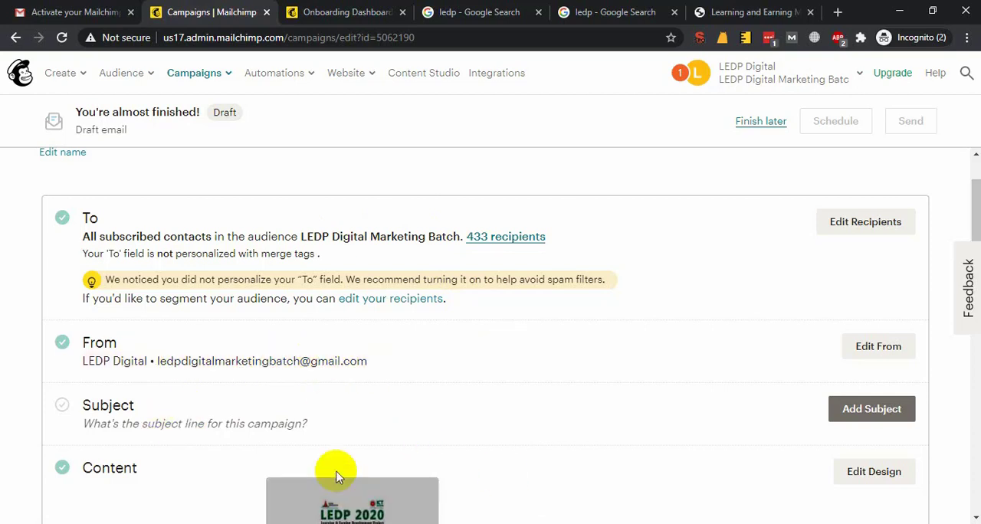
# Add the subject line "FREE COURSE >> Bangladesh ICT Ministry LEDP Project" to the campaign
pyautogui.click(853, 409)
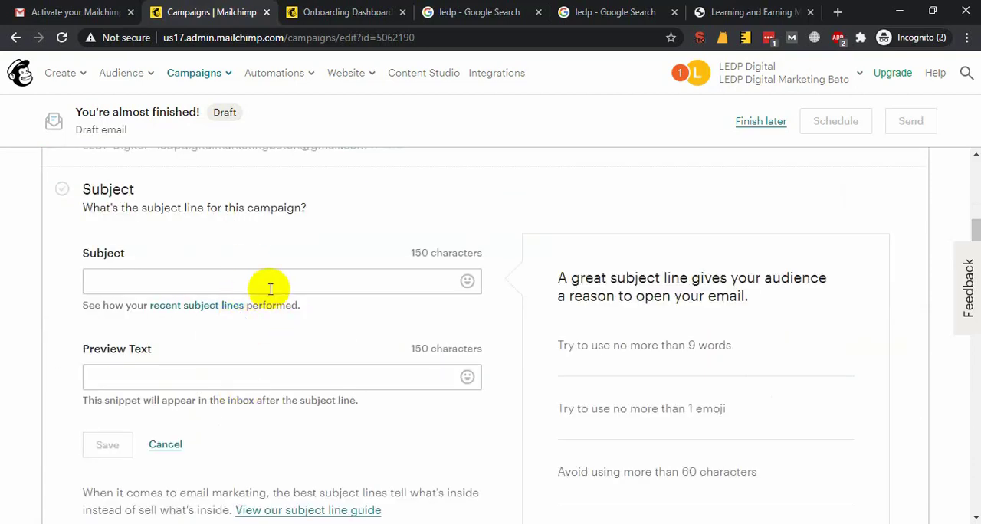
pyautogui.click(269, 284)
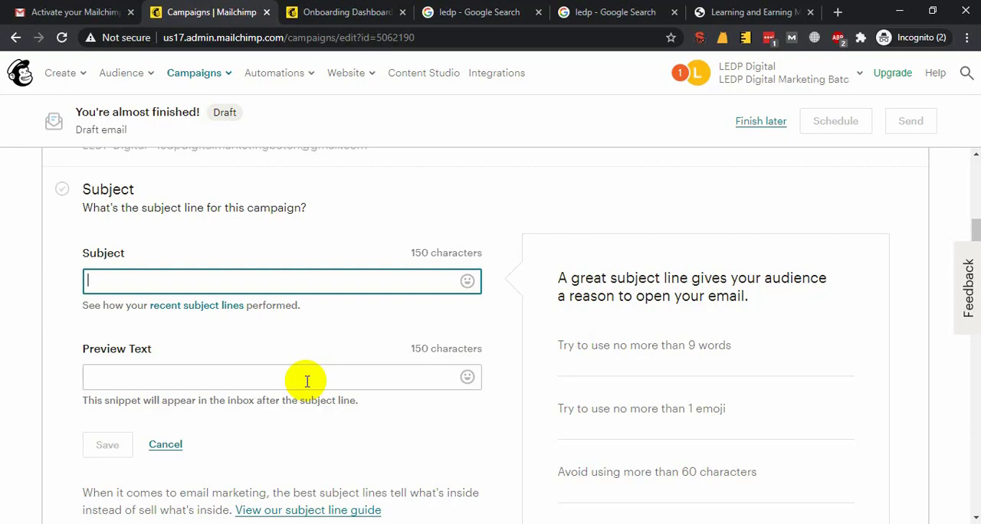
pyautogui.write('FREE COURSE')
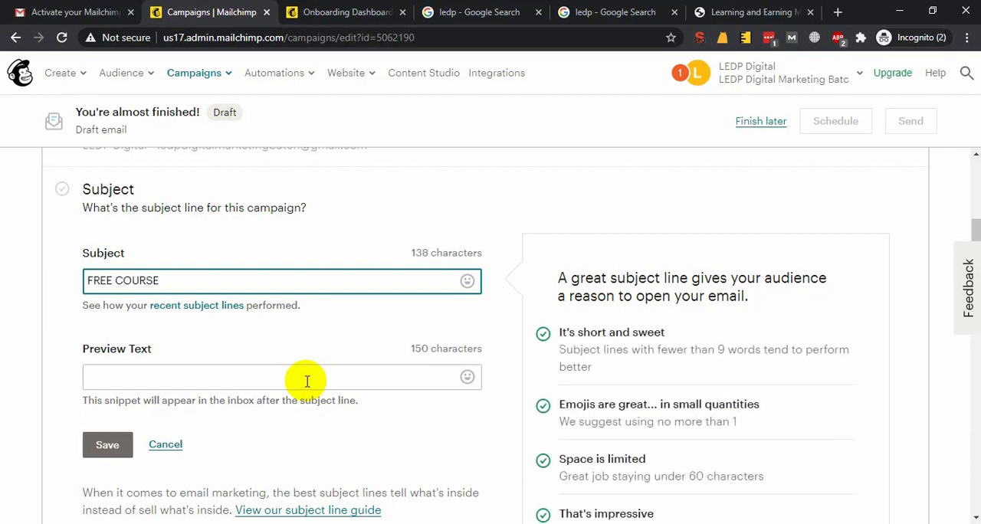
pyautogui.write(' >> Goverment')
pyautogui.hotkey('ctrl', 'shift', 'Left')
pyautogui.write('Bangladesh G')
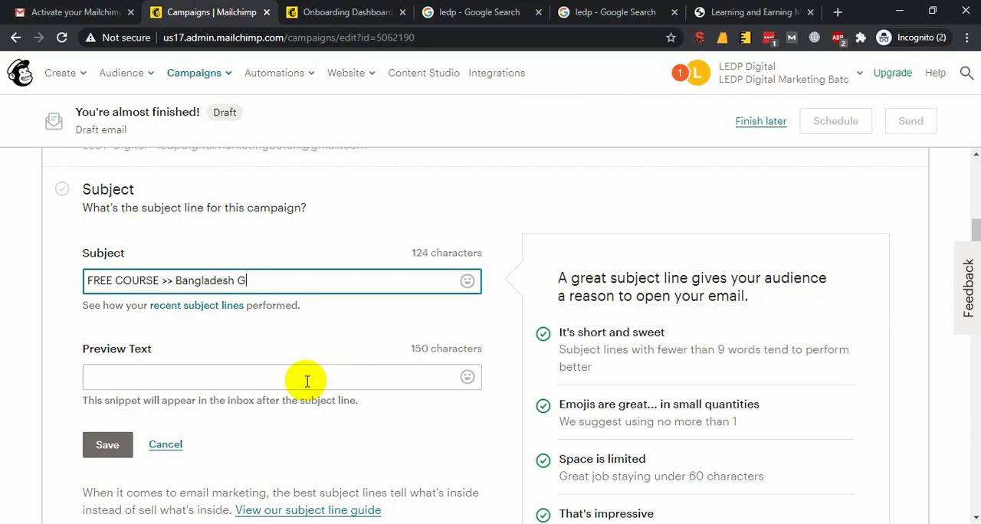
pyautogui.press('BackSpace')
pyautogui.write('ICT Ministry LEDP Project')
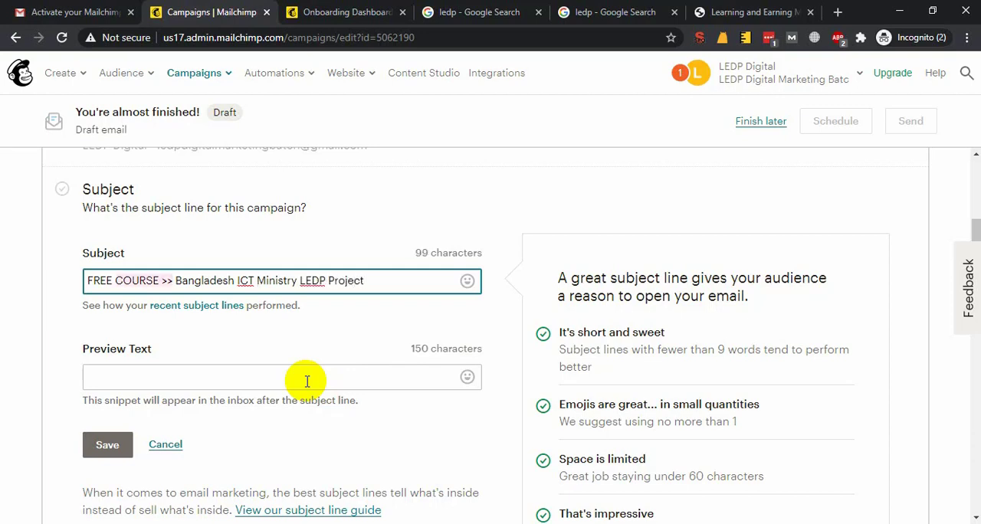
# Replace the ">>" in the subject line with a hyphen and save the subject
pyautogui.press('BackSpace')
pyautogui.press('BackSpace')
pyautogui.write('-')
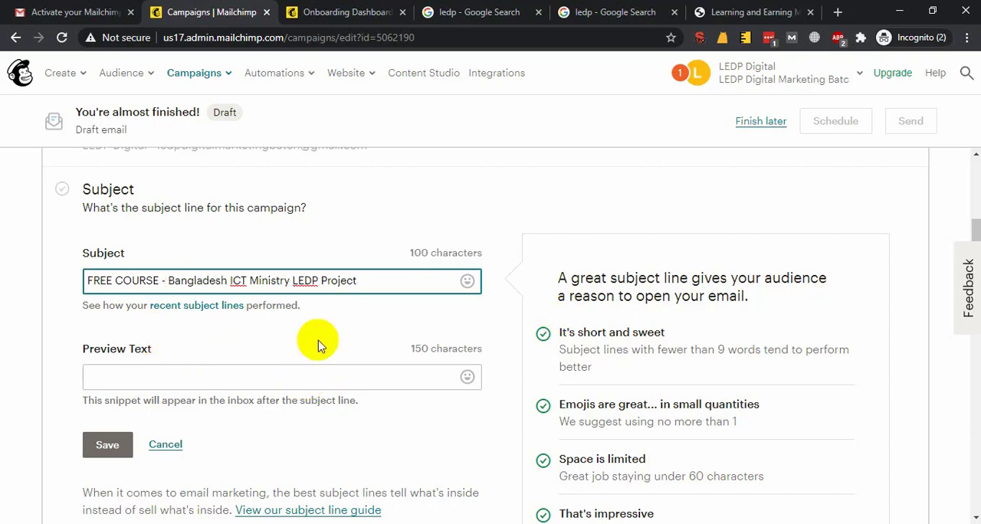
pyautogui.tripleClick(356, 281)
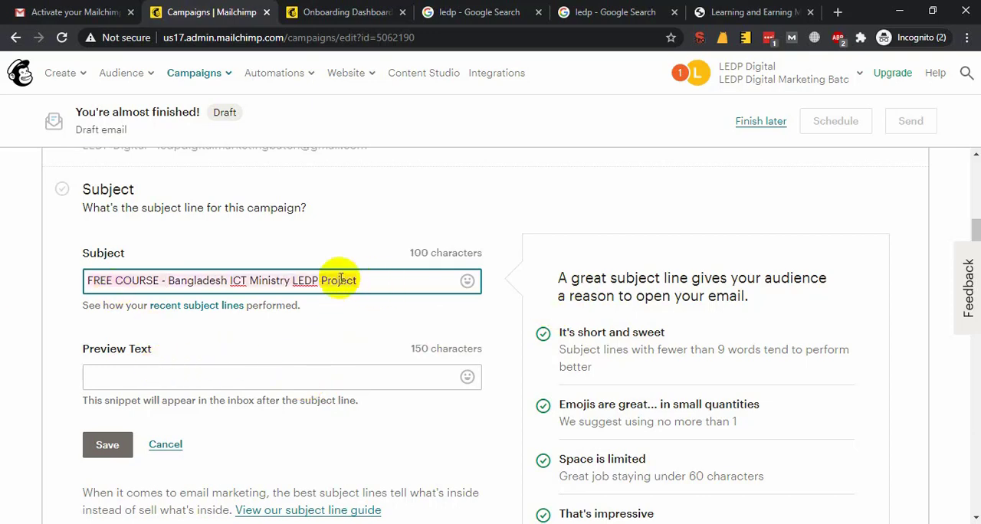
pyautogui.click(158, 281)
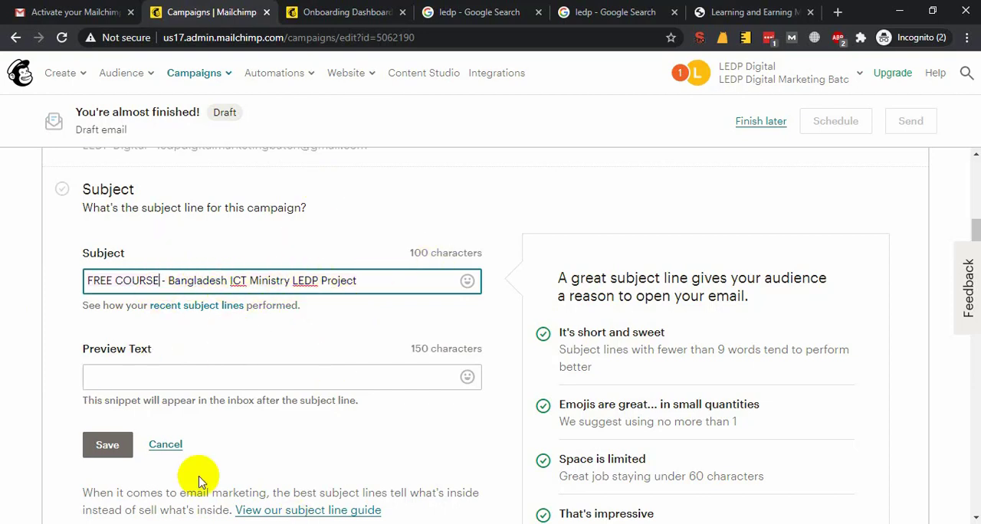
pyautogui.click(108, 445)
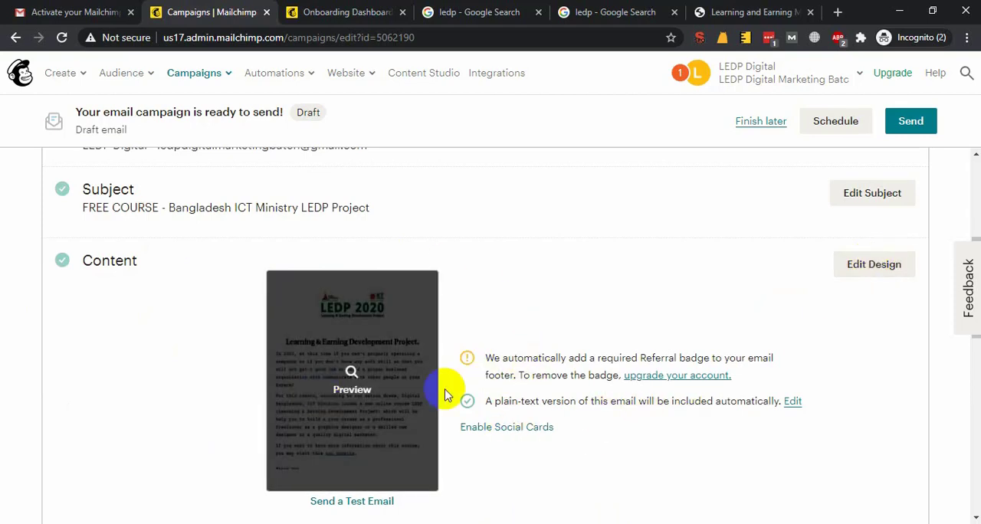
# Review the draft campaign's recipients, sender, subject and email content
pyautogui.moveTo(352, 359)
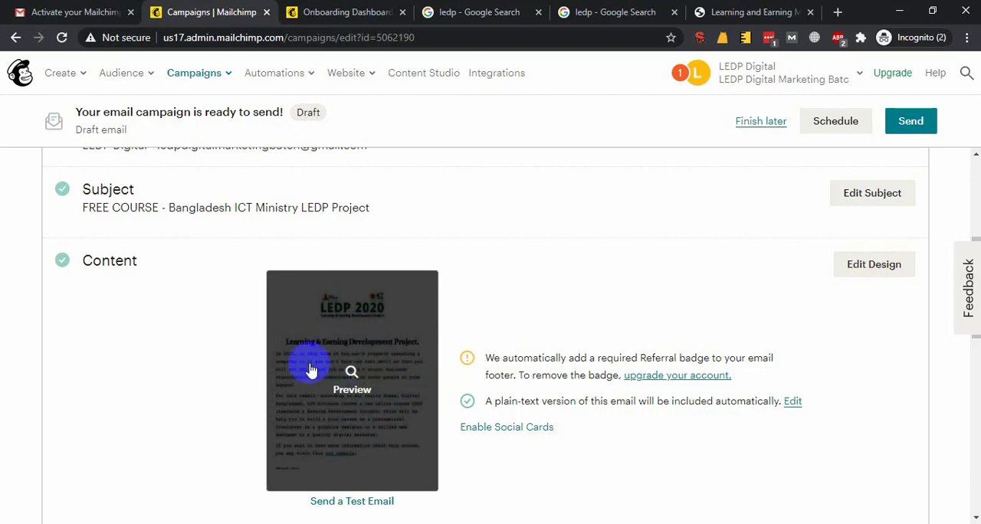
pyautogui.scroll(-2, 317, 388)
pyautogui.scroll(6, 585, 325)
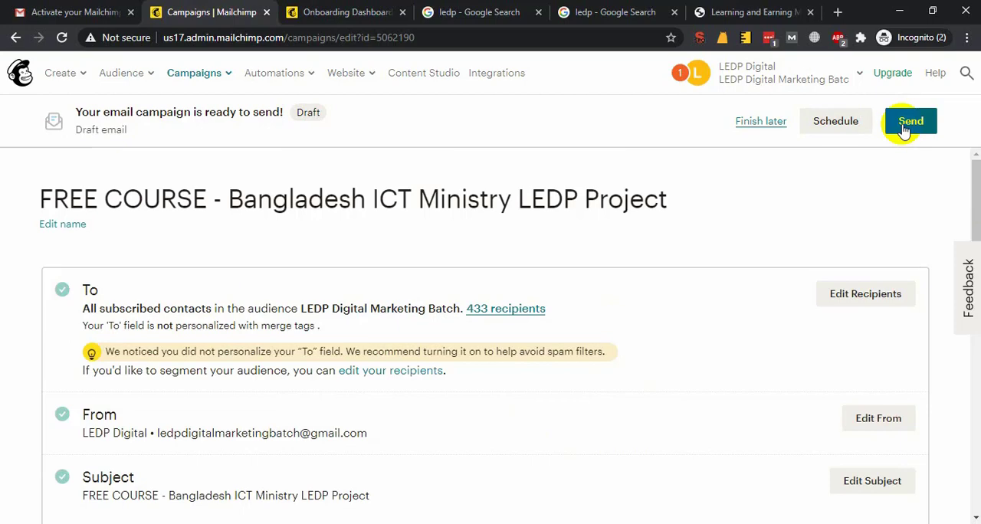
pyautogui.scroll(-3, 476, 368)
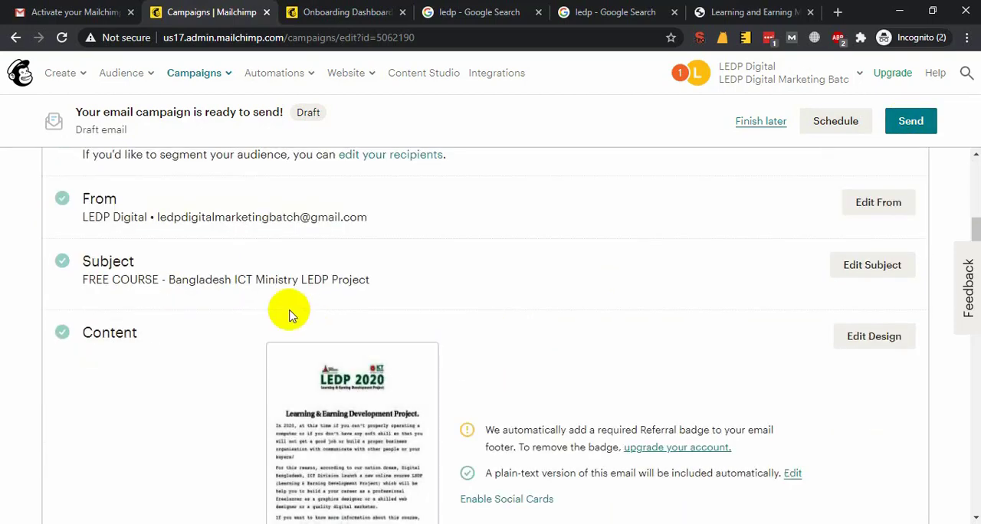
pyautogui.scroll(3, 280, 316)
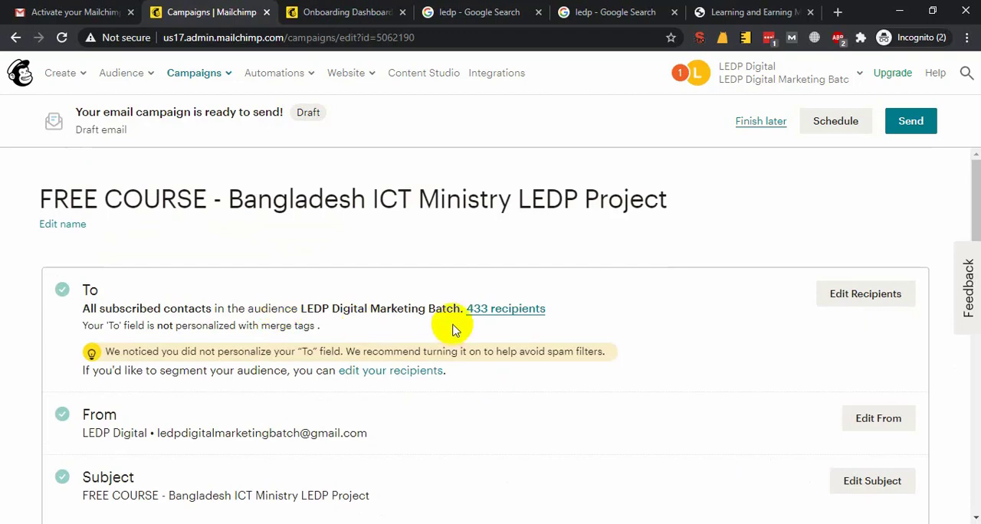
pyautogui.scroll(-3, 414, 284)
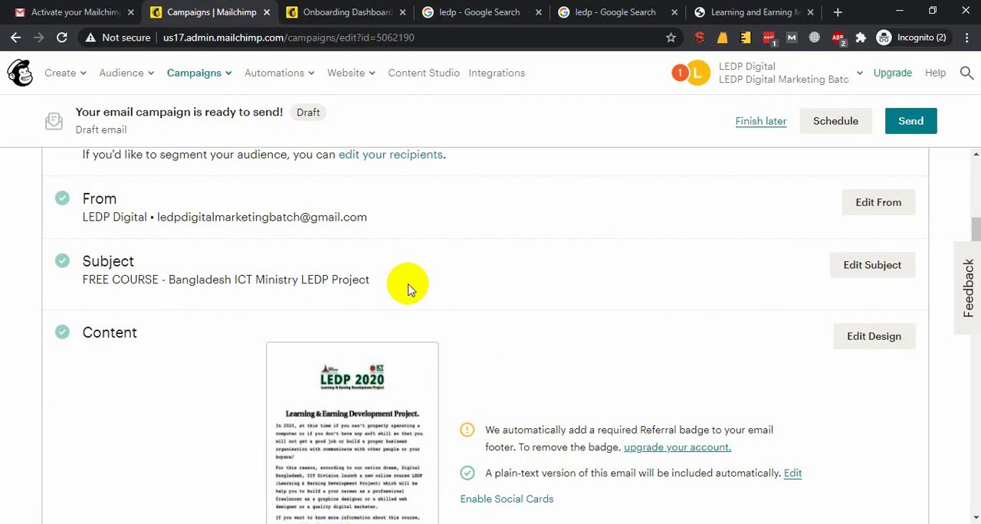
# Switch to the Course Module document in Google Docs and review the three Mailchimp topics in the Email Marketing table
pyautogui.click(326, 11)
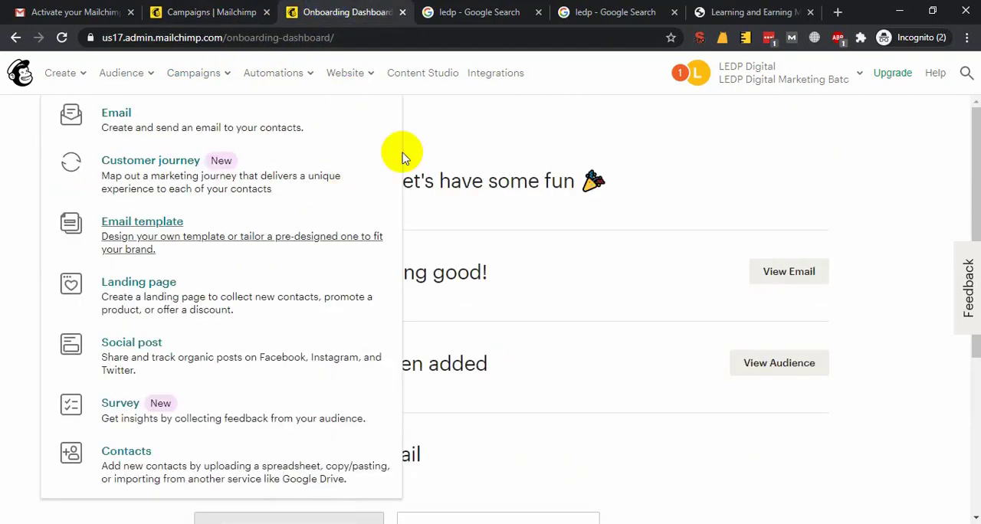
pyautogui.click(558, 157)
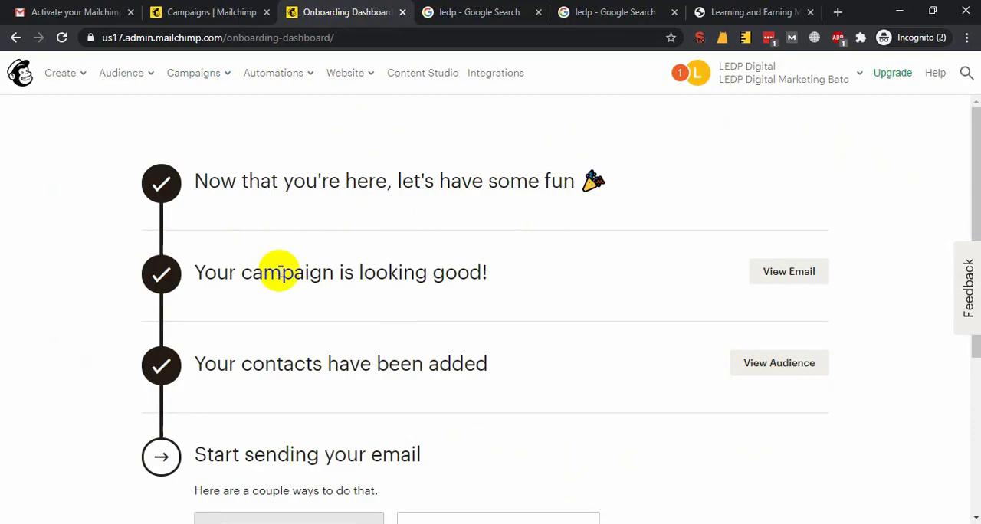
pyautogui.moveTo(119, 523)
pyautogui.click(91, 490)
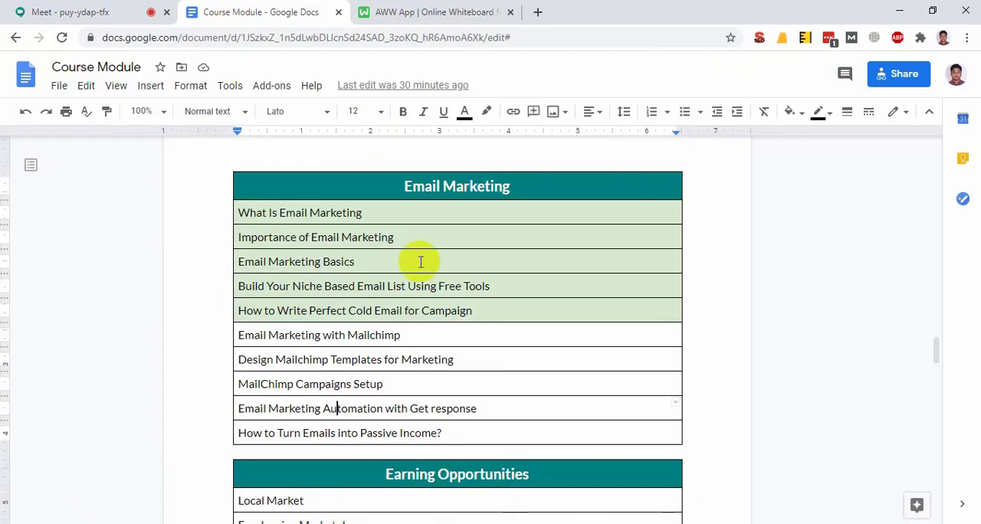
pyautogui.moveTo(407, 383); pyautogui.dragTo(243, 329)
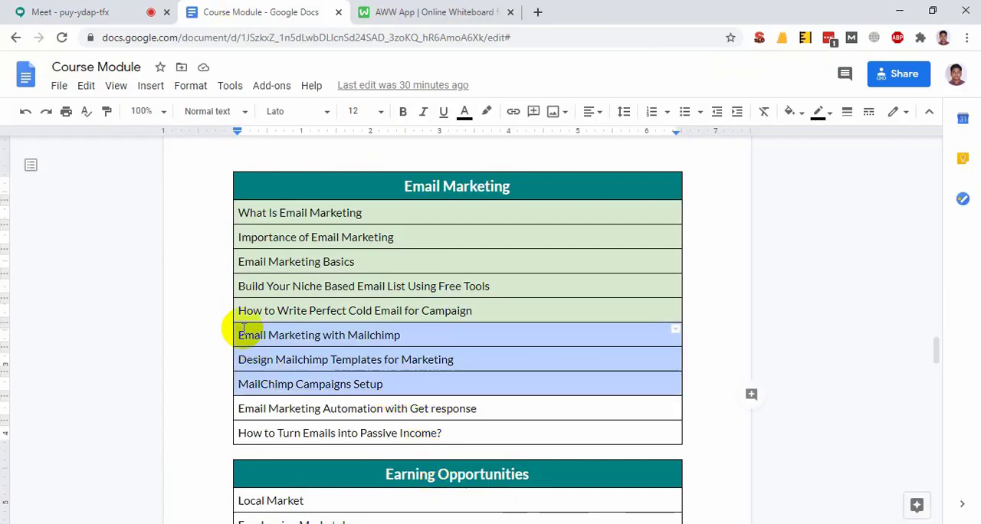
pyautogui.click(438, 388)
pyautogui.moveTo(438, 388); pyautogui.dragTo(248, 335)
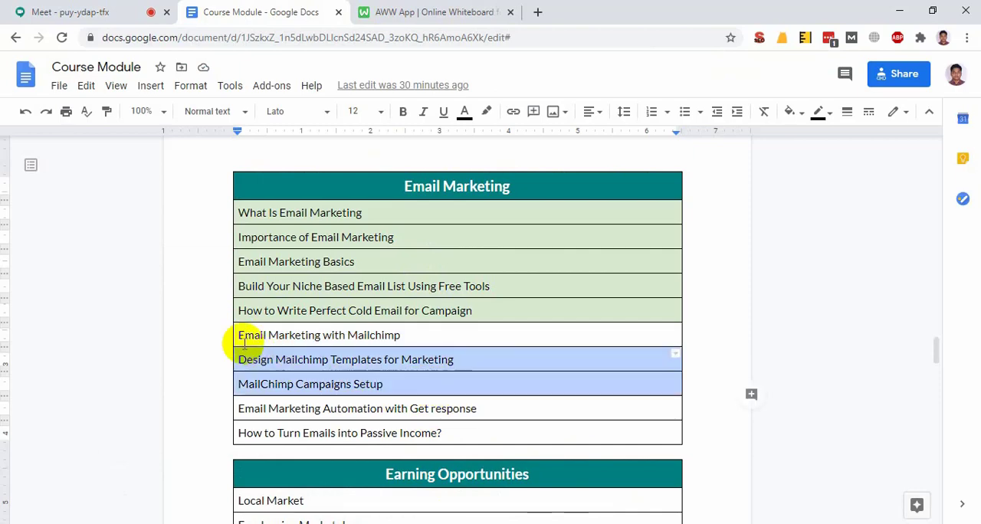
pyautogui.click(385, 337)
# Return to Mailchimp, open the Audience dashboard in a new tab and look through it
pyautogui.moveTo(120, 522)
pyautogui.click(353, 483)
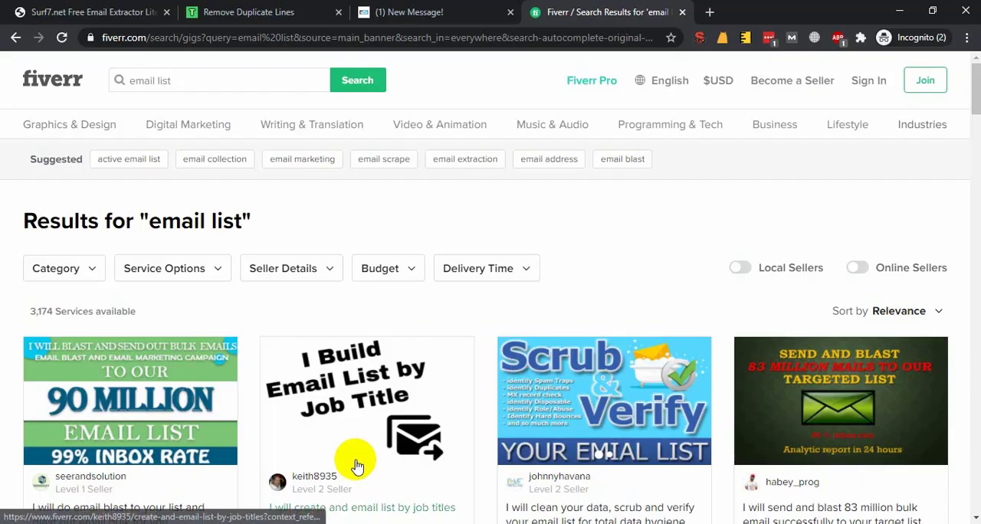
pyautogui.click(553, 483)
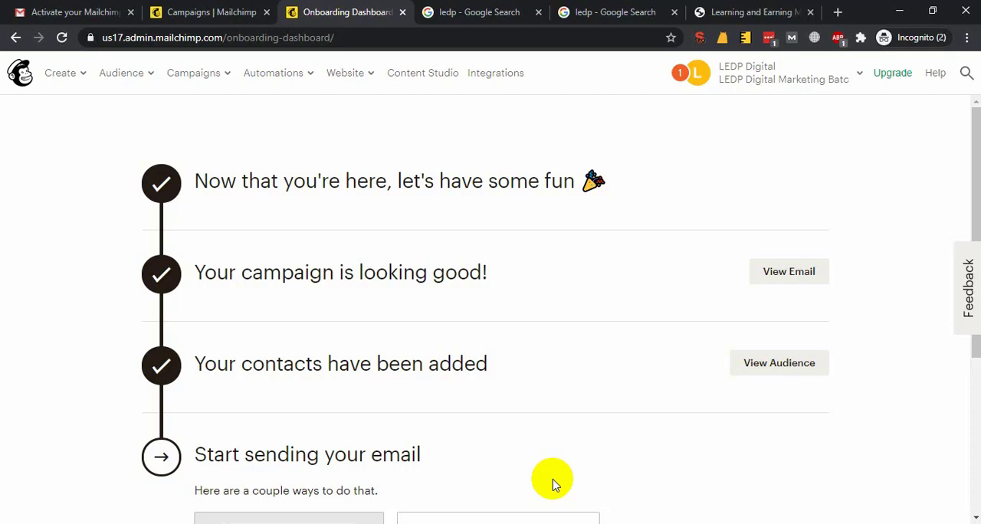
pyautogui.click(301, 85)
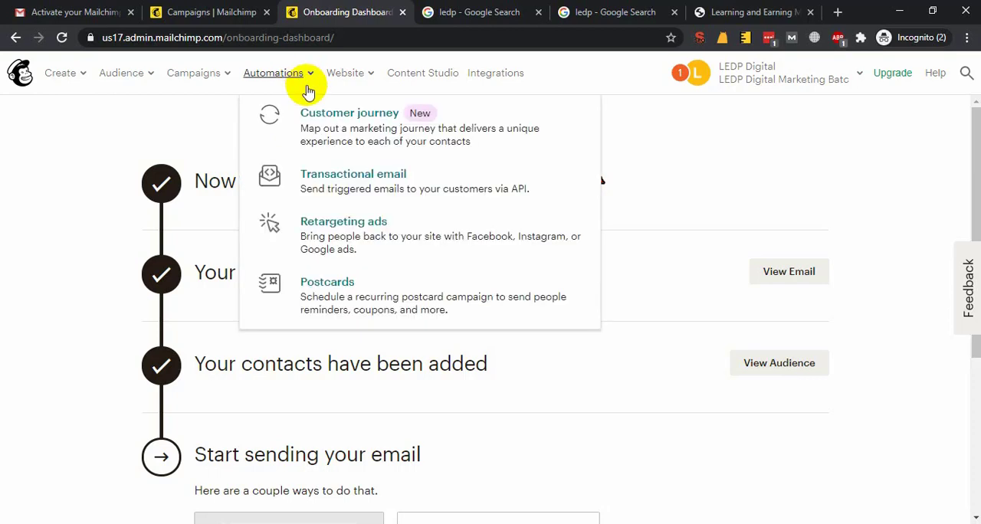
pyautogui.click(132, 73)
pyautogui.rightClick(188, 120)
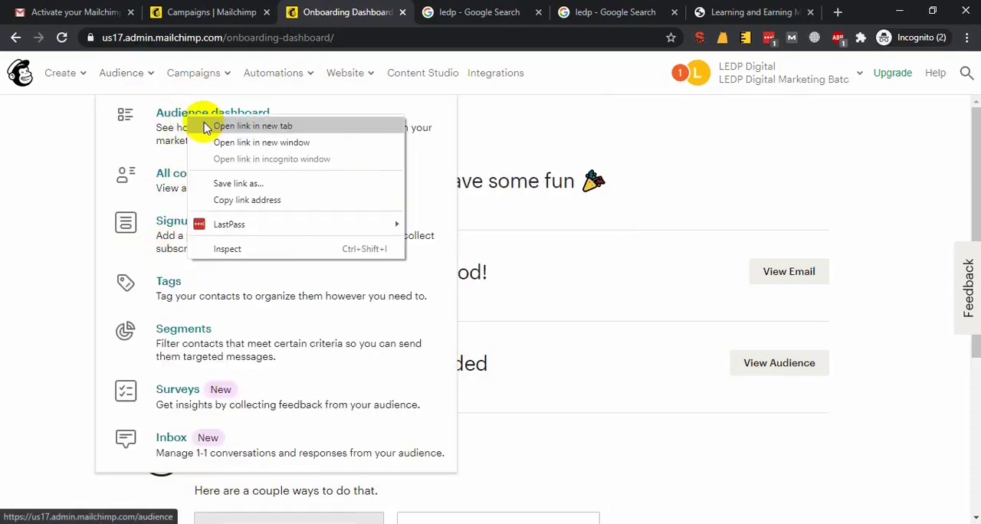
pyautogui.click(252, 125)
pyautogui.click(434, 23)
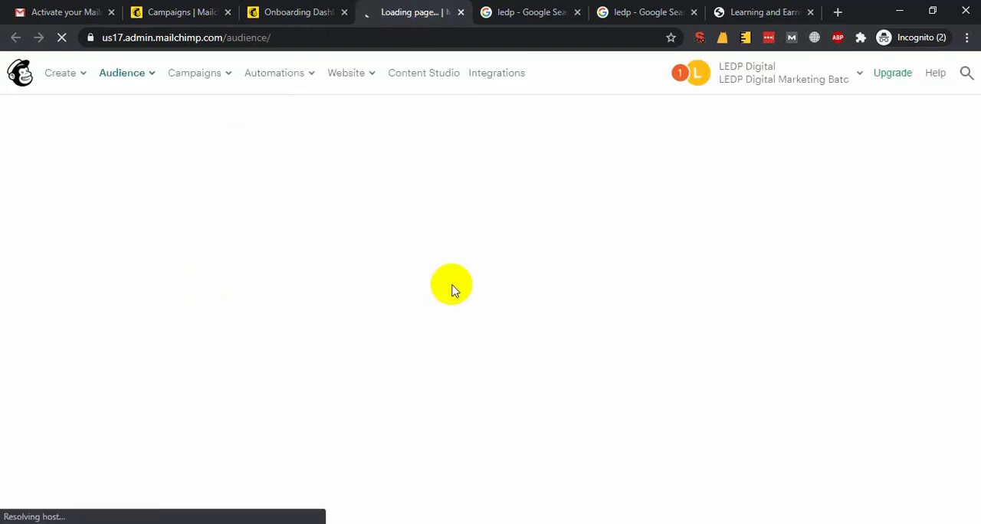
pyautogui.scroll(-5, 235, 304)
pyautogui.scroll(3, 399, 291)
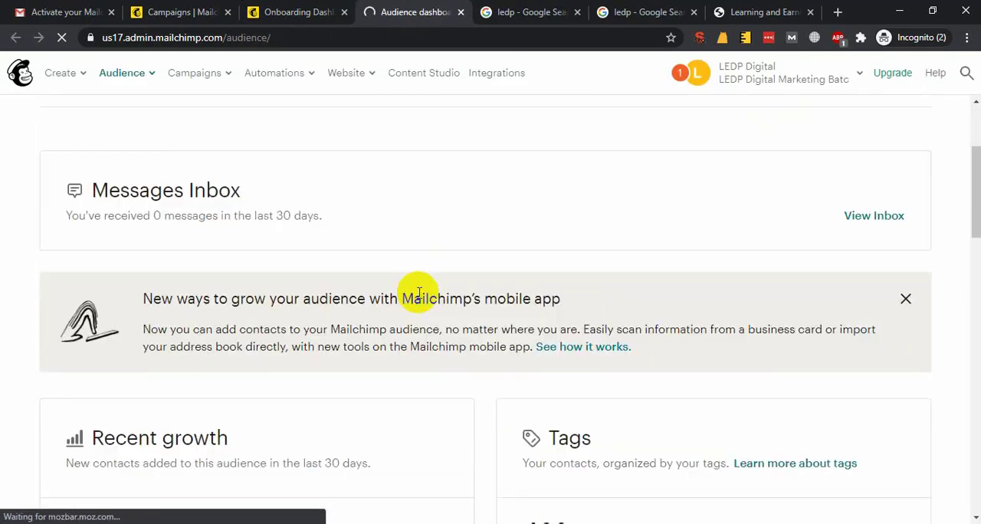
# Open the contact list of the LEDP Digital Marketing Batch audience and select all of its contacts
pyautogui.scroll(3, 880, 279)
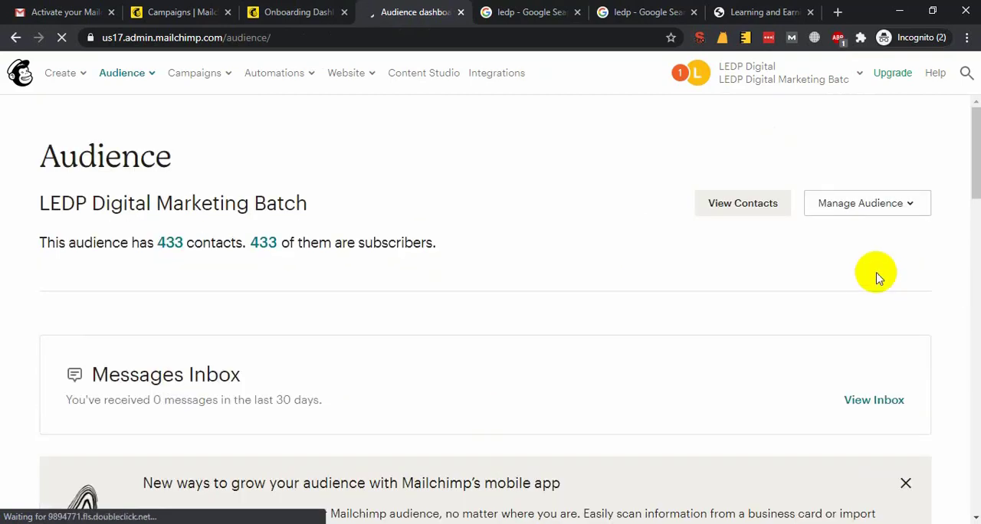
pyautogui.click(737, 206)
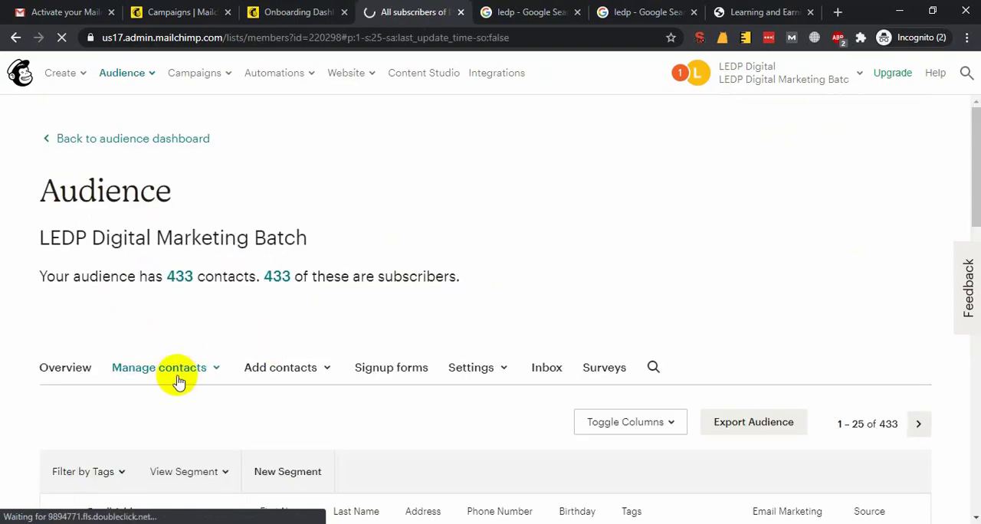
pyautogui.scroll(-2, 69, 360)
pyautogui.click(56, 372)
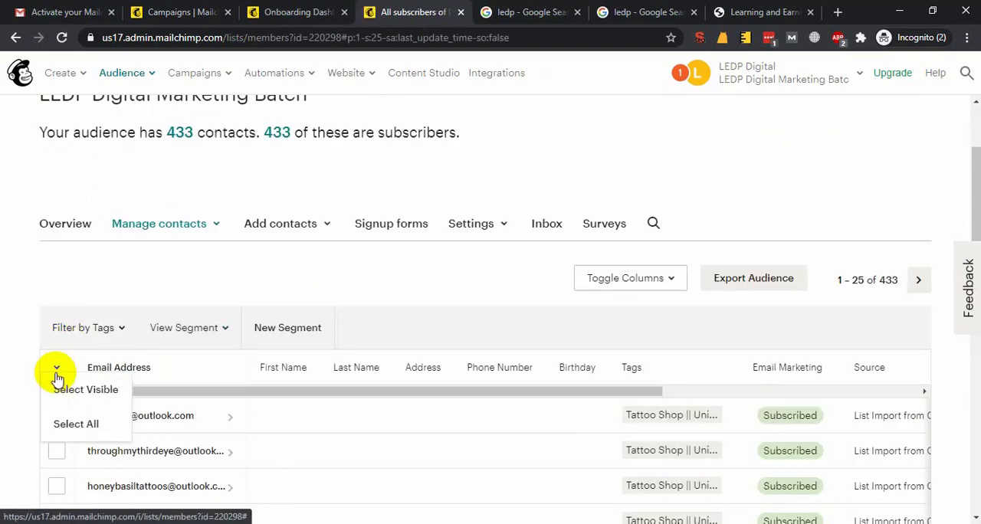
pyautogui.click(77, 424)
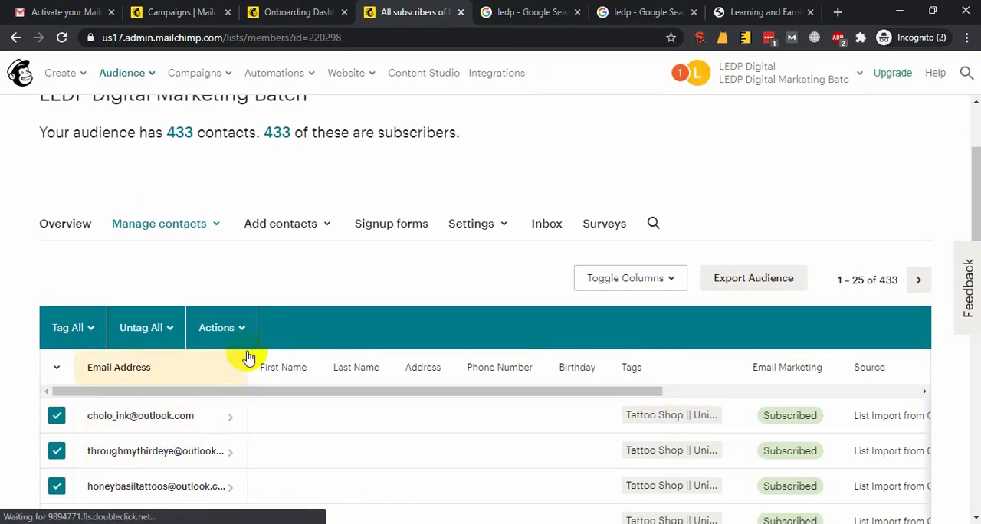
# Examine the bulk actions available for the selected contacts, including the VIP options, without applying any
pyautogui.click(244, 337)
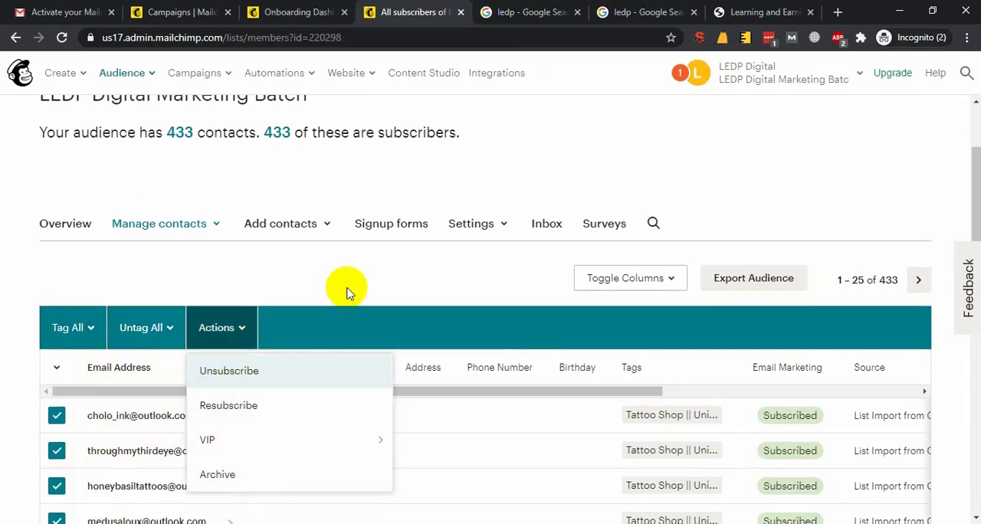
pyautogui.scroll(-1, 346, 292)
pyautogui.click(483, 326)
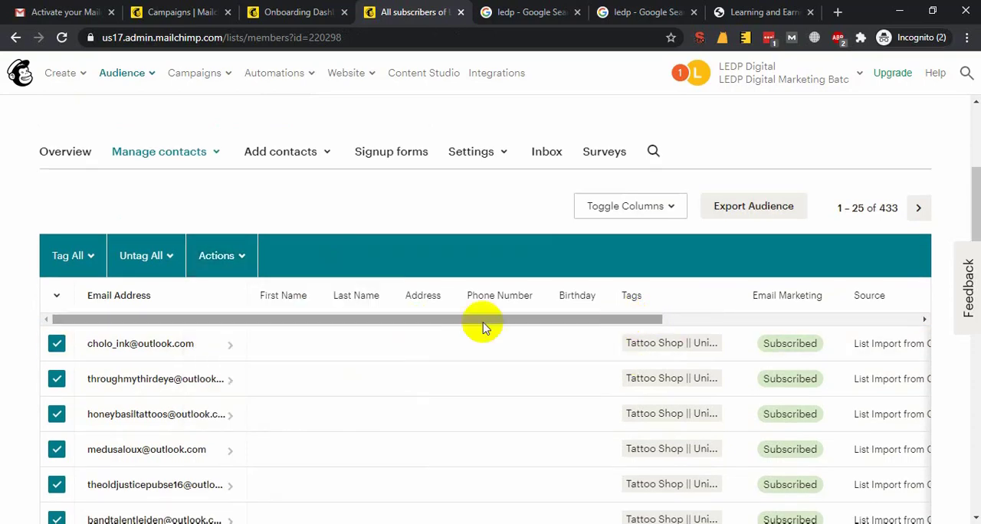
pyautogui.click(218, 265)
pyautogui.moveTo(311, 370)
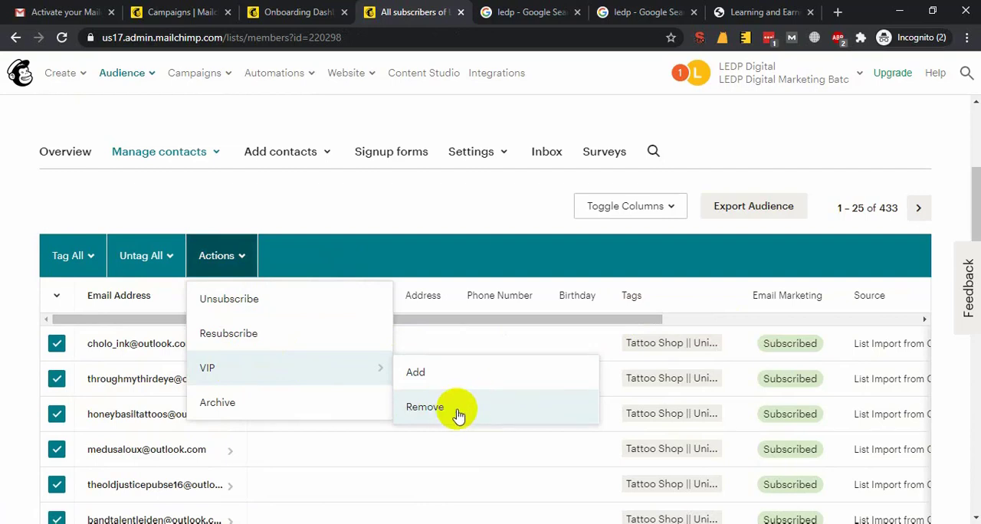
pyautogui.click(386, 196)
# Deselect all contacts in the audience's contact list
pyautogui.click(56, 300)
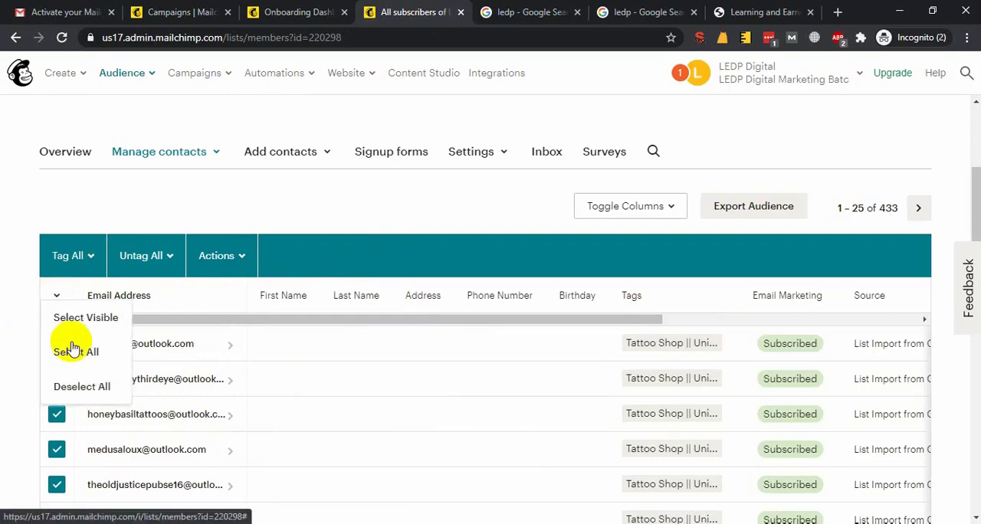
pyautogui.click(69, 385)
pyautogui.scroll(3, 387, 255)
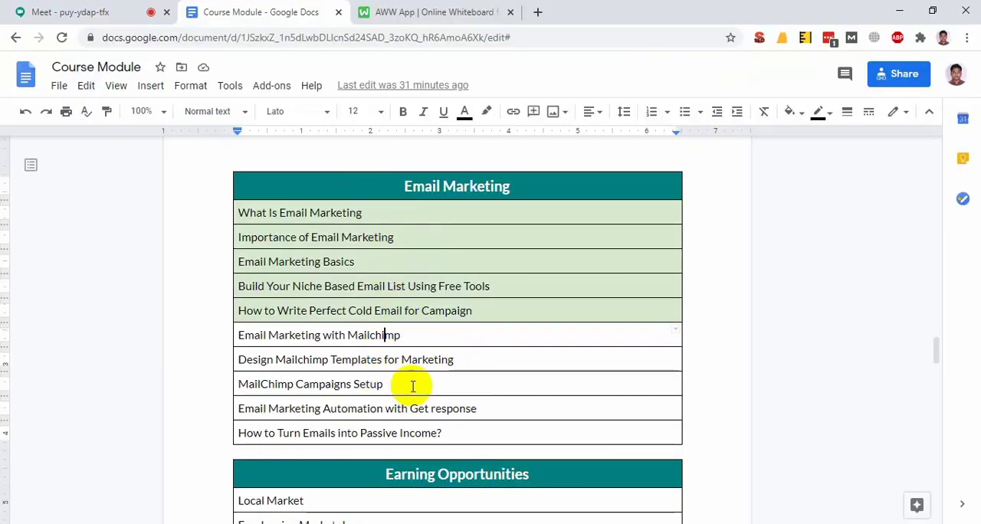
# Switch to the Course Module document in Google Docs and highlight the three Mailchimp topics in the Email Marketing table
pyautogui.moveTo(389, 384); pyautogui.dragTo(325, 384)
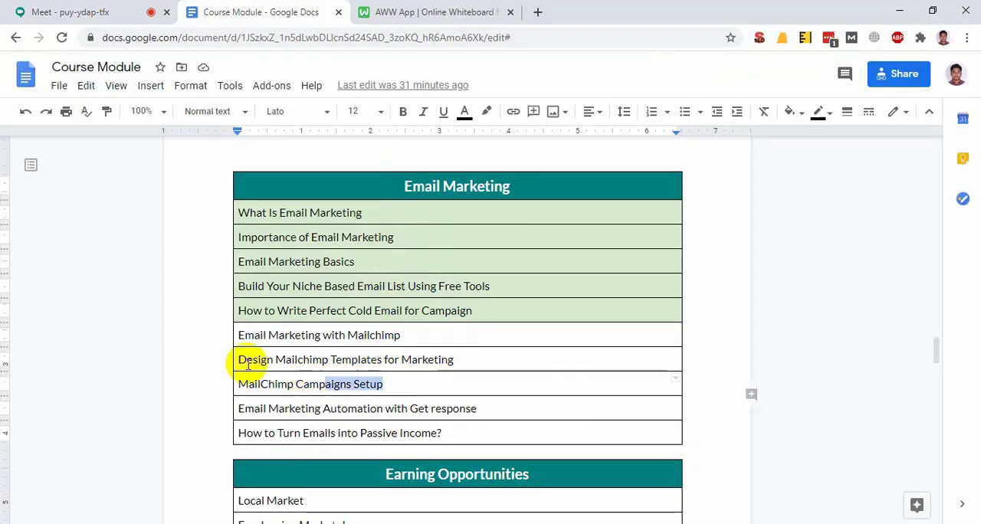
pyautogui.moveTo(248, 366); pyautogui.dragTo(298, 335)
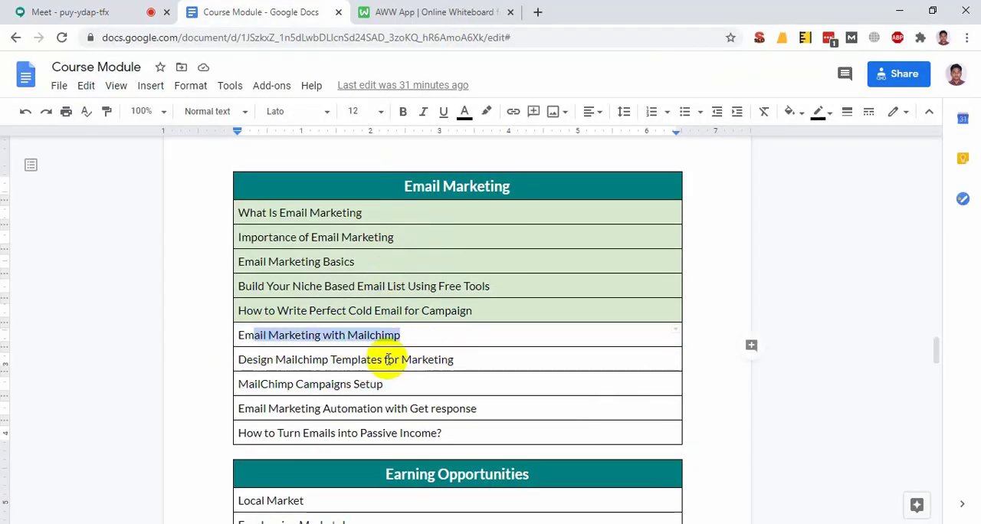
pyautogui.moveTo(477, 357); pyautogui.dragTo(275, 359)
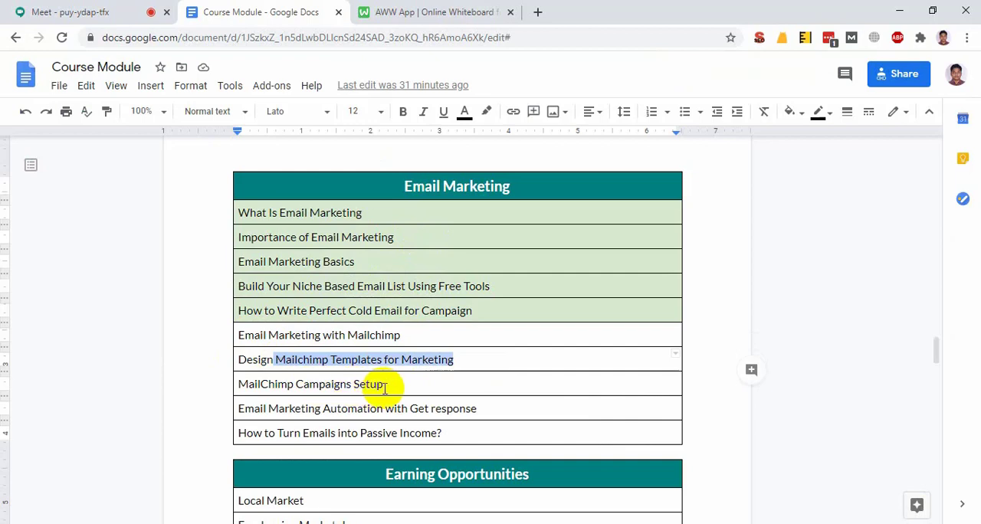
pyautogui.moveTo(386, 388); pyautogui.dragTo(264, 388)
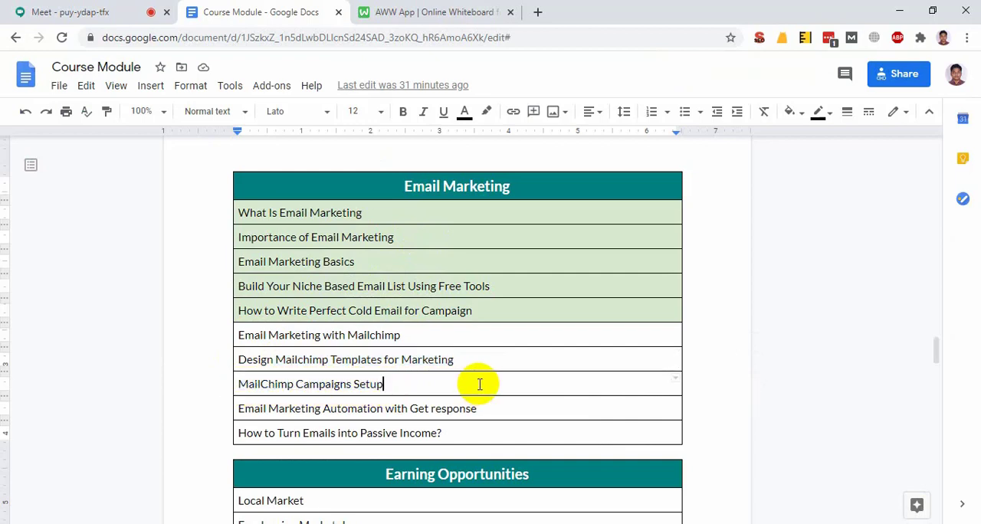
pyautogui.moveTo(480, 385); pyautogui.dragTo(274, 343)
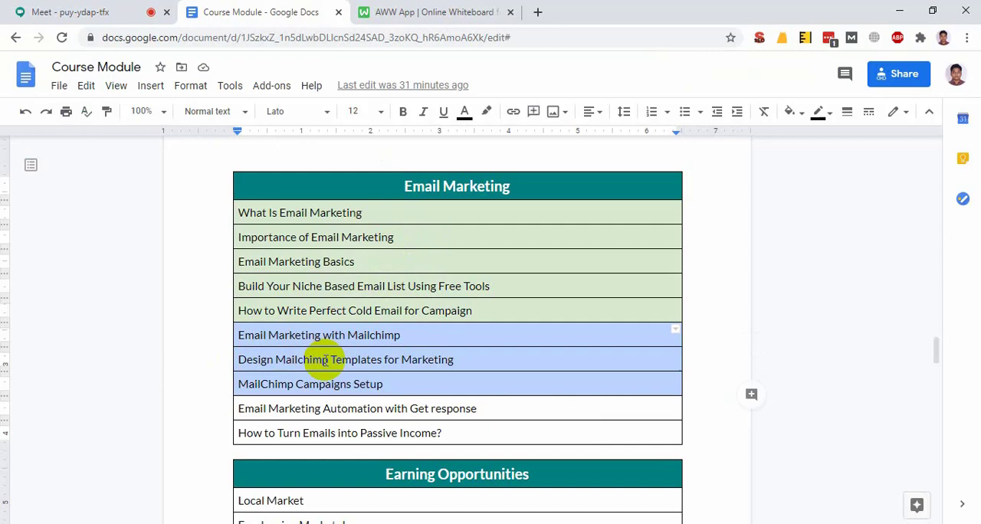
# Switch back to the Mailchimp window and copy "mailchimp.com" from the page's web address
pyautogui.hotkey('alt', 'Tab')
pyautogui.hotkey('alt', 'Tab')
pyautogui.hotkey('alt', 'Tab')
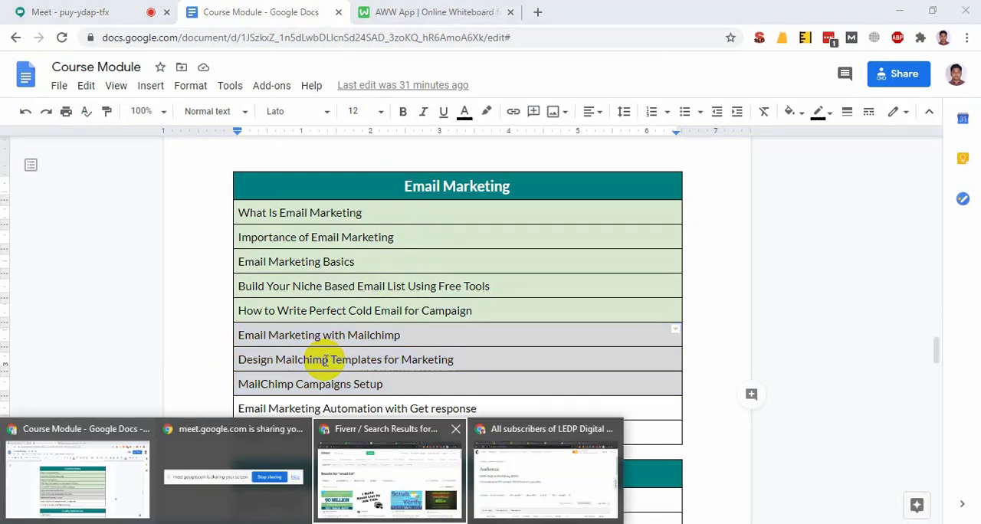
pyautogui.press('super+Tab')
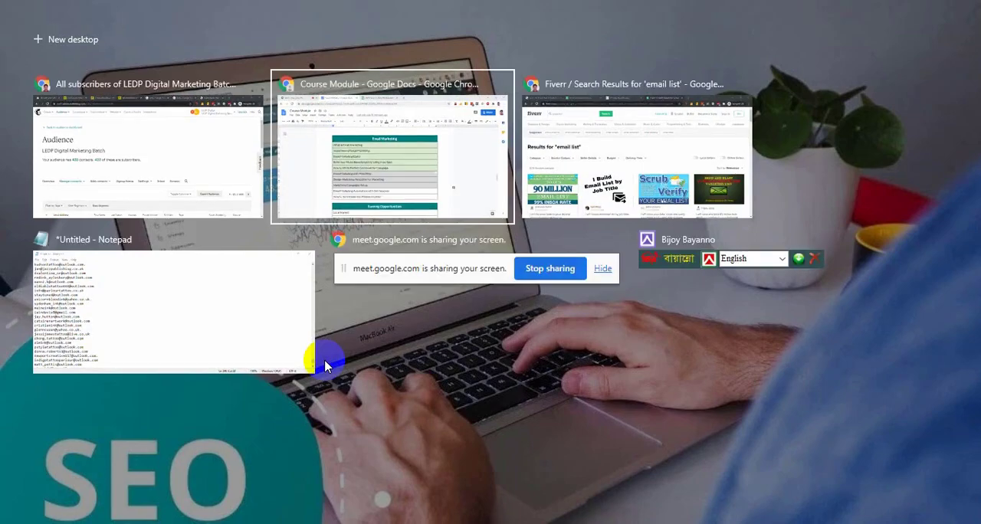
pyautogui.press('super+Tab')
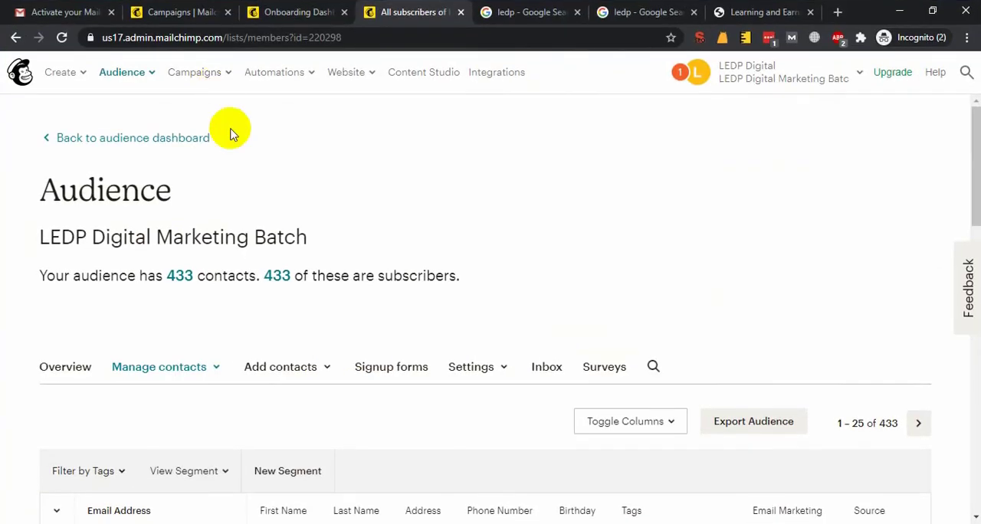
pyautogui.moveTo(222, 37); pyautogui.dragTo(157, 44)
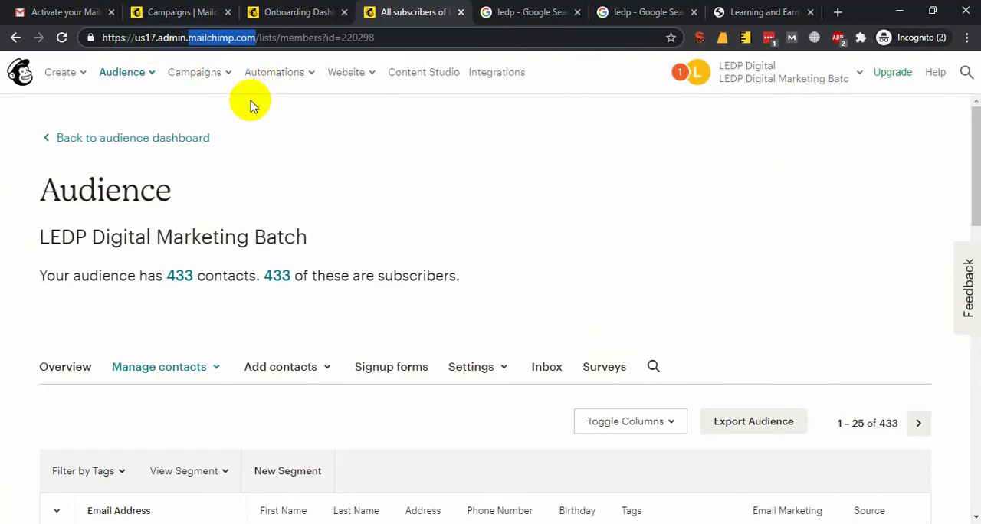
# Switch to the Google Meet call, send "mailchimp.com" in the meeting chat and close the chat
pyautogui.hotkey('alt', 'Tab')
pyautogui.click(79, 10)
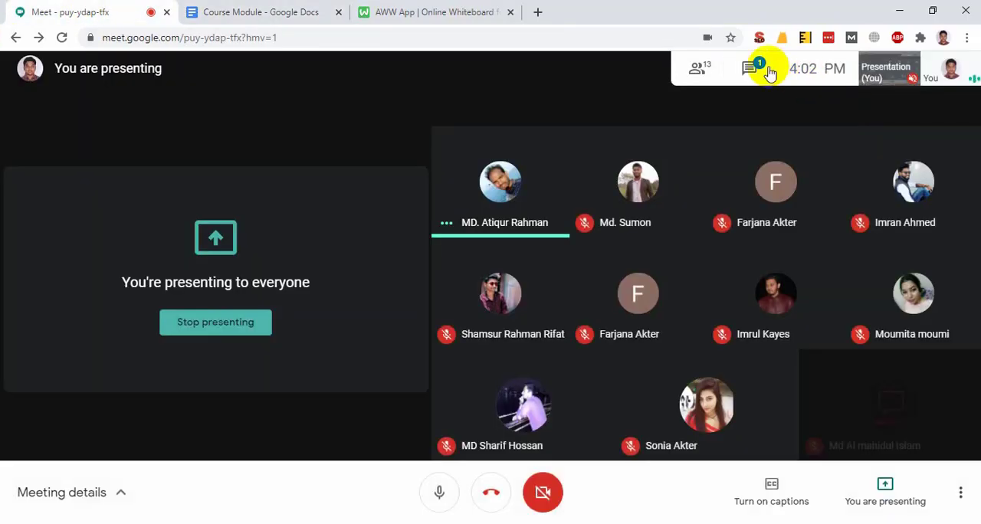
pyautogui.click(769, 70)
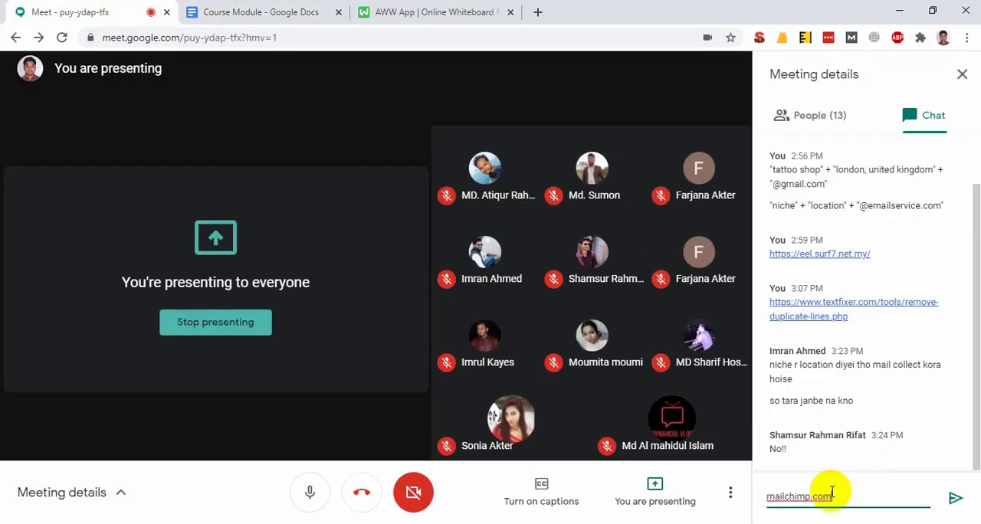
pyautogui.press('Return')
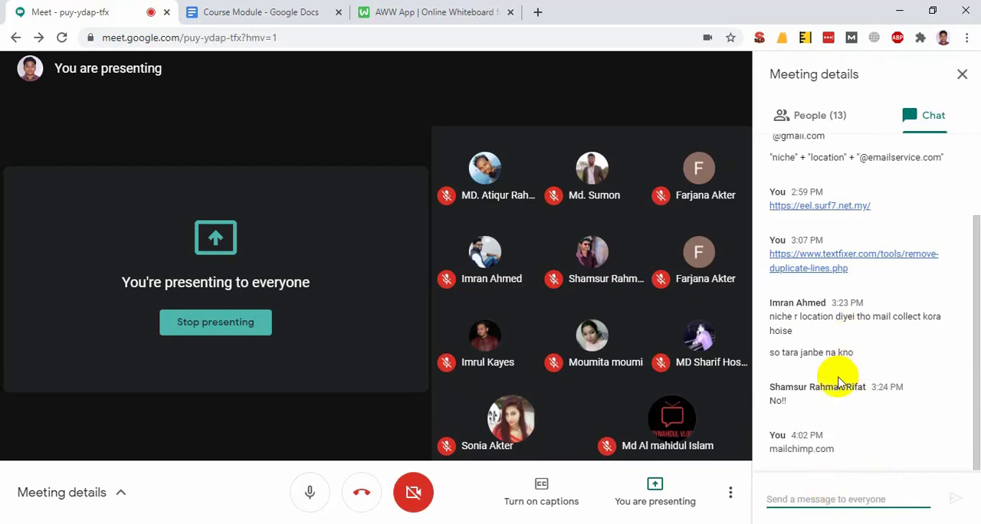
pyautogui.click(962, 74)
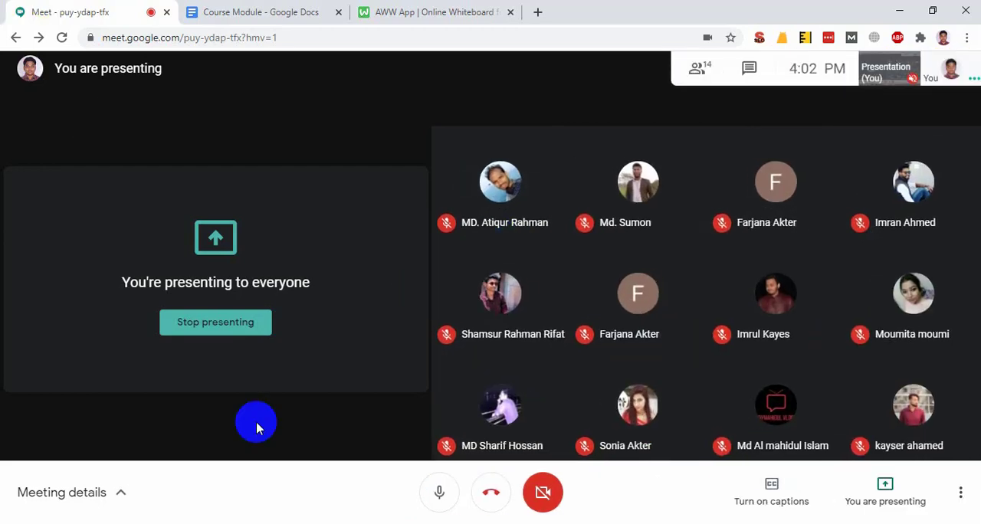
# Return to the Mailchimp window with the audience's contact list
pyautogui.moveTo(408, 499)
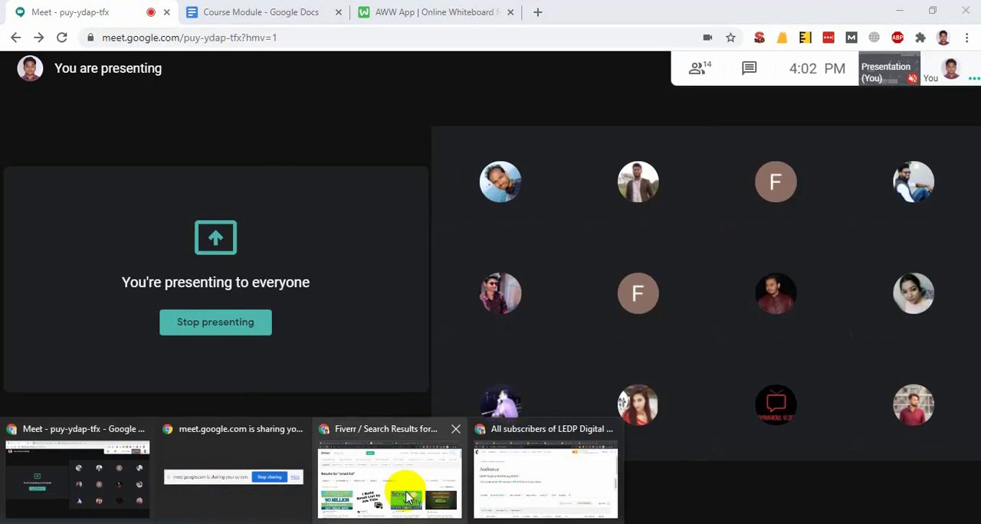
pyautogui.click(519, 486)
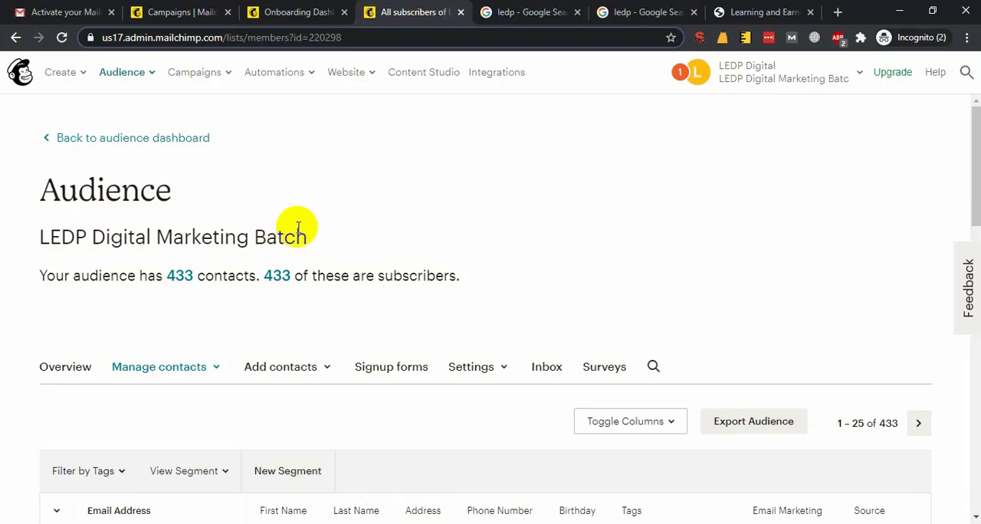
pyautogui.press('super+Tab')
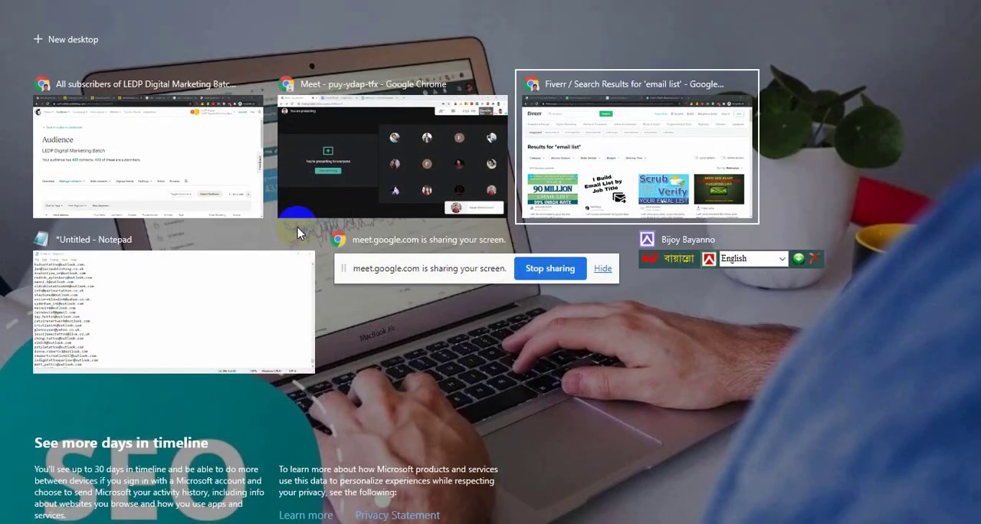
pyautogui.press('Left')
pyautogui.press('Left')
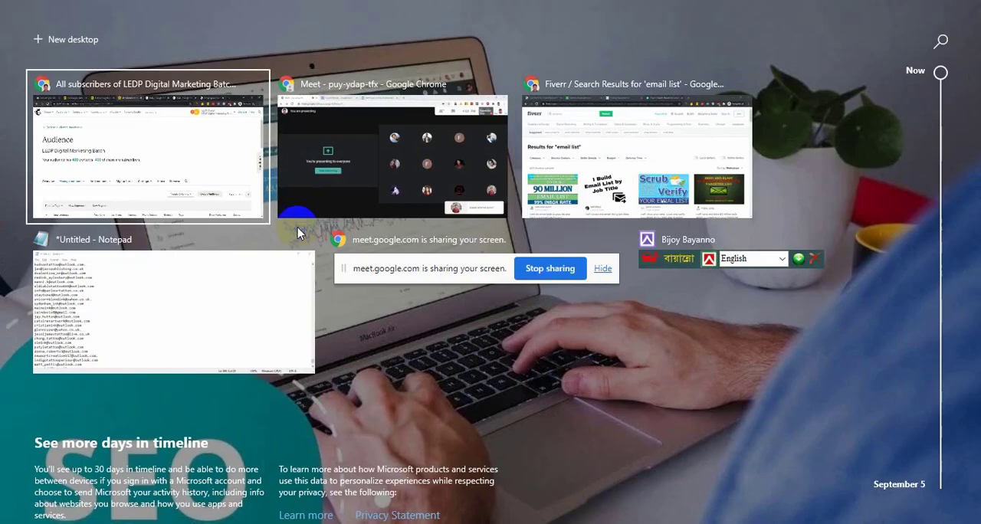
pyautogui.press('Return')
pyautogui.press('super')
pyautogui.press('super')
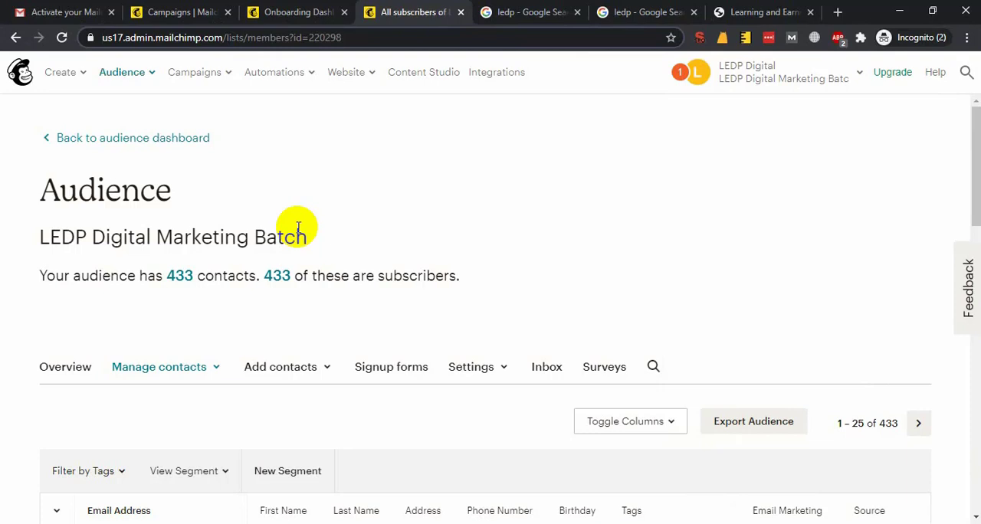
# Go back to the Course Module document by way of the Meet window and mark the Mailchimp topics again
pyautogui.press('super+Tab')
pyautogui.press('super+Tab')
pyautogui.press('super+Tab')
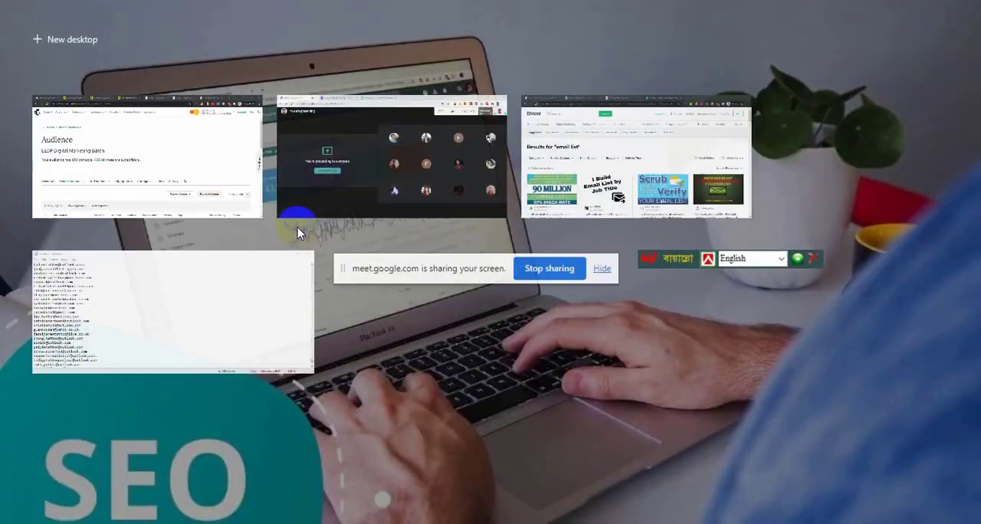
pyautogui.press('Return')
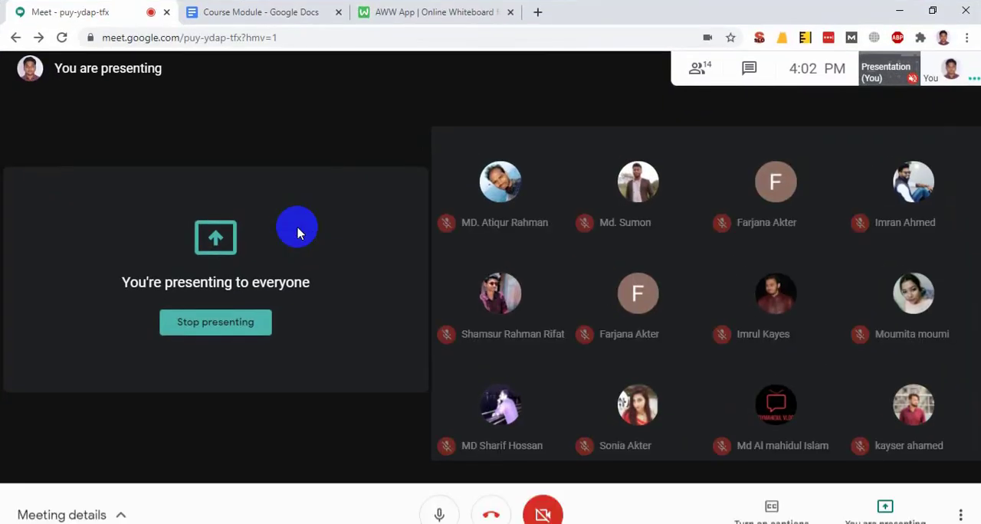
pyautogui.hotkey('ctrl', 'Tab')
pyautogui.moveTo(422, 391); pyautogui.dragTo(390, 334)
pyautogui.moveTo(381, 384); pyautogui.dragTo(248, 344)
# Switch to the AWW whiteboard and review the email campaign checklist and the sample Keto Diet email
pyautogui.click(416, 9)
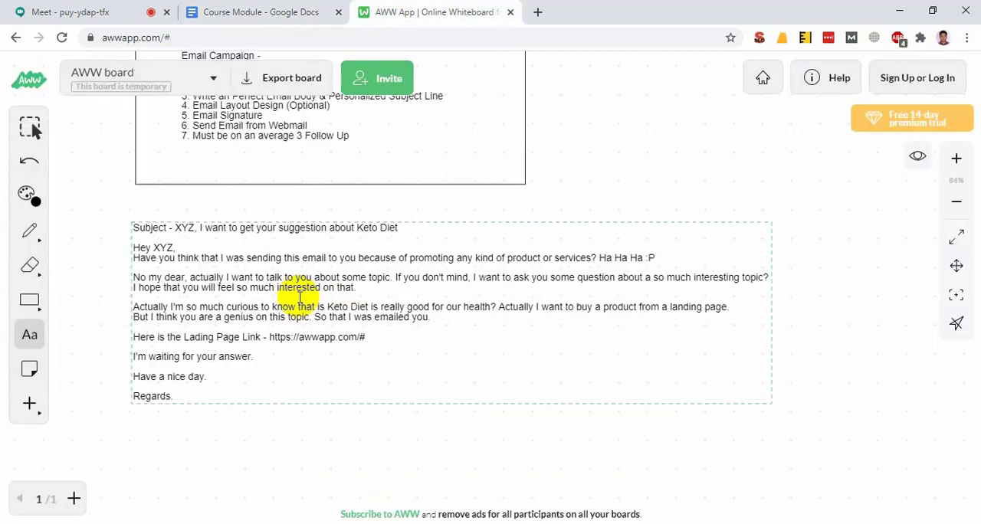
pyautogui.scroll(-2, 280, 115)
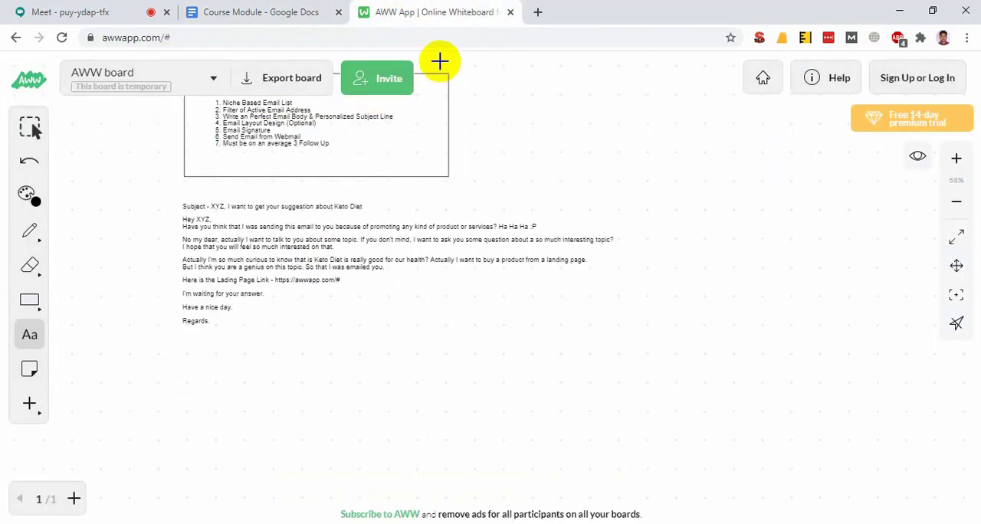
pyautogui.scroll(3, 427, 61)
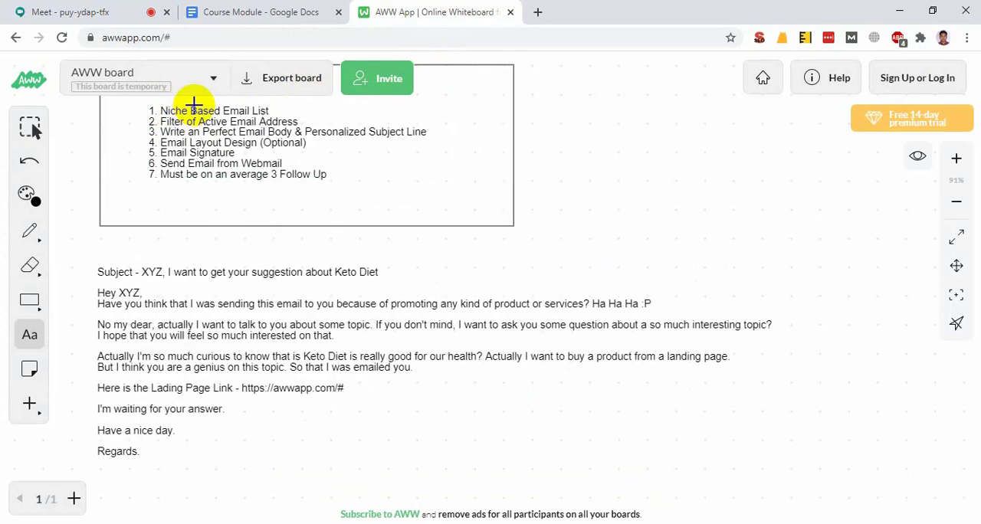